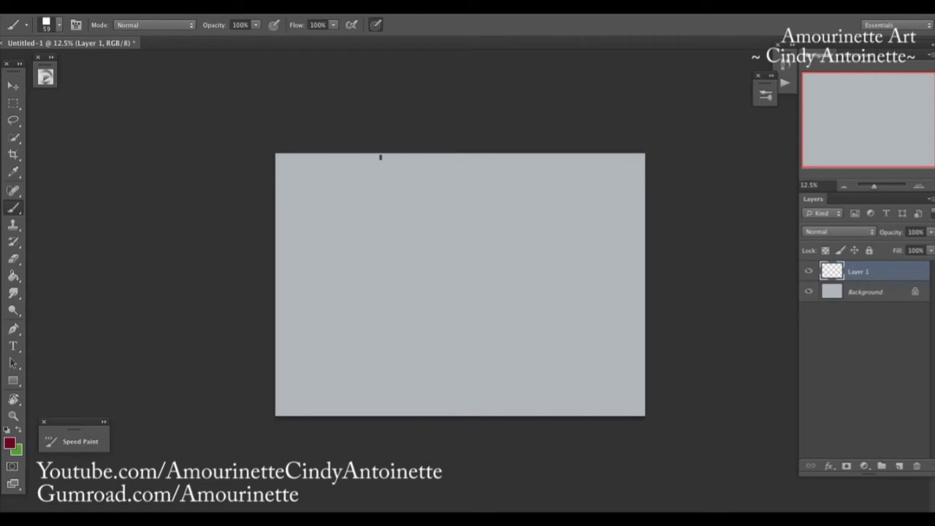
# Step: Sketch a pair of practice eyes in dark red across the upper canvas, giving each lids and an iris
pyautogui.moveTo(474, 255)
pyautogui.mouseDown()
pyautogui.moveTo(539, 217)
pyautogui.moveTo(548, 253)
pyautogui.mouseUp()
pyautogui.moveTo(524, 210); pyautogui.dragTo(576, 259)
pyautogui.moveTo(485, 233)
pyautogui.mouseDown()
pyautogui.moveTo(603, 222)
pyautogui.moveTo(568, 230)
pyautogui.mouseUp()
pyautogui.moveTo(563, 212); pyautogui.dragTo(543, 228)
pyautogui.moveTo(404, 238)
pyautogui.mouseDown()
pyautogui.moveTo(358, 225)
pyautogui.moveTo(322, 242)
pyautogui.moveTo(380, 260)
pyautogui.moveTo(382, 228)
pyautogui.mouseUp()
pyautogui.moveTo(372, 217)
pyautogui.mouseDown()
pyautogui.moveTo(355, 220)
pyautogui.moveTo(377, 223)
pyautogui.mouseUp()
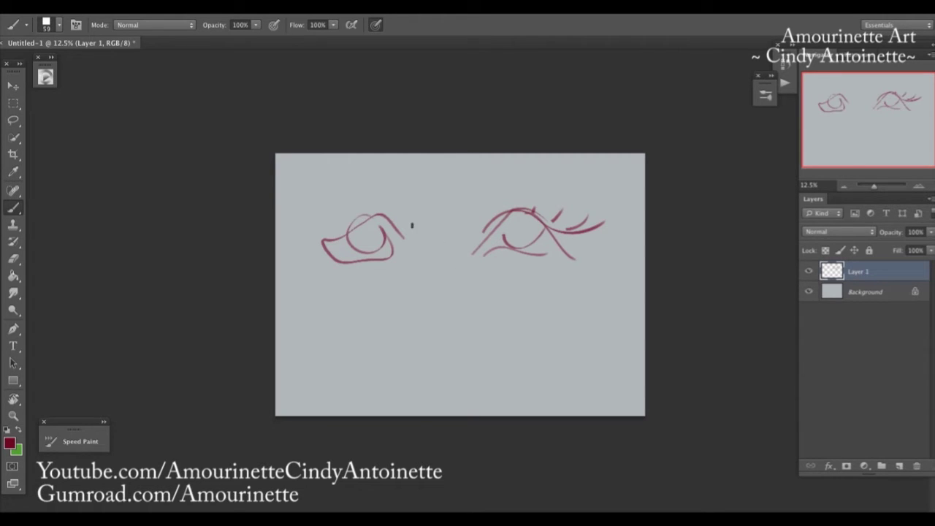
pyautogui.moveTo(395, 234); pyautogui.dragTo(413, 256)
# Step: Sketch further practice eye shapes with lids and irises beneath the first pair
pyautogui.moveTo(473, 329)
pyautogui.mouseDown()
pyautogui.moveTo(562, 316)
pyautogui.moveTo(504, 328)
pyautogui.moveTo(549, 333)
pyautogui.mouseUp()
pyautogui.moveTo(510, 307); pyautogui.dragTo(545, 314)
pyautogui.moveTo(479, 307); pyautogui.dragTo(505, 288)
pyautogui.moveTo(490, 293)
pyautogui.mouseDown()
pyautogui.moveTo(535, 285)
pyautogui.moveTo(581, 314)
pyautogui.moveTo(579, 287)
pyautogui.mouseUp()
pyautogui.moveTo(513, 293)
pyautogui.mouseDown()
pyautogui.moveTo(542, 309)
pyautogui.moveTo(503, 303)
pyautogui.mouseUp()
pyautogui.moveTo(561, 309); pyautogui.dragTo(572, 321)
pyautogui.moveTo(489, 330)
pyautogui.mouseDown()
pyautogui.moveTo(561, 316)
pyautogui.moveTo(491, 327)
pyautogui.moveTo(545, 346)
pyautogui.mouseUp()
pyautogui.moveTo(471, 268); pyautogui.dragTo(582, 270)
pyautogui.moveTo(377, 289)
pyautogui.mouseDown()
pyautogui.moveTo(411, 313)
pyautogui.moveTo(334, 305)
pyautogui.moveTo(358, 297)
pyautogui.mouseUp()
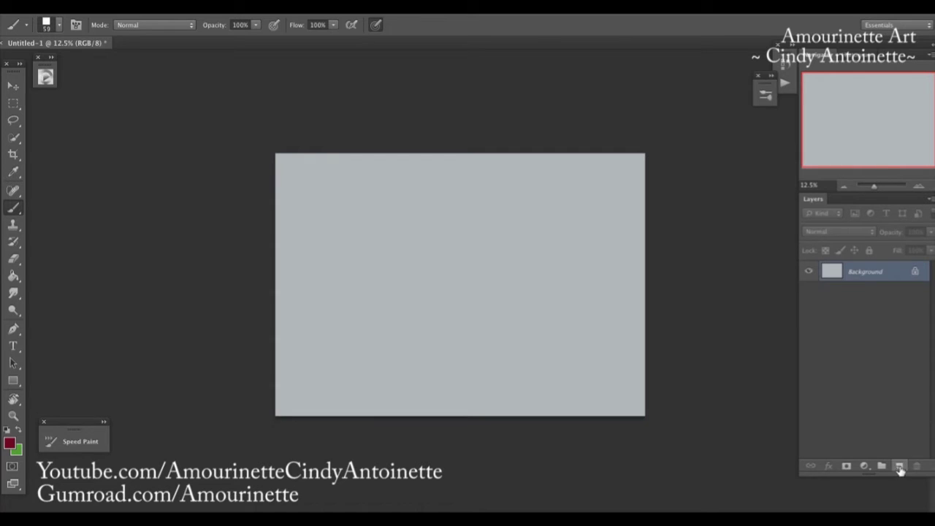
# Step: Add a new empty layer above the background and set the brush size to 101 px
pyautogui.click(899, 466)
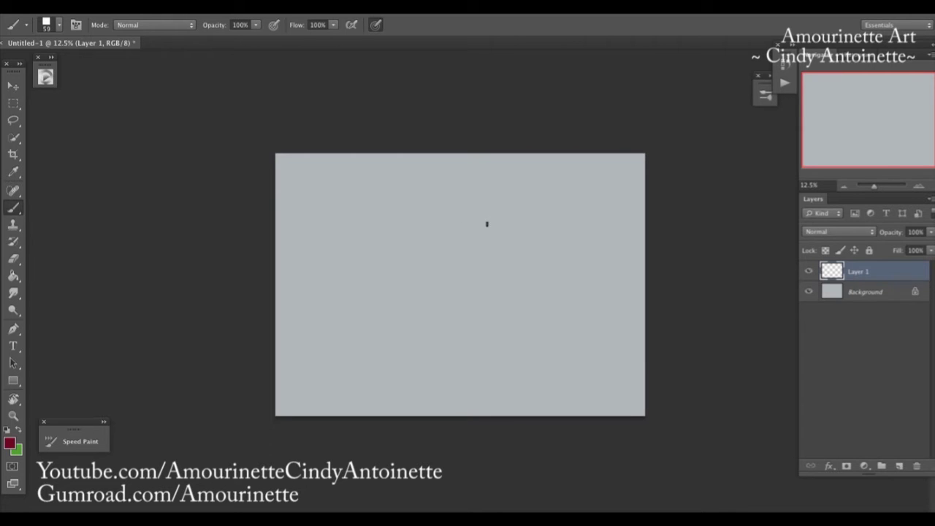
pyautogui.rightClick(516, 227)
pyautogui.click(592, 225)
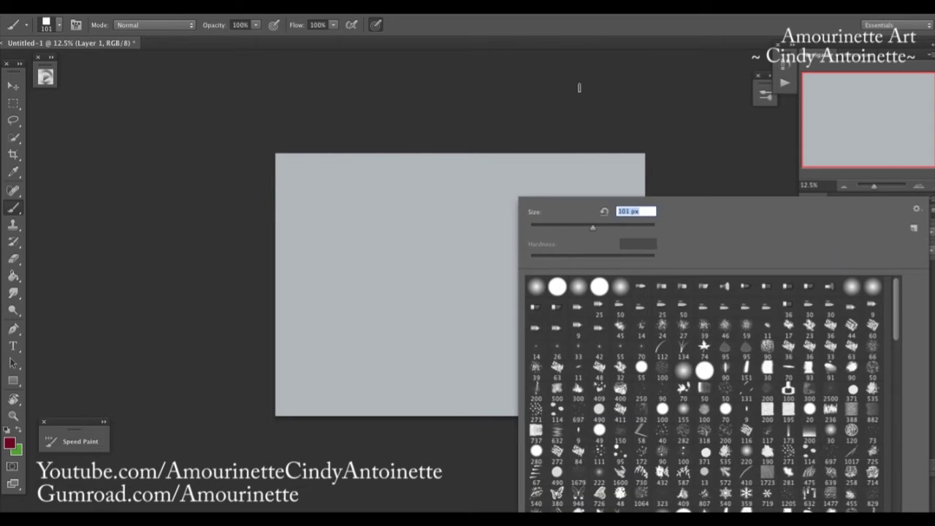
pyautogui.click(582, 85)
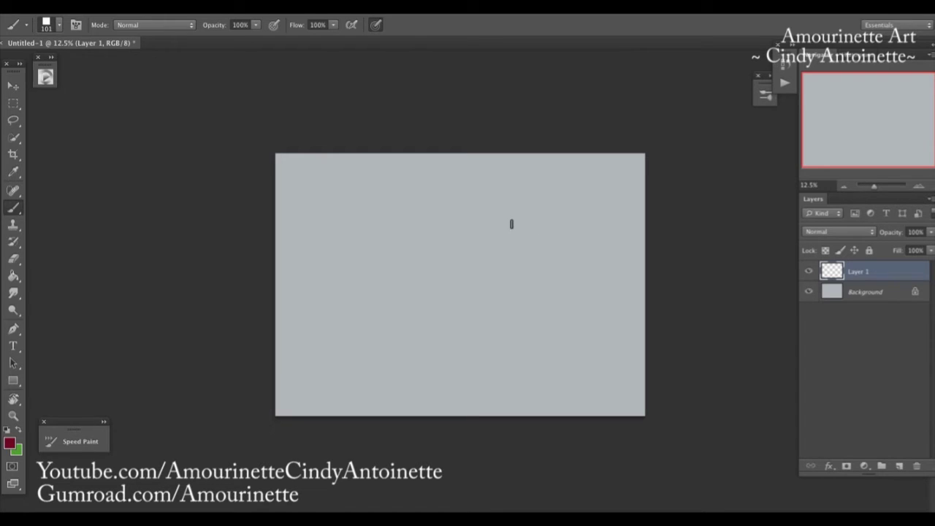
# Step: Sketch a round eyeball in the canvas's upper right area and draw almond-shaped upper and lower lids around it
pyautogui.moveTo(521, 221)
pyautogui.mouseDown()
pyautogui.moveTo(500, 256)
pyautogui.moveTo(557, 249)
pyautogui.moveTo(525, 273)
pyautogui.mouseUp()
pyautogui.moveTo(545, 232)
pyautogui.mouseDown()
pyautogui.moveTo(560, 256)
pyautogui.moveTo(534, 211)
pyautogui.mouseUp()
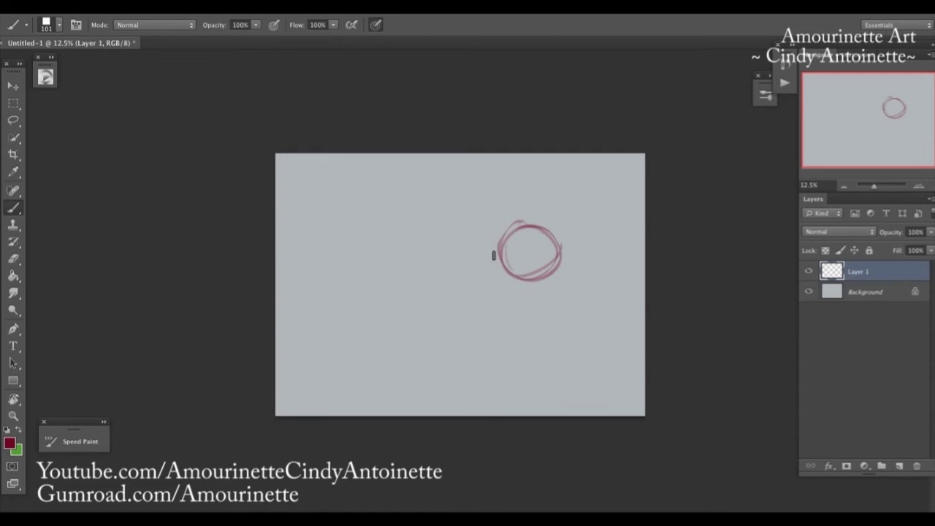
pyautogui.moveTo(505, 253)
pyautogui.mouseDown()
pyautogui.moveTo(529, 231)
pyautogui.moveTo(490, 260)
pyautogui.moveTo(550, 231)
pyautogui.moveTo(514, 244)
pyautogui.moveTo(564, 244)
pyautogui.moveTo(534, 234)
pyautogui.moveTo(575, 250)
pyautogui.mouseUp()
pyautogui.moveTo(532, 240)
pyautogui.mouseDown()
pyautogui.moveTo(553, 238)
pyautogui.moveTo(588, 258)
pyautogui.mouseUp()
pyautogui.moveTo(542, 241)
pyautogui.mouseDown()
pyautogui.moveTo(588, 260)
pyautogui.moveTo(580, 257)
pyautogui.mouseUp()
pyautogui.moveTo(518, 269); pyautogui.dragTo(553, 275)
pyautogui.moveTo(580, 257); pyautogui.dragTo(556, 275)
pyautogui.moveTo(491, 264)
pyautogui.mouseDown()
pyautogui.moveTo(524, 233)
pyautogui.moveTo(593, 257)
pyautogui.mouseUp()
pyautogui.moveTo(518, 247); pyautogui.dragTo(583, 256)
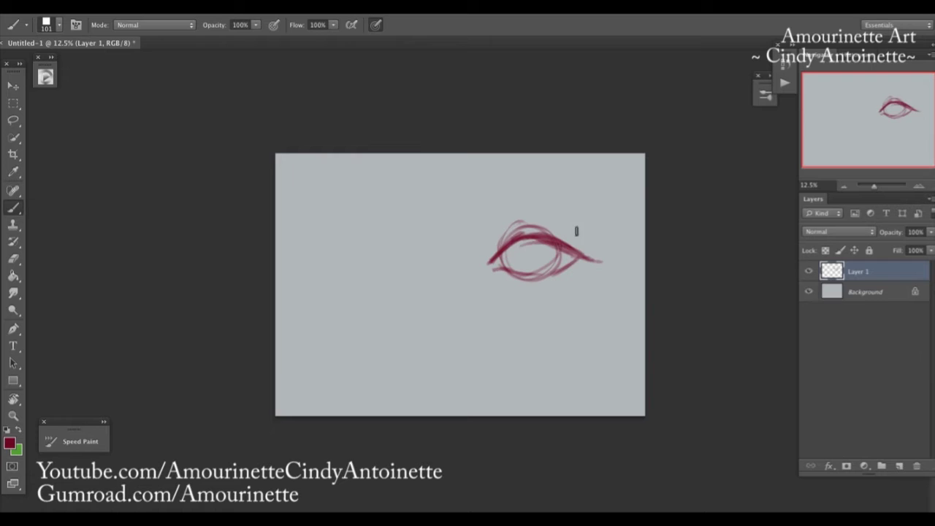
# Step: Darken the eye's lower lid, outer edge and inner corner, and draw the eyelid crease above it
pyautogui.moveTo(494, 268); pyautogui.dragTo(519, 272)
pyautogui.moveTo(574, 259); pyautogui.dragTo(542, 273)
pyautogui.moveTo(515, 240); pyautogui.dragTo(574, 237)
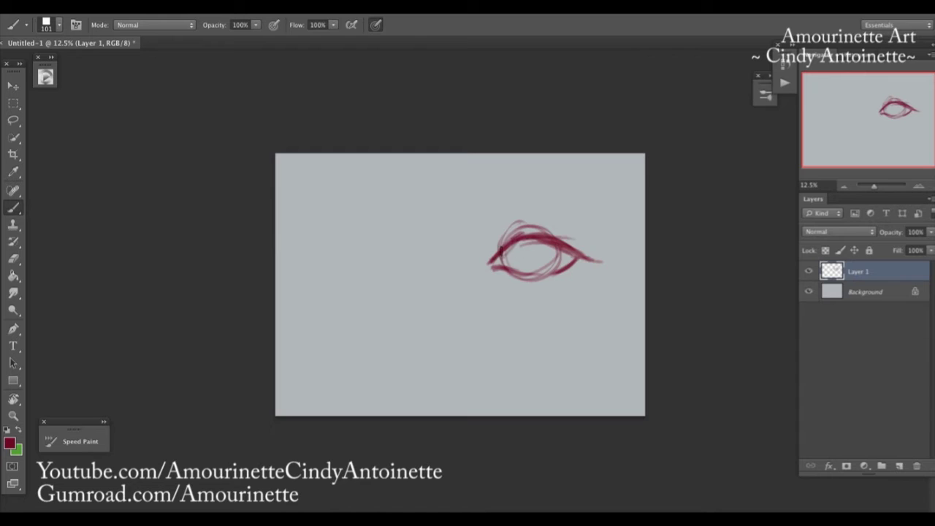
pyautogui.moveTo(514, 243); pyautogui.dragTo(486, 268)
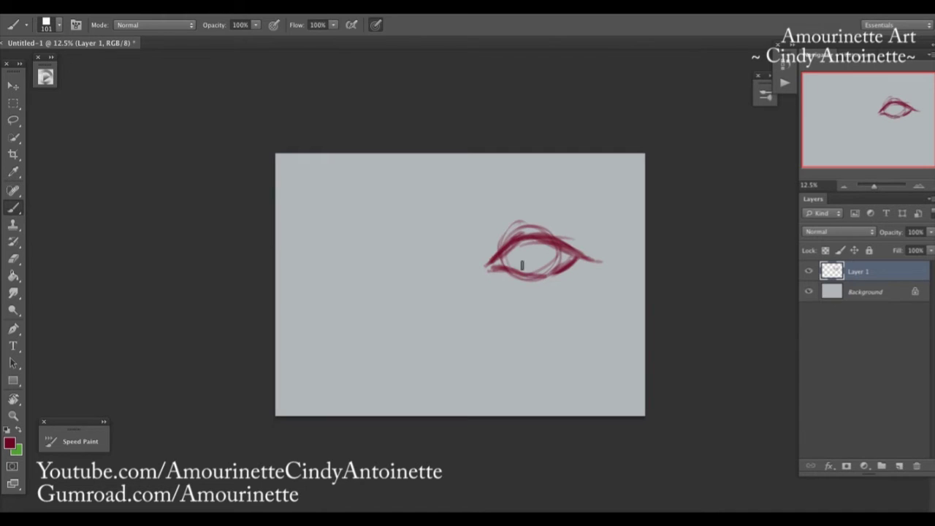
pyautogui.click(18, 262)
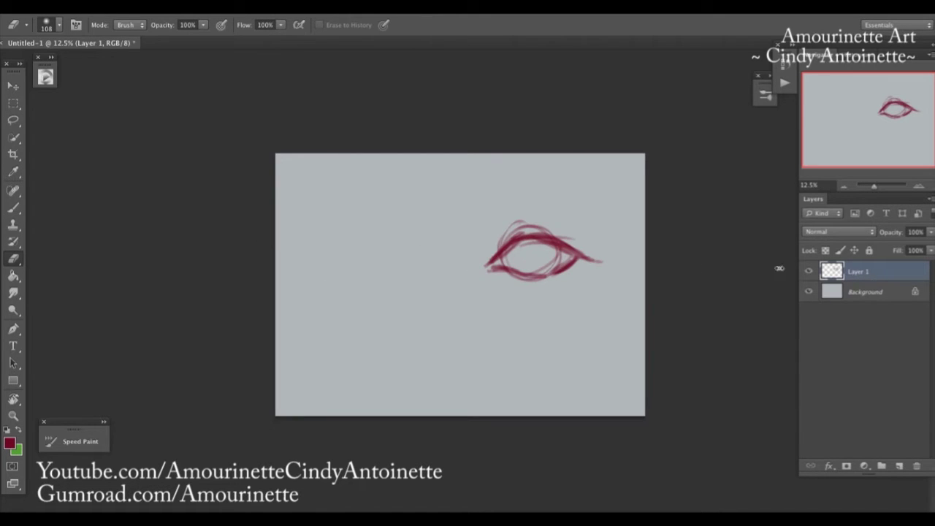
pyautogui.click(18, 210)
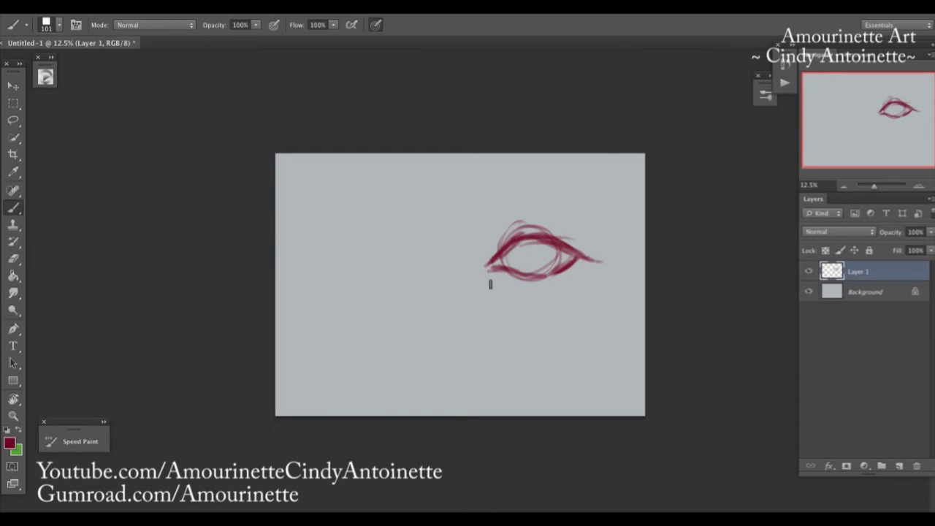
pyautogui.moveTo(508, 225)
pyautogui.mouseDown()
pyautogui.moveTo(495, 250)
pyautogui.moveTo(534, 224)
pyautogui.moveTo(575, 238)
pyautogui.mouseUp()
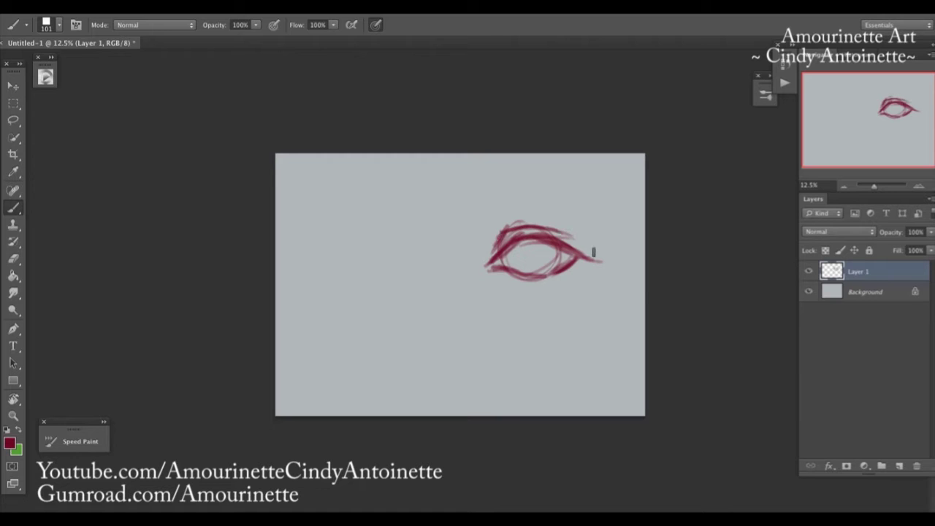
# Step: Duplicate the eye layer and flip the copy horizontally
pyautogui.rightClick(874, 268)
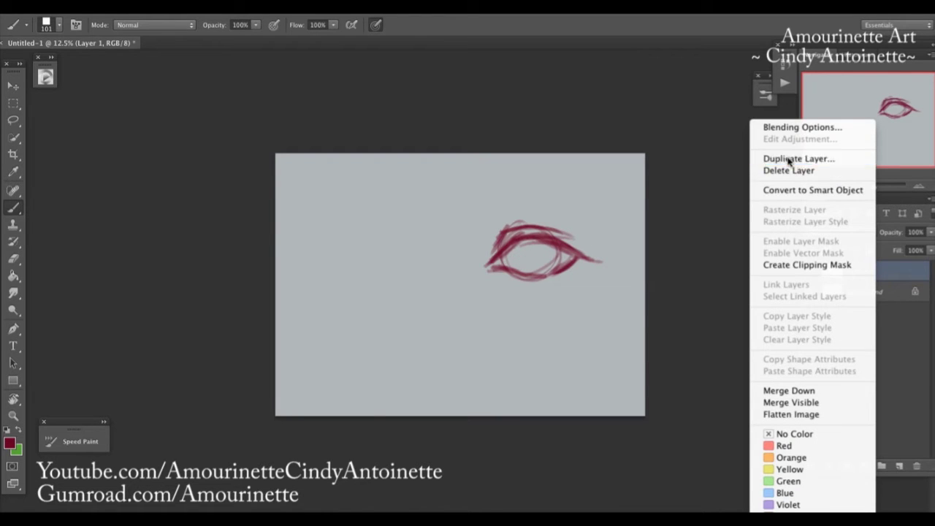
pyautogui.click(788, 164)
pyautogui.press('Return')
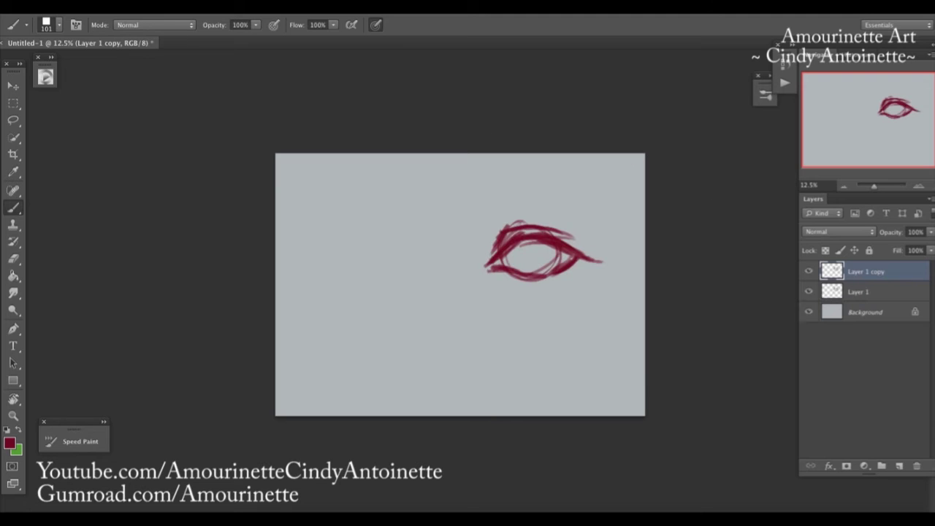
pyautogui.click(128, 7)
pyautogui.moveTo(184, 280)
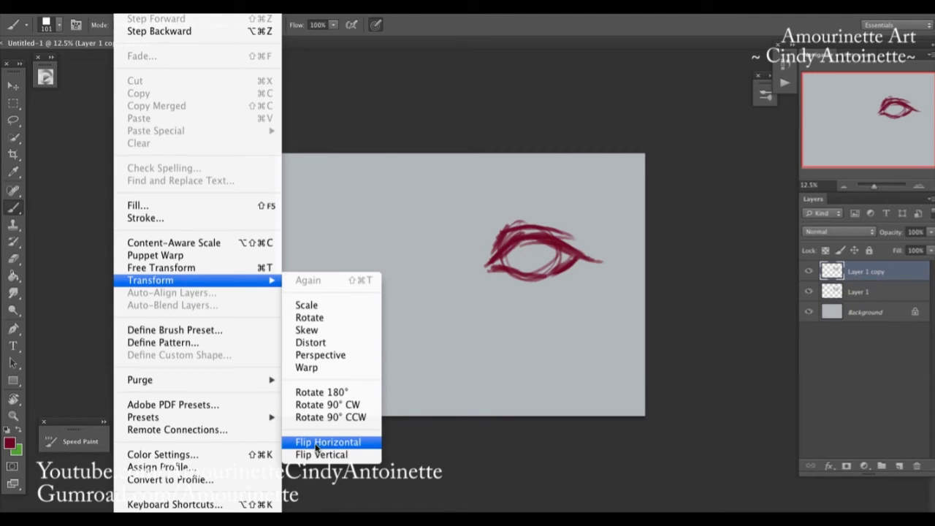
pyautogui.click(322, 443)
# Step: Move the mirrored eye to the left half of the canvas, level with the original eye
pyautogui.click(14, 86)
pyautogui.moveTo(563, 248); pyautogui.dragTo(403, 237)
pyautogui.click(13, 207)
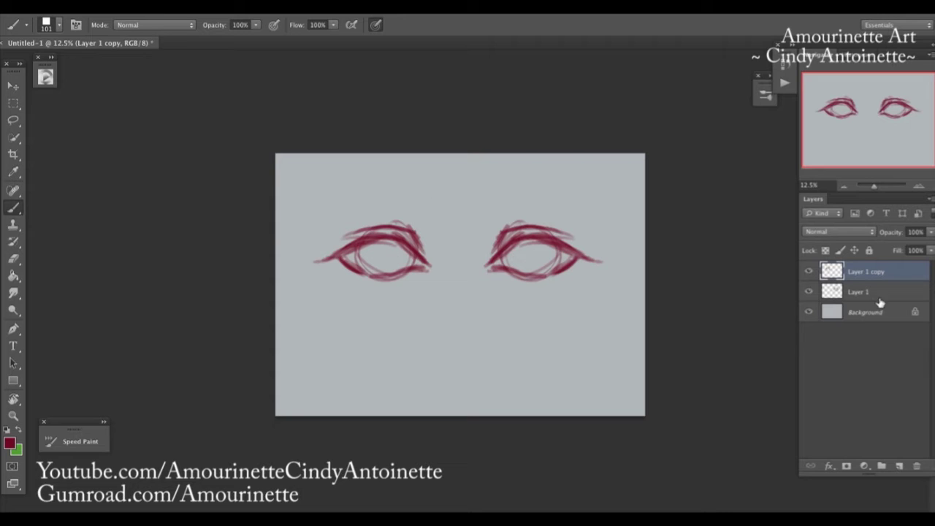
# Step: On a new layer, draw a horizontal line as wide as the right-hand eye and move it between the two eyes
pyautogui.click(899, 466)
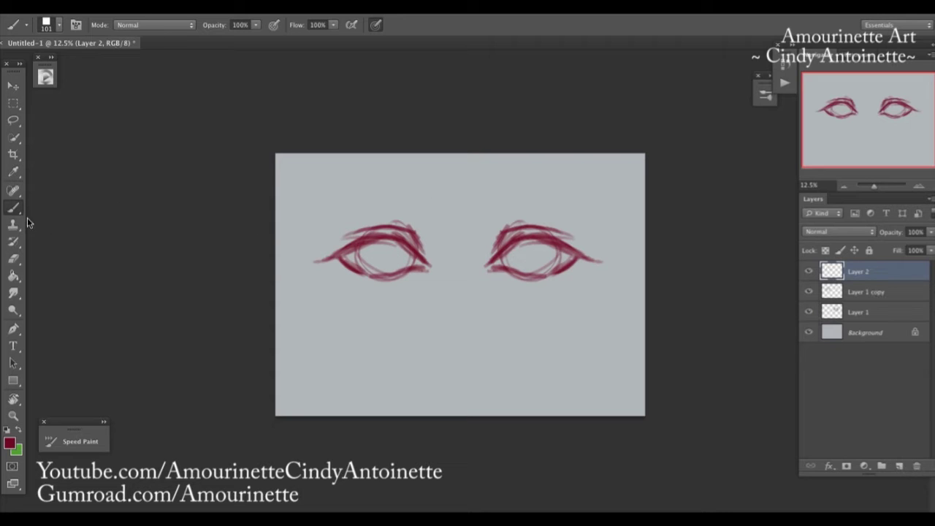
pyautogui.moveTo(488, 265)
pyautogui.mouseDown()
pyautogui.moveTo(590, 264)
pyautogui.moveTo(514, 266)
pyautogui.moveTo(536, 257)
pyautogui.mouseUp()
pyautogui.click(13, 87)
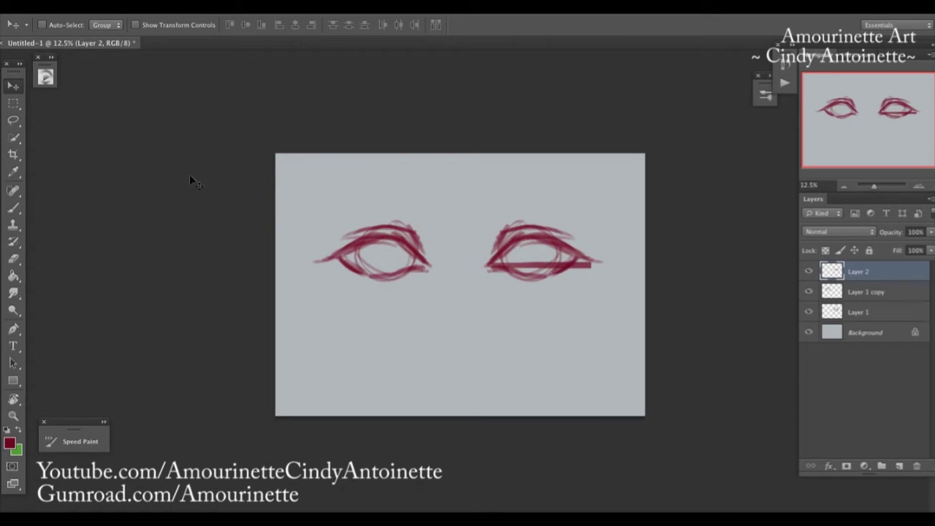
pyautogui.moveTo(564, 271)
pyautogui.mouseDown()
pyautogui.moveTo(478, 271)
pyautogui.moveTo(488, 268)
pyautogui.mouseUp()
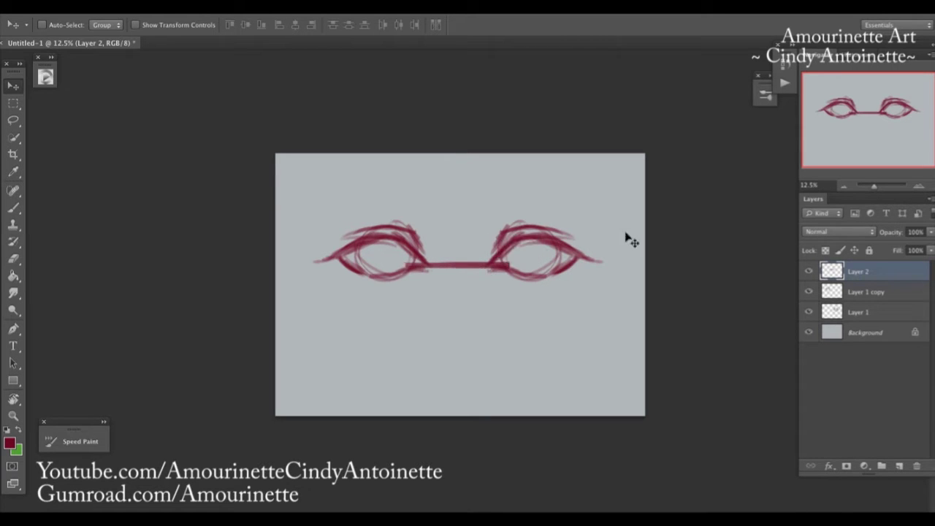
# Step: Shift the mirrored eye outward to leave about one eye width between the eyes, and delete the measuring line's layer
pyautogui.click(837, 291)
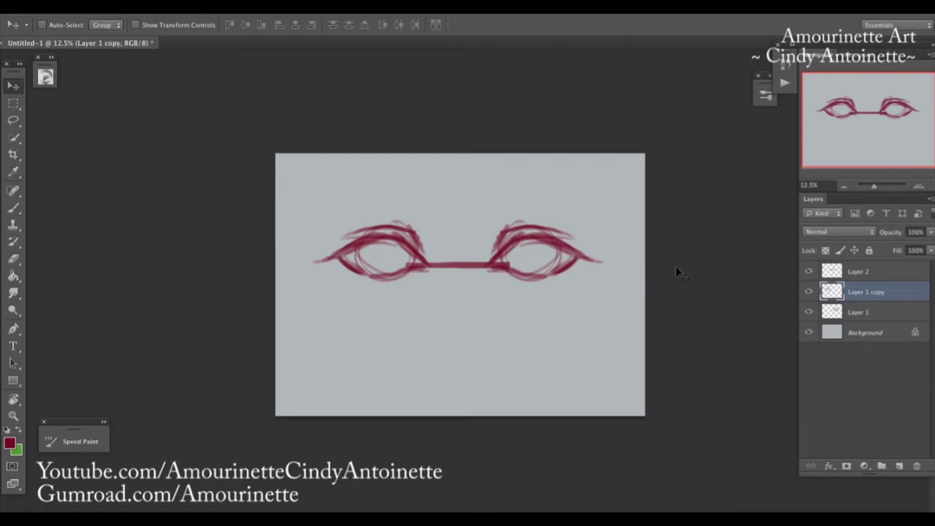
pyautogui.moveTo(560, 268)
pyautogui.mouseDown()
pyautogui.moveTo(534, 271)
pyautogui.moveTo(546, 260)
pyautogui.mouseUp()
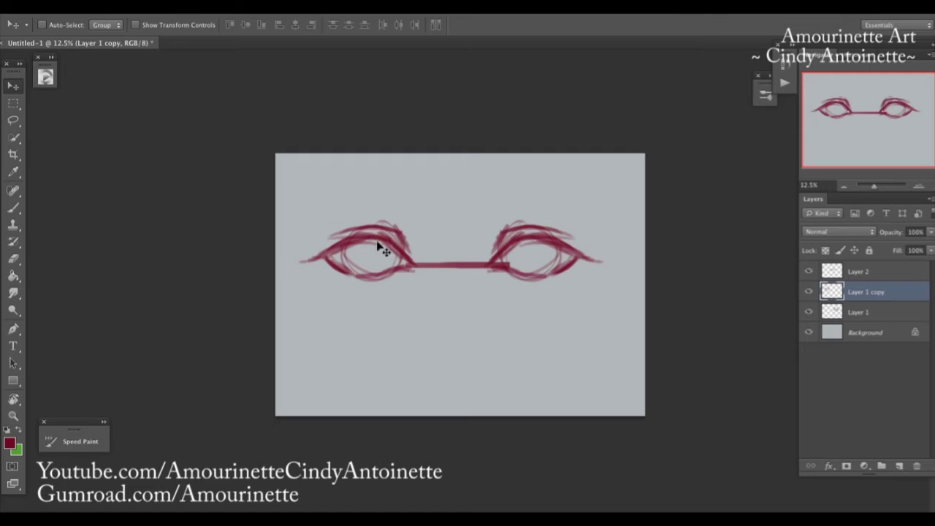
pyautogui.click(855, 271)
pyautogui.press('Delete')
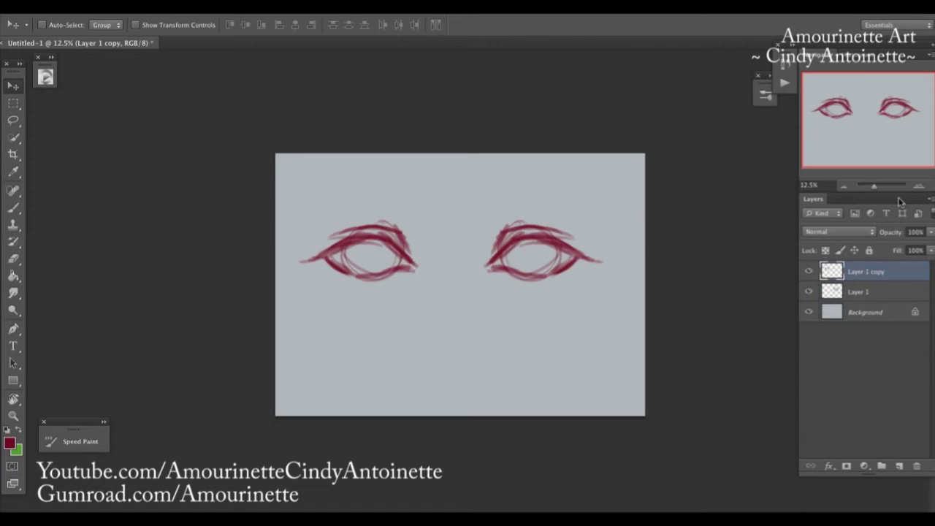
# Step: Merge the two eye layers into a single layer
pyautogui.keyDown('shift'); pyautogui.click(858, 294); pyautogui.keyUp('shift')
pyautogui.rightClick(858, 294)
pyautogui.click(772, 391)
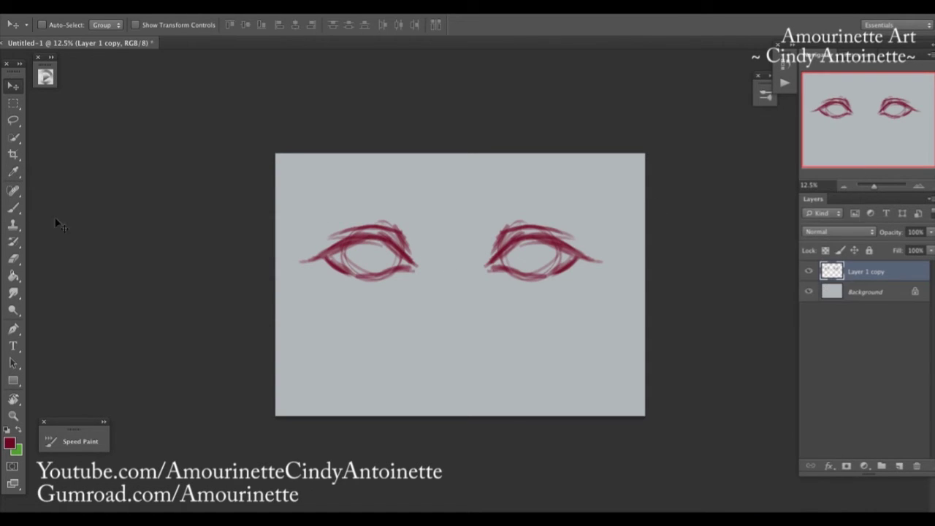
# Step: Draw two curved nose-bridge lines between the inner corners of the eyes with the Brush tool
pyautogui.click(13, 207)
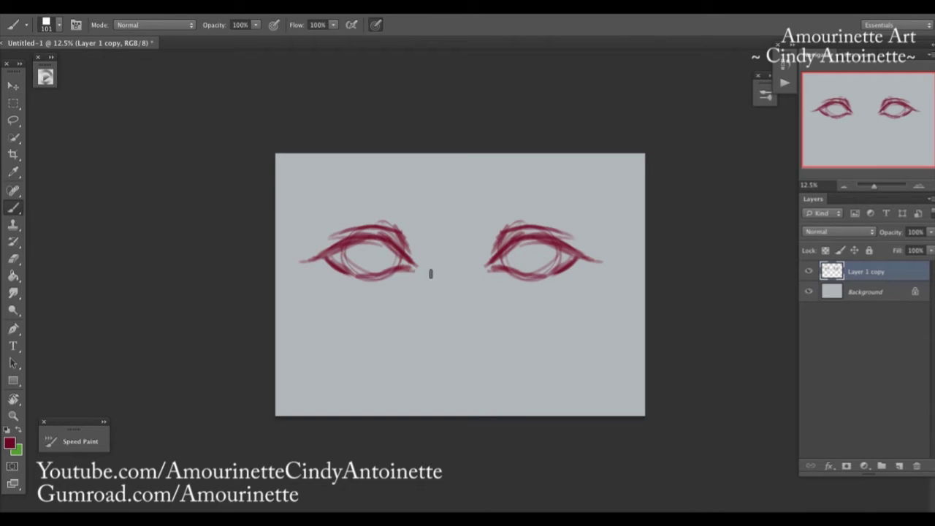
pyautogui.moveTo(414, 239); pyautogui.dragTo(424, 281)
pyautogui.moveTo(485, 239); pyautogui.dragTo(475, 284)
# Step: Set the eraser size to 311 px and fade the construction lines inside both eyes and along the eyelid creases
pyautogui.press('e')
pyautogui.rightClick(484, 215)
pyautogui.click(599, 227)
pyautogui.press('Return')
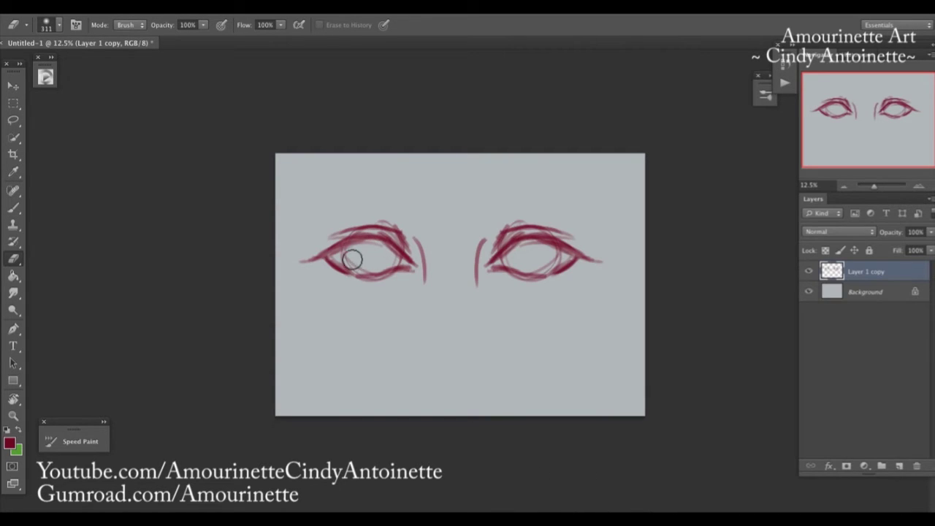
pyautogui.moveTo(387, 256); pyautogui.dragTo(355, 260)
pyautogui.moveTo(544, 257)
pyautogui.mouseDown()
pyautogui.moveTo(528, 253)
pyautogui.moveTo(555, 255)
pyautogui.moveTo(516, 259)
pyautogui.moveTo(541, 257)
pyautogui.moveTo(538, 231)
pyautogui.mouseUp()
pyautogui.moveTo(392, 228); pyautogui.dragTo(354, 232)
# Step: Draw a circular iris in each eye with the Brush tool, tucked under the upper lid
pyautogui.click(16, 208)
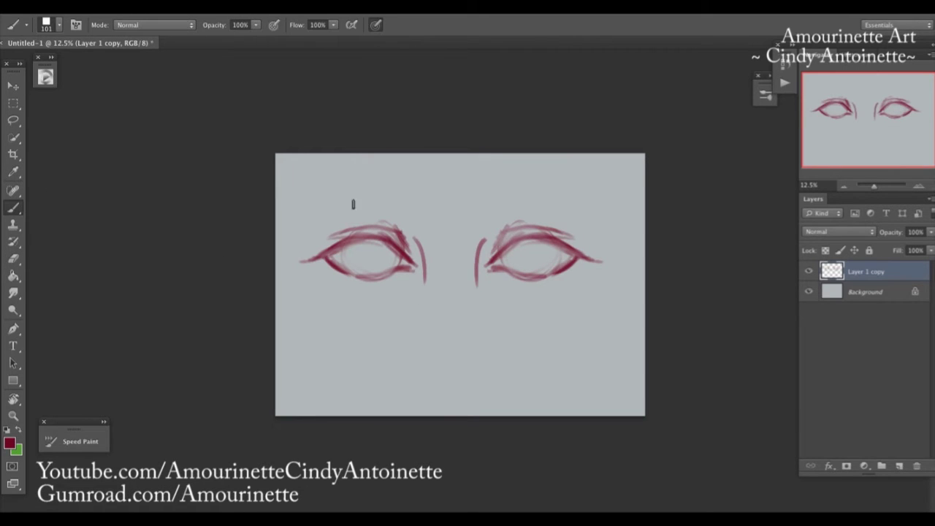
pyautogui.moveTo(356, 241)
pyautogui.mouseDown()
pyautogui.moveTo(378, 269)
pyautogui.moveTo(366, 243)
pyautogui.moveTo(353, 245)
pyautogui.moveTo(385, 251)
pyautogui.moveTo(366, 240)
pyautogui.mouseUp()
pyautogui.moveTo(540, 246)
pyautogui.mouseDown()
pyautogui.moveTo(539, 270)
pyautogui.moveTo(533, 245)
pyautogui.moveTo(519, 247)
pyautogui.moveTo(542, 266)
pyautogui.moveTo(542, 238)
pyautogui.mouseUp()
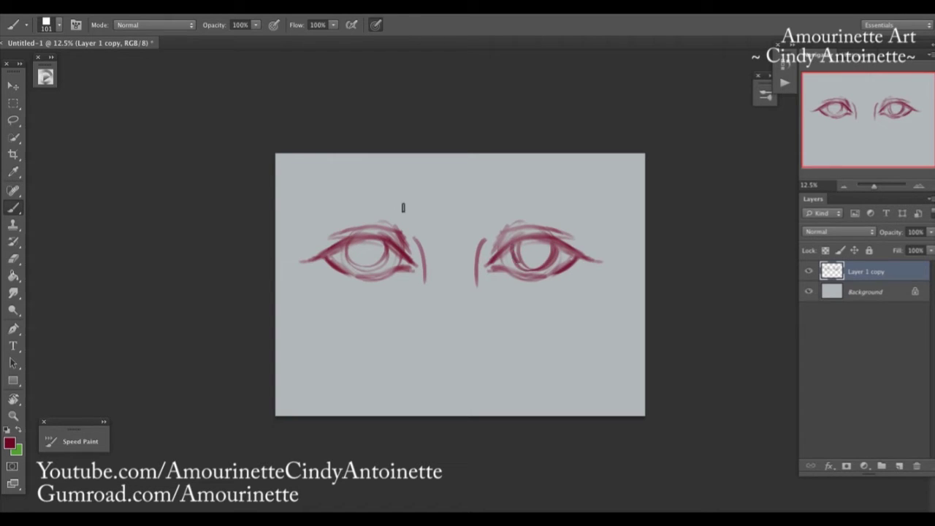
# Step: Set the eraser size to 140 px and lighten the lines of the right-hand eye's iris
pyautogui.click(13, 259)
pyautogui.rightClick(552, 255)
pyautogui.write('140')
pyautogui.press('Return')
pyautogui.moveTo(520, 251)
pyautogui.mouseDown()
pyautogui.moveTo(551, 232)
pyautogui.moveTo(537, 258)
pyautogui.mouseUp()
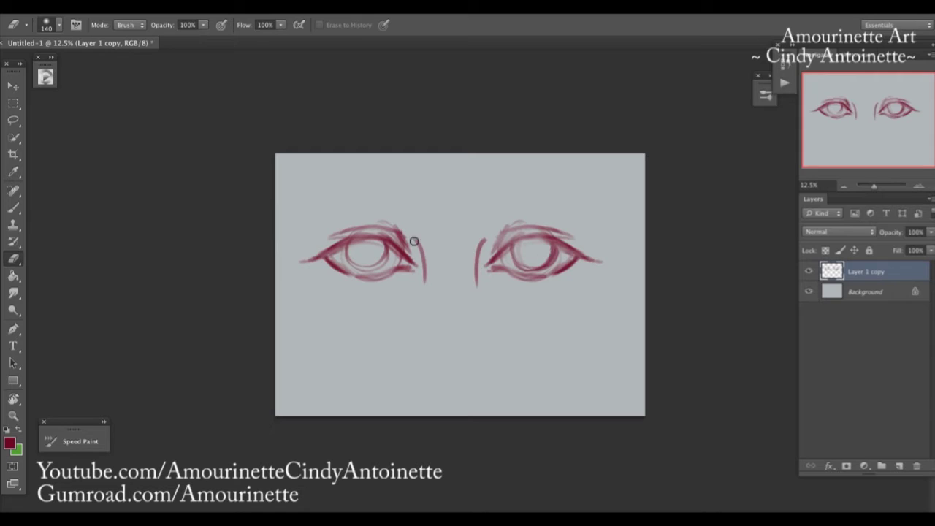
pyautogui.click(13, 208)
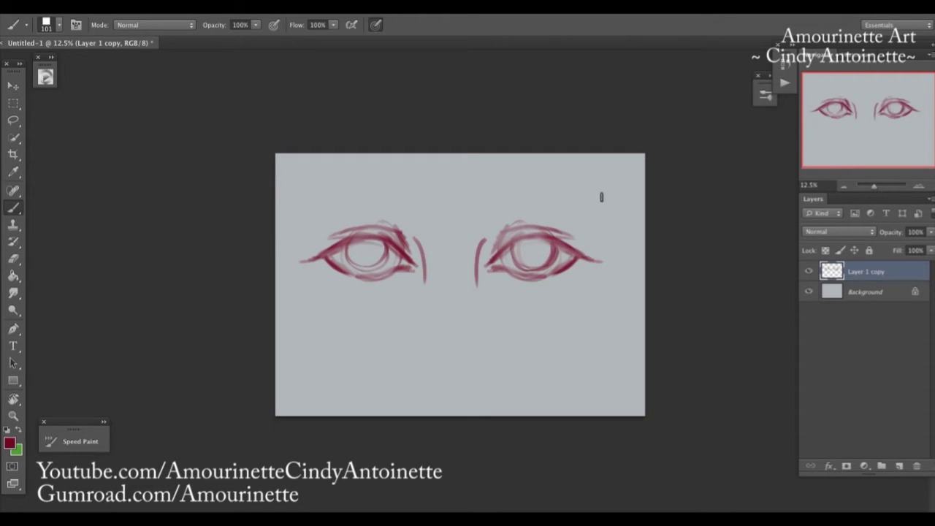
pyautogui.rightClick(491, 207)
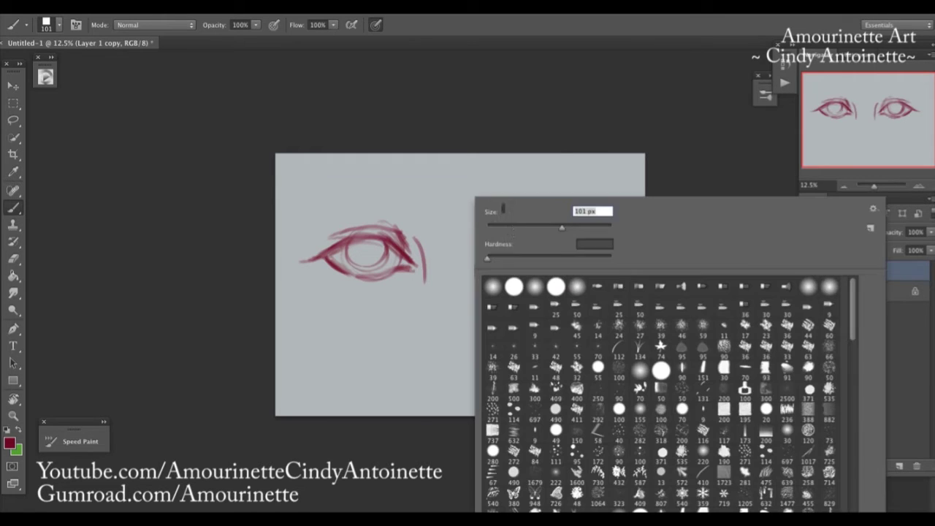
pyautogui.moveTo(511, 224); pyautogui.dragTo(119, 263)
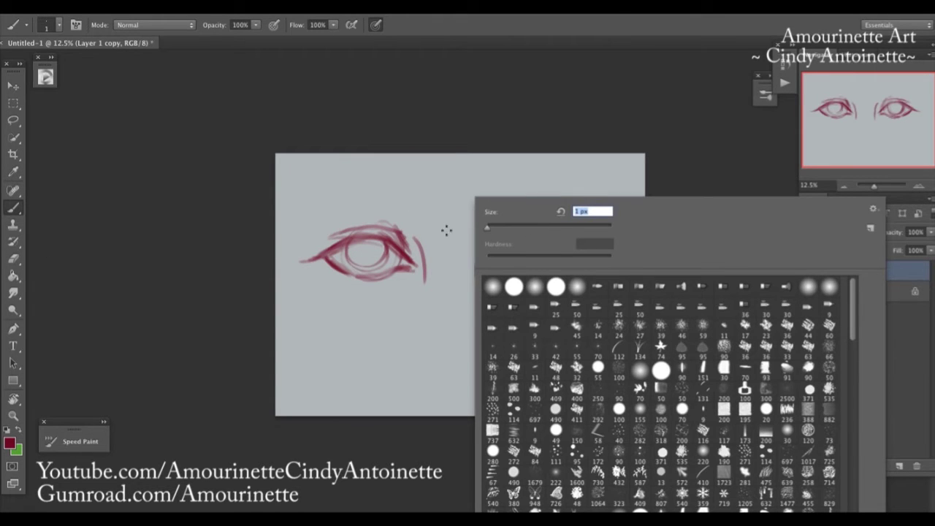
pyautogui.click(13, 258)
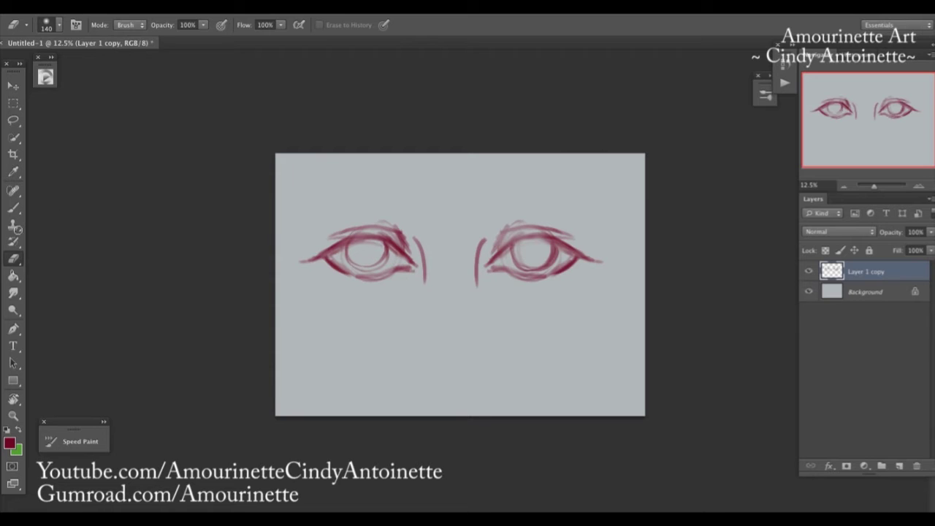
# Step: Set the brush size to 55 px and refine the right-hand eye's lower lid rim and eyelid crease
pyautogui.click(13, 207)
pyautogui.rightClick(479, 202)
pyautogui.moveTo(533, 228); pyautogui.dragTo(528, 228)
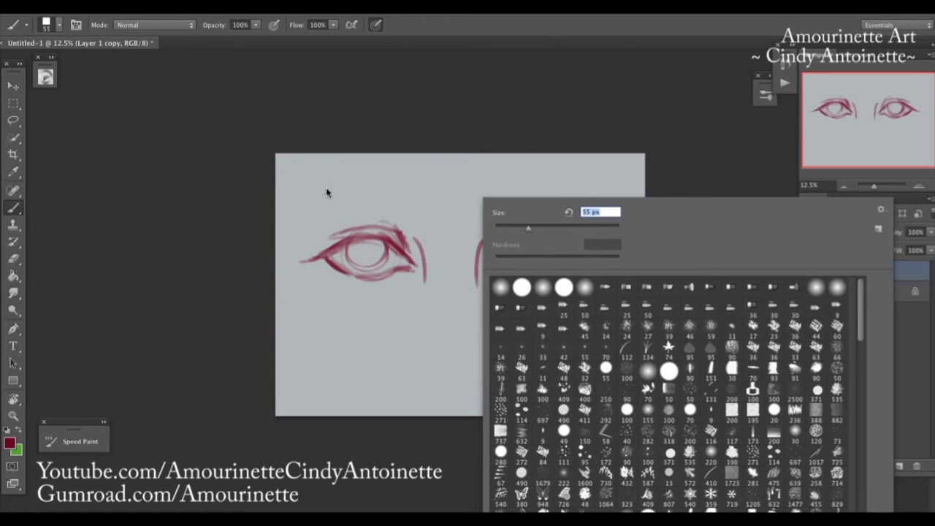
pyautogui.click(403, 258)
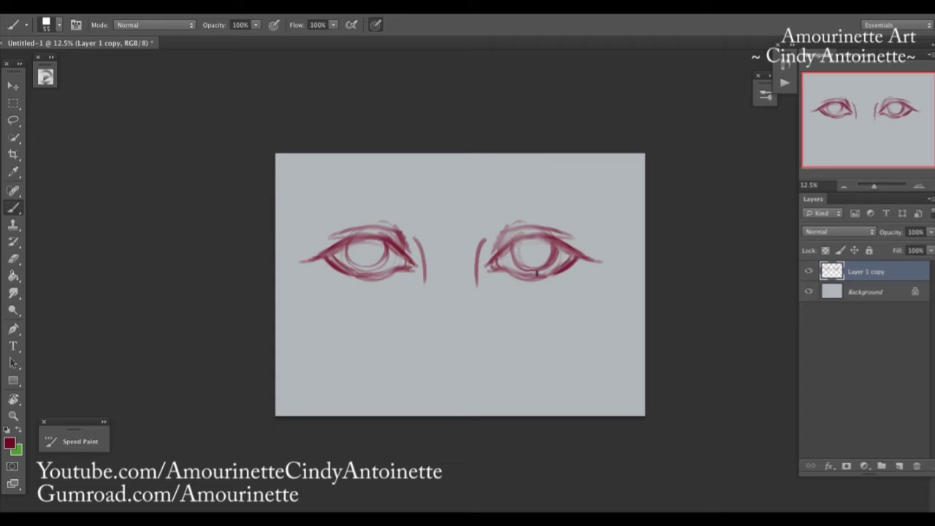
pyautogui.moveTo(558, 269)
pyautogui.mouseDown()
pyautogui.moveTo(506, 273)
pyautogui.moveTo(533, 280)
pyautogui.moveTo(507, 270)
pyautogui.mouseUp()
pyautogui.moveTo(504, 242)
pyautogui.mouseDown()
pyautogui.moveTo(539, 228)
pyautogui.moveTo(500, 234)
pyautogui.moveTo(560, 233)
pyautogui.moveTo(524, 230)
pyautogui.moveTo(575, 246)
pyautogui.moveTo(543, 230)
pyautogui.moveTo(574, 240)
pyautogui.mouseUp()
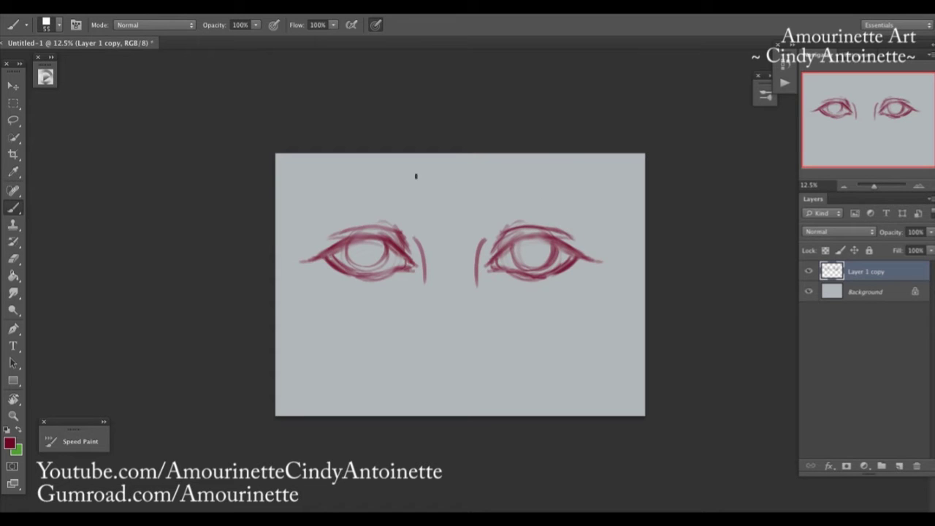
# Step: Refine the eyelid creases of both eyes with the brush and lighten the heavy upper lid line near the left-hand eye's inner corner
pyautogui.click(136, 29)
pyautogui.moveTo(551, 233); pyautogui.dragTo(576, 239)
pyautogui.moveTo(365, 228)
pyautogui.mouseDown()
pyautogui.moveTo(344, 235)
pyautogui.moveTo(374, 228)
pyautogui.mouseUp()
pyautogui.moveTo(325, 246); pyautogui.dragTo(353, 233)
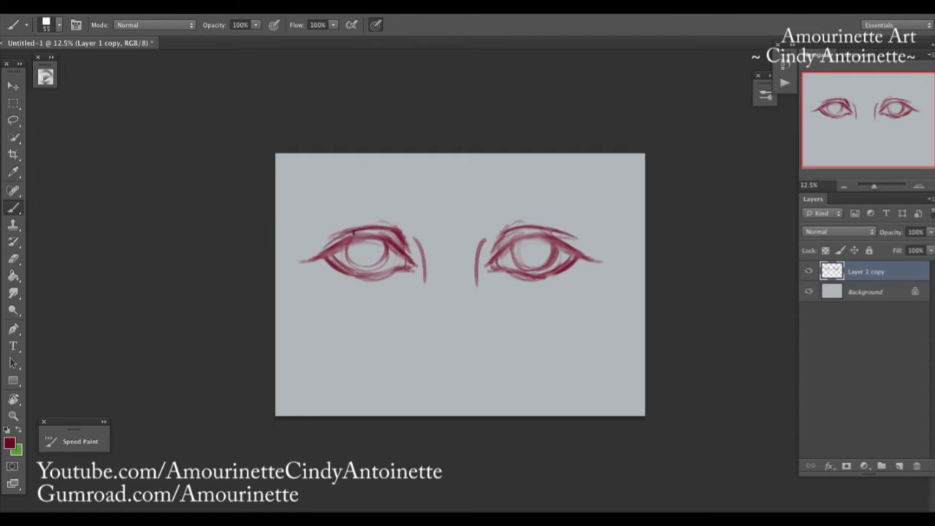
pyautogui.click(138, 29)
pyautogui.click(15, 259)
pyautogui.moveTo(410, 255)
pyautogui.mouseDown()
pyautogui.moveTo(396, 241)
pyautogui.moveTo(409, 235)
pyautogui.moveTo(407, 247)
pyautogui.mouseUp()
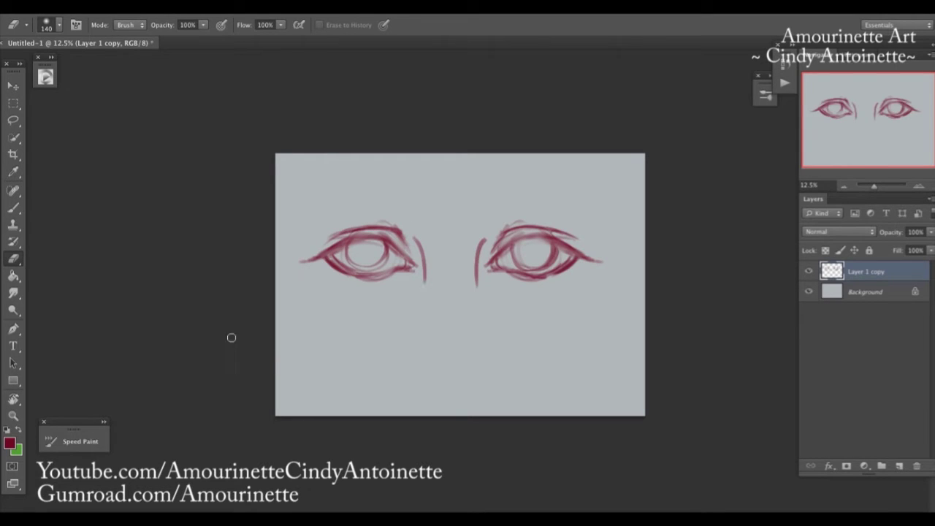
pyautogui.click(14, 207)
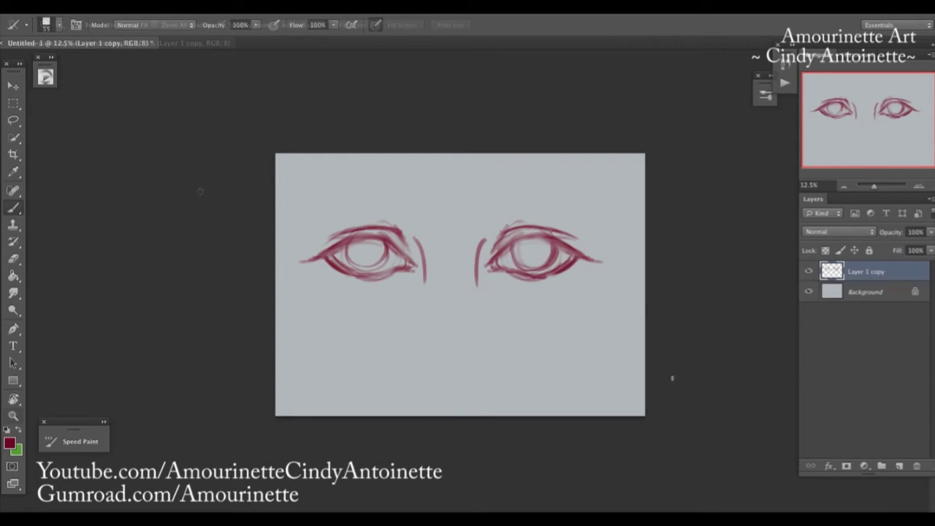
pyautogui.press('z')
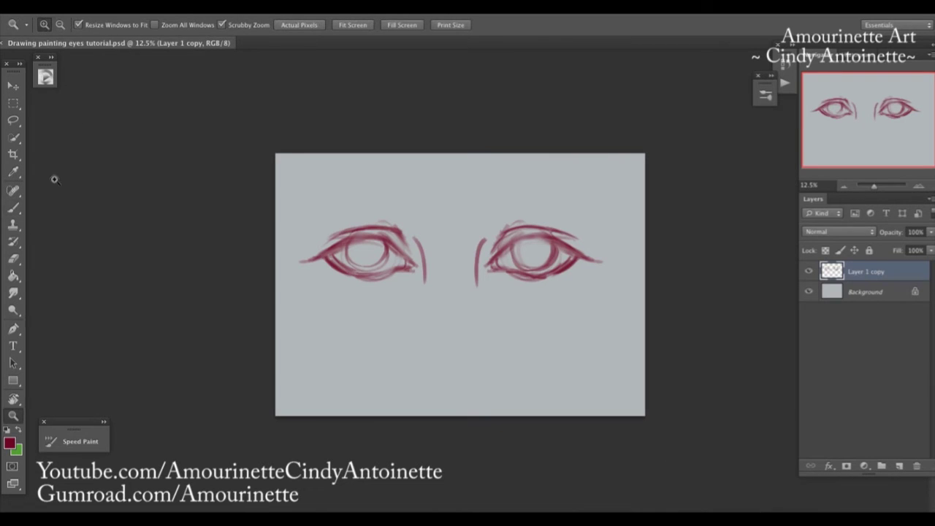
pyautogui.click(462, 224)
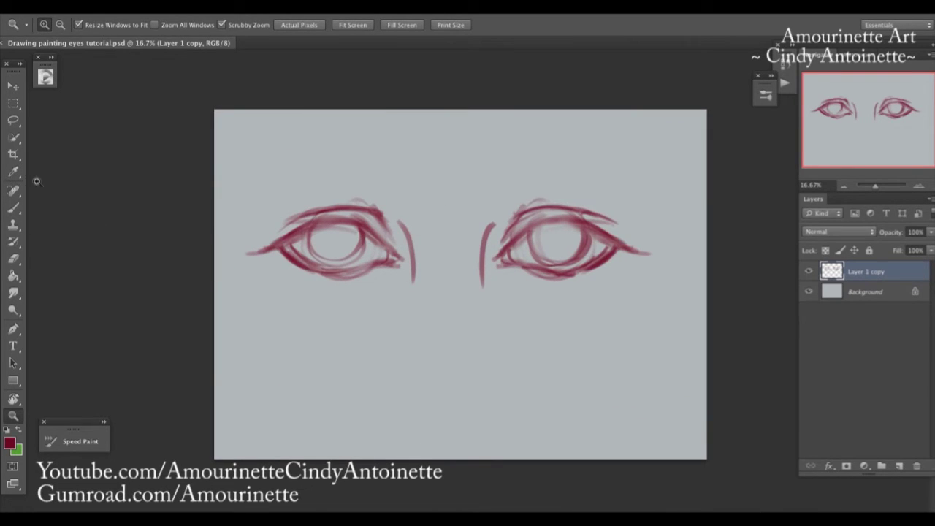
pyautogui.keyDown('alt'); pyautogui.click(95, 191); pyautogui.keyUp('alt')
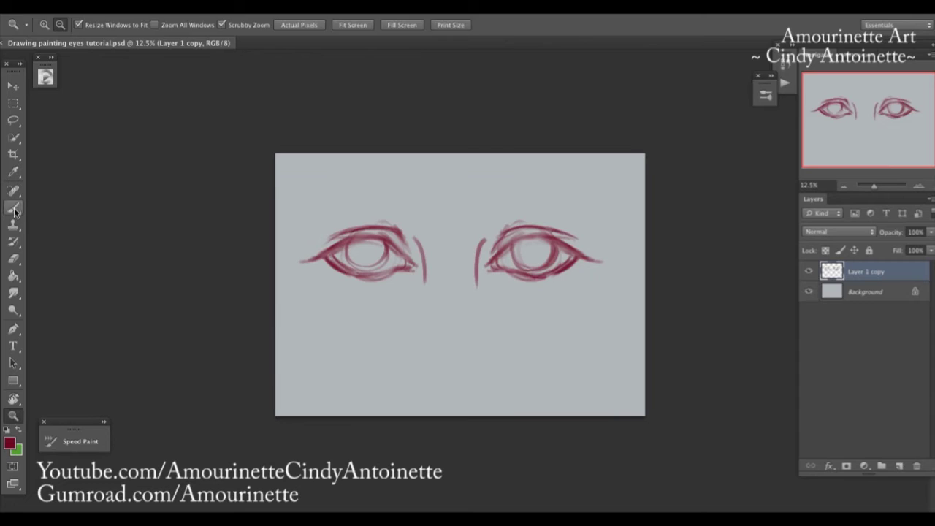
pyautogui.click(13, 208)
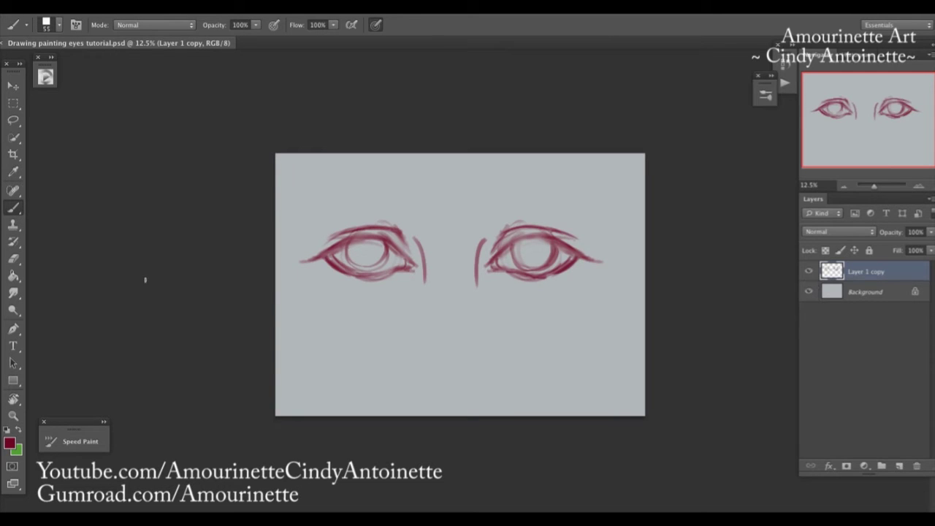
# Step: Lighten the stray lines around both eyes' creases and lower lids with the Eraser tool, toggling the sketch layer's visibility
pyautogui.click(13, 259)
pyautogui.click(809, 271)
pyautogui.click(809, 271)
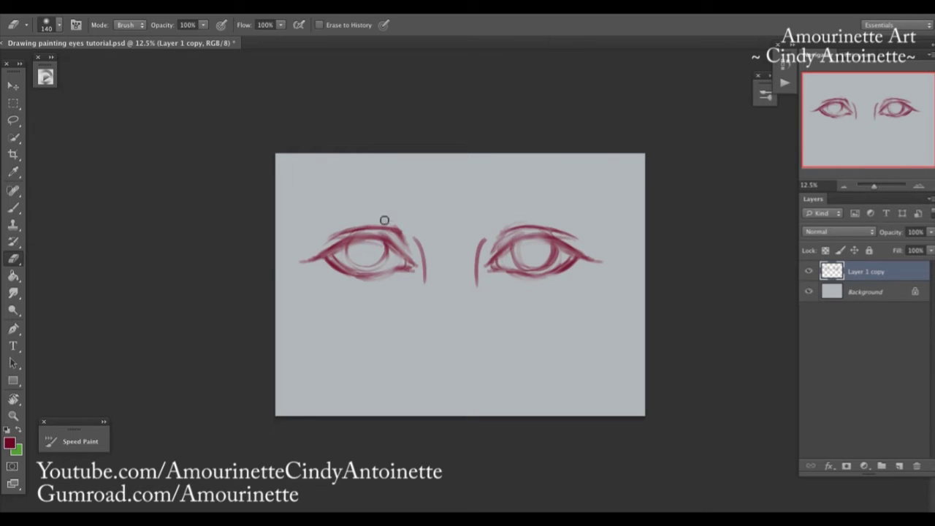
# Step: Redraw the iris outlines of both eyes with the Brush tool under the upper lids
pyautogui.click(13, 208)
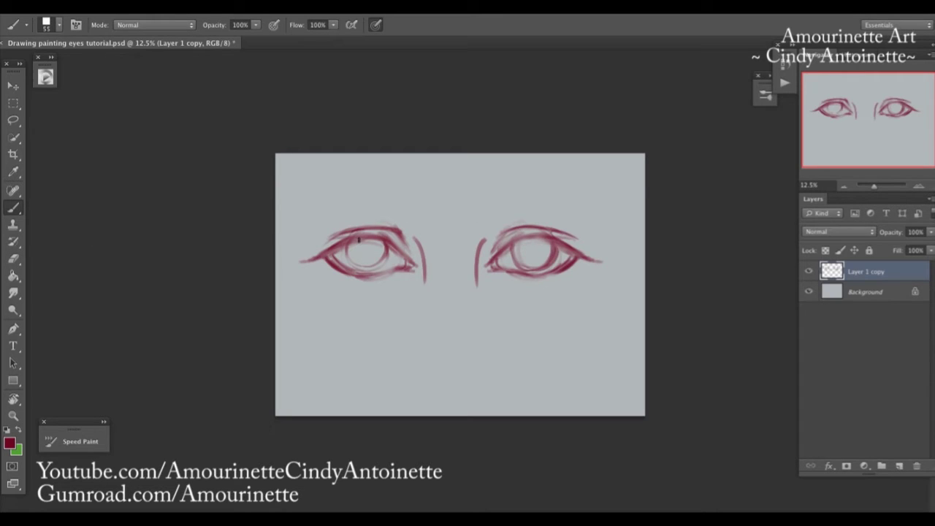
pyautogui.moveTo(380, 264)
pyautogui.mouseDown()
pyautogui.moveTo(349, 250)
pyautogui.moveTo(386, 238)
pyautogui.mouseUp()
pyautogui.moveTo(522, 253)
pyautogui.mouseDown()
pyautogui.moveTo(526, 267)
pyautogui.moveTo(513, 248)
pyautogui.moveTo(550, 239)
pyautogui.mouseUp()
pyautogui.press('e')
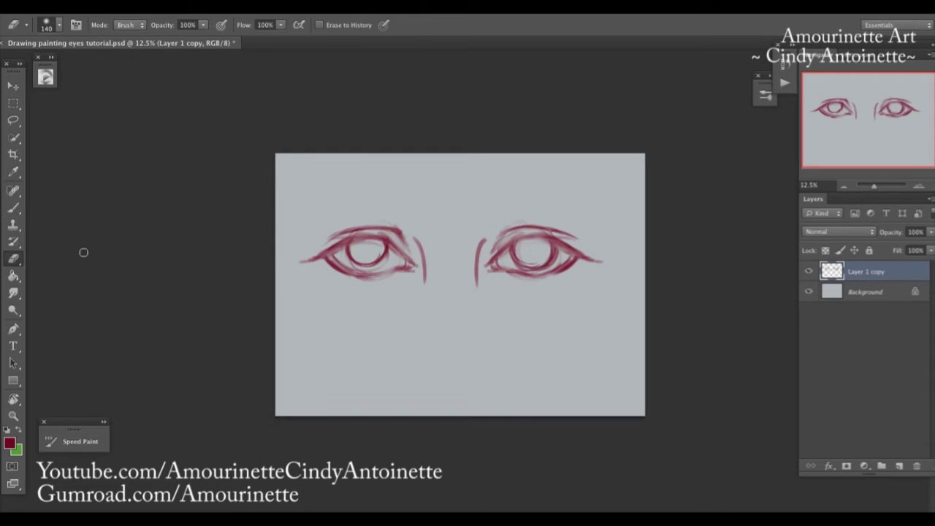
pyautogui.press('b')
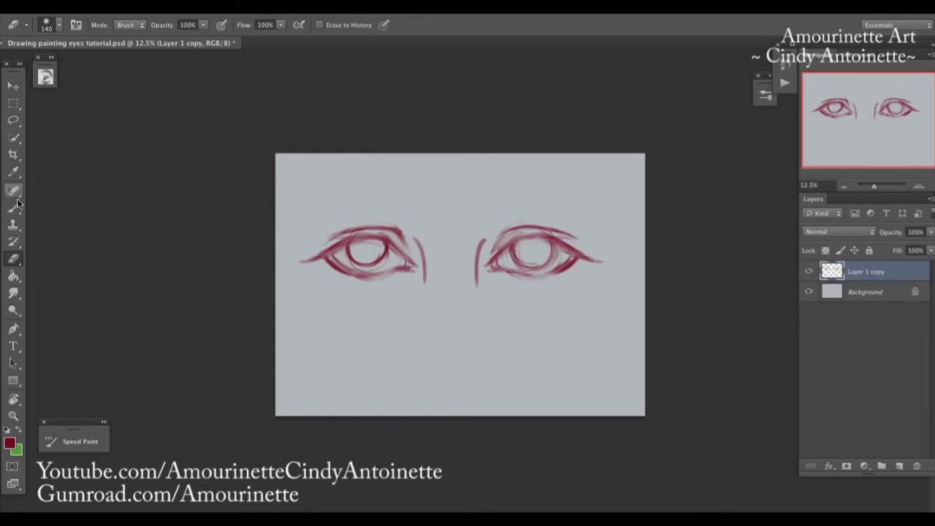
# Step: Set the brush size to 87 px, darken the left-hand eye's iris outline and soften it with the eraser
pyautogui.rightClick(409, 206)
pyautogui.moveTo(350, 254)
pyautogui.mouseDown()
pyautogui.moveTo(355, 244)
pyautogui.moveTo(369, 269)
pyautogui.moveTo(357, 263)
pyautogui.moveTo(387, 250)
pyautogui.mouseUp()
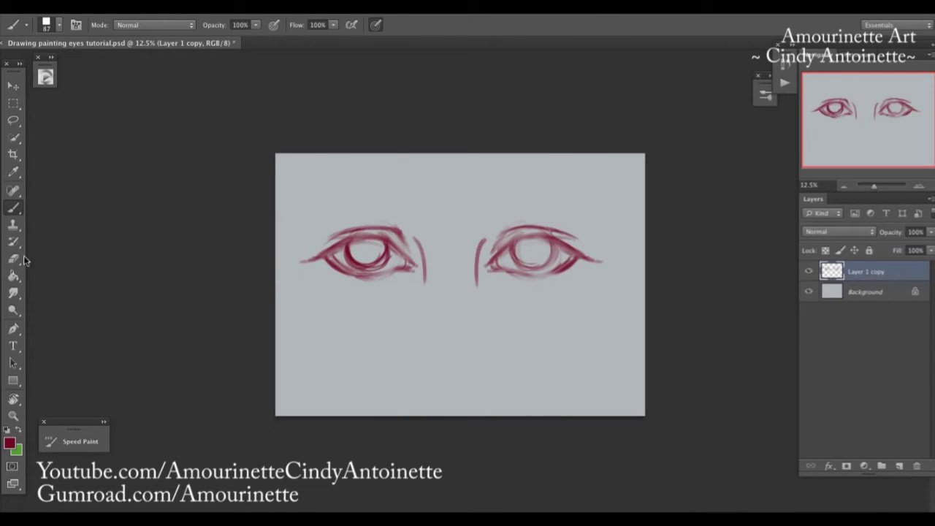
pyautogui.press('e')
pyautogui.moveTo(353, 251); pyautogui.dragTo(375, 260)
# Step: Strengthen the right-hand eye's iris and lid lines and redraw the nose bridge line beside each eye
pyautogui.click(13, 207)
pyautogui.moveTo(491, 262)
pyautogui.mouseDown()
pyautogui.moveTo(558, 220)
pyautogui.moveTo(513, 242)
pyautogui.moveTo(554, 237)
pyautogui.moveTo(525, 239)
pyautogui.moveTo(583, 255)
pyautogui.moveTo(534, 240)
pyautogui.moveTo(568, 248)
pyautogui.mouseUp()
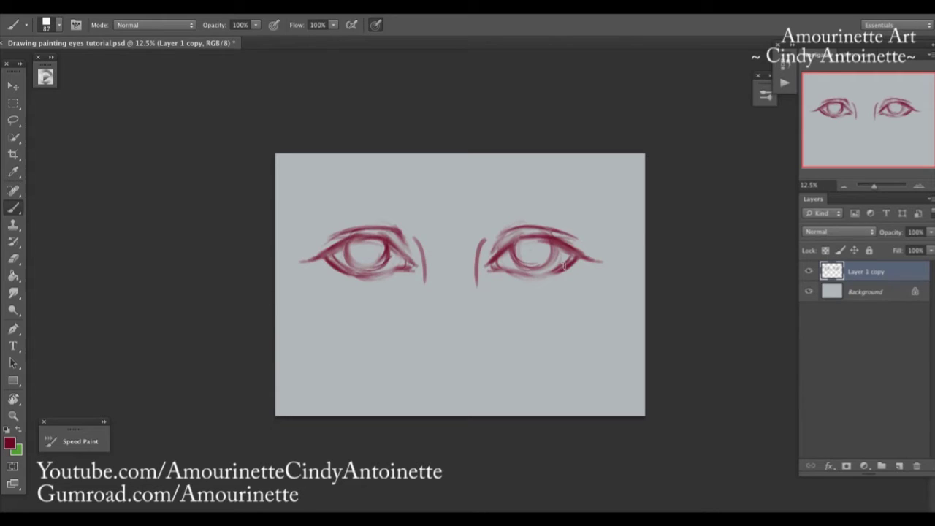
pyautogui.moveTo(415, 236); pyautogui.dragTo(428, 277)
pyautogui.moveTo(484, 235); pyautogui.dragTo(477, 269)
# Step: Try a vertical guide line from the right-hand eye's inner corner up to brow height, and undo it
pyautogui.moveTo(483, 292); pyautogui.dragTo(483, 212)
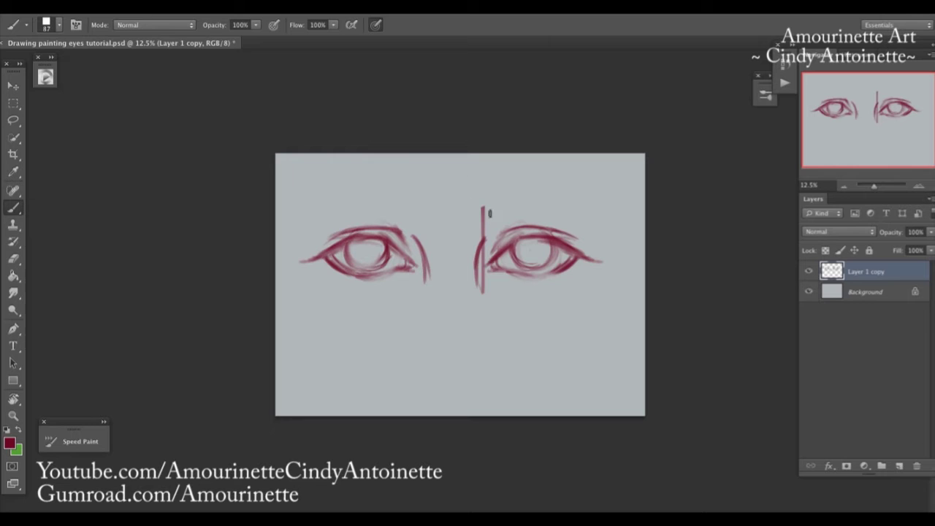
pyautogui.click(123, 12)
pyautogui.click(136, 29)
# Step: Sketch the inner part of an eyebrow above the right-hand eye with short upward hair strokes
pyautogui.moveTo(475, 206); pyautogui.dragTo(482, 222)
pyautogui.moveTo(483, 221); pyautogui.dragTo(485, 201)
pyautogui.moveTo(487, 219)
pyautogui.mouseDown()
pyautogui.moveTo(500, 203)
pyautogui.moveTo(488, 204)
pyautogui.moveTo(544, 199)
pyautogui.mouseUp()
# Step: Set the brush size to 165 px, extend the right-hand eyebrow through its arch and tail, and soften its upper edge with the eraser
pyautogui.rightClick(528, 197)
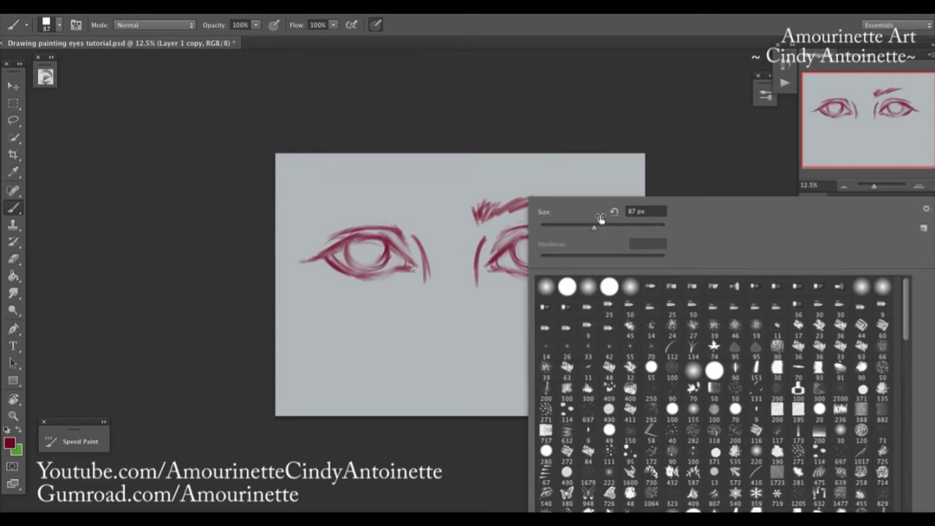
pyautogui.click(486, 210)
pyautogui.moveTo(485, 209); pyautogui.dragTo(535, 196)
pyautogui.moveTo(484, 214)
pyautogui.mouseDown()
pyautogui.moveTo(545, 196)
pyautogui.moveTo(593, 206)
pyautogui.moveTo(619, 237)
pyautogui.mouseUp()
pyautogui.moveTo(577, 196); pyautogui.dragTo(621, 239)
pyautogui.moveTo(540, 202)
pyautogui.mouseDown()
pyautogui.moveTo(589, 196)
pyautogui.moveTo(555, 200)
pyautogui.mouseUp()
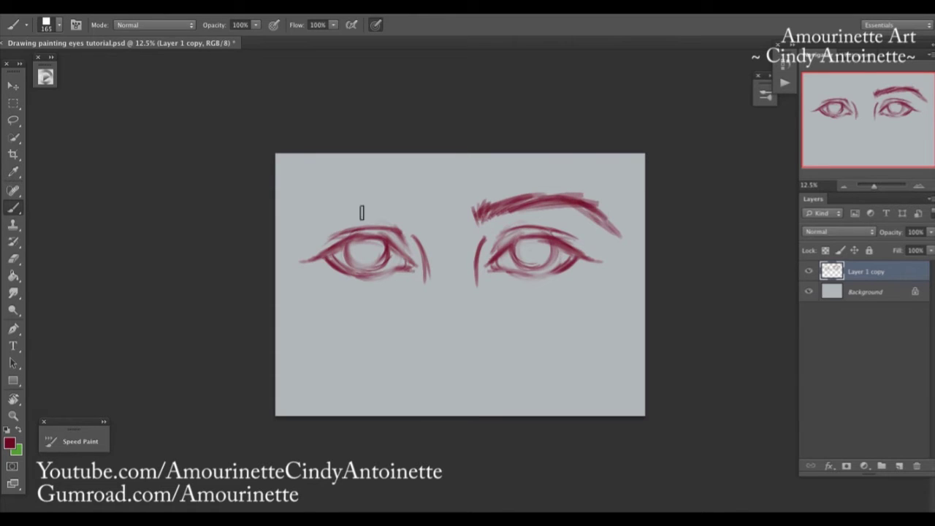
pyautogui.click(13, 262)
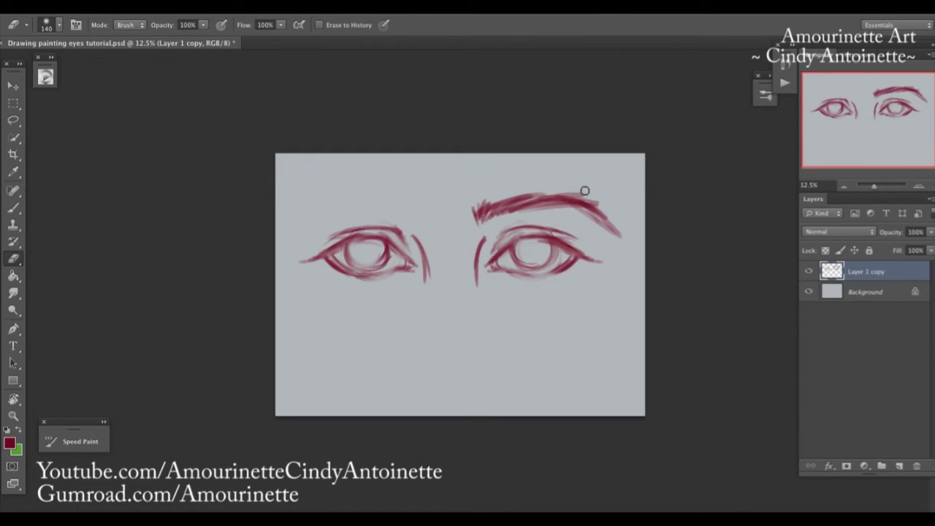
pyautogui.click(15, 207)
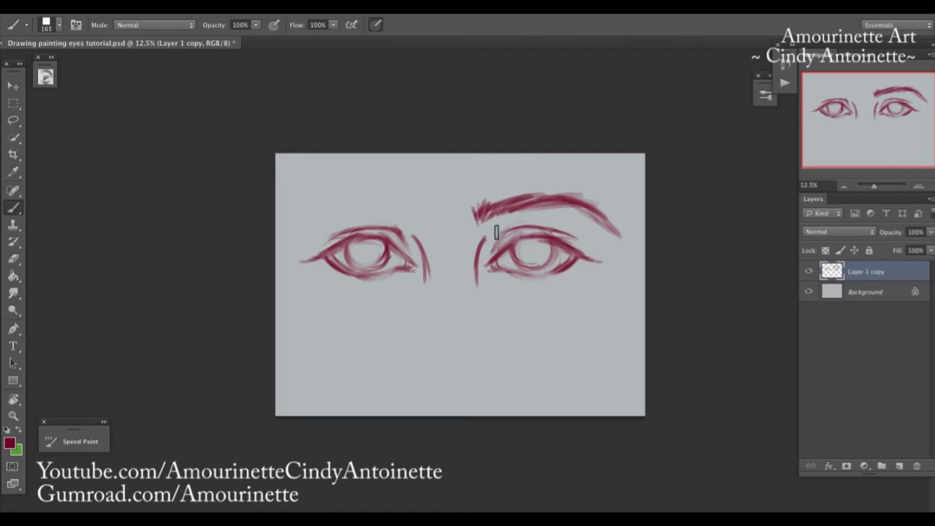
# Step: Add a new layer, set the foreground color to cyan (R 29, G 226, B 244) and the brush size to 36 px
pyautogui.click(900, 466)
pyautogui.click(20, 431)
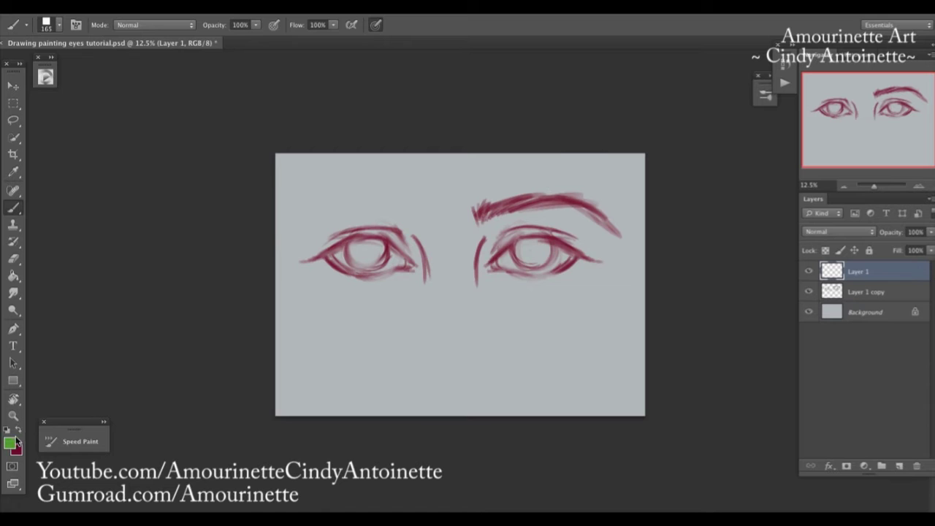
pyautogui.click(9, 442)
pyautogui.moveTo(638, 396); pyautogui.dragTo(638, 377)
pyautogui.click(604, 302)
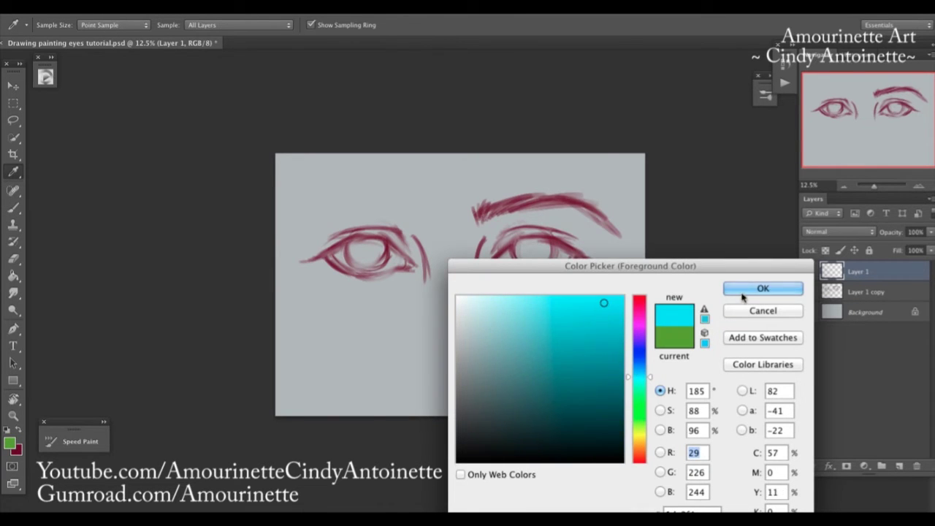
pyautogui.click(743, 293)
pyautogui.rightClick(508, 224)
pyautogui.moveTo(546, 228); pyautogui.dragTo(536, 228)
pyautogui.click(462, 213)
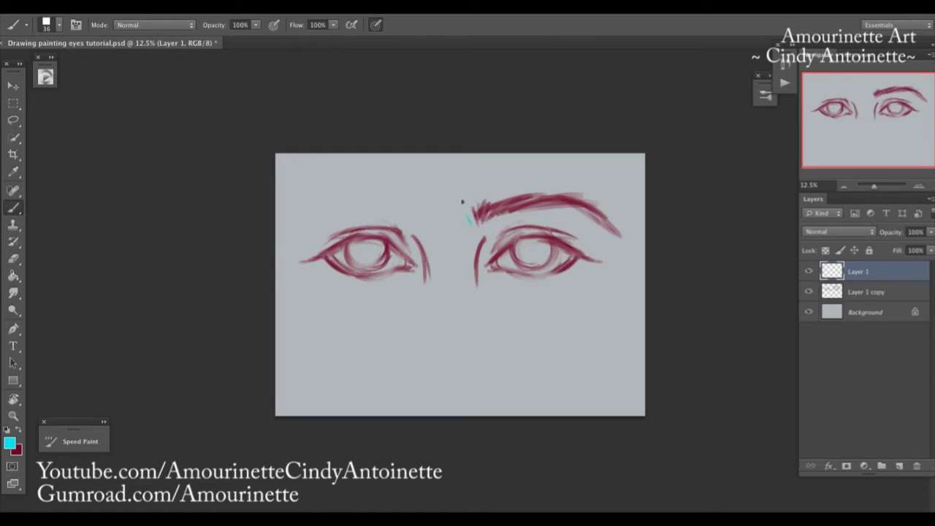
# Step: Mark the hair direction along the right-hand eyebrow and its arch position in cyan, and delete the annotation layer
pyautogui.moveTo(472, 218)
pyautogui.mouseDown()
pyautogui.moveTo(480, 197)
pyautogui.moveTo(459, 198)
pyautogui.moveTo(463, 207)
pyautogui.moveTo(464, 178)
pyautogui.mouseUp()
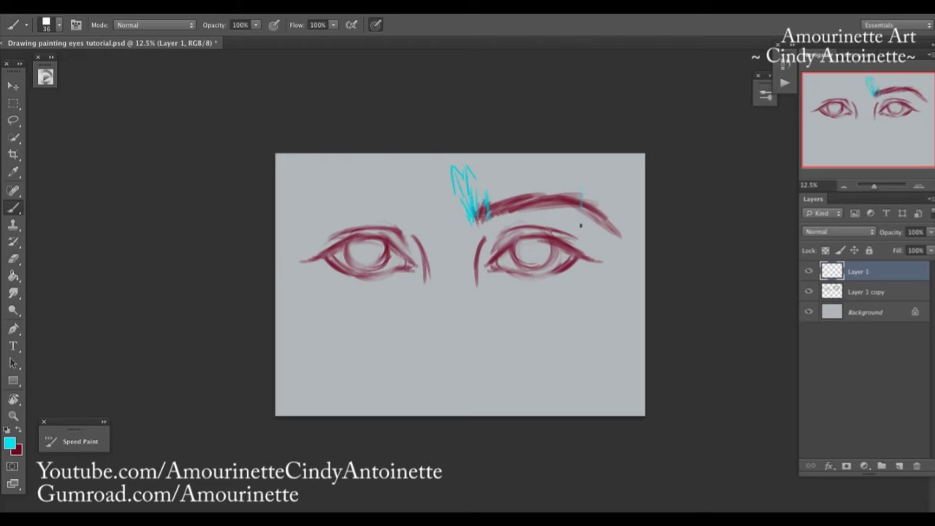
pyautogui.moveTo(581, 217); pyautogui.dragTo(581, 242)
pyautogui.moveTo(492, 202); pyautogui.dragTo(530, 184)
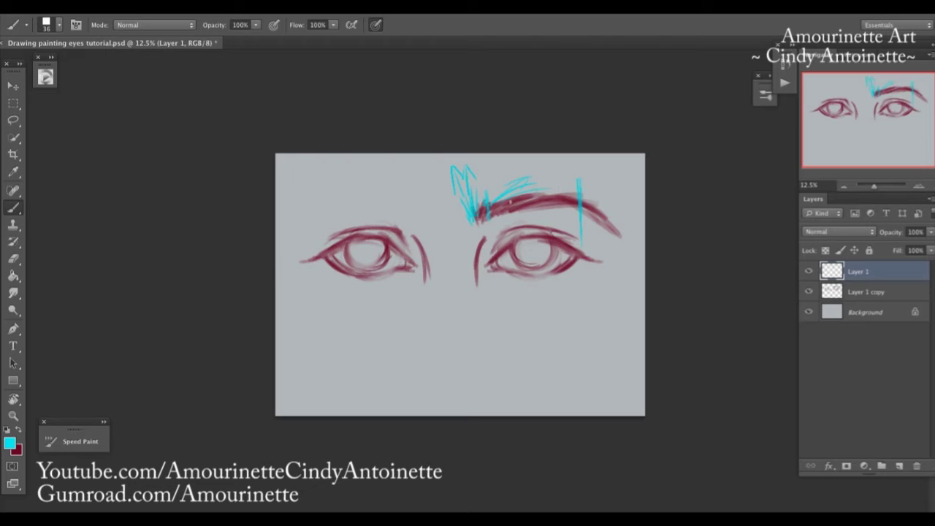
pyautogui.moveTo(519, 192)
pyautogui.mouseDown()
pyautogui.moveTo(581, 178)
pyautogui.moveTo(553, 193)
pyautogui.mouseUp()
pyautogui.moveTo(600, 196)
pyautogui.mouseDown()
pyautogui.moveTo(615, 218)
pyautogui.moveTo(609, 195)
pyautogui.moveTo(628, 242)
pyautogui.mouseUp()
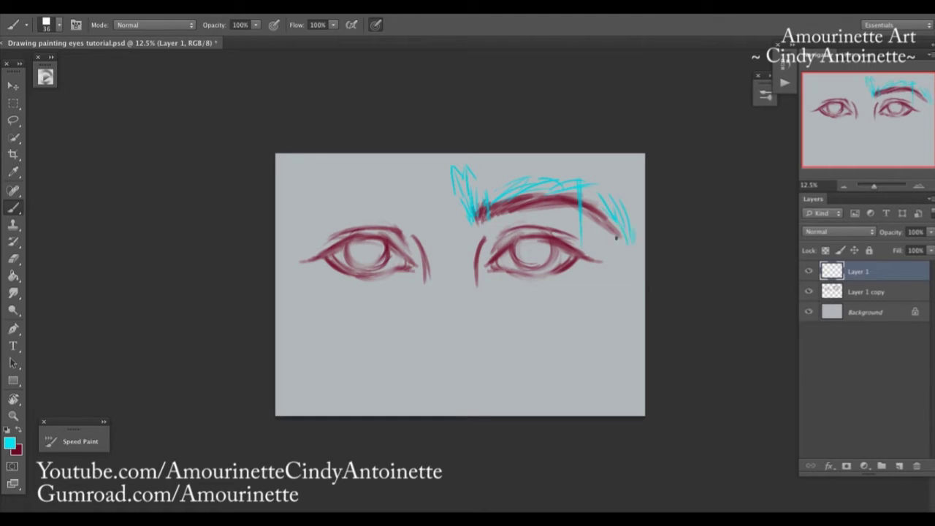
pyautogui.press('BackSpace')
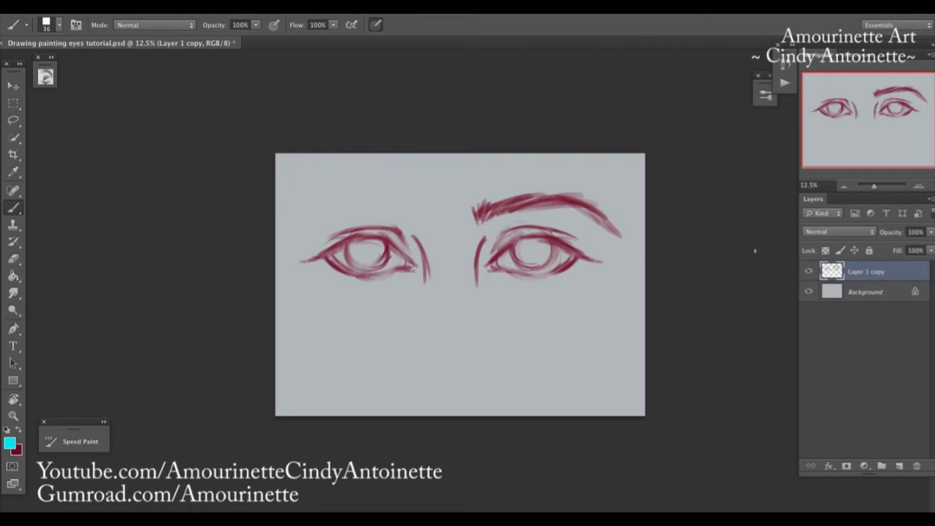
# Step: Sketch a second practice eyebrow above the right-hand one in dark red on a new layer, using a 113 px brush
pyautogui.click(898, 466)
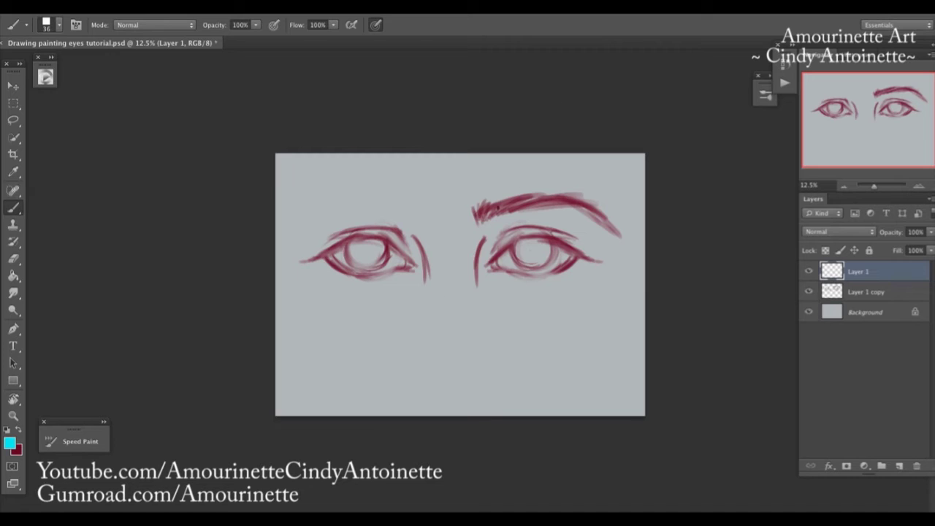
pyautogui.press('x')
pyautogui.moveTo(468, 190)
pyautogui.mouseDown()
pyautogui.moveTo(503, 180)
pyautogui.moveTo(493, 187)
pyautogui.moveTo(570, 175)
pyautogui.mouseUp()
pyautogui.rightClick(571, 179)
pyautogui.click(609, 203)
pyautogui.moveTo(484, 190)
pyautogui.mouseDown()
pyautogui.moveTo(508, 174)
pyautogui.moveTo(488, 192)
pyautogui.moveTo(528, 176)
pyautogui.mouseUp()
pyautogui.moveTo(503, 192)
pyautogui.mouseDown()
pyautogui.moveTo(544, 177)
pyautogui.moveTo(581, 181)
pyautogui.moveTo(568, 173)
pyautogui.moveTo(607, 206)
pyautogui.moveTo(572, 175)
pyautogui.moveTo(609, 200)
pyautogui.mouseUp()
pyautogui.moveTo(564, 177)
pyautogui.mouseDown()
pyautogui.moveTo(589, 186)
pyautogui.moveTo(574, 179)
pyautogui.mouseUp()
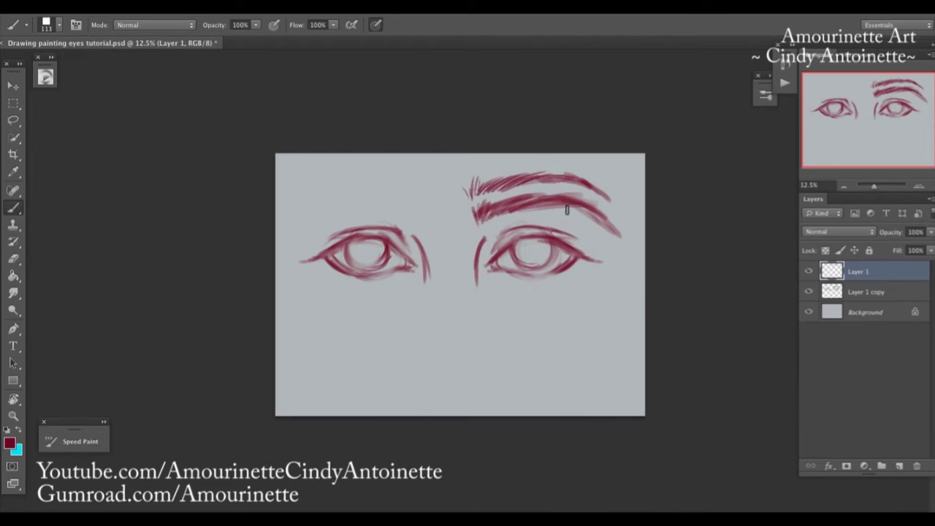
# Step: Set the brush size to 63 px and add finer hair strokes along the practice eyebrow
pyautogui.rightClick(563, 214)
pyautogui.moveTo(582, 231); pyautogui.dragTo(577, 230)
pyautogui.press('Return')
pyautogui.moveTo(482, 186)
pyautogui.mouseDown()
pyautogui.moveTo(550, 174)
pyautogui.moveTo(541, 176)
pyautogui.moveTo(607, 199)
pyautogui.mouseUp()
pyautogui.moveTo(486, 187); pyautogui.dragTo(569, 173)
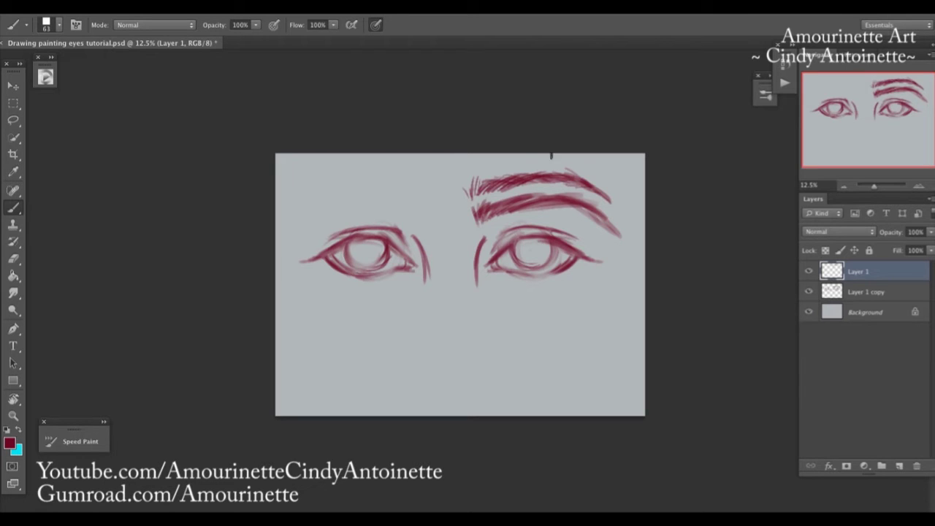
# Step: Demonstrate crossing hair strokes above the practice eyebrow, and delete the practice layer
pyautogui.moveTo(510, 158)
pyautogui.mouseDown()
pyautogui.moveTo(535, 171)
pyautogui.moveTo(511, 173)
pyautogui.mouseUp()
pyautogui.click(135, 14)
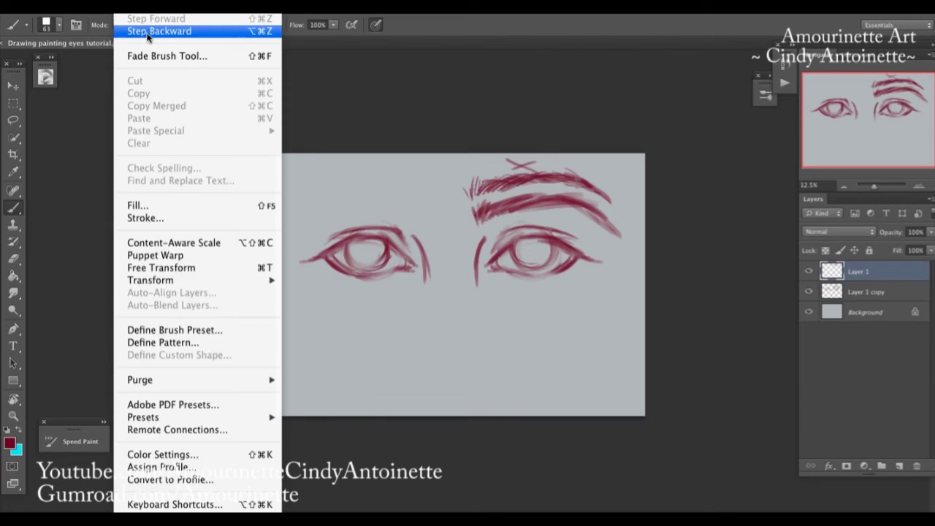
pyautogui.click(147, 30)
pyautogui.moveTo(510, 170)
pyautogui.mouseDown()
pyautogui.moveTo(561, 181)
pyautogui.moveTo(518, 167)
pyautogui.moveTo(581, 166)
pyautogui.moveTo(559, 166)
pyautogui.mouseUp()
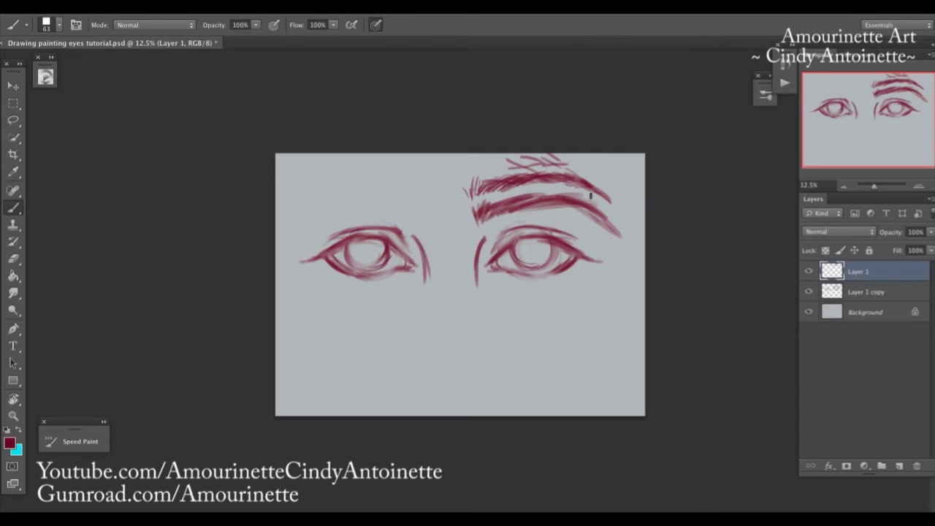
pyautogui.press('Delete')
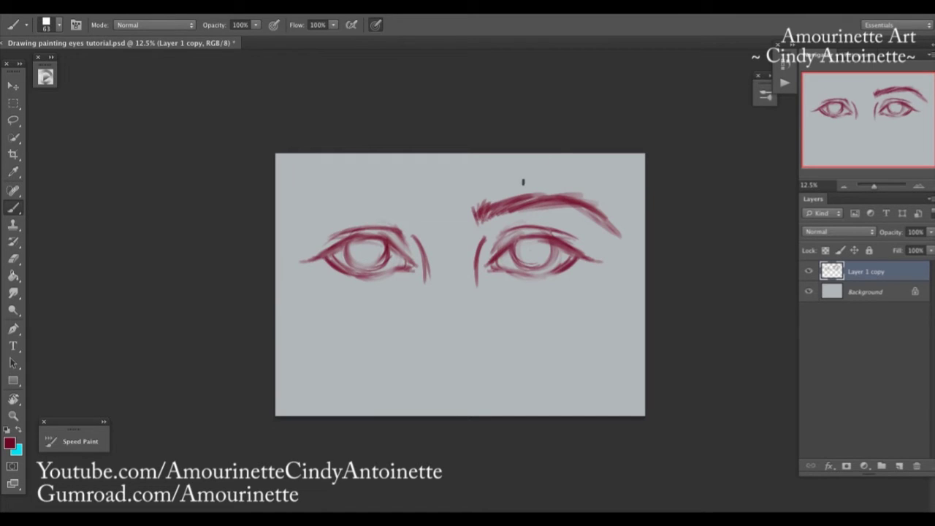
pyautogui.click(809, 271)
pyautogui.click(809, 271)
pyautogui.click(16, 121)
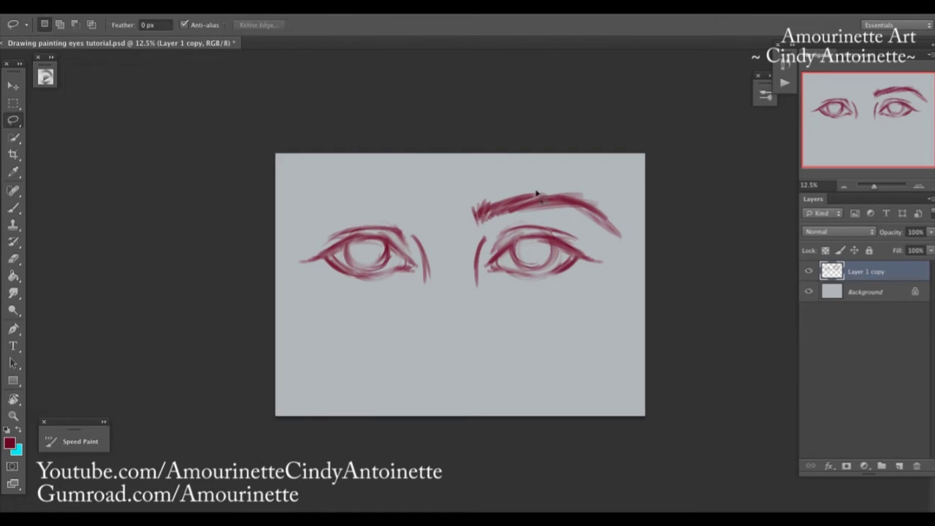
pyautogui.click(14, 207)
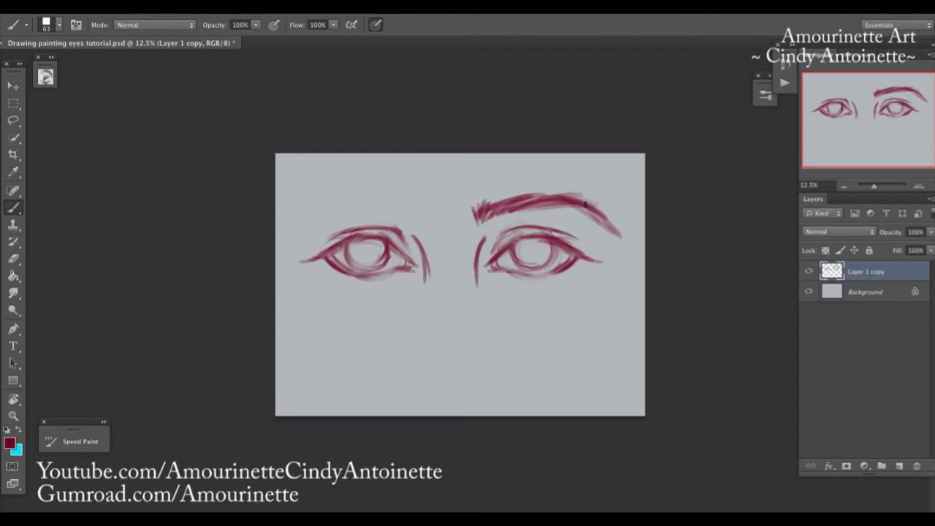
# Step: Draw a cyan vertical guide on a new layer from the outer edge of the right-hand eye's iris through the eyebrow arch
pyautogui.click(898, 465)
pyautogui.click(19, 431)
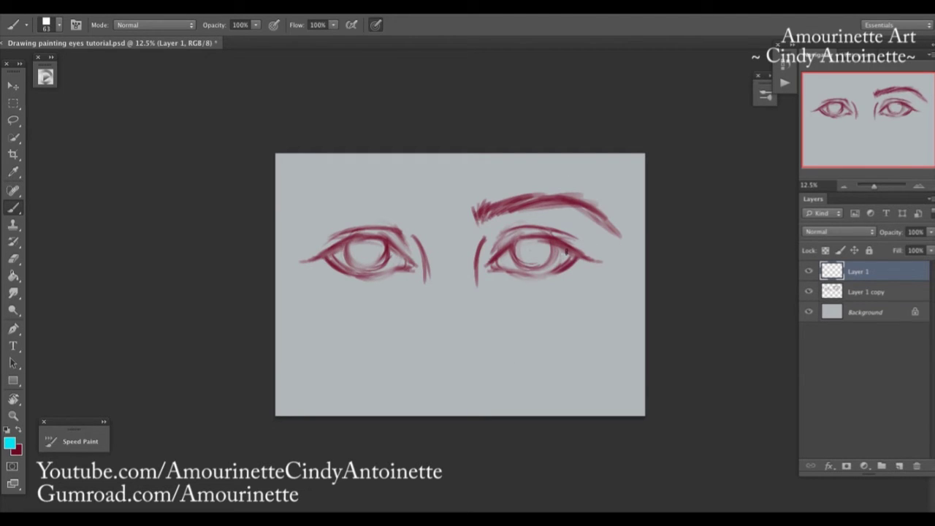
pyautogui.moveTo(562, 251)
pyautogui.mouseDown()
pyautogui.moveTo(559, 240)
pyautogui.moveTo(566, 271)
pyautogui.mouseUp()
pyautogui.moveTo(563, 259)
pyautogui.mouseDown()
pyautogui.moveTo(565, 159)
pyautogui.moveTo(562, 381)
pyautogui.mouseUp()
pyautogui.moveTo(564, 249)
pyautogui.mouseDown()
pyautogui.moveTo(562, 259)
pyautogui.moveTo(568, 197)
pyautogui.moveTo(568, 234)
pyautogui.mouseUp()
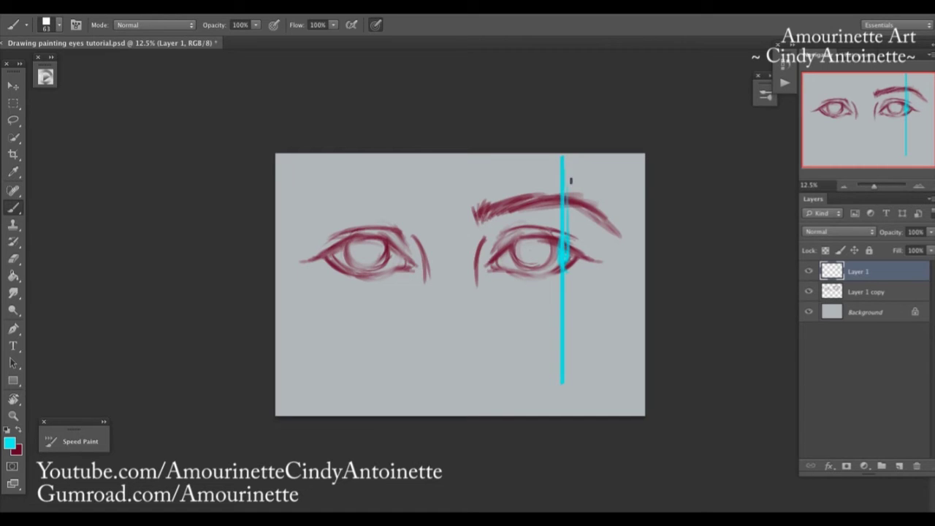
# Step: Trace the right-hand eyebrow's descent from the arch to its tail in cyan, and hide the guide layer
pyautogui.moveTo(574, 204); pyautogui.dragTo(612, 245)
pyautogui.click(809, 271)
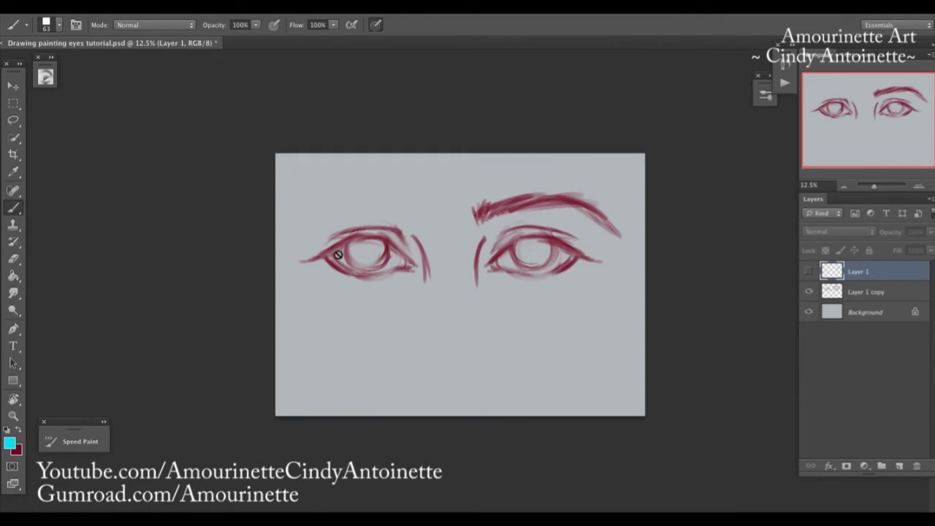
# Step: Lasso the right-hand eyebrow on Layer 1 copy, and copy and paste it onto its own layer
pyautogui.click(809, 292)
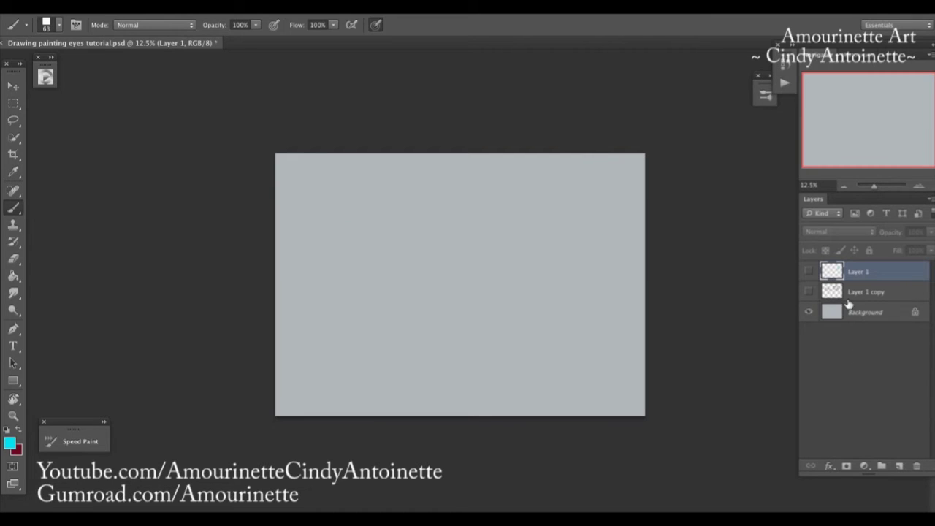
pyautogui.click(848, 298)
pyautogui.click(808, 292)
pyautogui.click(13, 118)
pyautogui.click(14, 119)
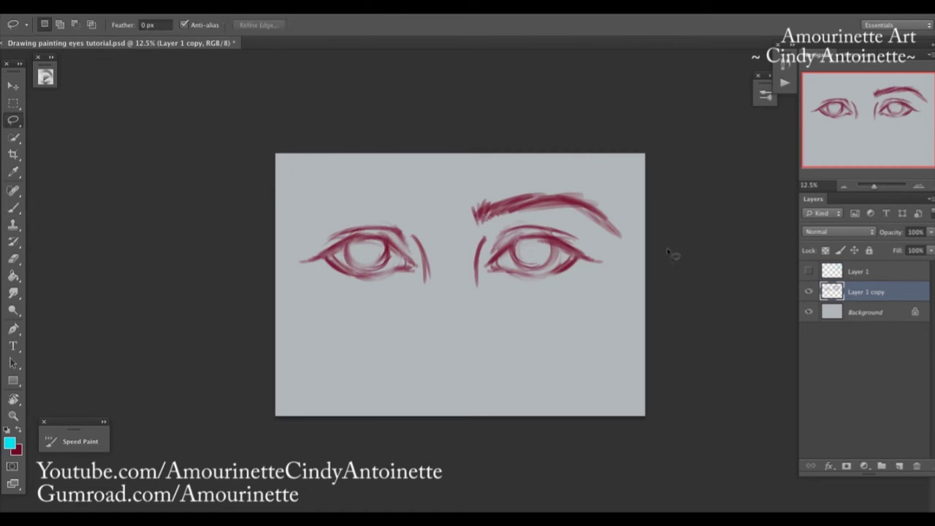
pyautogui.moveTo(634, 215)
pyautogui.mouseDown()
pyautogui.moveTo(619, 249)
pyautogui.moveTo(579, 238)
pyautogui.moveTo(542, 216)
pyautogui.mouseUp()
pyautogui.moveTo(633, 190)
pyautogui.mouseDown()
pyautogui.moveTo(629, 252)
pyautogui.moveTo(547, 226)
pyautogui.moveTo(455, 236)
pyautogui.moveTo(553, 177)
pyautogui.mouseUp()
pyautogui.click(130, 5)
pyautogui.click(146, 93)
pyautogui.click(132, 6)
pyautogui.click(139, 118)
# Step: Flip the pasted eyebrow horizontally, place it above the left-hand eye, and merge it with the eye sketch layer
pyautogui.click(132, 6)
pyautogui.moveTo(183, 284)
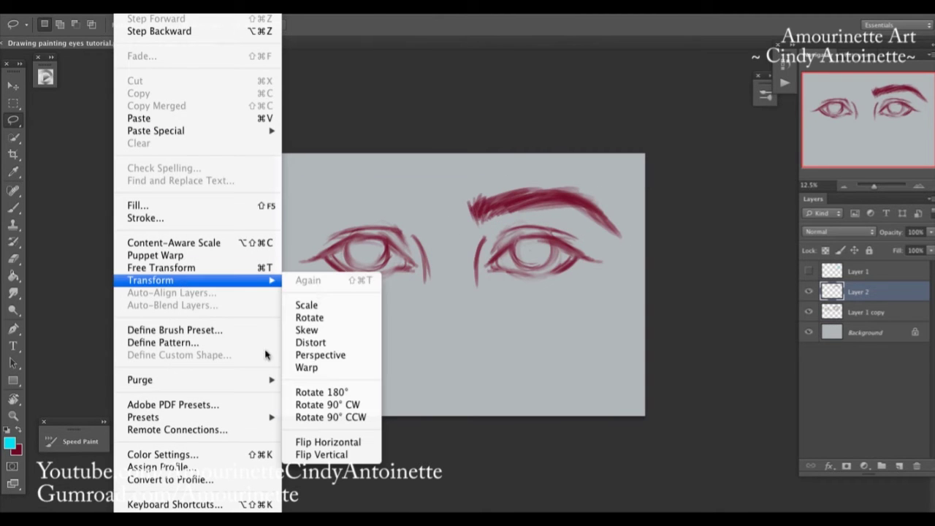
pyautogui.click(367, 442)
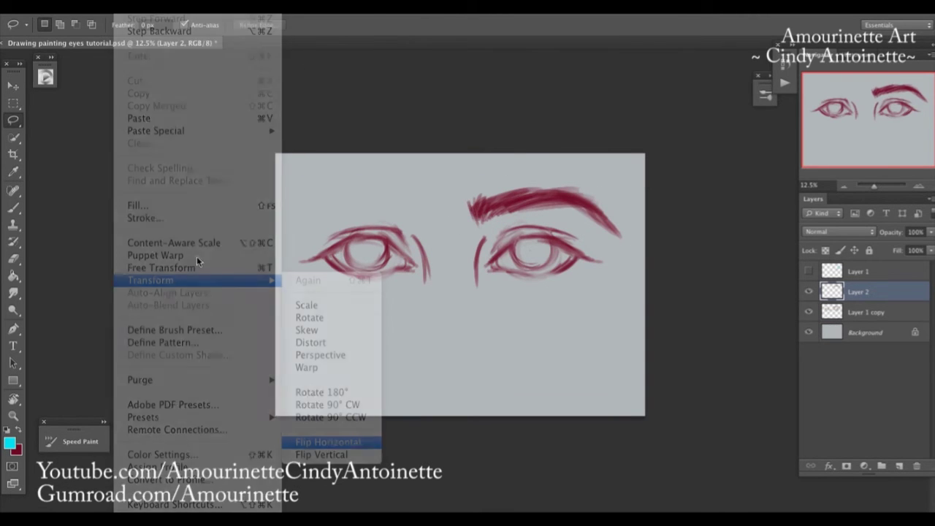
pyautogui.press('v')
pyautogui.moveTo(564, 217); pyautogui.dragTo(403, 210)
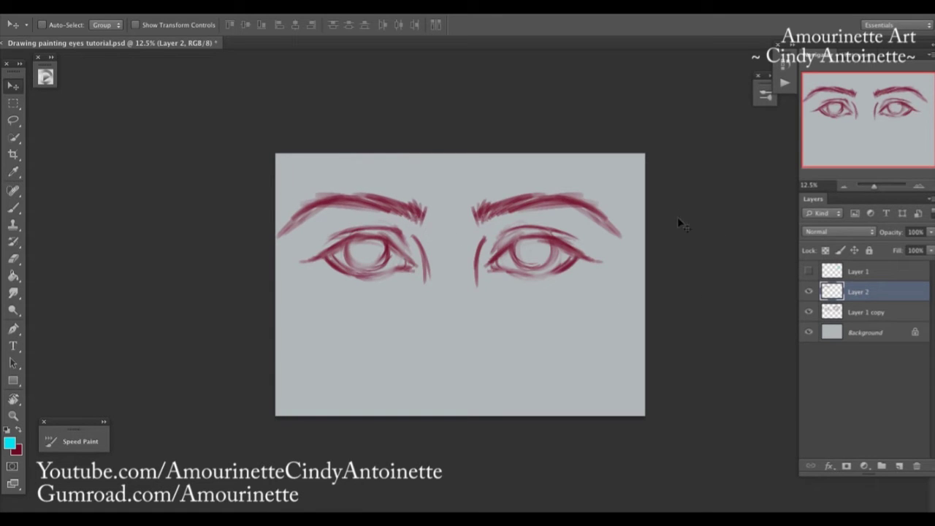
pyautogui.rightClick(863, 313)
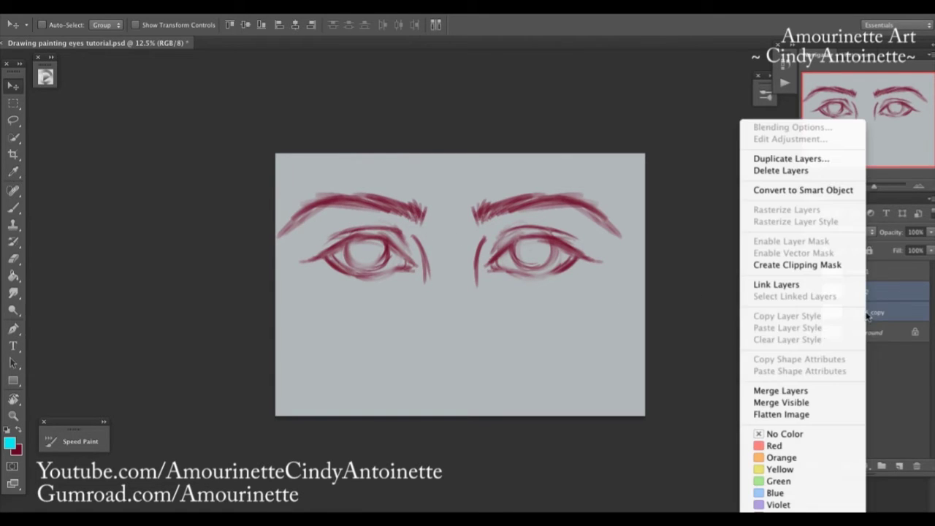
pyautogui.click(788, 388)
# Step: Soften the outer tails of both eyebrows with a 140 px eraser, and shift the whole drawing slightly to the right
pyautogui.press('e')
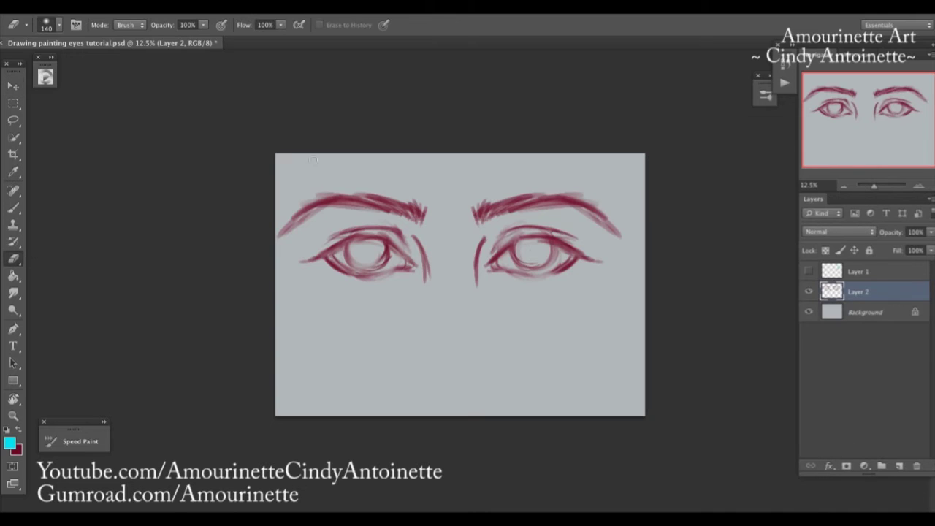
pyautogui.moveTo(330, 187)
pyautogui.mouseDown()
pyautogui.moveTo(284, 221)
pyautogui.moveTo(326, 214)
pyautogui.mouseUp()
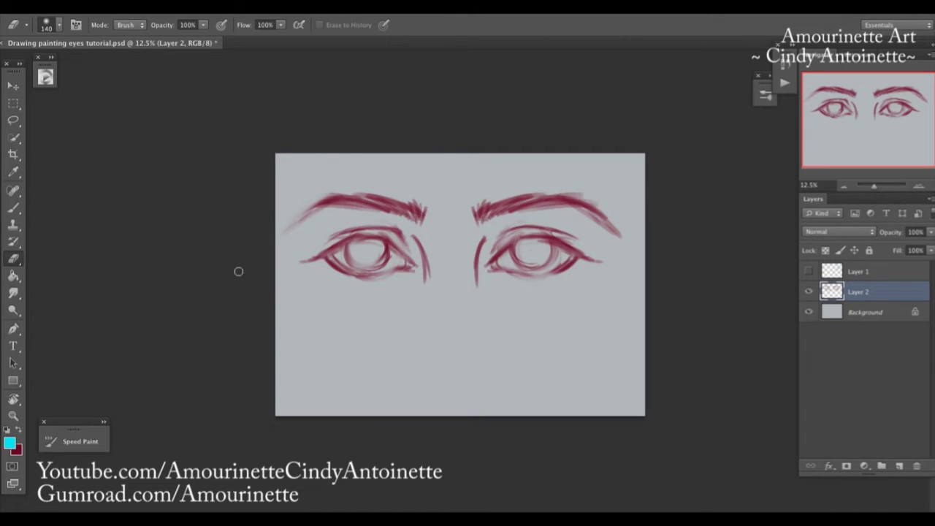
pyautogui.moveTo(583, 192)
pyautogui.mouseDown()
pyautogui.moveTo(631, 236)
pyautogui.moveTo(619, 237)
pyautogui.mouseUp()
pyautogui.press('v')
pyautogui.moveTo(564, 265); pyautogui.dragTo(572, 266)
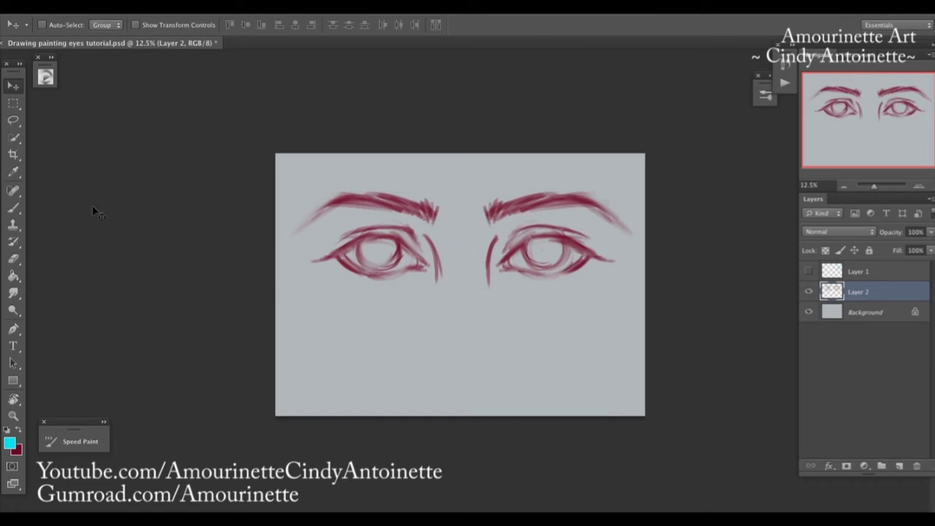
# Step: Sketch dark red fold lines beneath the left-hand eye and at the right-hand eye's inner corner with the 63 px brush
pyautogui.click(13, 209)
pyautogui.click(20, 432)
pyautogui.click(808, 292)
pyautogui.click(809, 291)
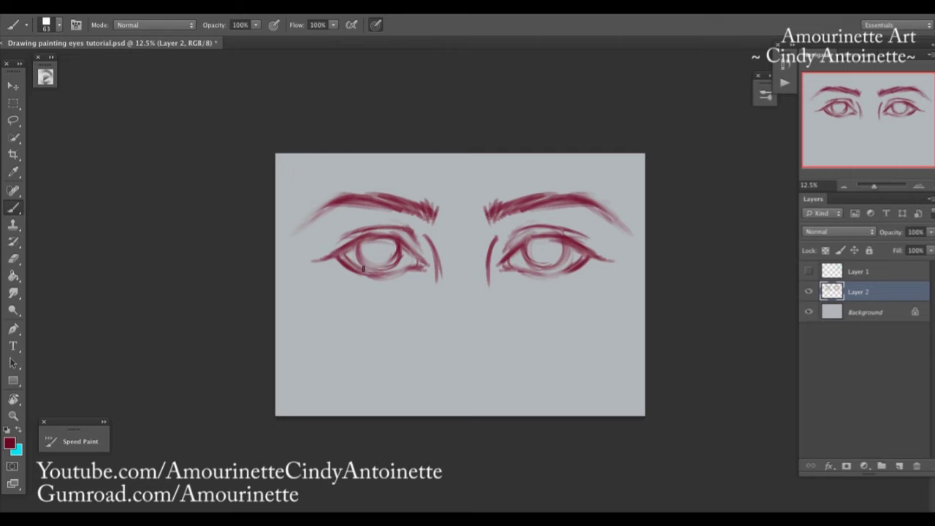
pyautogui.moveTo(334, 264)
pyautogui.mouseDown()
pyautogui.moveTo(356, 286)
pyautogui.moveTo(384, 285)
pyautogui.moveTo(348, 279)
pyautogui.moveTo(357, 285)
pyautogui.mouseUp()
pyautogui.click(13, 258)
pyautogui.click(19, 207)
pyautogui.moveTo(338, 269)
pyautogui.mouseDown()
pyautogui.moveTo(372, 287)
pyautogui.moveTo(400, 280)
pyautogui.moveTo(388, 289)
pyautogui.mouseUp()
pyautogui.moveTo(500, 276); pyautogui.dragTo(526, 290)
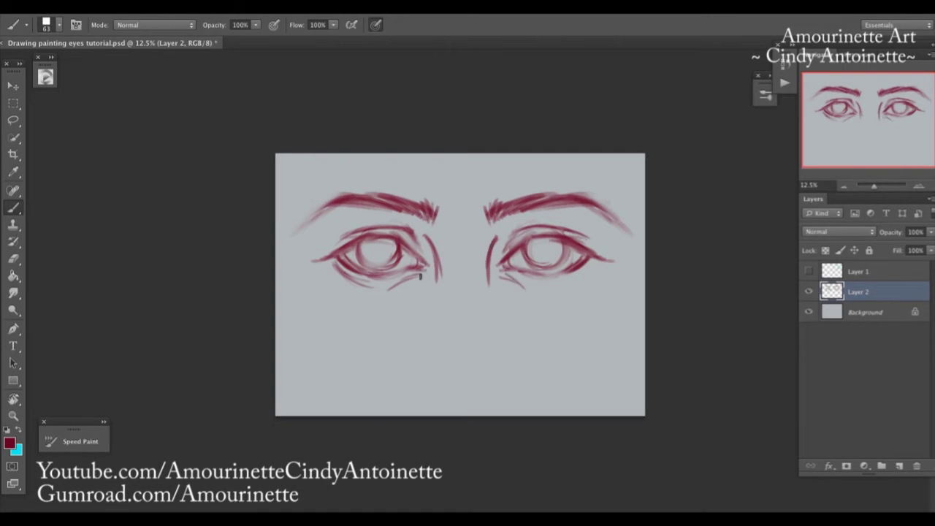
# Step: Extend the under-eye folds at the left-hand eye's inner corner and beneath the right-hand eye, softening the latter with the eraser
pyautogui.moveTo(422, 277); pyautogui.dragTo(396, 291)
pyautogui.moveTo(497, 274)
pyautogui.mouseDown()
pyautogui.moveTo(524, 293)
pyautogui.moveTo(502, 277)
pyautogui.moveTo(563, 288)
pyautogui.moveTo(539, 283)
pyautogui.moveTo(586, 274)
pyautogui.mouseUp()
pyautogui.press('e')
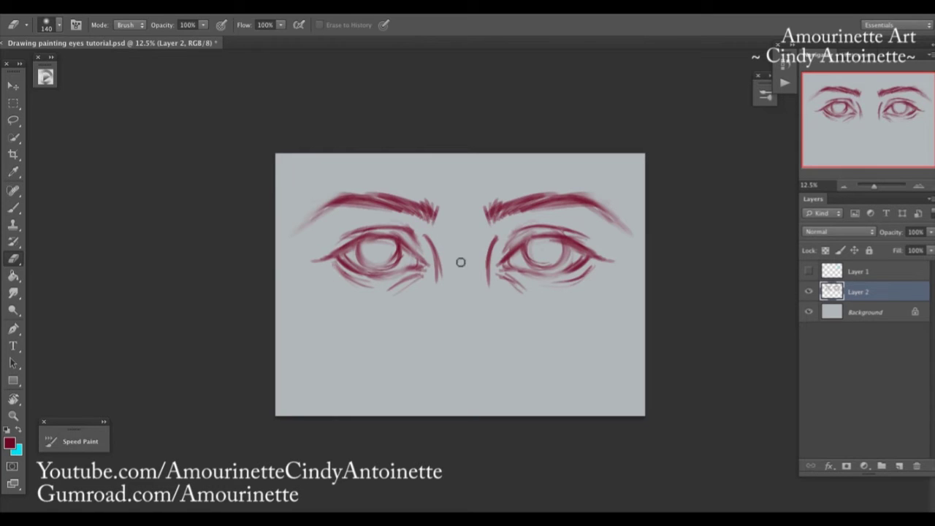
pyautogui.moveTo(590, 269); pyautogui.dragTo(562, 285)
pyautogui.press('b')
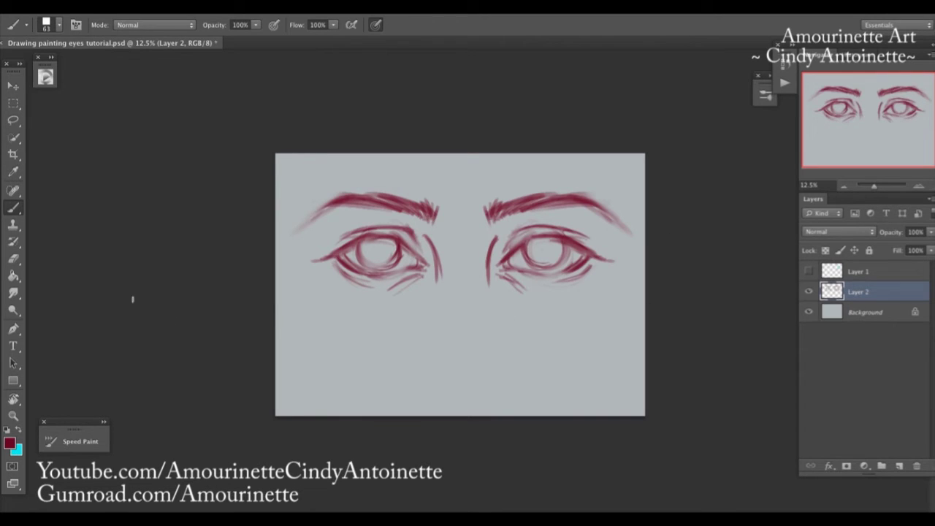
# Step: Sketch a rough dark red nose base with nostril wings below the eyes on a new layer
pyautogui.click(808, 291)
pyautogui.click(809, 291)
pyautogui.click(900, 466)
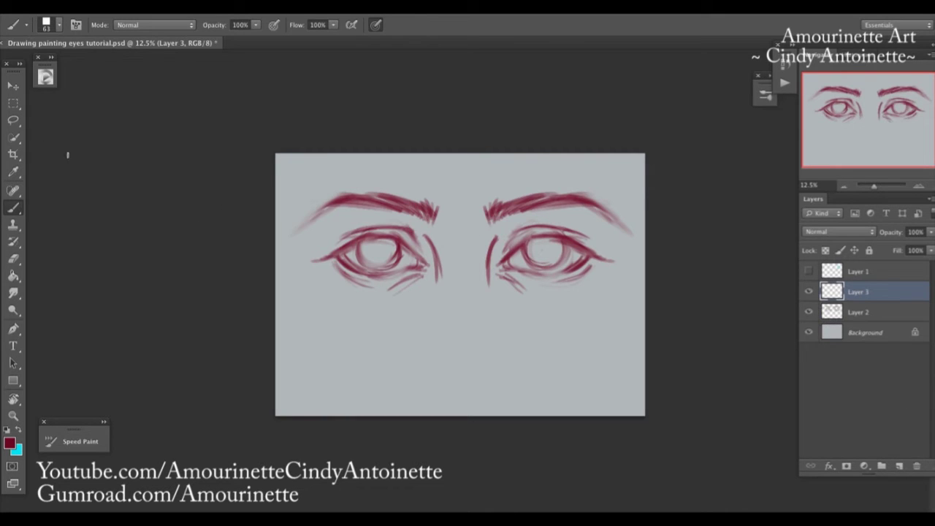
pyautogui.click(545, 242)
pyautogui.click(551, 329)
pyautogui.click(550, 318)
pyautogui.moveTo(430, 393)
pyautogui.mouseDown()
pyautogui.moveTo(491, 399)
pyautogui.moveTo(459, 407)
pyautogui.moveTo(506, 380)
pyautogui.mouseUp()
pyautogui.moveTo(438, 369); pyautogui.dragTo(425, 393)
pyautogui.moveTo(495, 363); pyautogui.dragTo(505, 386)
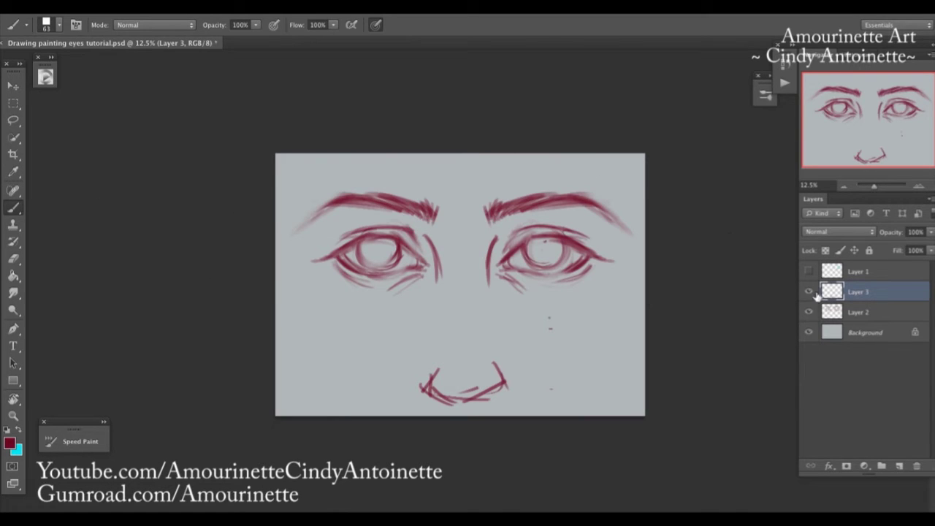
# Step: Draw a cyan guide on a new layer from the nose wing through the right-hand iris's outer edge to the eyebrow arch
pyautogui.click(21, 432)
pyautogui.click(899, 466)
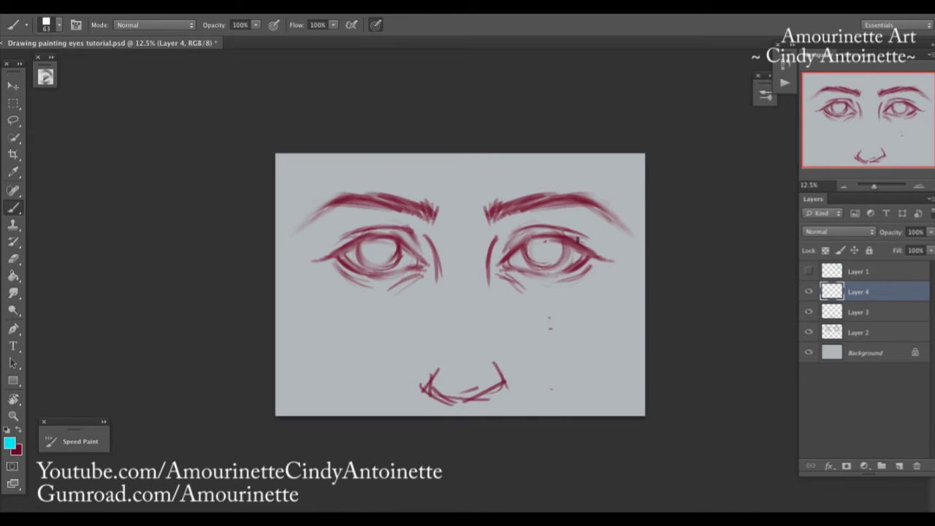
pyautogui.moveTo(505, 395); pyautogui.dragTo(504, 377)
pyautogui.moveTo(572, 247); pyautogui.dragTo(567, 259)
pyautogui.moveTo(500, 400); pyautogui.dragTo(610, 163)
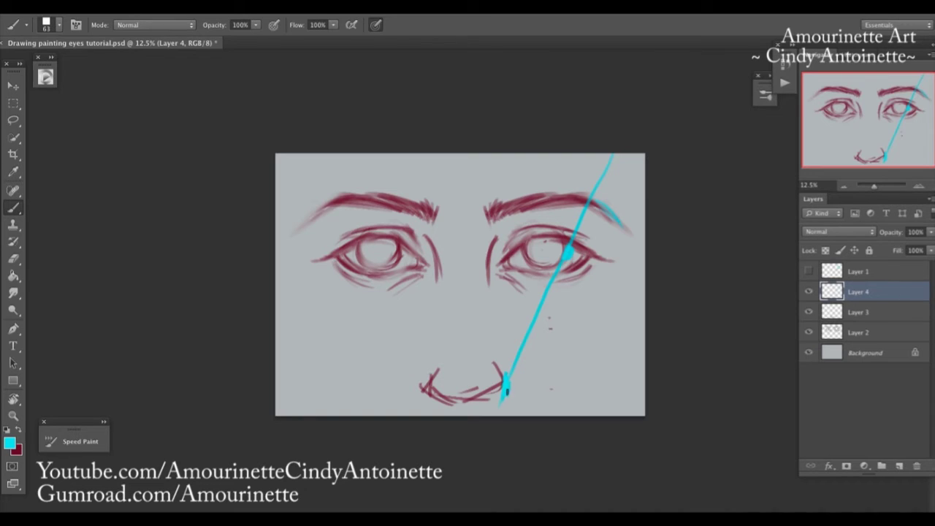
# Step: Draw a second cyan guide from the nose wing through the eye's outer corner to the eyebrow tail, and delete the guide and nose layers
pyautogui.moveTo(592, 253); pyautogui.dragTo(588, 269)
pyautogui.moveTo(499, 397); pyautogui.dragTo(643, 172)
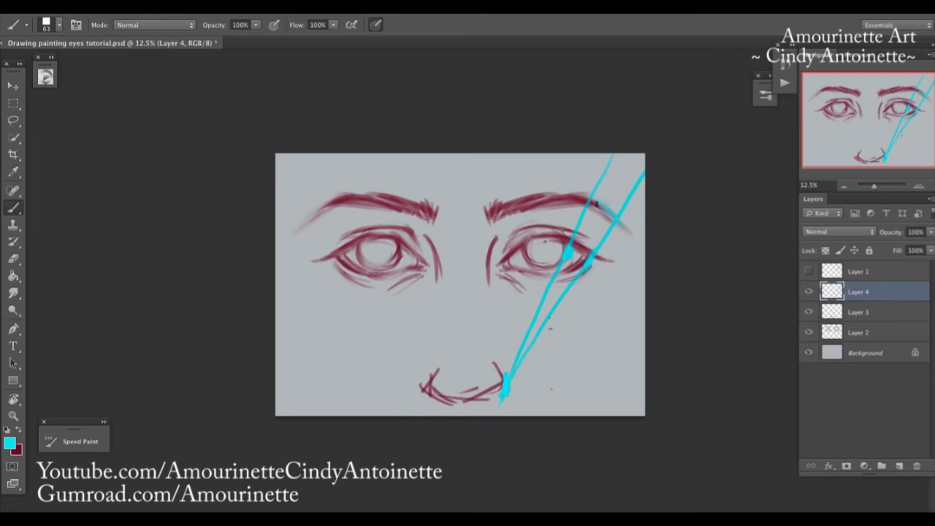
pyautogui.moveTo(604, 255); pyautogui.dragTo(632, 199)
pyautogui.press('Delete')
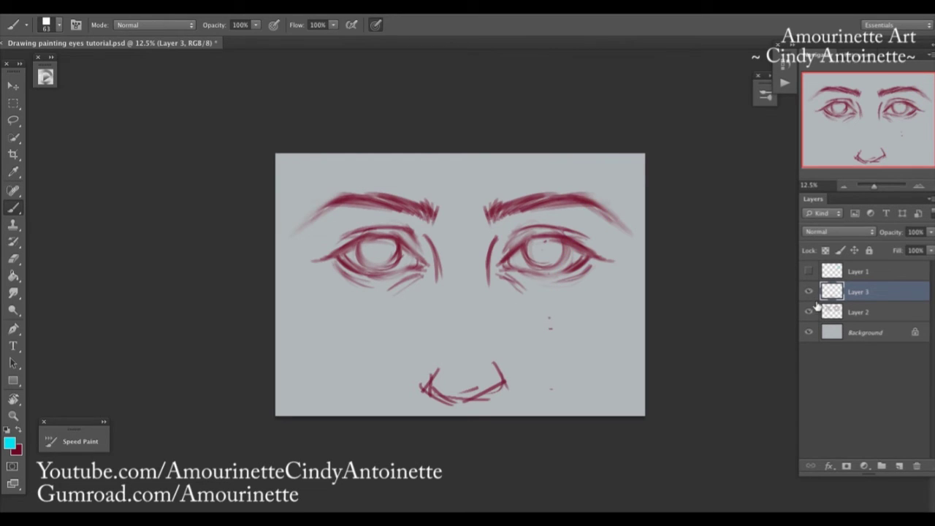
pyautogui.press('Delete')
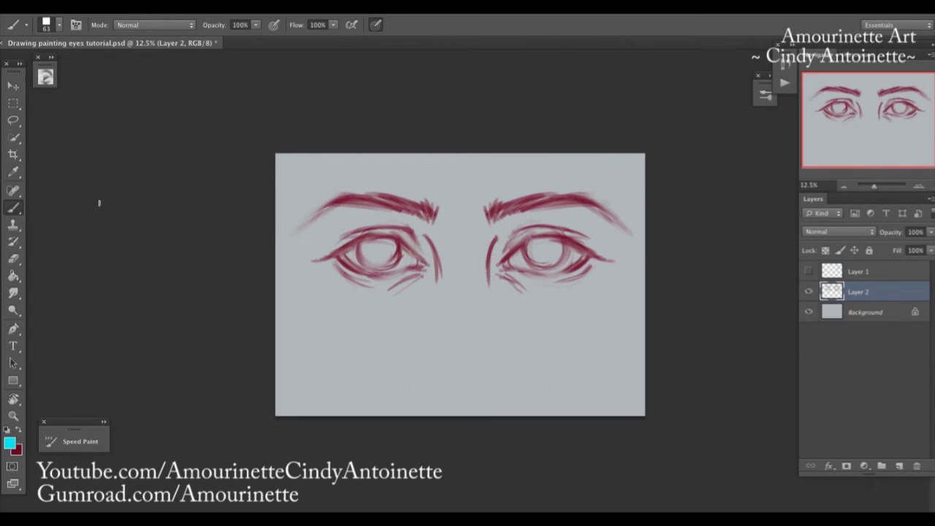
# Step: Paint thick, dense upper lashes in dark red on the right-hand eye on a new layer
pyautogui.click(20, 431)
pyautogui.click(900, 465)
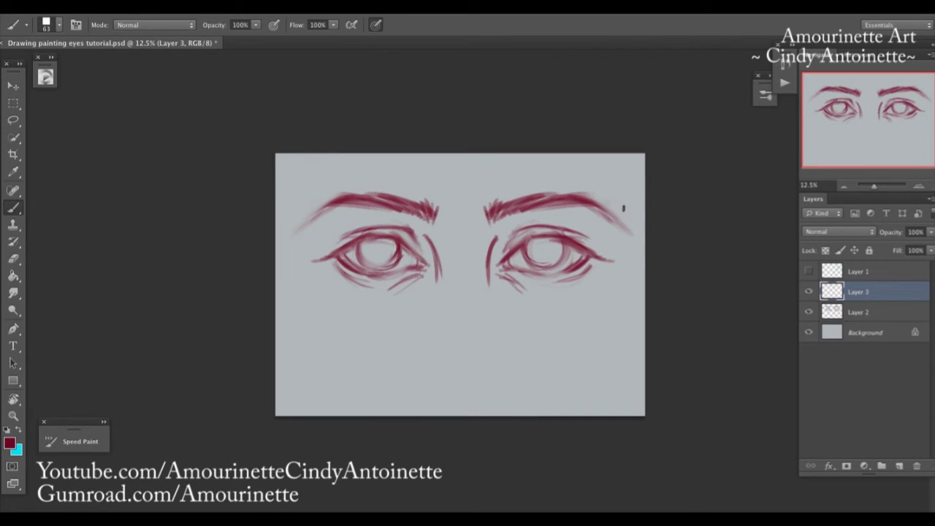
pyautogui.moveTo(552, 238); pyautogui.dragTo(564, 207)
pyautogui.moveTo(558, 240); pyautogui.dragTo(567, 205)
pyautogui.moveTo(567, 242); pyautogui.dragTo(591, 226)
pyautogui.moveTo(567, 236)
pyautogui.mouseDown()
pyautogui.moveTo(584, 225)
pyautogui.moveTo(578, 216)
pyautogui.mouseUp()
pyautogui.moveTo(570, 236)
pyautogui.mouseDown()
pyautogui.moveTo(583, 208)
pyautogui.moveTo(575, 241)
pyautogui.moveTo(609, 227)
pyautogui.moveTo(553, 208)
pyautogui.mouseUp()
pyautogui.moveTo(531, 239)
pyautogui.mouseDown()
pyautogui.moveTo(524, 222)
pyautogui.moveTo(504, 259)
pyautogui.moveTo(540, 204)
pyautogui.moveTo(524, 220)
pyautogui.mouseUp()
# Step: Add clumped lashes to the left-hand eye and lower lashes at the right-hand eye's outer corner, and delete the lash layer
pyautogui.moveTo(350, 249)
pyautogui.mouseDown()
pyautogui.moveTo(320, 240)
pyautogui.moveTo(340, 236)
pyautogui.moveTo(331, 212)
pyautogui.mouseUp()
pyautogui.moveTo(375, 232); pyautogui.dragTo(360, 211)
pyautogui.moveTo(343, 257)
pyautogui.mouseDown()
pyautogui.moveTo(326, 274)
pyautogui.moveTo(357, 285)
pyautogui.mouseUp()
pyautogui.moveTo(371, 277); pyautogui.dragTo(367, 288)
pyautogui.moveTo(586, 258); pyautogui.dragTo(597, 272)
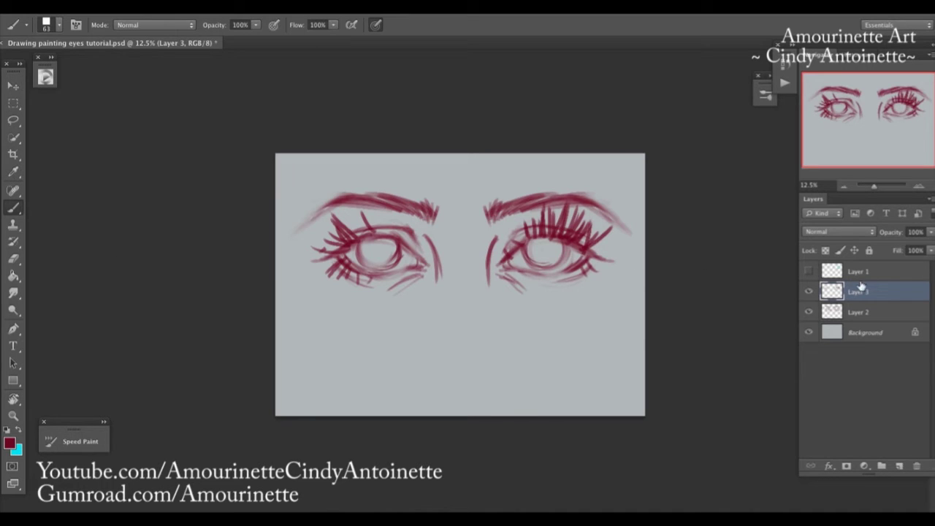
pyautogui.press('BackSpace')
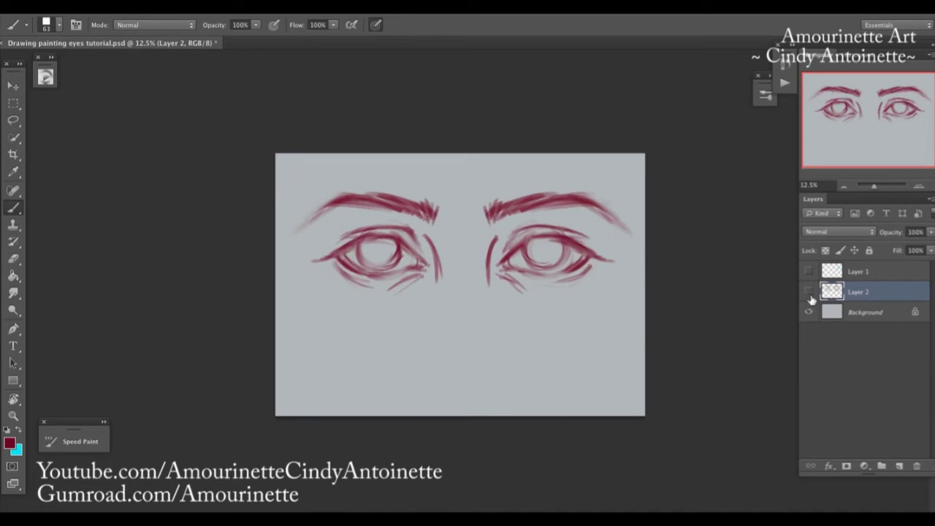
# Step: Draw curved, tapering upper lashes of varied direction on the right-hand eye in dark red on a new layer
pyautogui.click(898, 466)
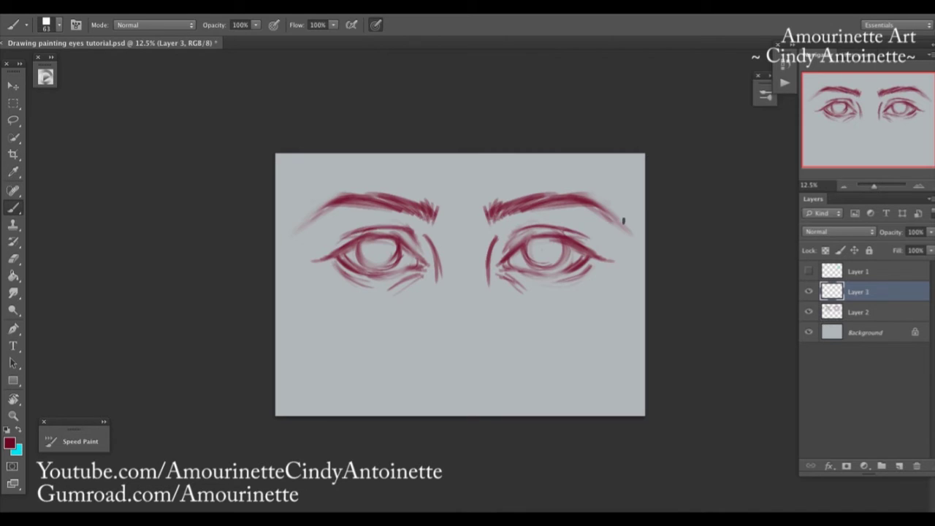
pyautogui.moveTo(567, 234)
pyautogui.mouseDown()
pyautogui.moveTo(553, 244)
pyautogui.moveTo(595, 216)
pyautogui.mouseUp()
pyautogui.moveTo(586, 250)
pyautogui.mouseDown()
pyautogui.moveTo(606, 236)
pyautogui.moveTo(538, 212)
pyautogui.mouseUp()
pyautogui.moveTo(522, 243); pyautogui.dragTo(515, 222)
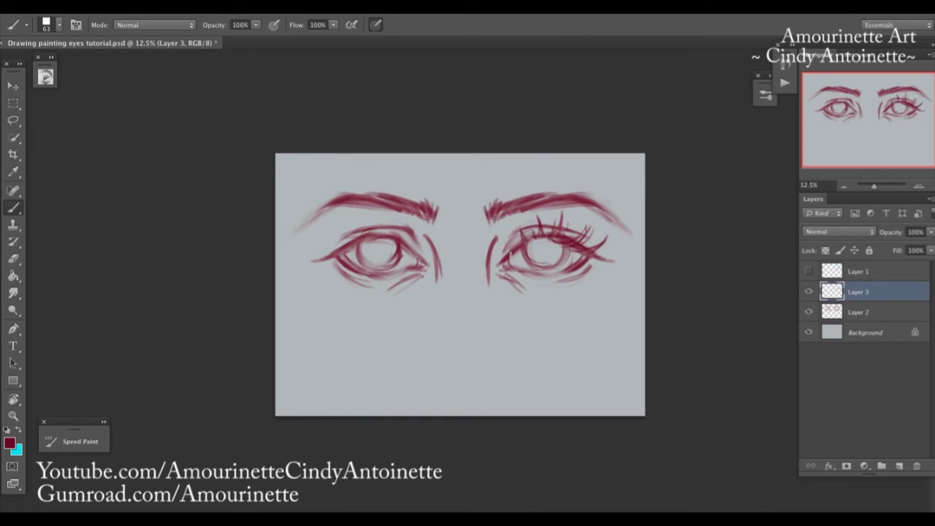
pyautogui.moveTo(574, 239); pyautogui.dragTo(571, 221)
# Step: Add short lower lashes along the right-hand eye's lower lid from the outer to the inner corner
pyautogui.moveTo(587, 257)
pyautogui.mouseDown()
pyautogui.moveTo(621, 253)
pyautogui.moveTo(598, 282)
pyautogui.moveTo(602, 273)
pyautogui.mouseUp()
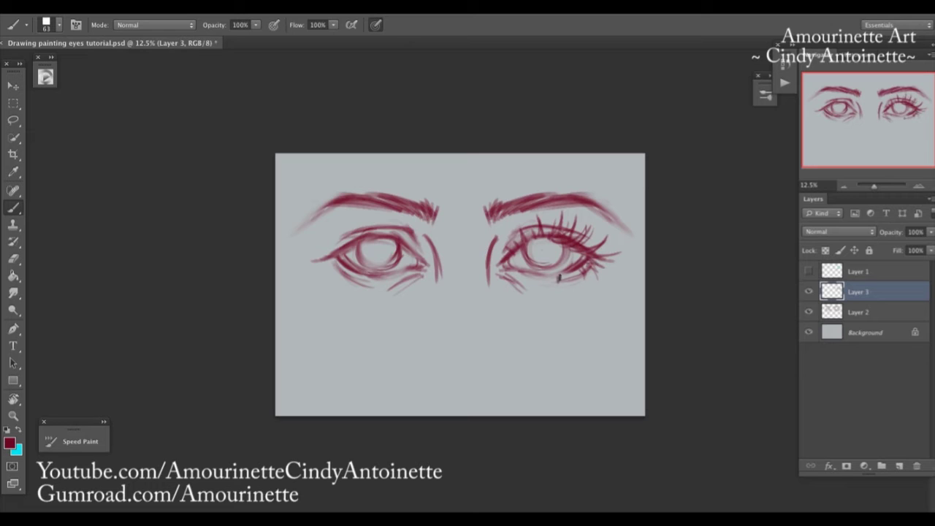
pyautogui.moveTo(521, 271)
pyautogui.mouseDown()
pyautogui.moveTo(500, 285)
pyautogui.moveTo(550, 284)
pyautogui.mouseUp()
pyautogui.moveTo(564, 278); pyautogui.dragTo(563, 285)
pyautogui.press('e')
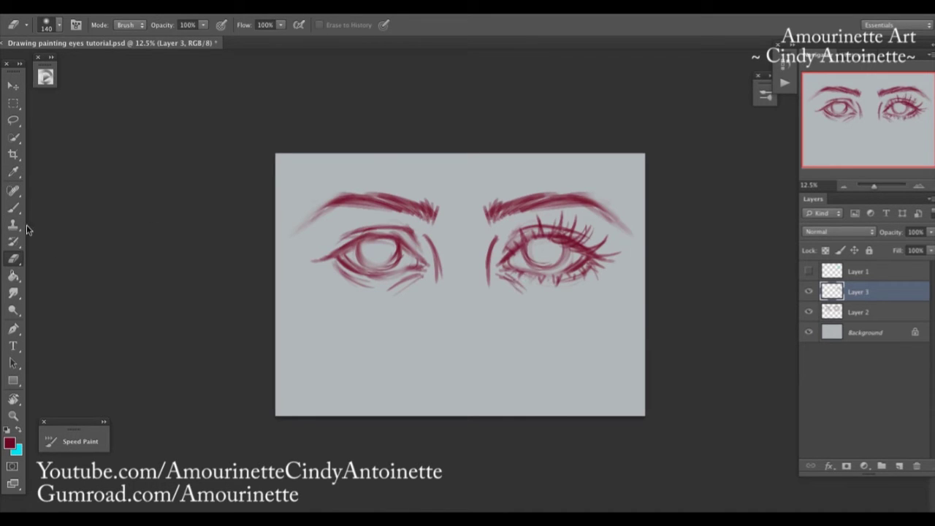
pyautogui.press('b')
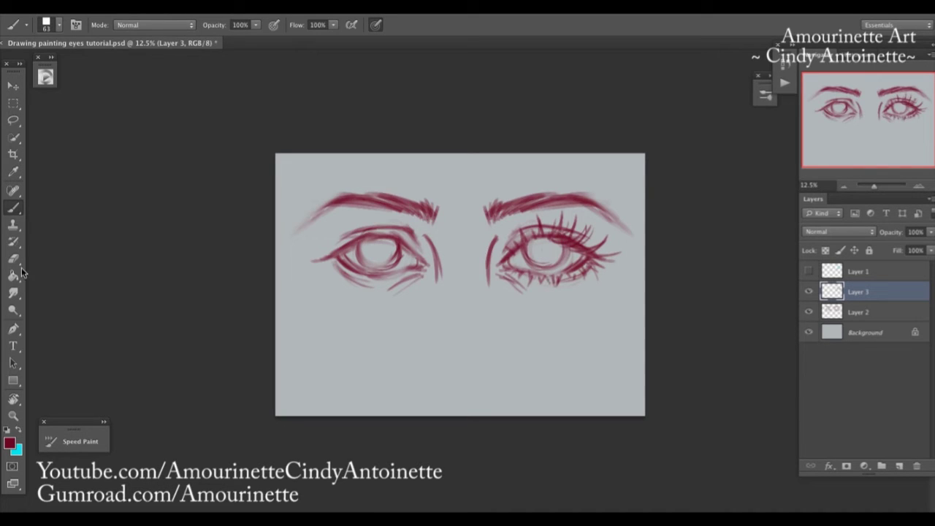
pyautogui.press('e')
pyautogui.click(14, 209)
pyautogui.moveTo(552, 276)
pyautogui.mouseDown()
pyautogui.moveTo(556, 290)
pyautogui.moveTo(578, 288)
pyautogui.moveTo(550, 285)
pyautogui.mouseUp()
# Step: Set the eraser size to 384 px and soften the tips of the right-hand eye's lashes
pyautogui.press('e')
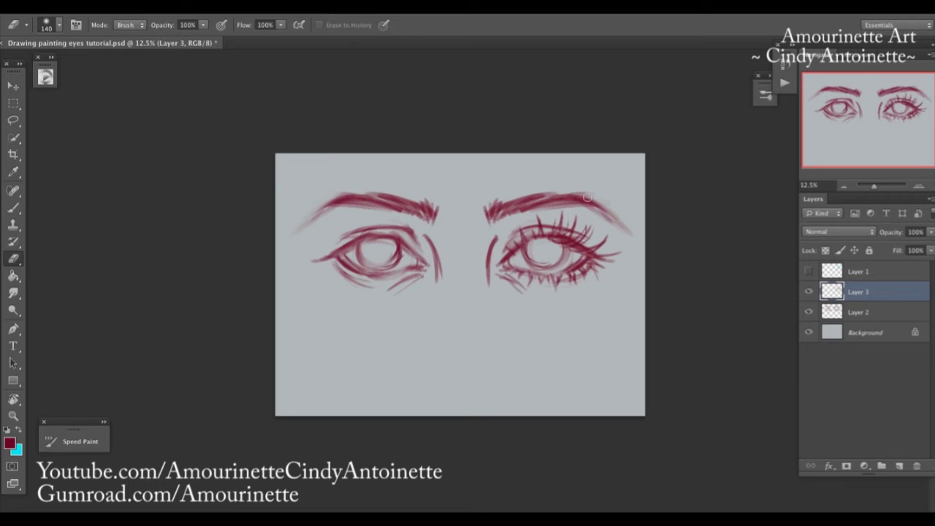
pyautogui.rightClick(553, 285)
pyautogui.write('384')
pyautogui.press('Return')
pyautogui.moveTo(558, 217)
pyautogui.mouseDown()
pyautogui.moveTo(586, 209)
pyautogui.moveTo(583, 230)
pyautogui.moveTo(616, 231)
pyautogui.moveTo(628, 256)
pyautogui.mouseUp()
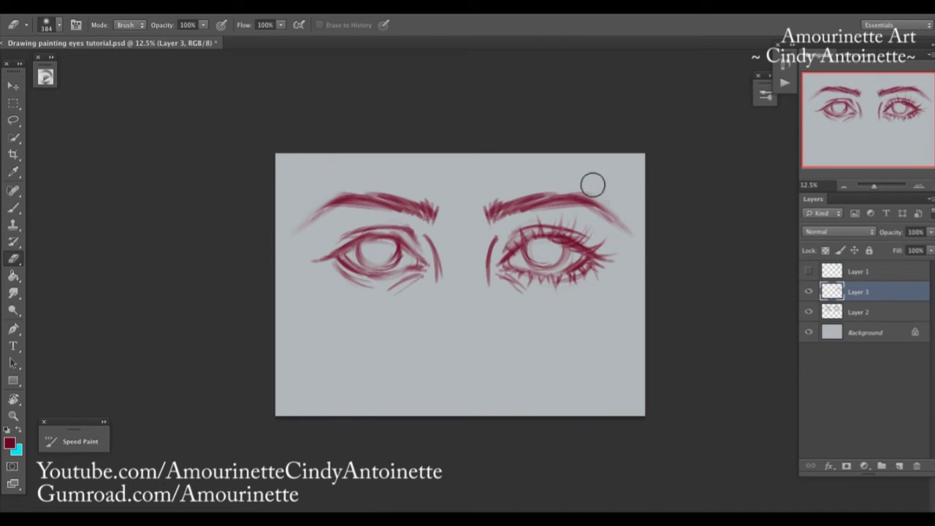
pyautogui.click(13, 207)
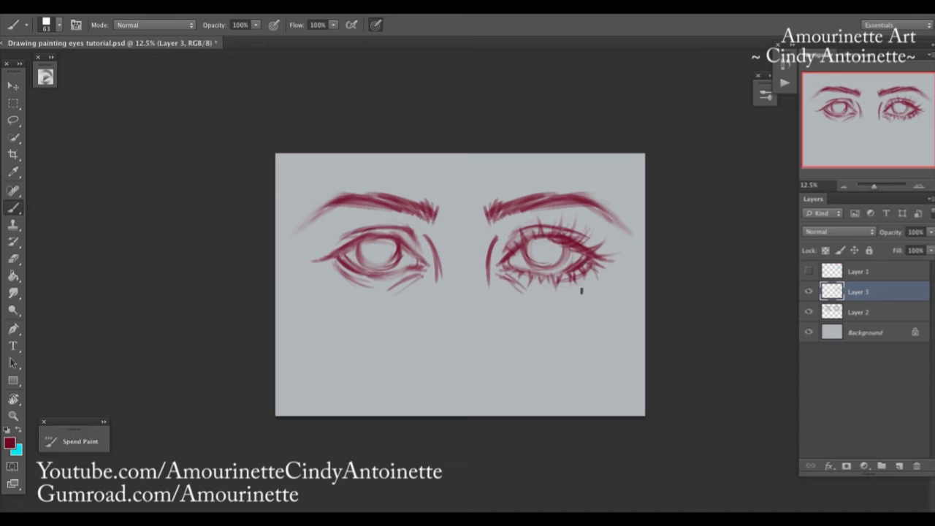
pyautogui.click(13, 259)
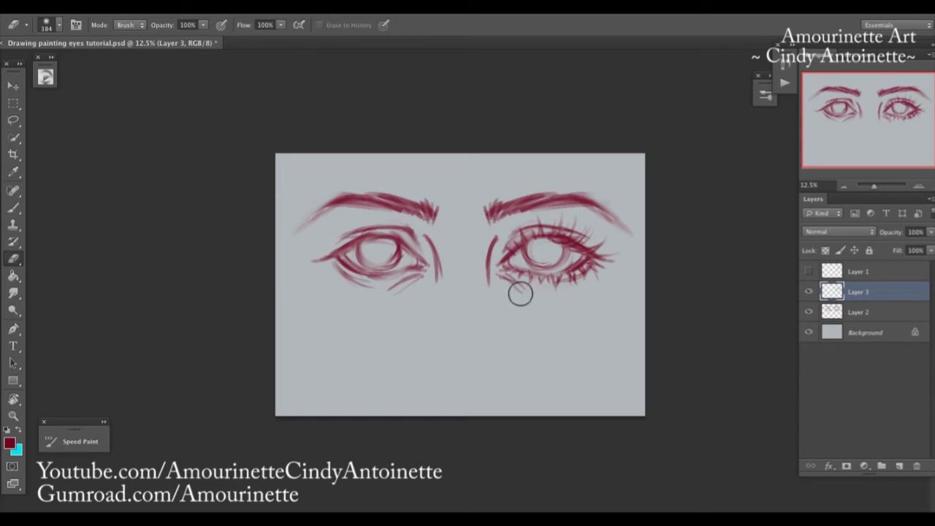
pyautogui.click(13, 208)
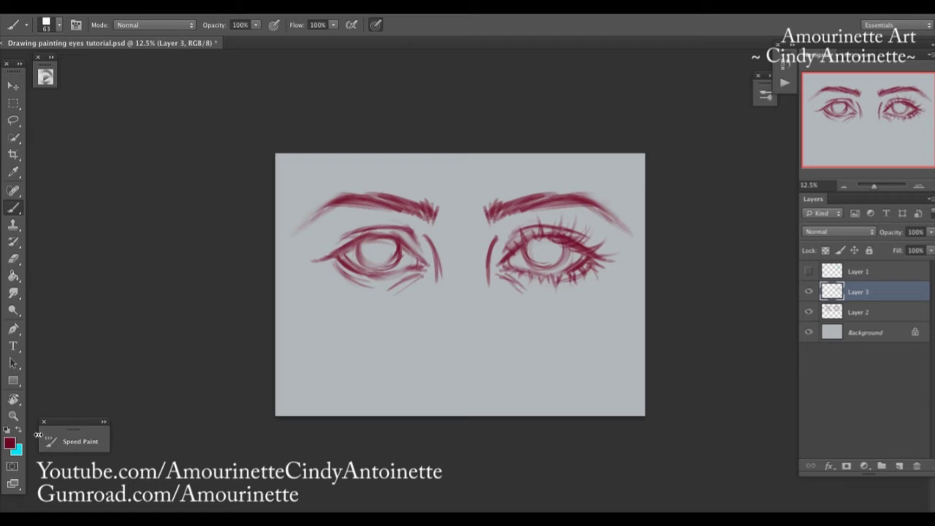
# Step: Sketch cyan guide strokes on a new layer showing the lash directions along the right-hand eye's upper and lower lids
pyautogui.click(899, 465)
pyautogui.click(20, 431)
pyautogui.click(10, 443)
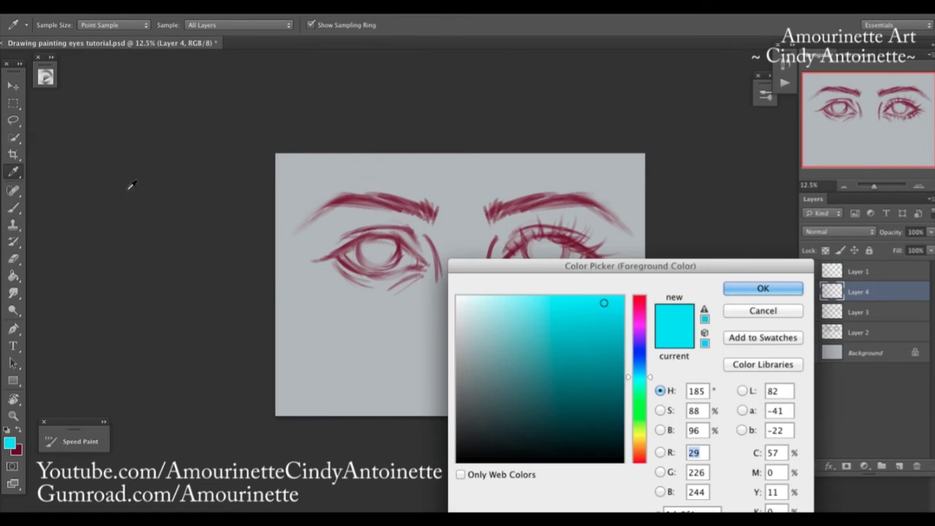
pyautogui.click(763, 289)
pyautogui.press('b')
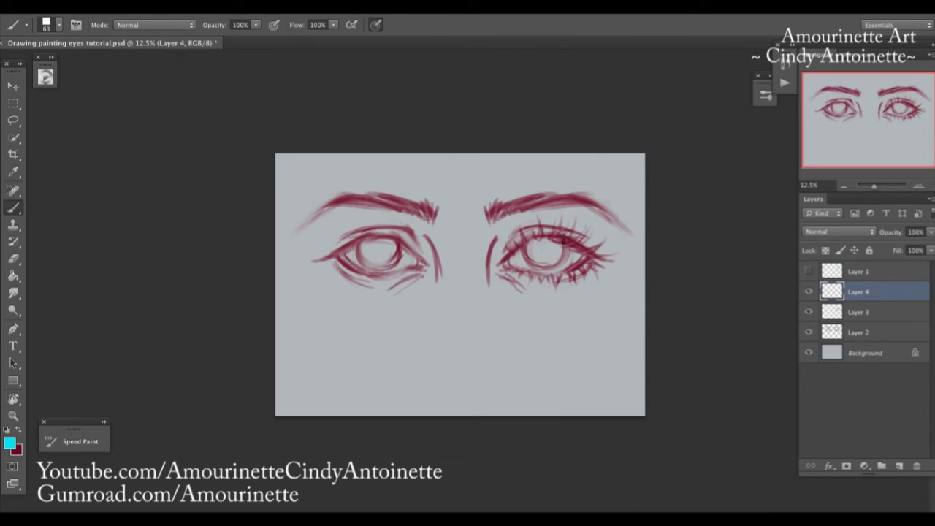
pyautogui.moveTo(557, 228)
pyautogui.mouseDown()
pyautogui.moveTo(586, 223)
pyautogui.moveTo(593, 196)
pyautogui.mouseUp()
pyautogui.moveTo(592, 193)
pyautogui.mouseDown()
pyautogui.moveTo(583, 216)
pyautogui.moveTo(598, 203)
pyautogui.mouseUp()
pyautogui.moveTo(568, 235)
pyautogui.mouseDown()
pyautogui.moveTo(602, 217)
pyautogui.moveTo(618, 237)
pyautogui.moveTo(564, 235)
pyautogui.moveTo(636, 234)
pyautogui.moveTo(585, 237)
pyautogui.moveTo(636, 261)
pyautogui.mouseUp()
pyautogui.moveTo(542, 234); pyautogui.dragTo(541, 195)
pyautogui.moveTo(528, 233)
pyautogui.mouseDown()
pyautogui.moveTo(514, 173)
pyautogui.moveTo(518, 196)
pyautogui.moveTo(536, 205)
pyautogui.moveTo(555, 187)
pyautogui.mouseUp()
pyautogui.moveTo(526, 205); pyautogui.dragTo(525, 192)
pyautogui.moveTo(525, 238)
pyautogui.mouseDown()
pyautogui.moveTo(512, 230)
pyautogui.moveTo(503, 241)
pyautogui.mouseUp()
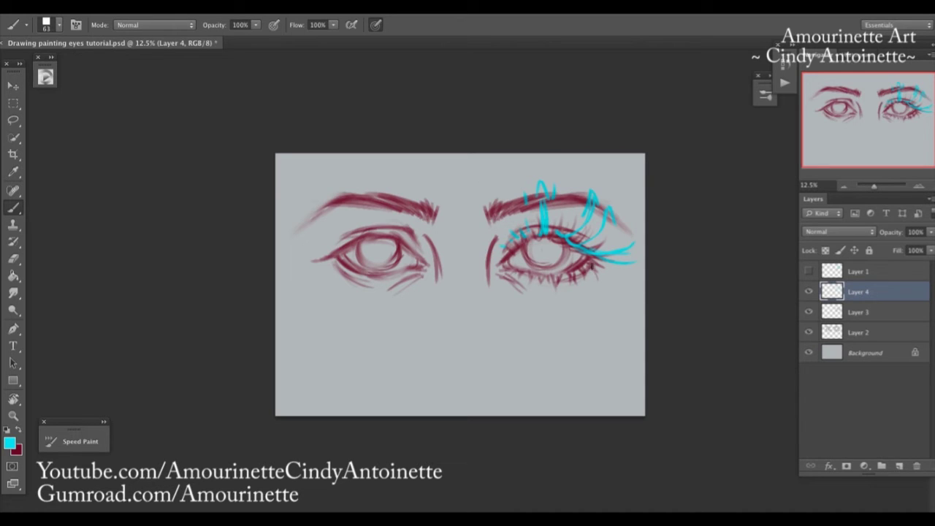
pyautogui.moveTo(586, 273)
pyautogui.mouseDown()
pyautogui.moveTo(591, 300)
pyautogui.moveTo(600, 283)
pyautogui.moveTo(606, 296)
pyautogui.moveTo(612, 286)
pyautogui.mouseUp()
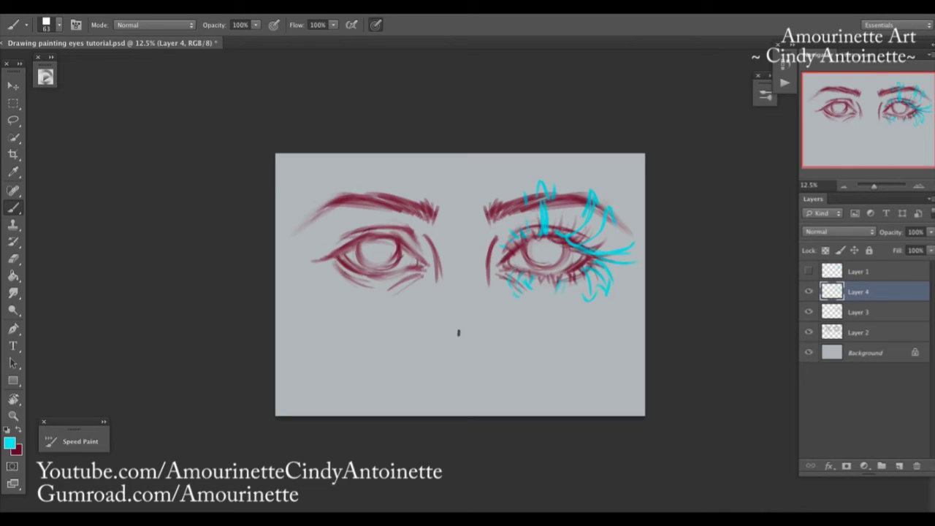
# Step: Draw sample cyan lash clumps in the empty area below the eyes, and delete the cyan guide layer
pyautogui.moveTo(540, 296)
pyautogui.mouseDown()
pyautogui.moveTo(528, 358)
pyautogui.moveTo(539, 356)
pyautogui.mouseUp()
pyautogui.moveTo(566, 315)
pyautogui.mouseDown()
pyautogui.moveTo(555, 342)
pyautogui.moveTo(579, 316)
pyautogui.mouseUp()
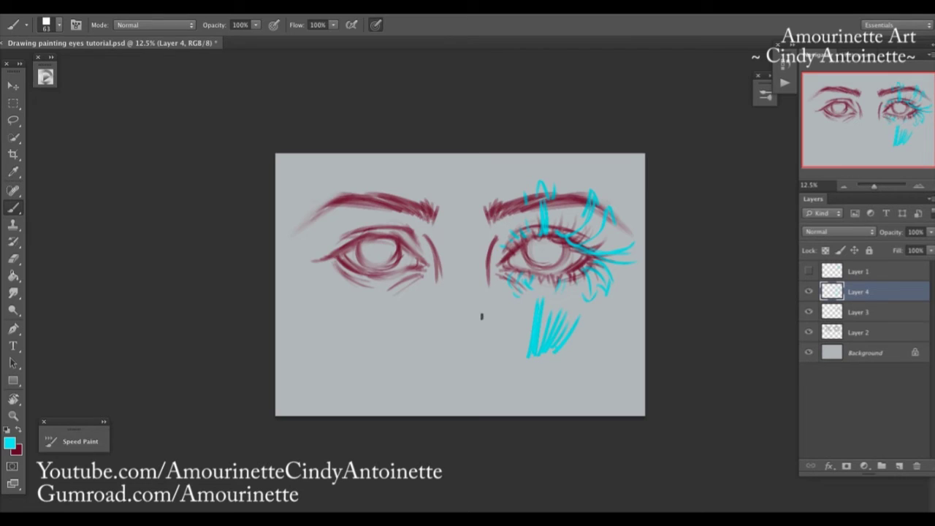
pyautogui.moveTo(462, 349)
pyautogui.mouseDown()
pyautogui.moveTo(480, 300)
pyautogui.moveTo(472, 350)
pyautogui.moveTo(475, 283)
pyautogui.moveTo(469, 345)
pyautogui.moveTo(476, 322)
pyautogui.mouseUp()
pyautogui.moveTo(478, 354)
pyautogui.mouseDown()
pyautogui.moveTo(516, 324)
pyautogui.moveTo(532, 344)
pyautogui.moveTo(530, 365)
pyautogui.moveTo(470, 305)
pyautogui.mouseUp()
pyautogui.moveTo(448, 346); pyautogui.dragTo(453, 318)
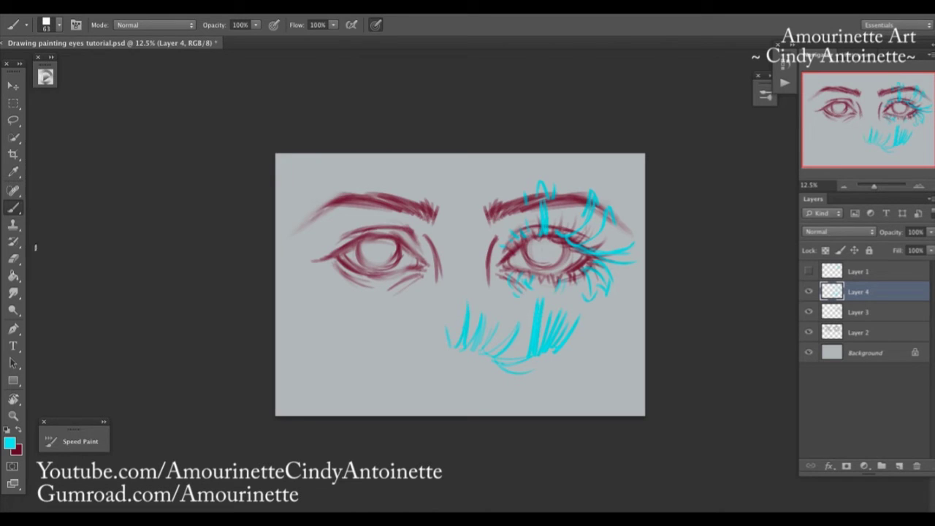
pyautogui.press('e')
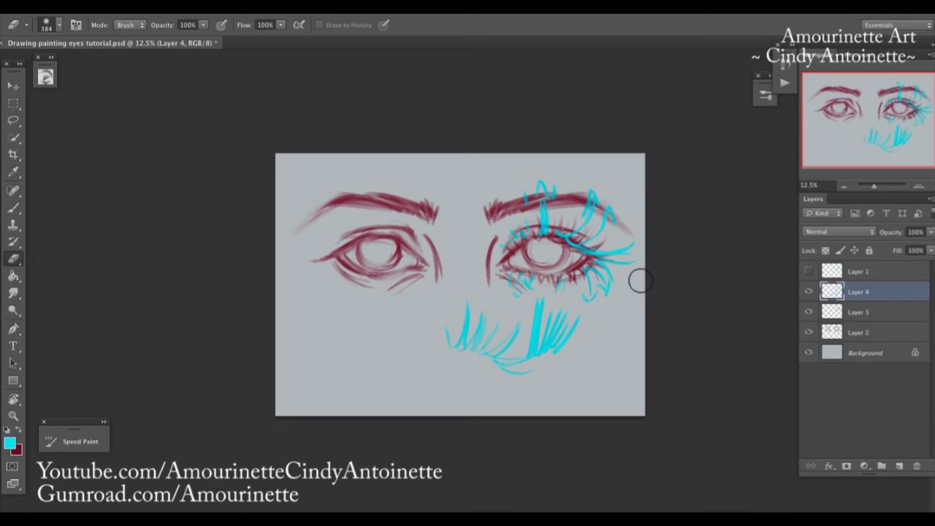
pyautogui.press('Delete')
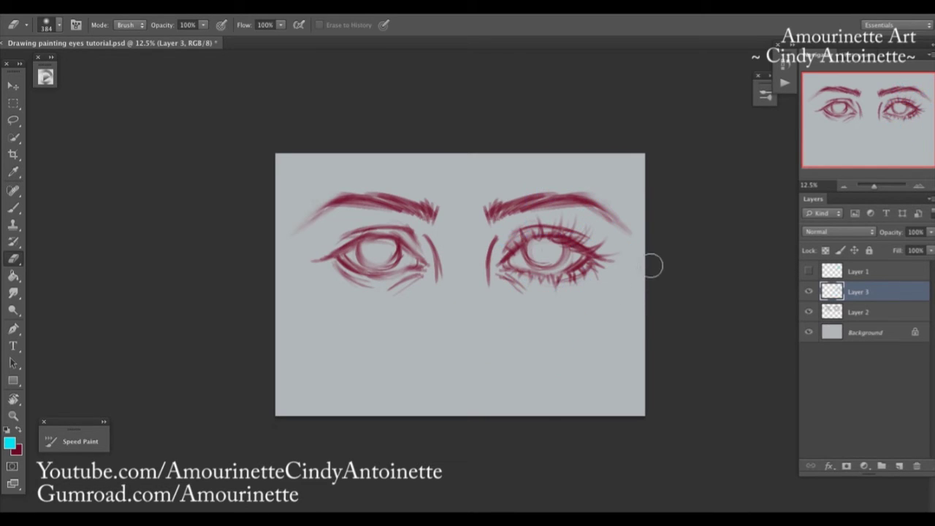
# Step: Switch the brush back to dark red, draw a few sample lash strokes below the right-hand eye, and erase them
pyautogui.click(12, 207)
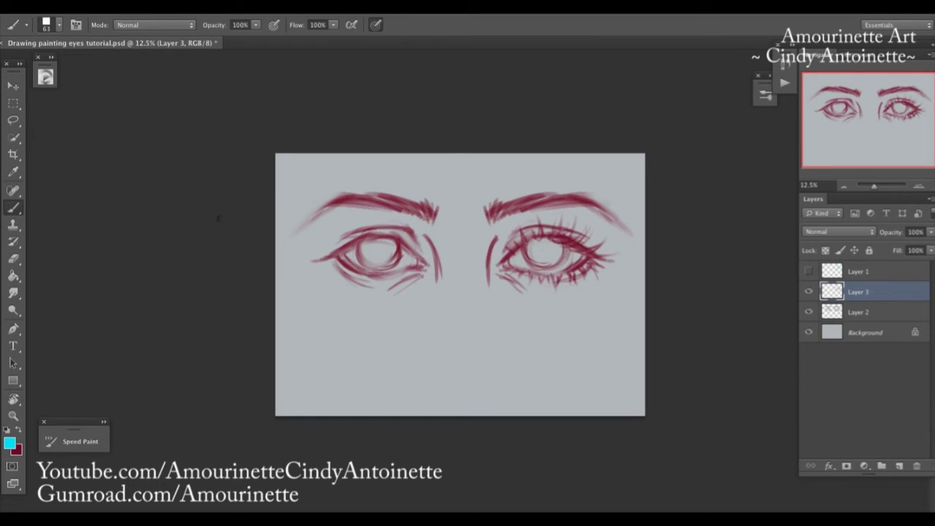
pyautogui.click(19, 431)
pyautogui.moveTo(542, 339); pyautogui.dragTo(537, 361)
pyautogui.moveTo(547, 317); pyautogui.dragTo(538, 360)
pyautogui.moveTo(554, 327); pyautogui.dragTo(548, 359)
pyautogui.moveTo(573, 343); pyautogui.dragTo(560, 361)
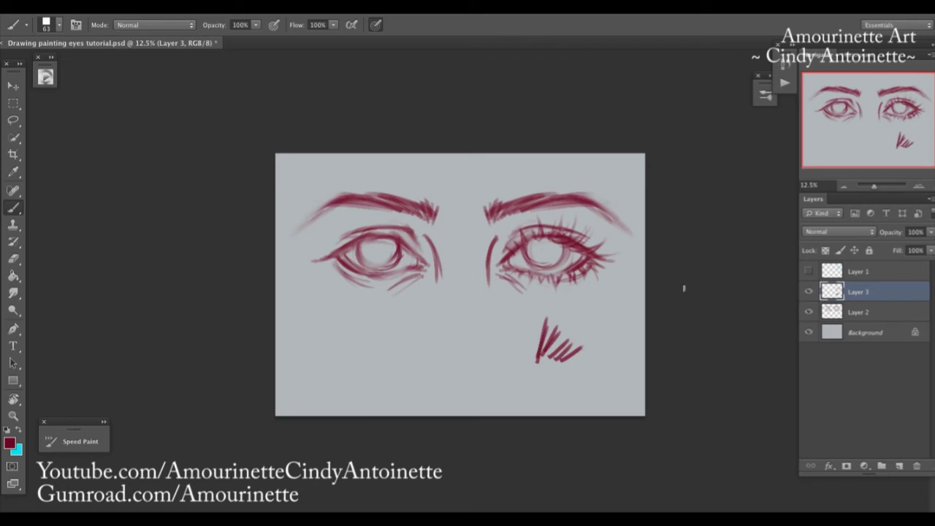
pyautogui.click(17, 258)
pyautogui.moveTo(535, 355)
pyautogui.mouseDown()
pyautogui.moveTo(589, 349)
pyautogui.moveTo(541, 390)
pyautogui.moveTo(565, 363)
pyautogui.moveTo(527, 351)
pyautogui.moveTo(567, 381)
pyautogui.moveTo(567, 322)
pyautogui.mouseUp()
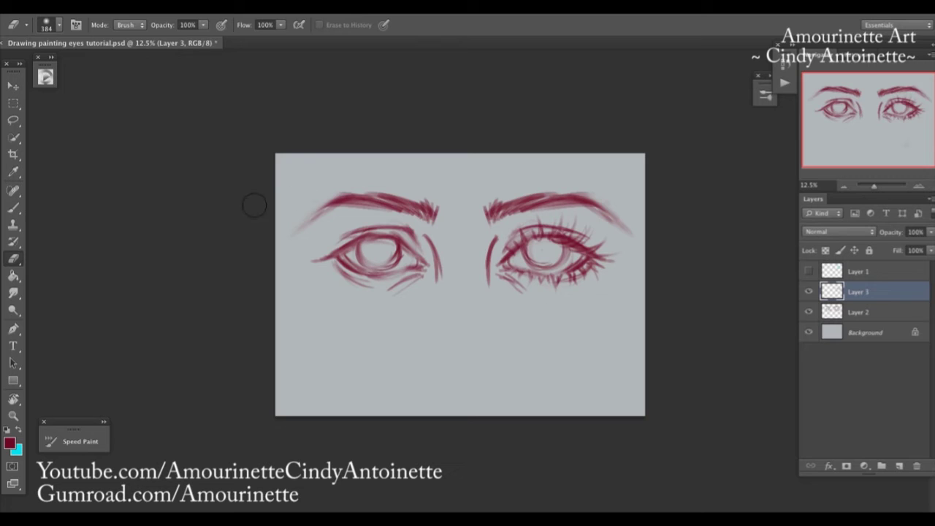
# Step: Flip the whole canvas horizontally
pyautogui.click(15, 208)
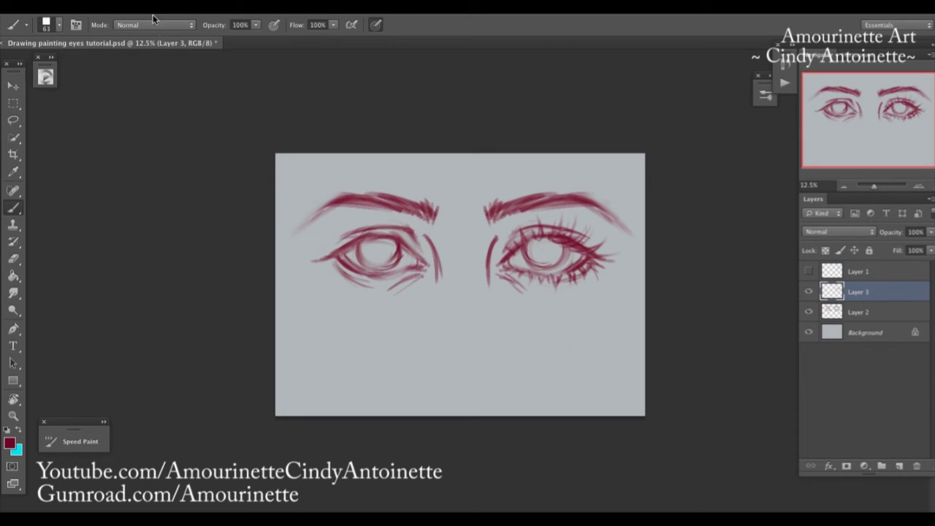
pyautogui.click(128, 8)
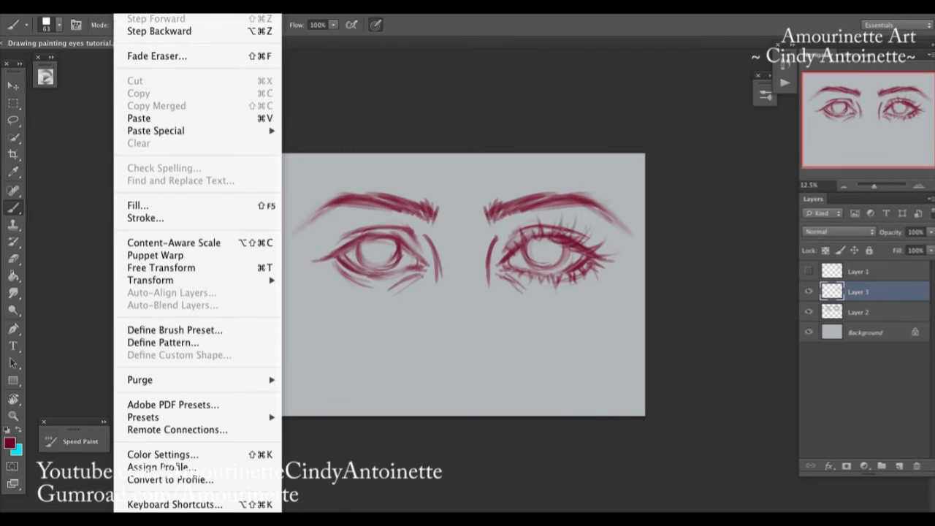
pyautogui.moveTo(153, 9)
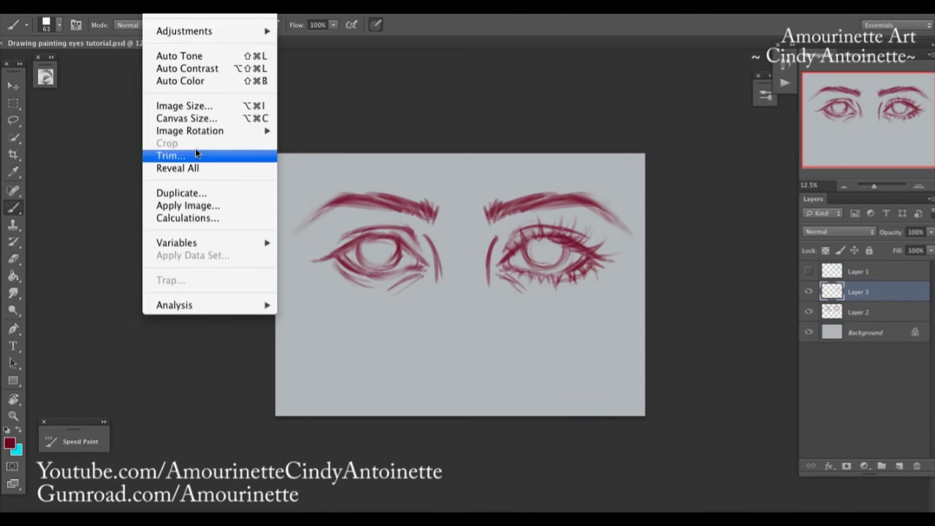
pyautogui.click(434, 117)
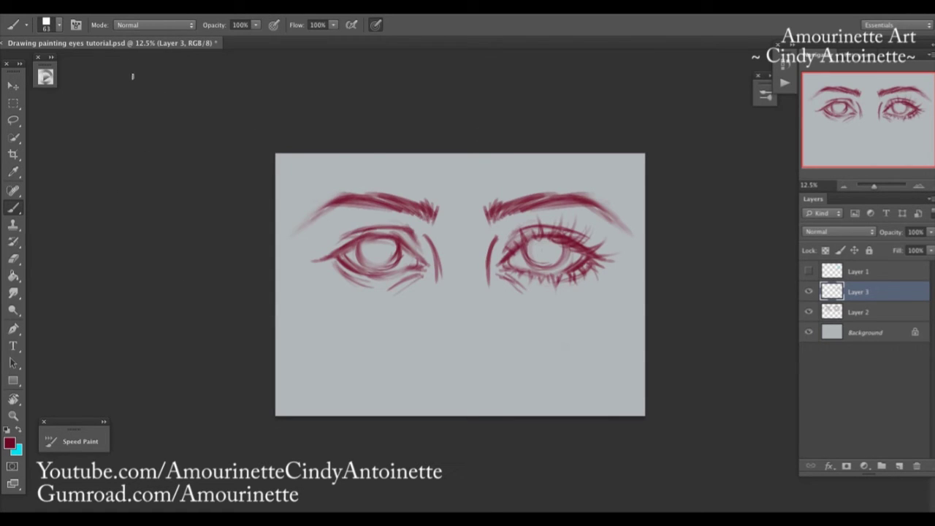
pyautogui.click(162, 9)
pyautogui.moveTo(241, 135)
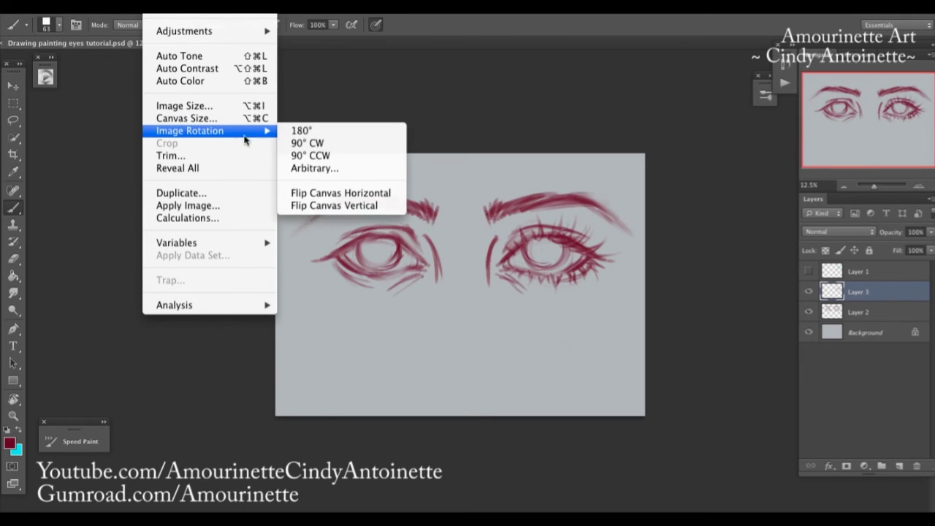
pyautogui.click(315, 194)
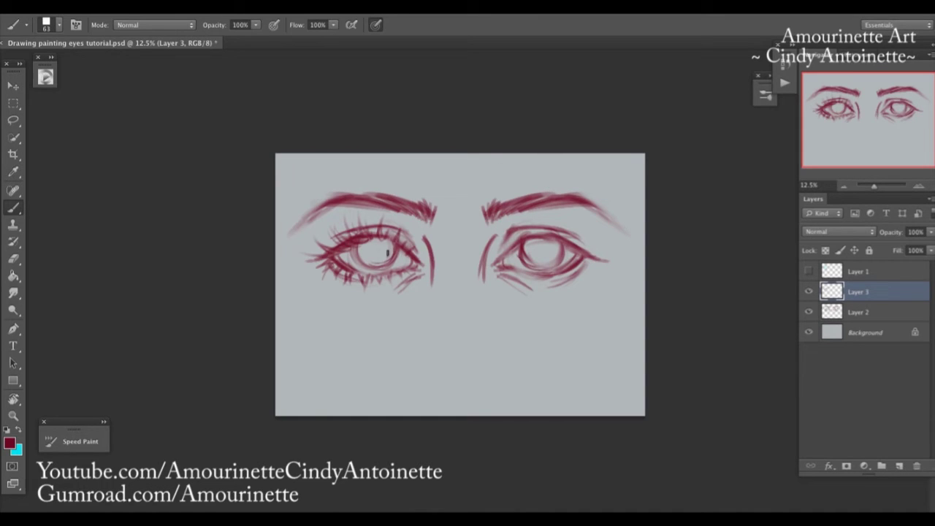
# Step: Adjust the brush size and draw curved upper lashes on the right-hand eye from the outer corner to the lid's middle
pyautogui.rightClick(504, 259)
pyautogui.click(565, 228)
pyautogui.click(609, 128)
pyautogui.rightClick(584, 229)
pyautogui.moveTo(573, 229); pyautogui.dragTo(577, 228)
pyautogui.press('Return')
pyautogui.rightClick(583, 239)
pyautogui.click(583, 227)
pyautogui.click(602, 114)
pyautogui.moveTo(582, 253); pyautogui.dragTo(605, 233)
pyautogui.moveTo(581, 251)
pyautogui.mouseDown()
pyautogui.moveTo(604, 253)
pyautogui.moveTo(579, 257)
pyautogui.moveTo(618, 236)
pyautogui.moveTo(580, 252)
pyautogui.moveTo(609, 259)
pyautogui.mouseUp()
pyautogui.moveTo(550, 240); pyautogui.dragTo(555, 213)
pyautogui.moveTo(558, 238)
pyautogui.mouseDown()
pyautogui.moveTo(562, 218)
pyautogui.moveTo(585, 232)
pyautogui.moveTo(532, 210)
pyautogui.moveTo(545, 218)
pyautogui.mouseUp()
# Step: Set the brush size to 50 px and add finer upper lashes toward the right-hand eye's inner corner
pyautogui.rightClick(542, 222)
pyautogui.click(572, 227)
pyautogui.press('Return')
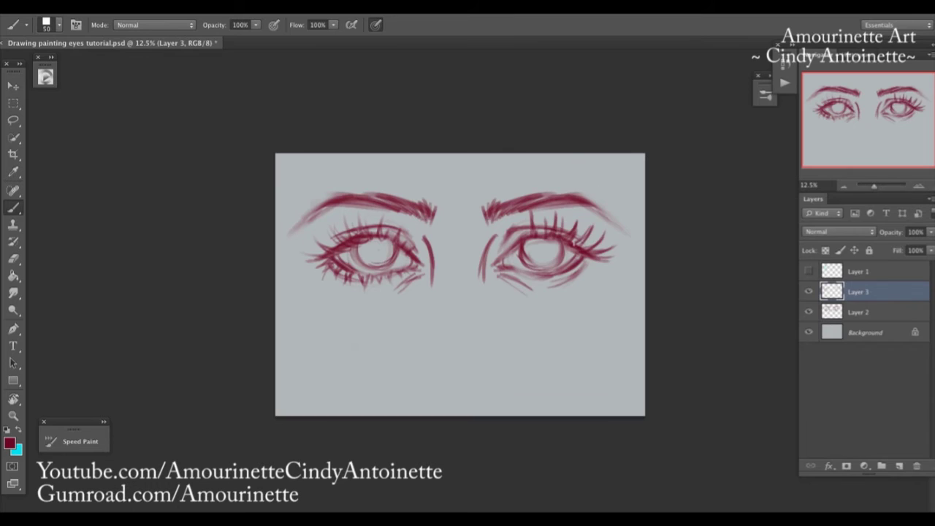
pyautogui.moveTo(523, 243); pyautogui.dragTo(526, 223)
# Step: Soften the right-hand eye's upper lash tips with the eraser and redraw a curved lash near the outer corner
pyautogui.press('e')
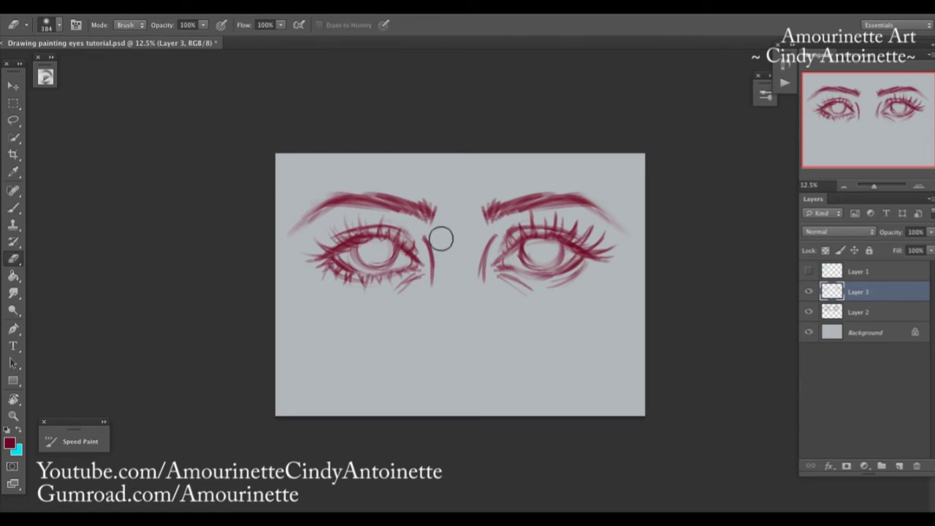
pyautogui.moveTo(557, 204); pyautogui.dragTo(591, 222)
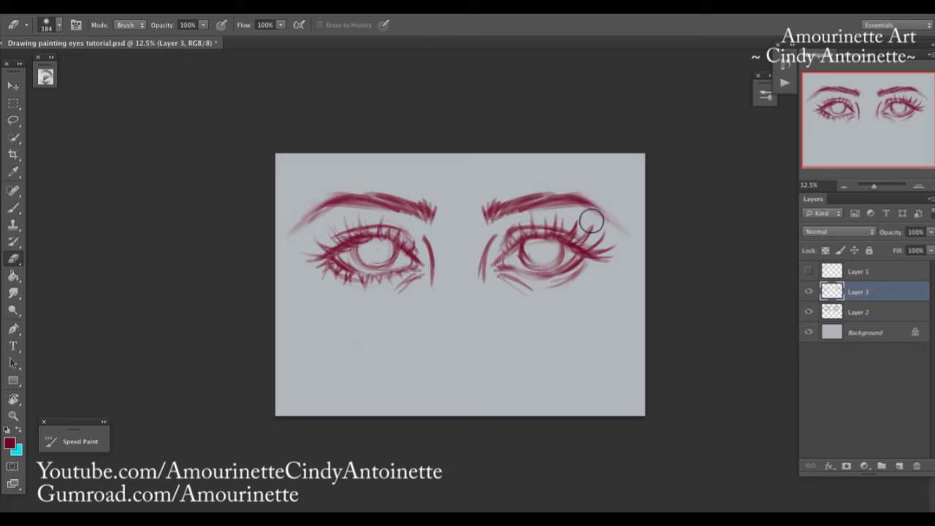
pyautogui.click(585, 236)
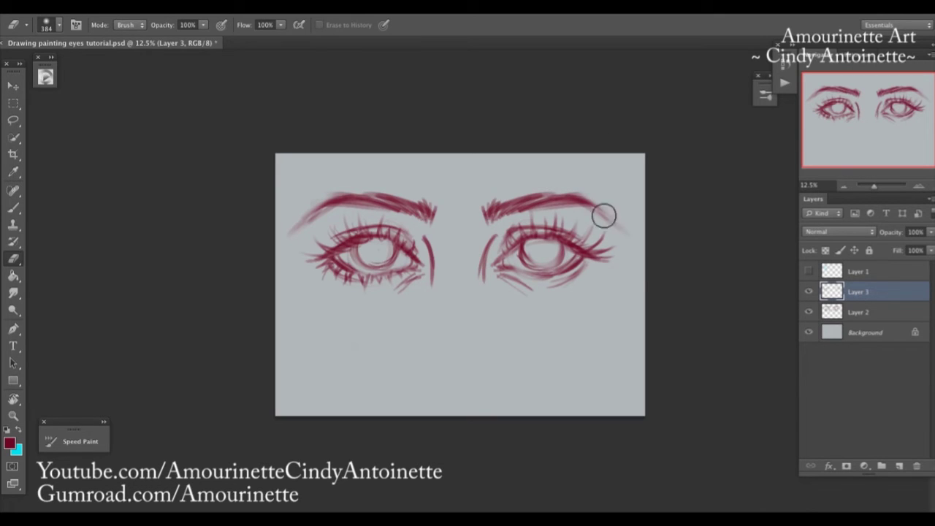
pyautogui.click(13, 208)
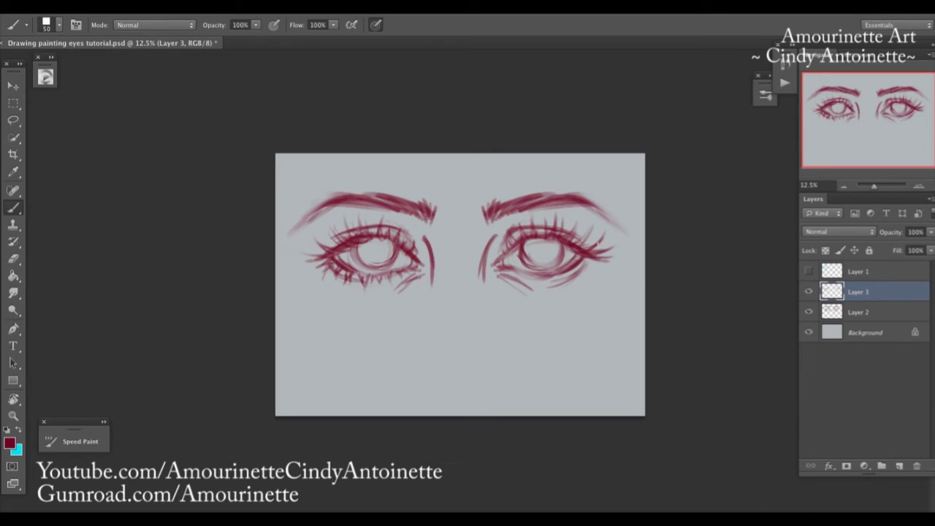
pyautogui.moveTo(574, 244); pyautogui.dragTo(593, 225)
pyautogui.click(14, 258)
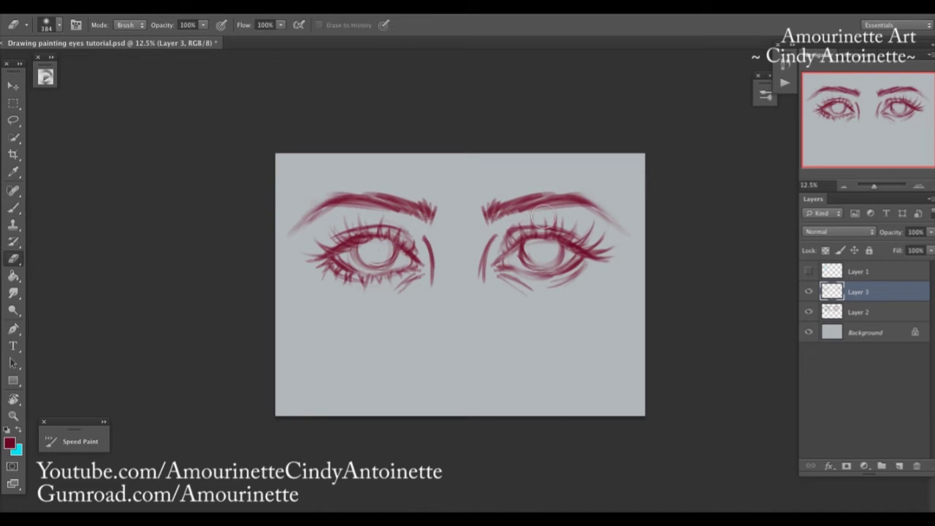
# Step: Draw short dark red lashes along the right-hand eye's lower lid and soften their tips with the eraser
pyautogui.click(13, 208)
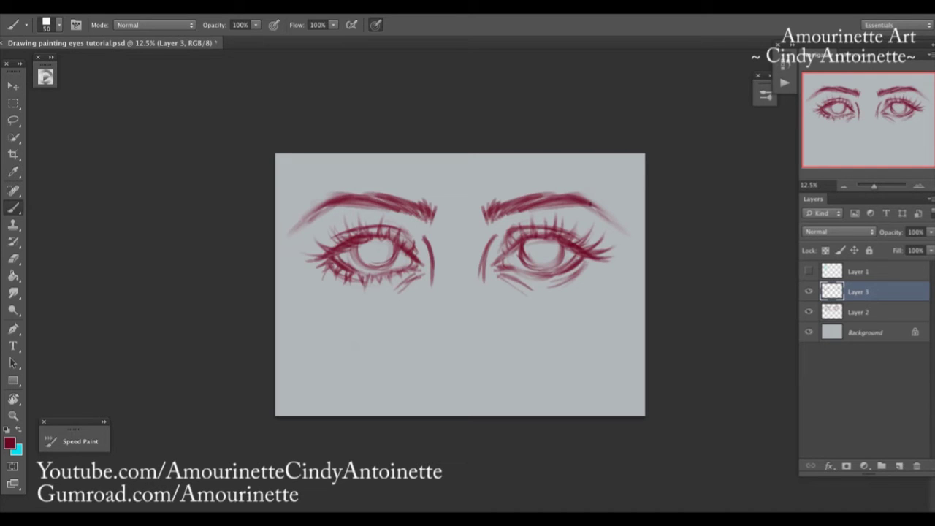
pyautogui.moveTo(582, 264)
pyautogui.mouseDown()
pyautogui.moveTo(589, 274)
pyautogui.moveTo(569, 284)
pyautogui.mouseUp()
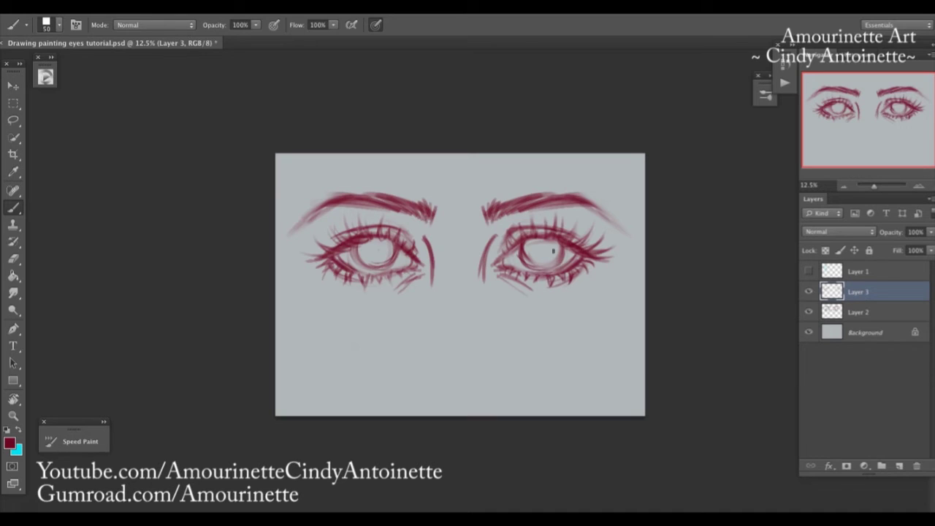
pyautogui.click(13, 258)
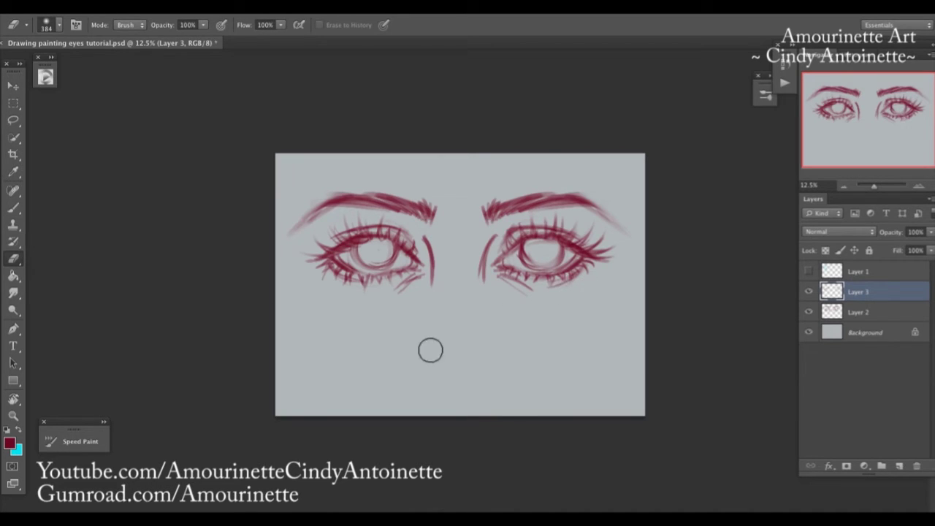
pyautogui.click(13, 207)
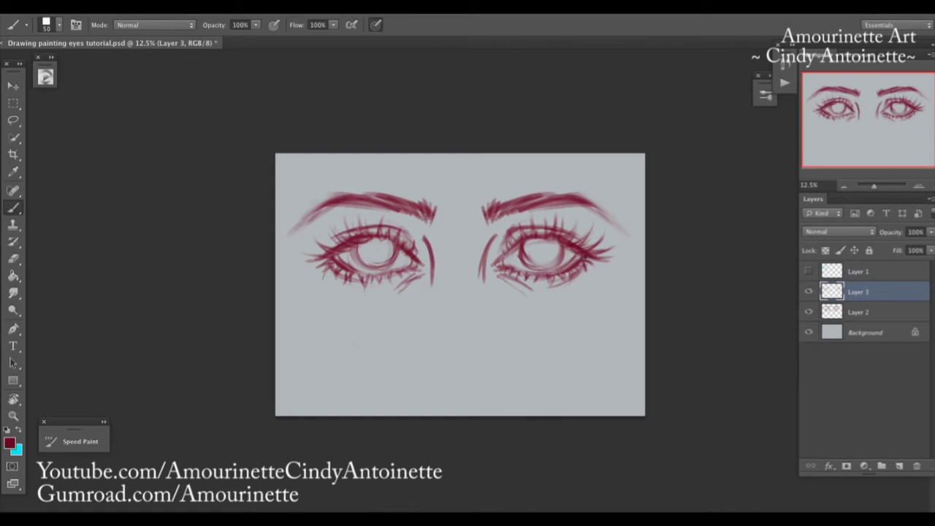
pyautogui.click(20, 260)
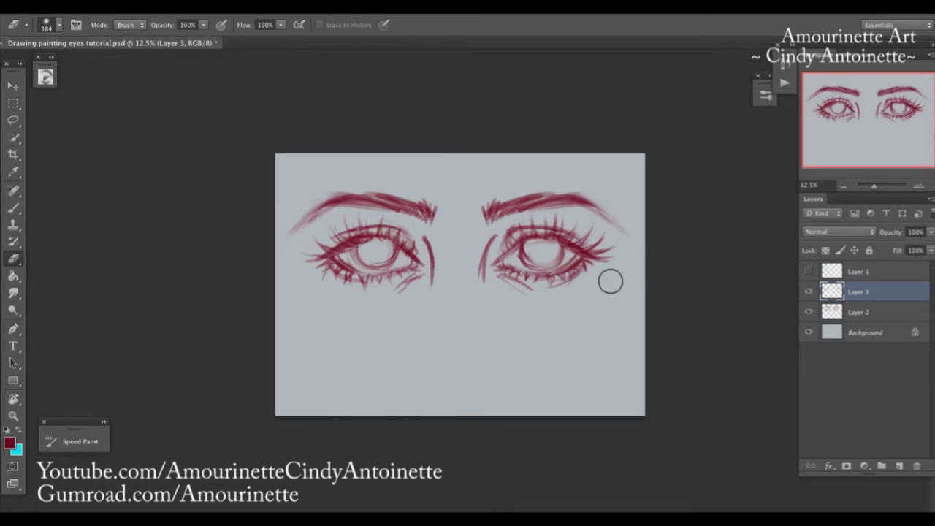
pyautogui.click(15, 209)
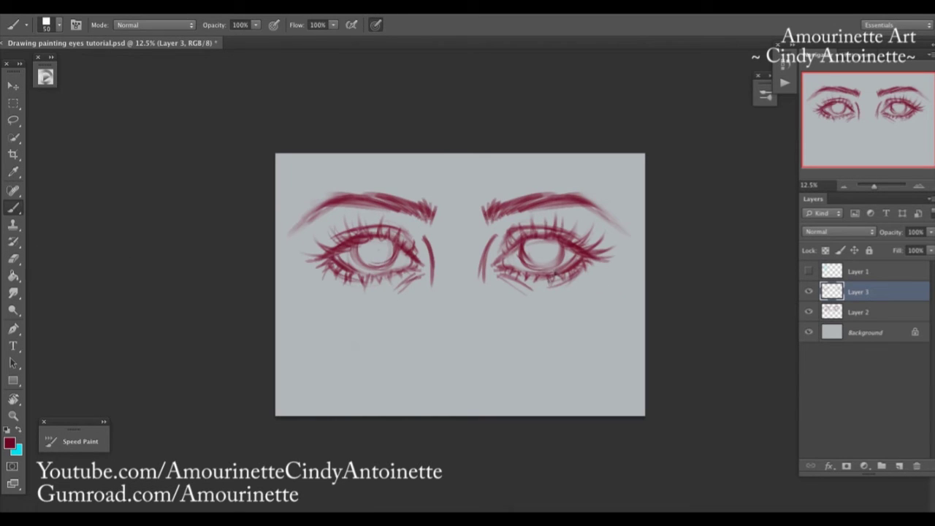
pyautogui.click(15, 260)
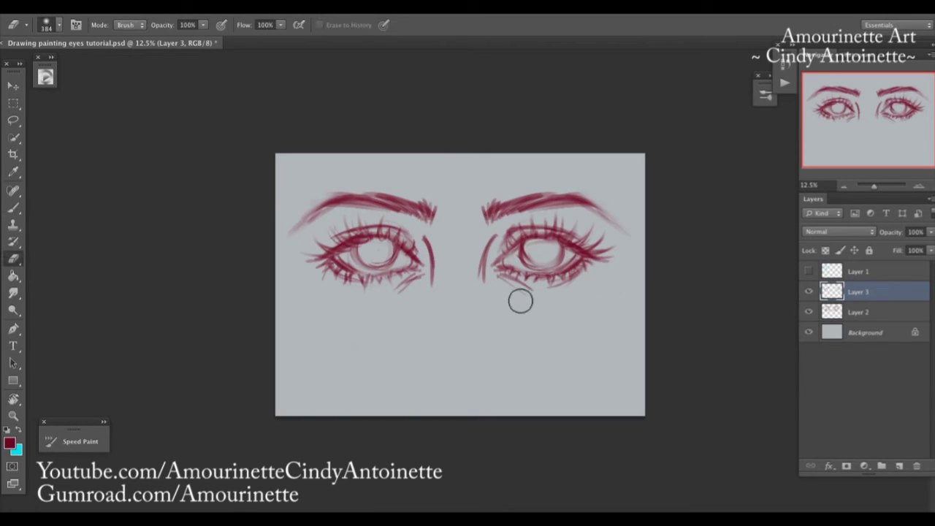
# Step: Add an extra upper lash above the right-hand eye's iris and fade its tip with the eraser
pyautogui.click(14, 209)
pyautogui.moveTo(532, 240)
pyautogui.mouseDown()
pyautogui.moveTo(531, 221)
pyautogui.moveTo(542, 223)
pyautogui.mouseUp()
pyautogui.click(15, 259)
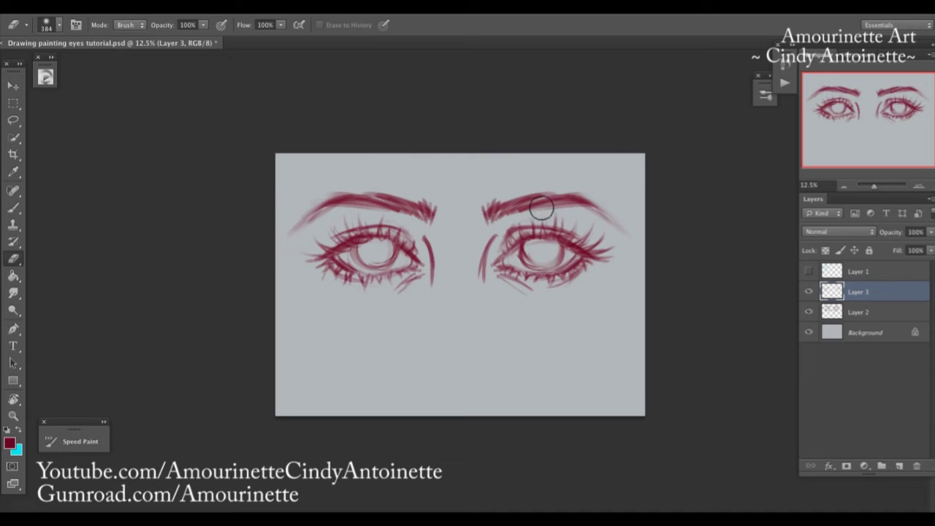
# Step: Set the brush size to 91 px and rename Layer 3 as eyelashes
pyautogui.click(16, 208)
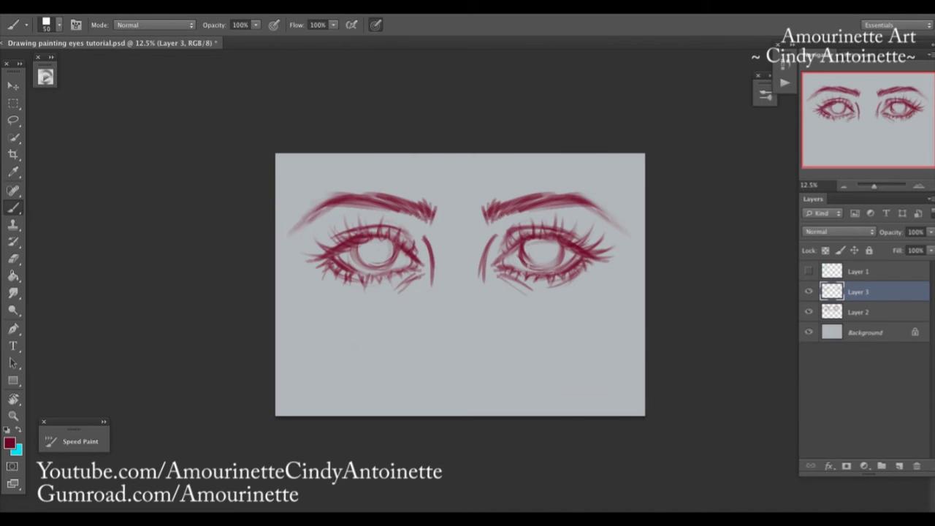
pyautogui.rightClick(527, 196)
pyautogui.click(658, 134)
pyautogui.doubleClick(870, 291)
pyautogui.write('eyelashes')
pyautogui.press('Return')
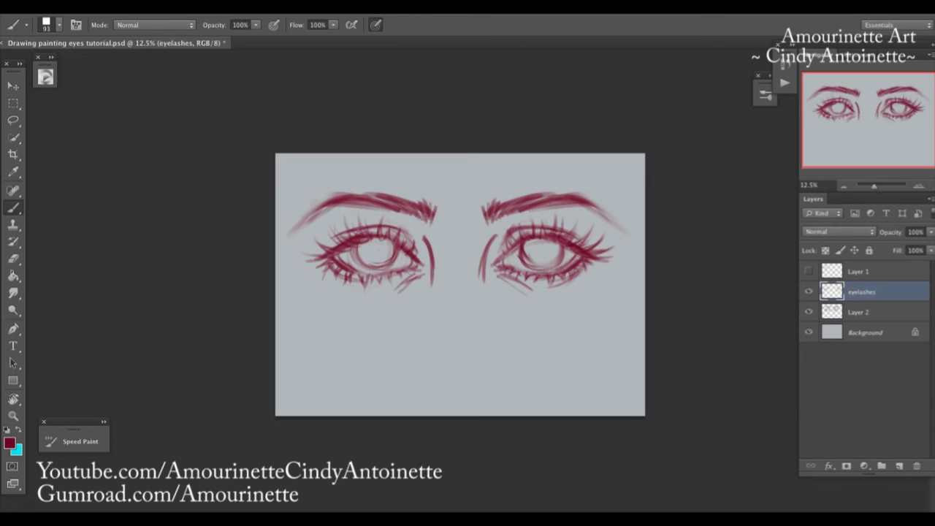
# Step: Lower the opacity of Layer 2, the sketch layer, to 57%
pyautogui.click(864, 312)
pyautogui.click(810, 313)
pyautogui.click(810, 313)
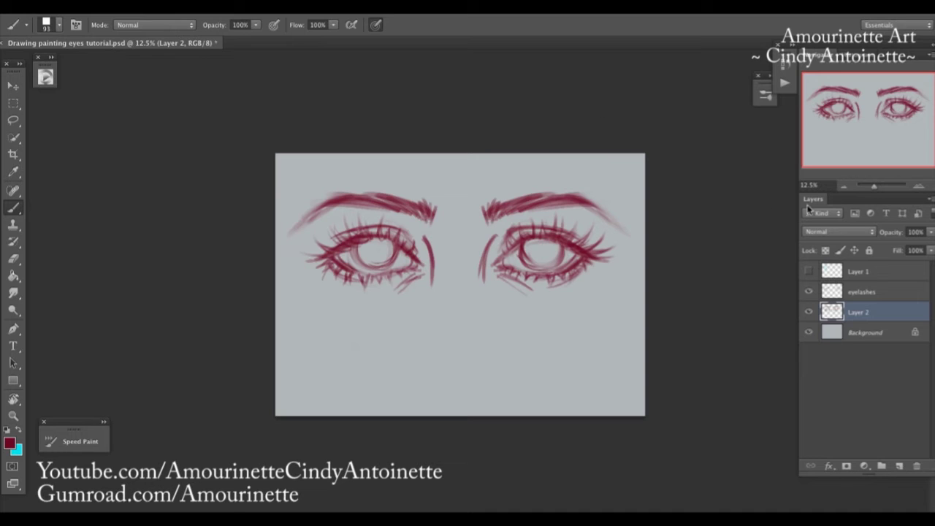
pyautogui.click(930, 233)
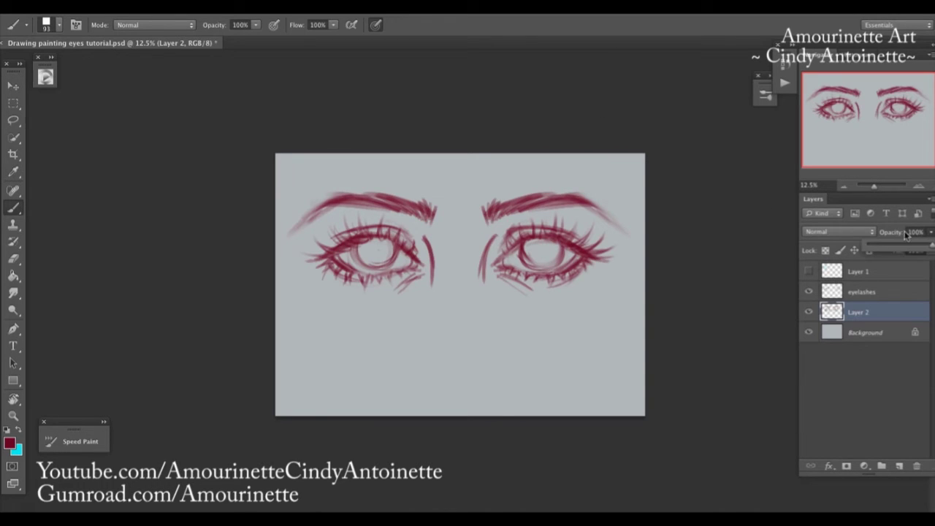
pyautogui.moveTo(835, 15); pyautogui.dragTo(837, 13)
pyautogui.click(930, 232)
pyautogui.moveTo(924, 244); pyautogui.dragTo(897, 252)
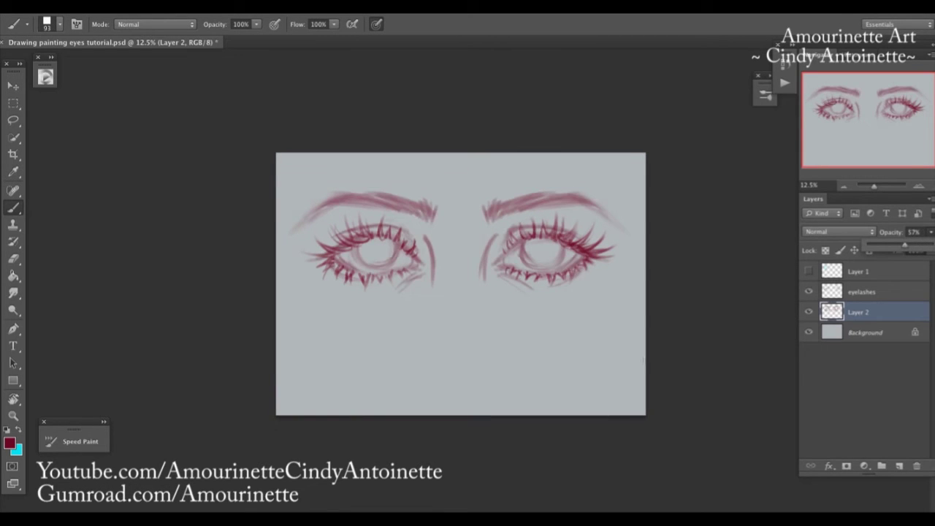
# Step: Add a new layer above Layer 2 and hide the eyelashes layer, keeping the new layer visible
pyautogui.click(901, 465)
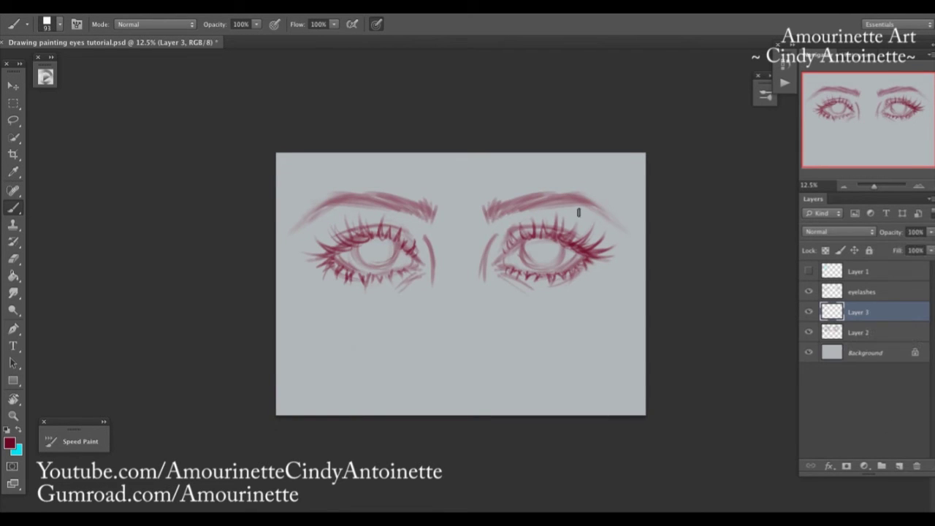
pyautogui.click(809, 292)
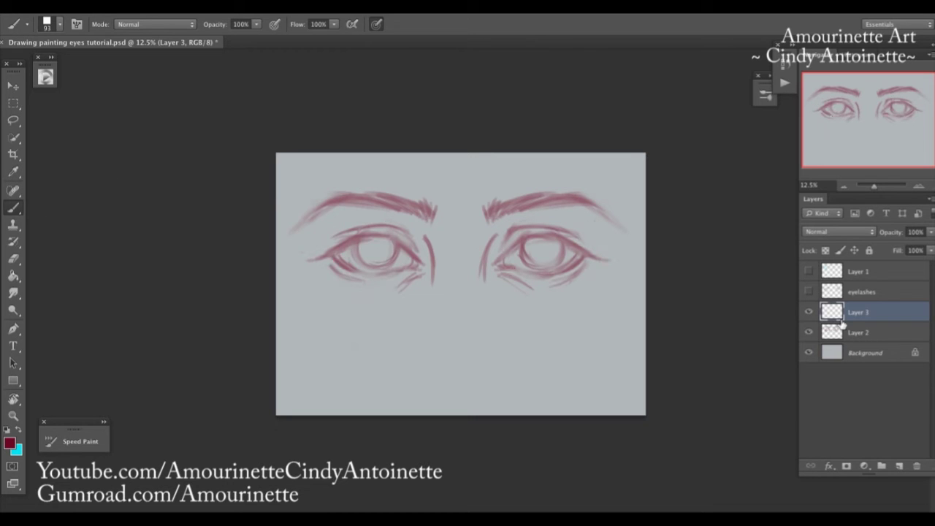
pyautogui.click(809, 312)
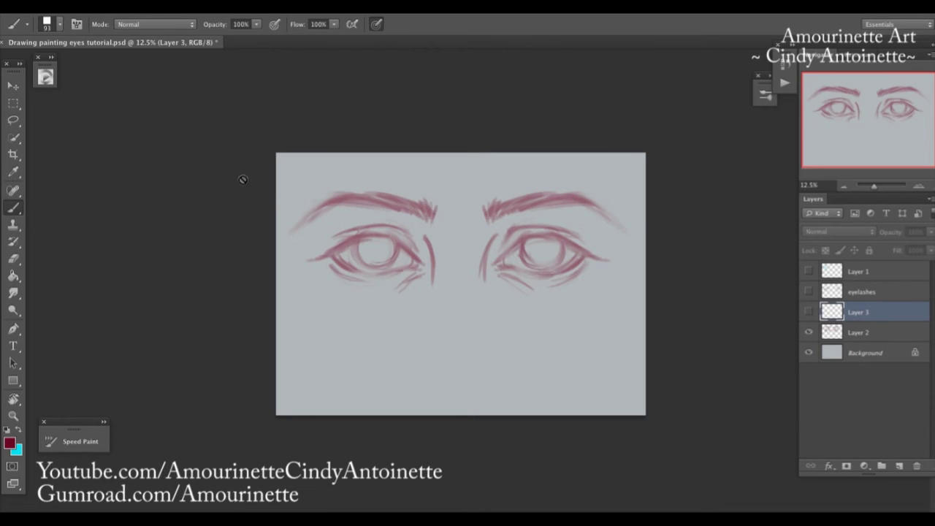
pyautogui.click(809, 312)
# Step: Set the brush size to 62 px and trace the right-hand eye's upper and lower lid lines in dark red on Layer 3
pyautogui.rightClick(518, 239)
pyautogui.click(562, 228)
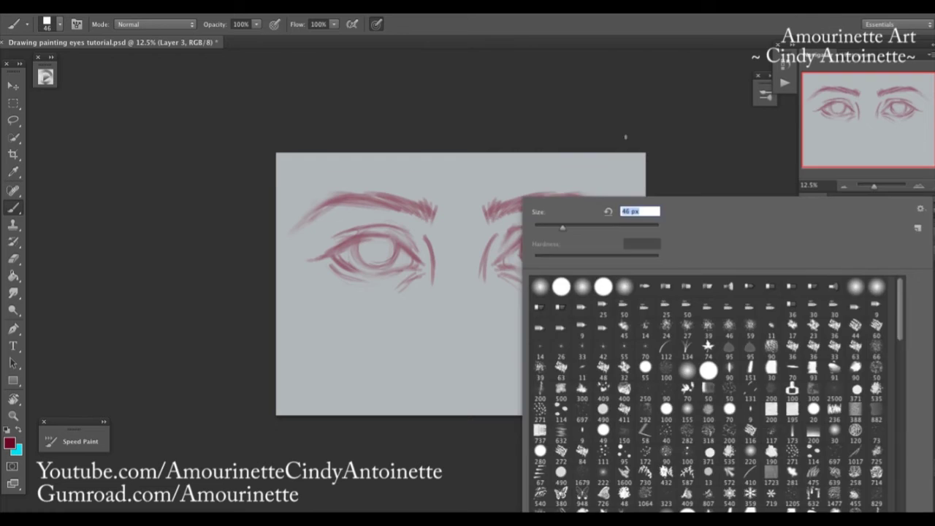
pyautogui.press('Return')
pyautogui.rightClick(518, 247)
pyautogui.click(571, 228)
pyautogui.click(587, 127)
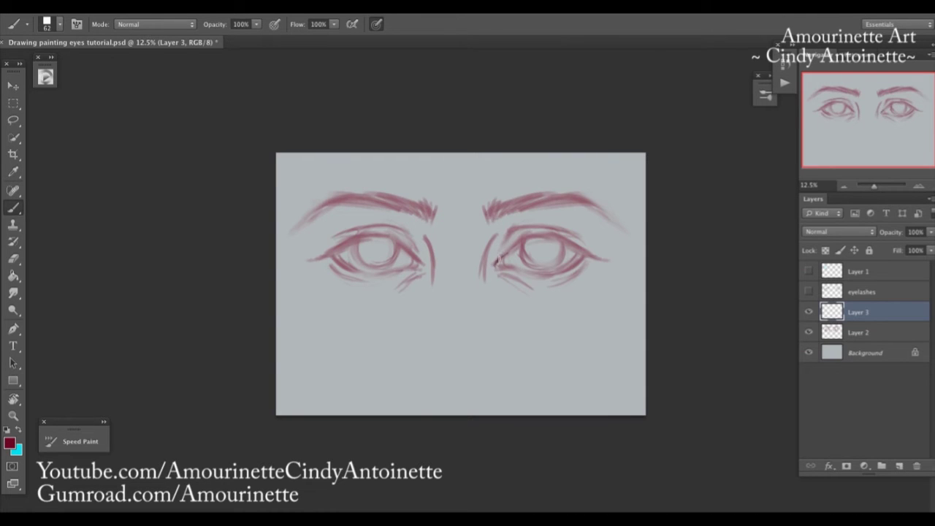
pyautogui.moveTo(501, 259); pyautogui.dragTo(537, 234)
pyautogui.press('r')
pyautogui.moveTo(292, 278); pyautogui.dragTo(312, 362)
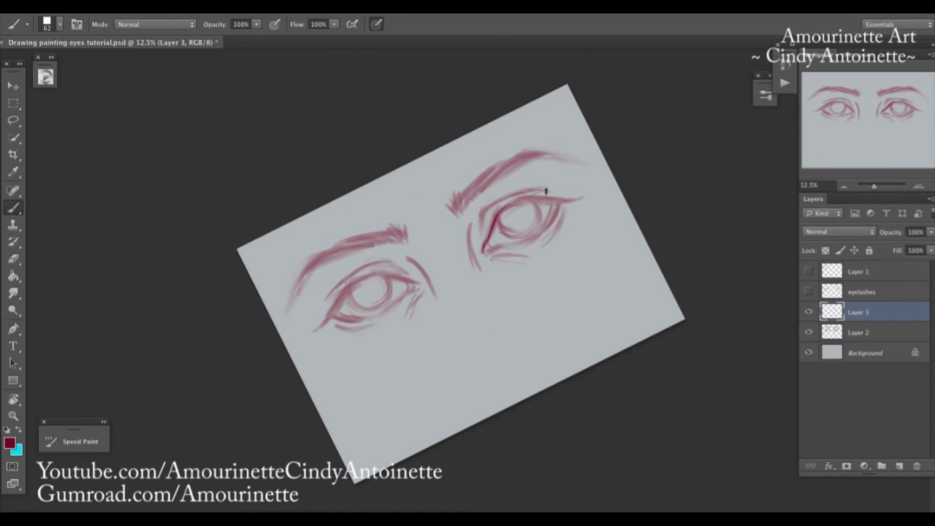
pyautogui.moveTo(496, 219)
pyautogui.mouseDown()
pyautogui.moveTo(581, 187)
pyautogui.moveTo(536, 238)
pyautogui.mouseUp()
# Step: Clean up the right-hand eye's lower lid line with the eraser and darken its outer corner with the brush
pyautogui.click(15, 259)
pyautogui.click(15, 208)
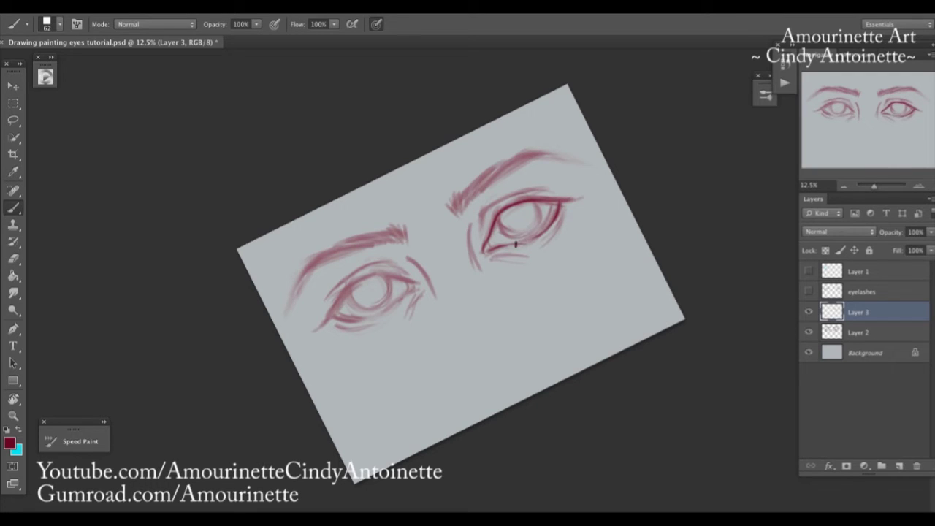
pyautogui.press('e')
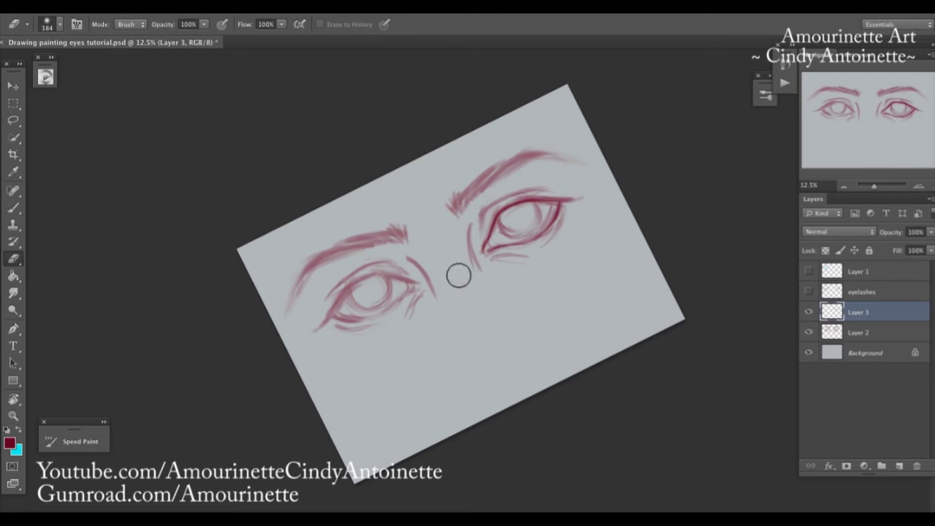
pyautogui.press('b')
pyautogui.moveTo(555, 204)
pyautogui.mouseDown()
pyautogui.moveTo(540, 232)
pyautogui.moveTo(488, 257)
pyautogui.moveTo(526, 206)
pyautogui.moveTo(488, 243)
pyautogui.moveTo(540, 235)
pyautogui.mouseUp()
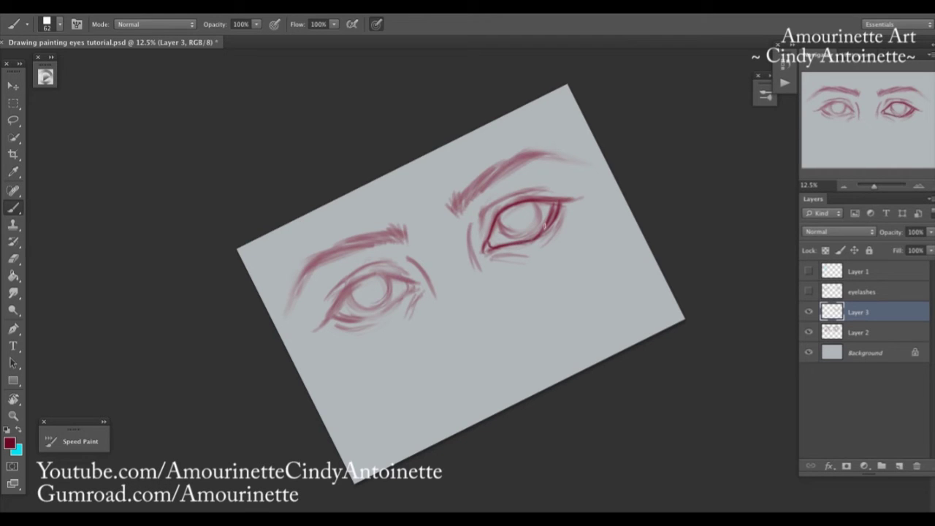
# Step: Refine the right-hand eye's outer corner with a 136 px eraser and a 40 px brush
pyautogui.click(13, 398)
pyautogui.moveTo(188, 226); pyautogui.dragTo(344, 410)
pyautogui.press('e')
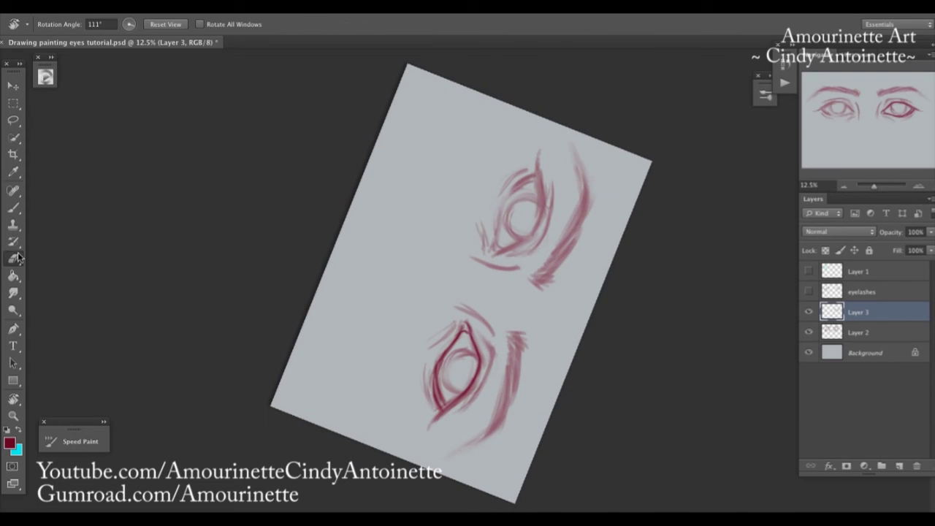
pyautogui.rightClick(542, 246)
pyautogui.press('Escape')
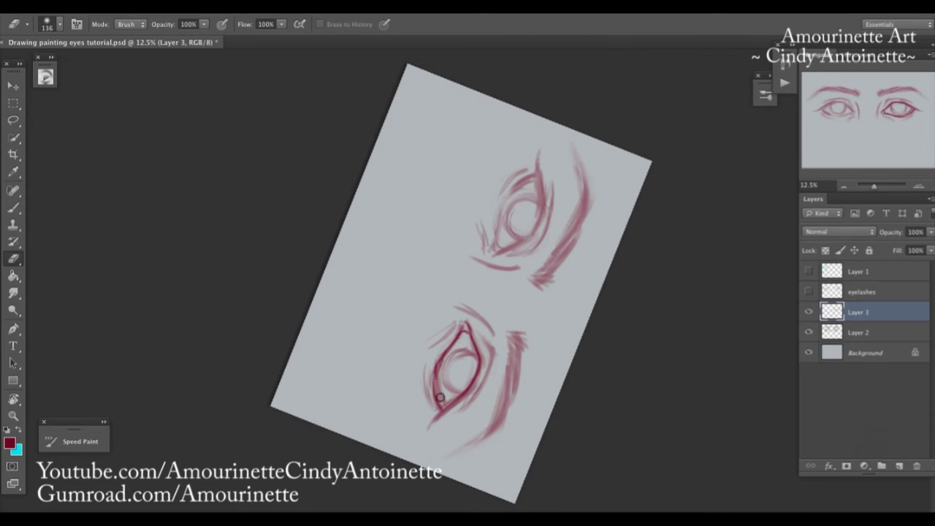
pyautogui.press('b')
pyautogui.rightClick(545, 223)
pyautogui.moveTo(570, 228); pyautogui.dragTo(563, 228)
pyautogui.press('Return')
pyautogui.moveTo(444, 406); pyautogui.dragTo(443, 402)
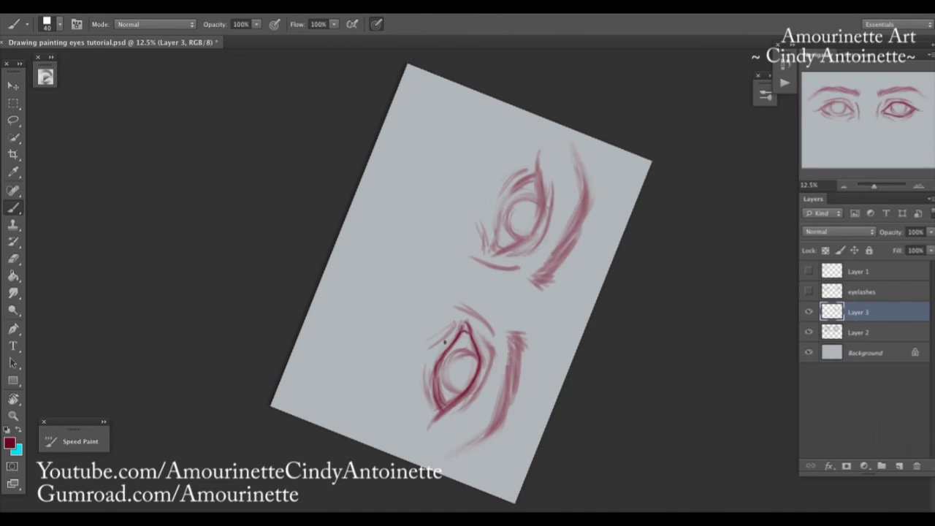
# Step: Touch up the right-hand eye's outer lower lid with a 56 px brush and a 77 px eraser
pyautogui.rightClick(478, 199)
pyautogui.write('56')
pyautogui.press('Return')
pyautogui.press('e')
pyautogui.rightClick(483, 296)
pyautogui.write('77')
pyautogui.press('Return')
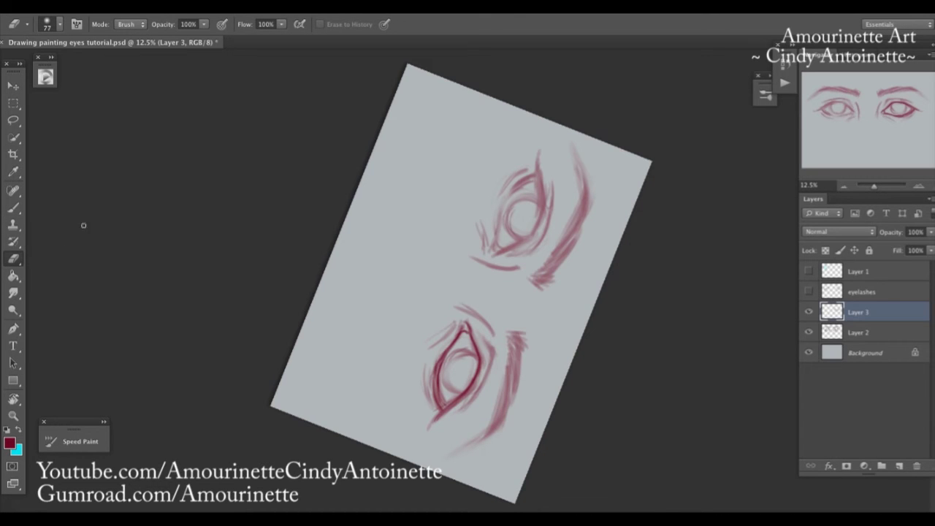
pyautogui.click(13, 206)
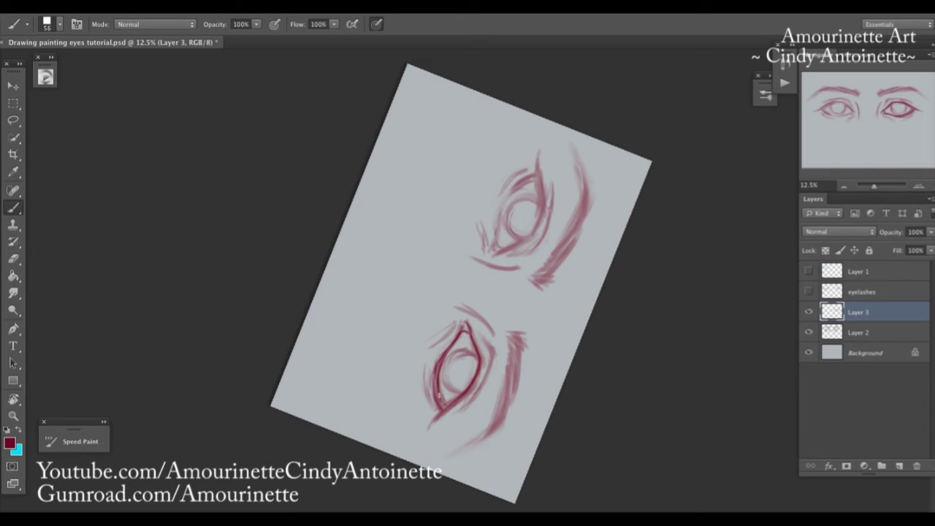
# Step: Return the canvas to its upright rotation and define the right-hand eye's tear duct at the inner corner
pyautogui.press('r')
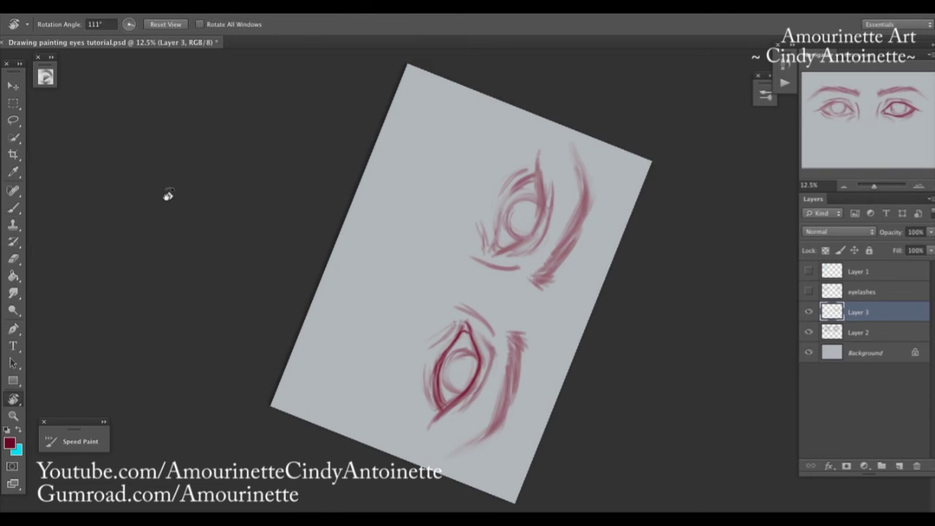
pyautogui.moveTo(160, 163); pyautogui.dragTo(403, 373)
pyautogui.moveTo(205, 311); pyautogui.dragTo(199, 295)
pyautogui.click(16, 208)
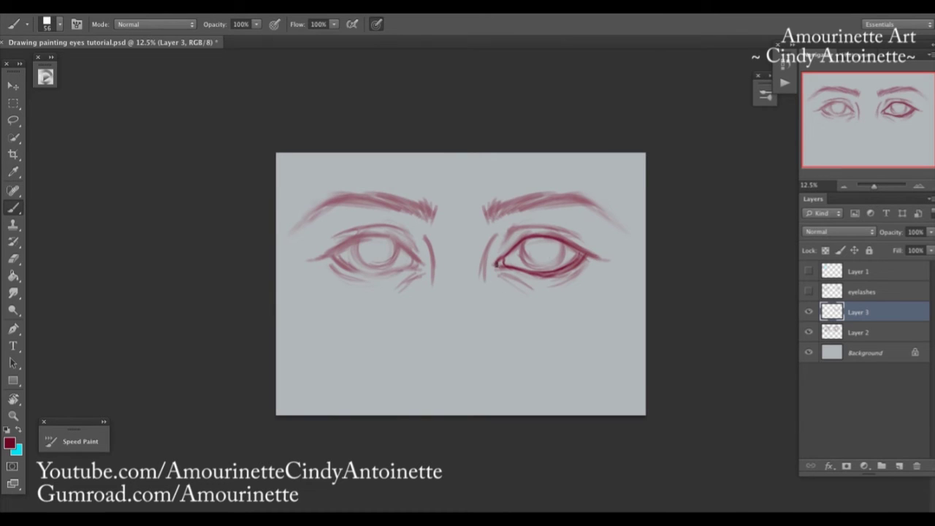
pyautogui.moveTo(499, 264); pyautogui.dragTo(504, 258)
# Step: Draw a curved fold beneath the right-hand eye's outer lower lid, soften it with a 182 px eraser and restroke it
pyautogui.moveTo(579, 267); pyautogui.dragTo(532, 288)
pyautogui.press('e')
pyautogui.rightClick(543, 282)
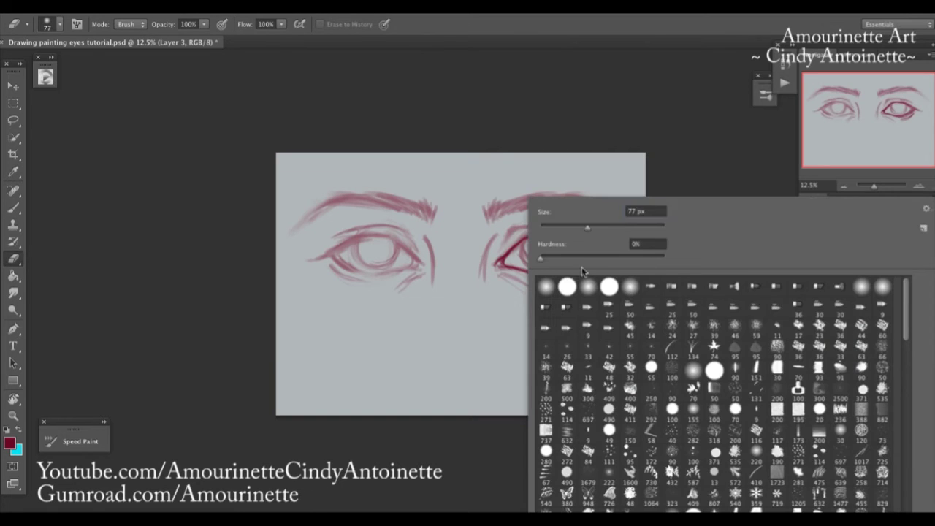
pyautogui.click(640, 152)
pyautogui.moveTo(568, 291); pyautogui.dragTo(588, 269)
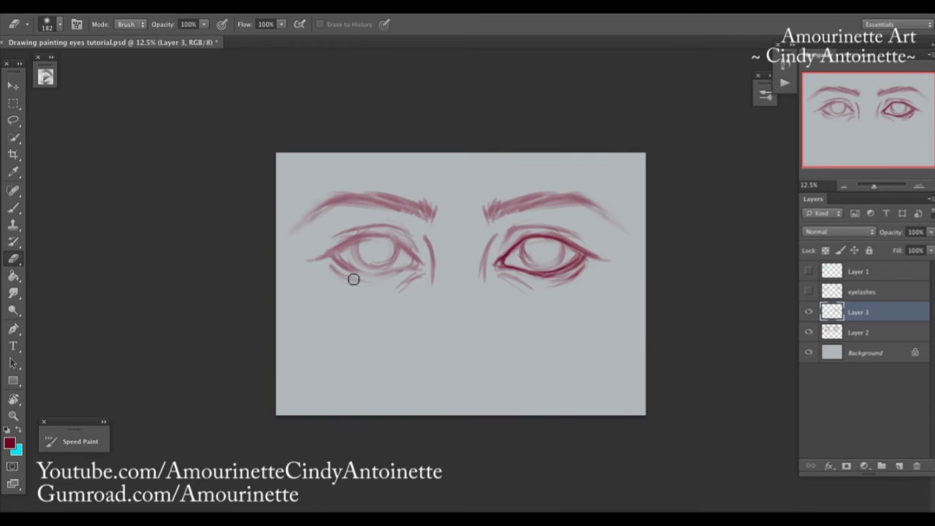
pyautogui.click(13, 209)
pyautogui.moveTo(583, 270); pyautogui.dragTo(553, 283)
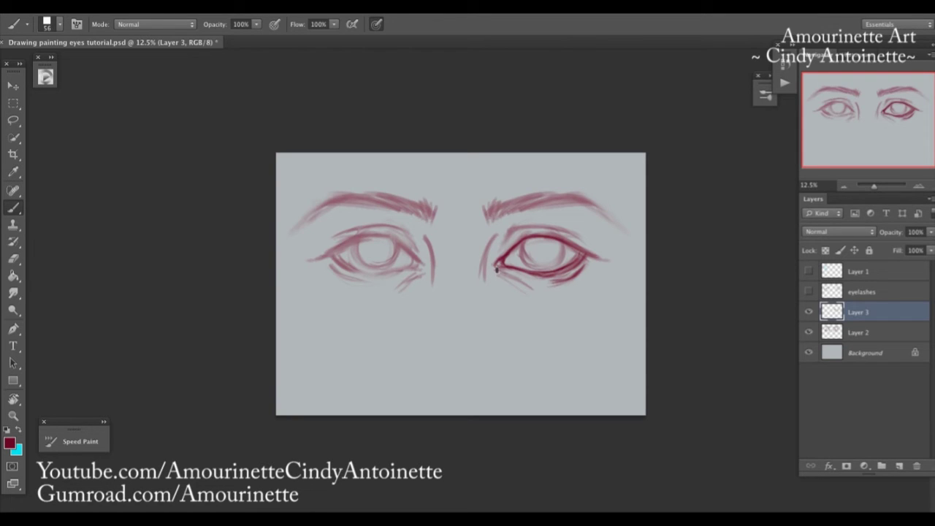
# Step: Draw short fold lines beneath the right-hand eye's inner corner and soften them with the eraser
pyautogui.moveTo(518, 290); pyautogui.dragTo(510, 281)
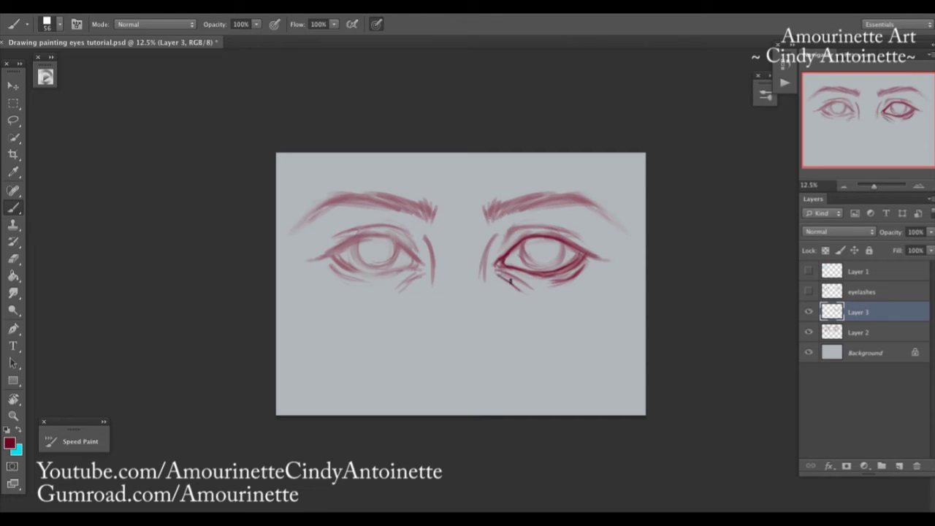
pyautogui.click(13, 259)
pyautogui.click(16, 207)
pyautogui.click(13, 258)
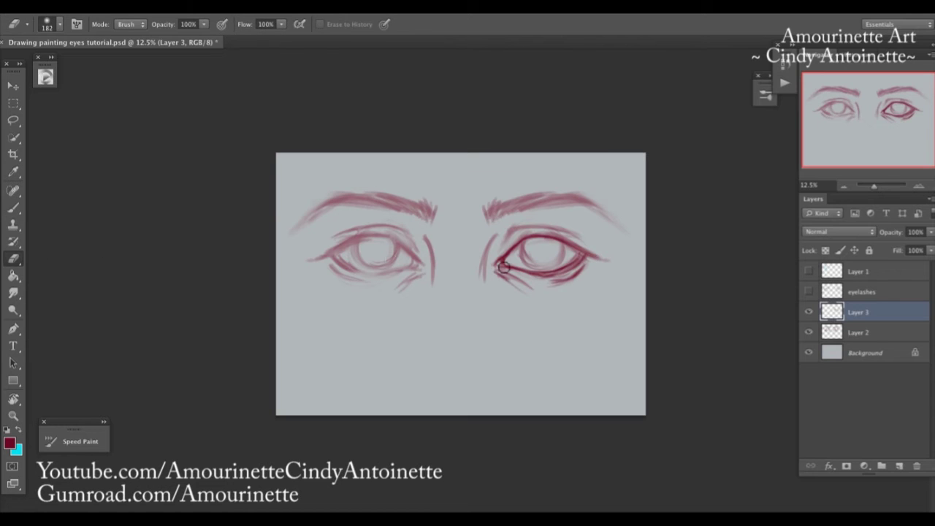
# Step: Trace and thicken the upper eyelid crease of the right-hand eye, rotating the canvas for the curve and restoring it to 0°
pyautogui.click(13, 208)
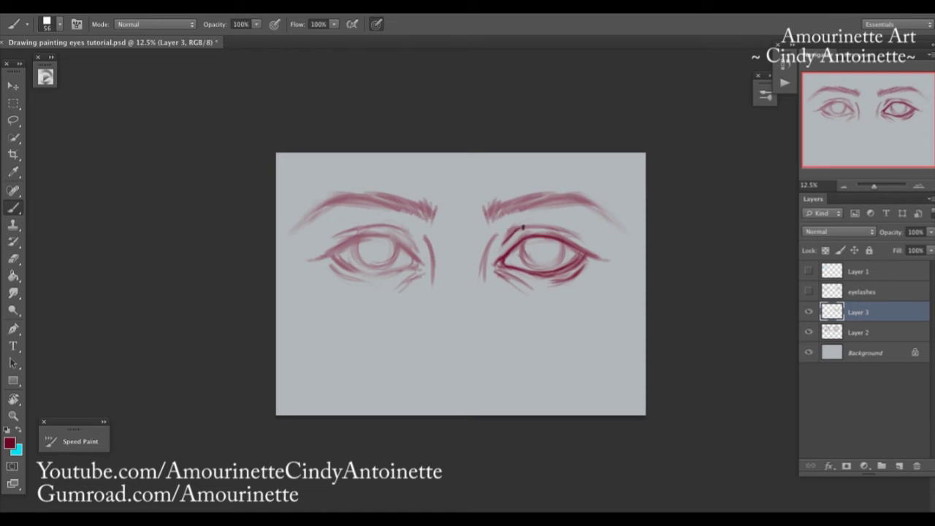
pyautogui.press('r')
pyautogui.moveTo(104, 215)
pyautogui.mouseDown()
pyautogui.moveTo(60, 355)
pyautogui.moveTo(63, 344)
pyautogui.mouseUp()
pyautogui.press('b')
pyautogui.moveTo(481, 211)
pyautogui.mouseDown()
pyautogui.moveTo(502, 201)
pyautogui.moveTo(494, 199)
pyautogui.moveTo(488, 205)
pyautogui.moveTo(564, 188)
pyautogui.mouseUp()
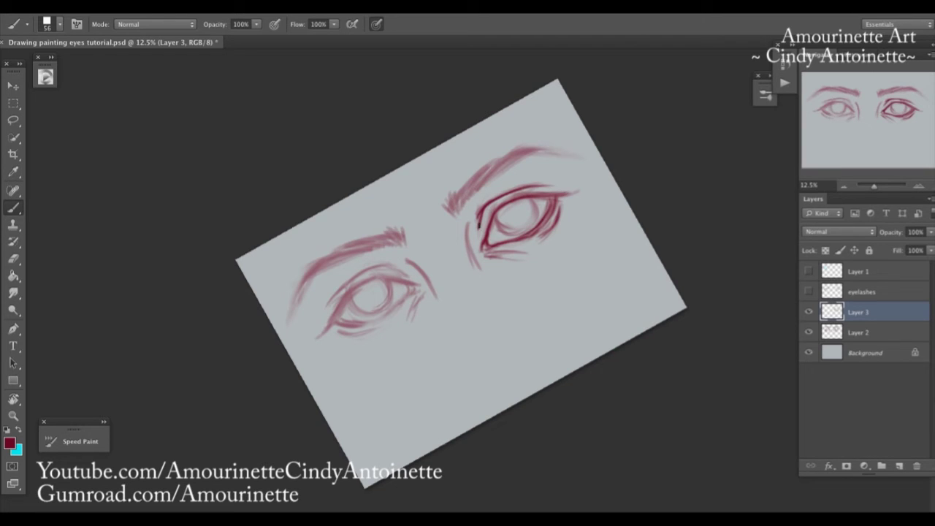
pyautogui.moveTo(475, 236); pyautogui.dragTo(479, 227)
pyautogui.moveTo(518, 195)
pyautogui.mouseDown()
pyautogui.moveTo(564, 193)
pyautogui.moveTo(544, 192)
pyautogui.mouseUp()
pyautogui.press('r')
pyautogui.moveTo(761, 207); pyautogui.dragTo(690, 346)
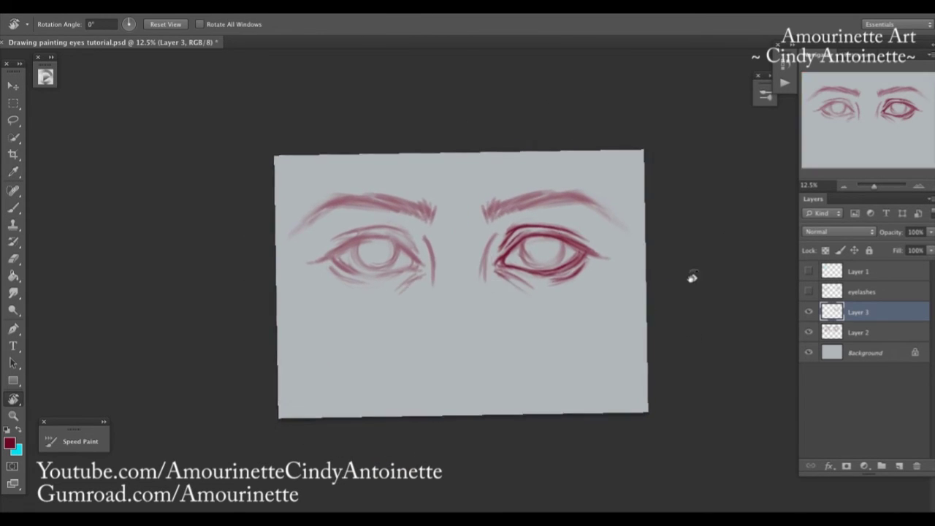
pyautogui.moveTo(101, 213); pyautogui.dragTo(101, 203)
pyautogui.press('b')
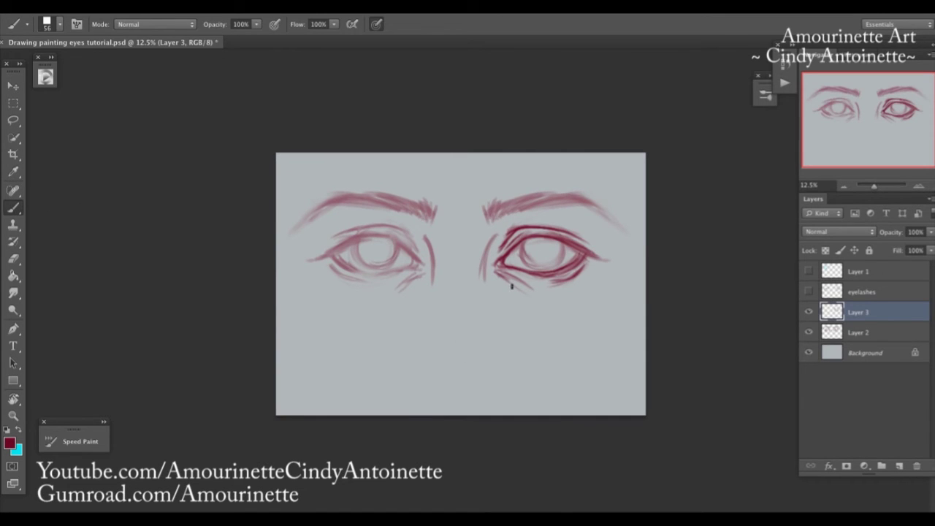
pyautogui.press('e')
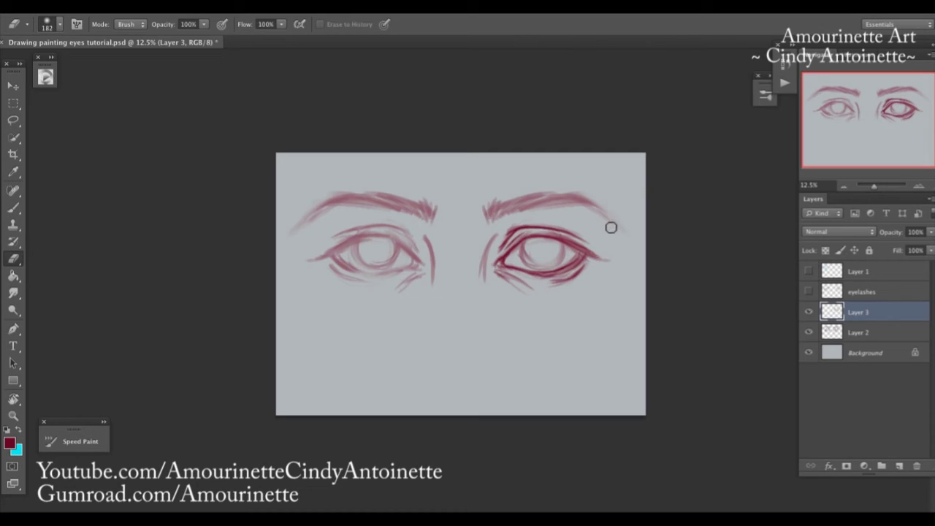
# Step: Redraw the right-hand eyebrow with dense dark red hair strokes from its inner end to a tapered tail
pyautogui.click(13, 207)
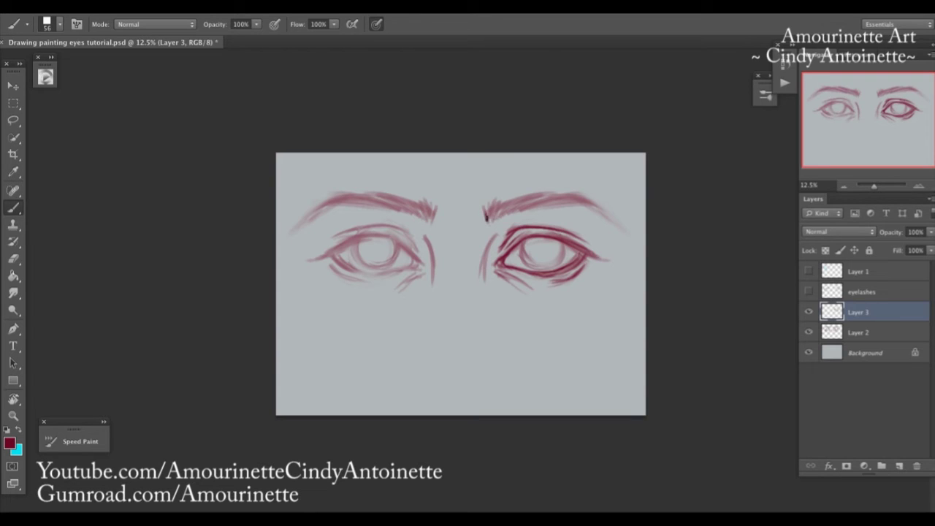
pyautogui.moveTo(488, 221)
pyautogui.mouseDown()
pyautogui.moveTo(526, 193)
pyautogui.moveTo(491, 222)
pyautogui.moveTo(530, 201)
pyautogui.moveTo(495, 220)
pyautogui.moveTo(521, 199)
pyautogui.moveTo(514, 210)
pyautogui.moveTo(547, 198)
pyautogui.moveTo(515, 211)
pyautogui.moveTo(562, 191)
pyautogui.mouseUp()
pyautogui.moveTo(522, 214)
pyautogui.mouseDown()
pyautogui.moveTo(565, 198)
pyautogui.moveTo(514, 217)
pyautogui.moveTo(580, 200)
pyautogui.moveTo(555, 203)
pyautogui.moveTo(597, 212)
pyautogui.moveTo(590, 204)
pyautogui.moveTo(611, 232)
pyautogui.mouseUp()
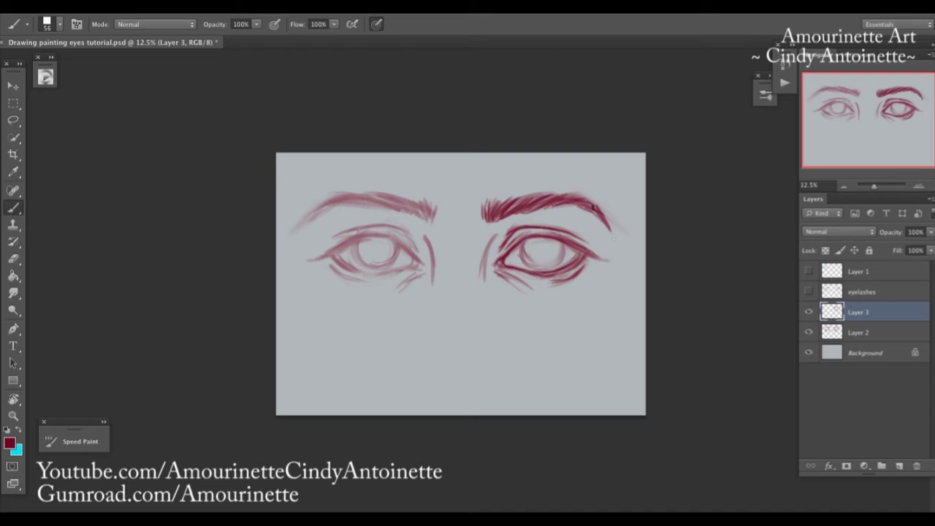
pyautogui.moveTo(592, 202)
pyautogui.mouseDown()
pyautogui.moveTo(618, 235)
pyautogui.moveTo(597, 209)
pyautogui.mouseUp()
# Step: Soften the right-hand eyebrow's edges with the eraser and add short hair strokes along its inner lower edge
pyautogui.press('e')
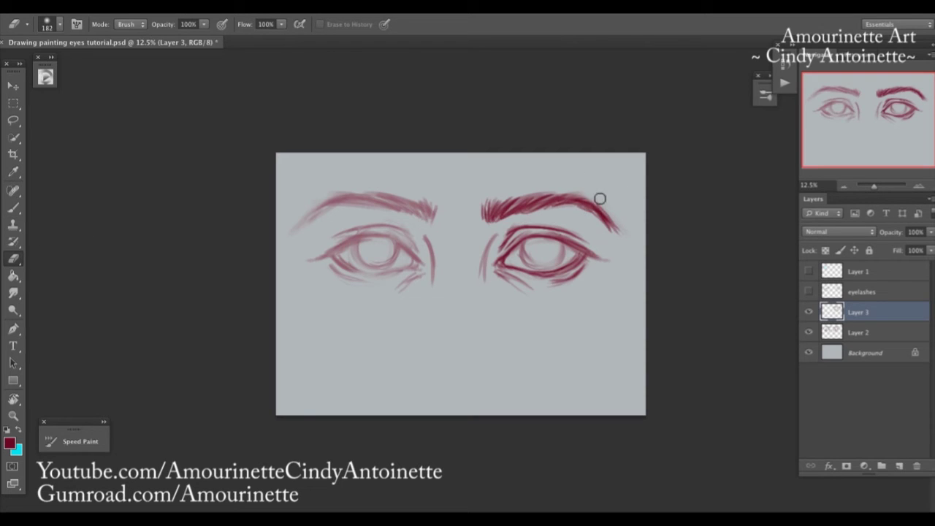
pyautogui.click(18, 209)
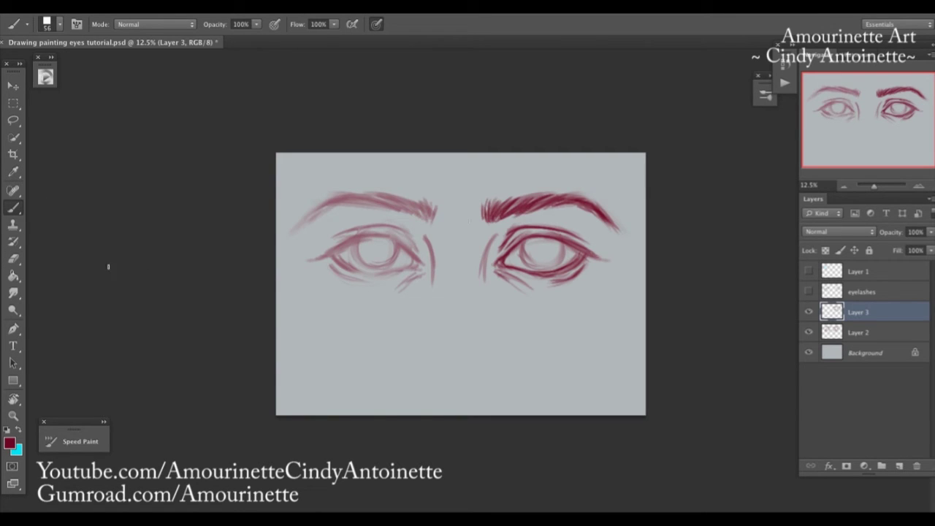
pyautogui.click(13, 258)
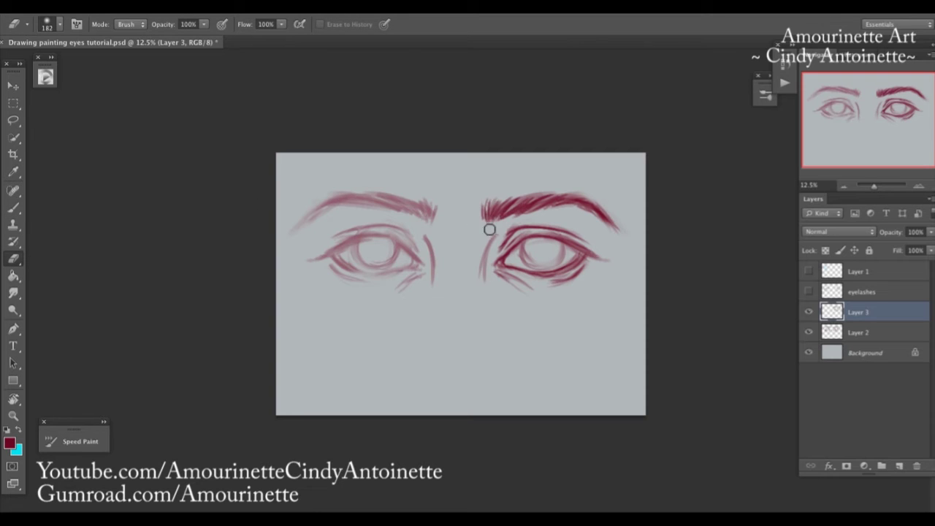
pyautogui.click(13, 207)
pyautogui.moveTo(529, 216); pyautogui.dragTo(495, 217)
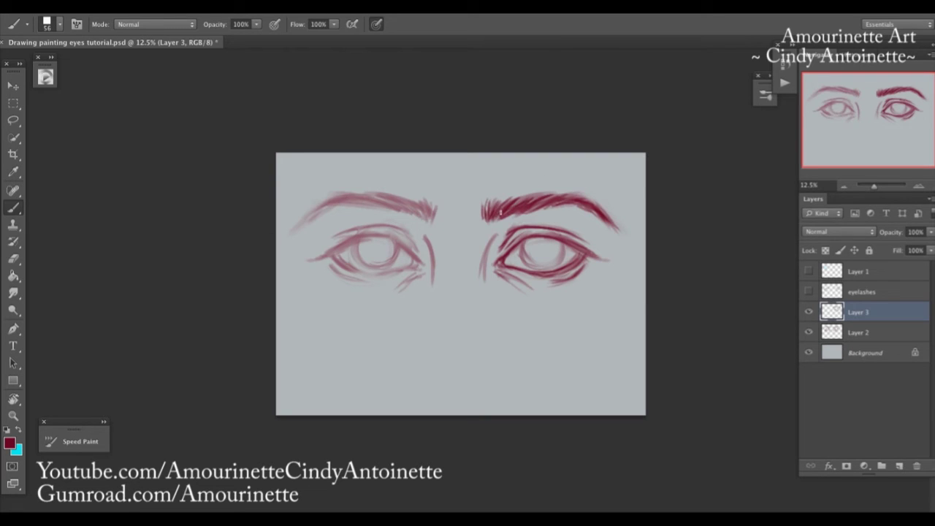
# Step: Darken the arch and outer part of the right-hand eyebrow with short hair strokes, cleaning the edges with the eraser
pyautogui.moveTo(549, 200); pyautogui.dragTo(546, 198)
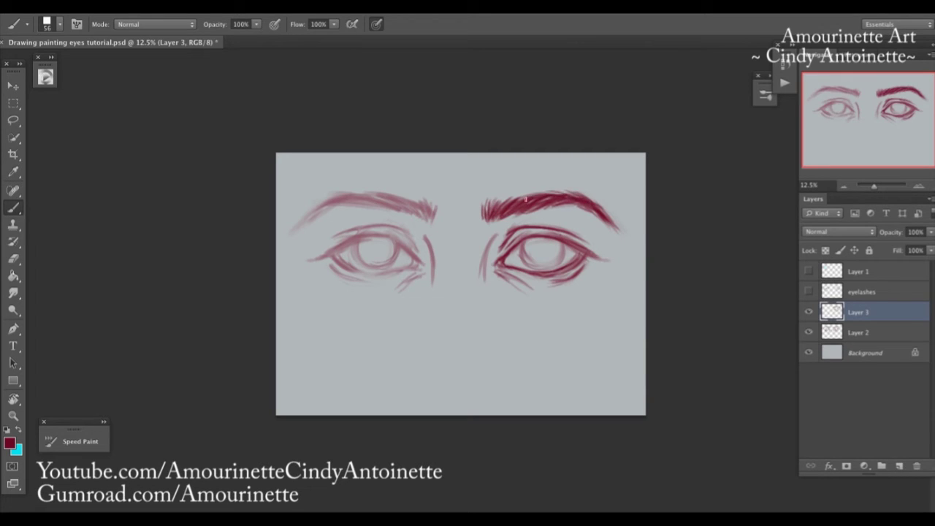
pyautogui.moveTo(491, 210); pyautogui.dragTo(527, 201)
pyautogui.press('e')
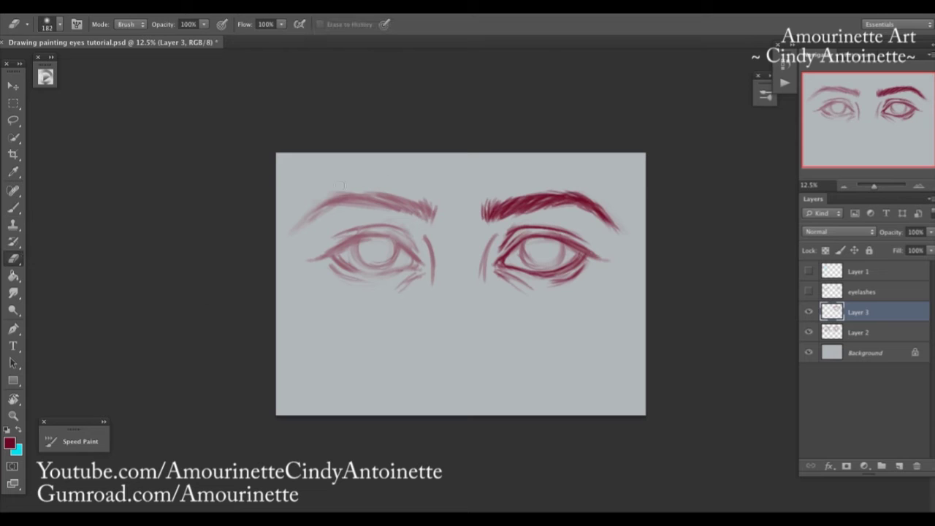
pyautogui.click(14, 208)
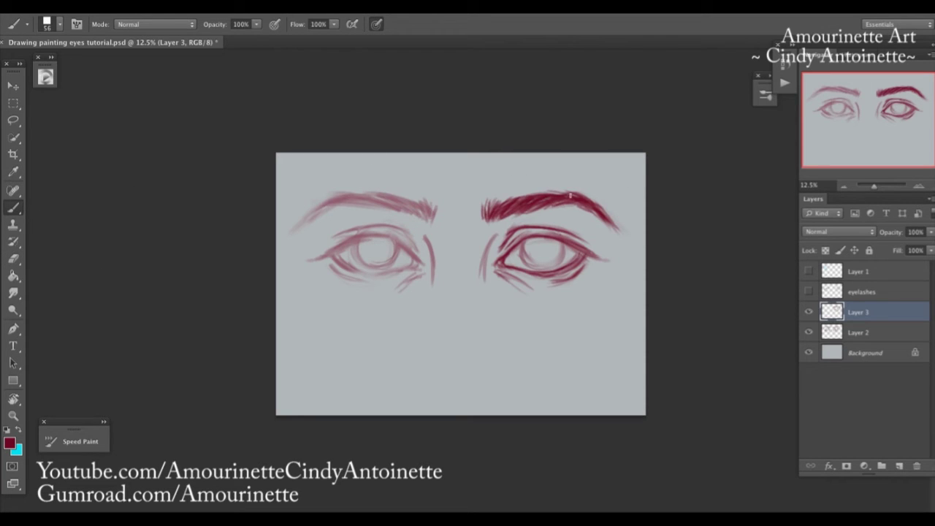
pyautogui.click(19, 264)
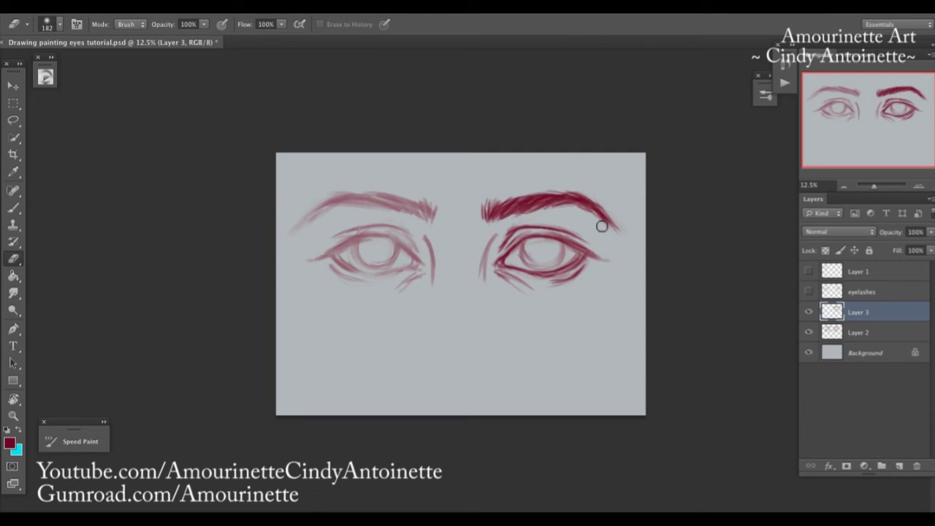
pyautogui.click(13, 208)
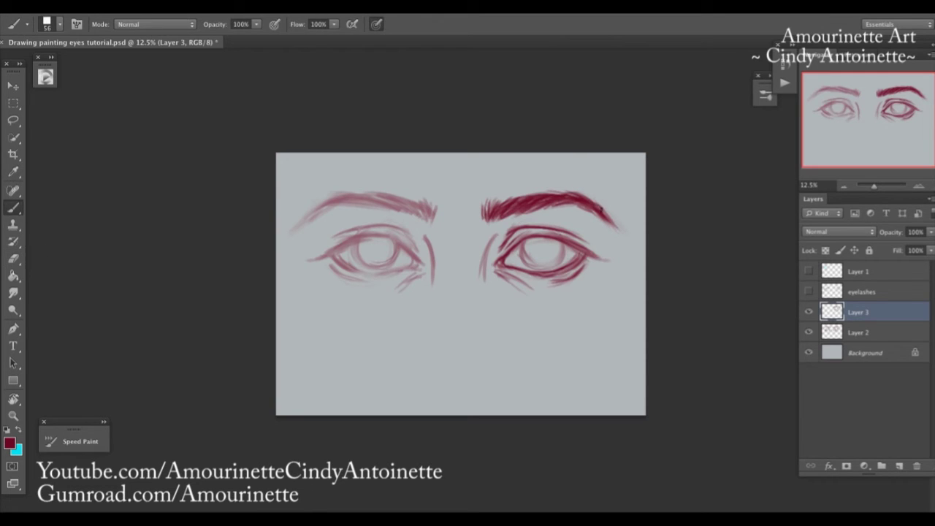
pyautogui.click(13, 259)
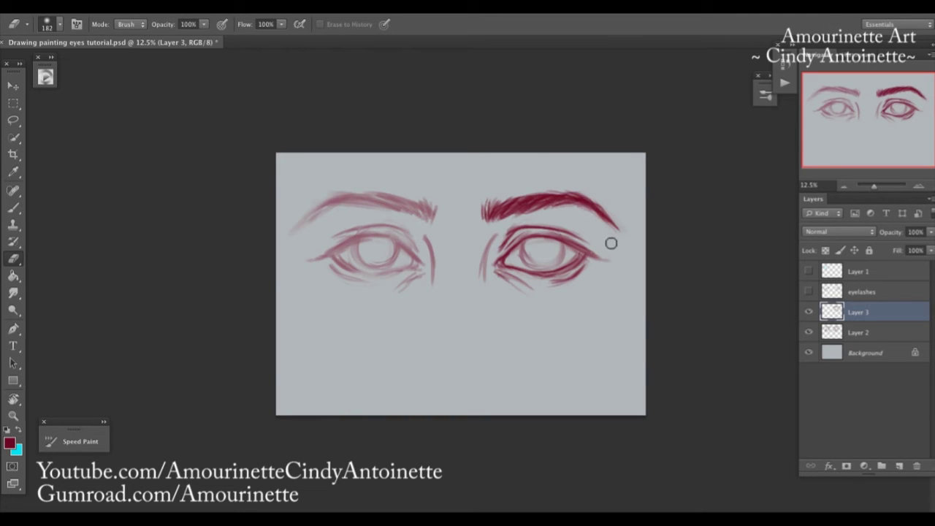
# Step: Reshape the right-hand eyebrow's tail into a fine tapered point, alternating dark red strokes with eraser trims
pyautogui.click(22, 210)
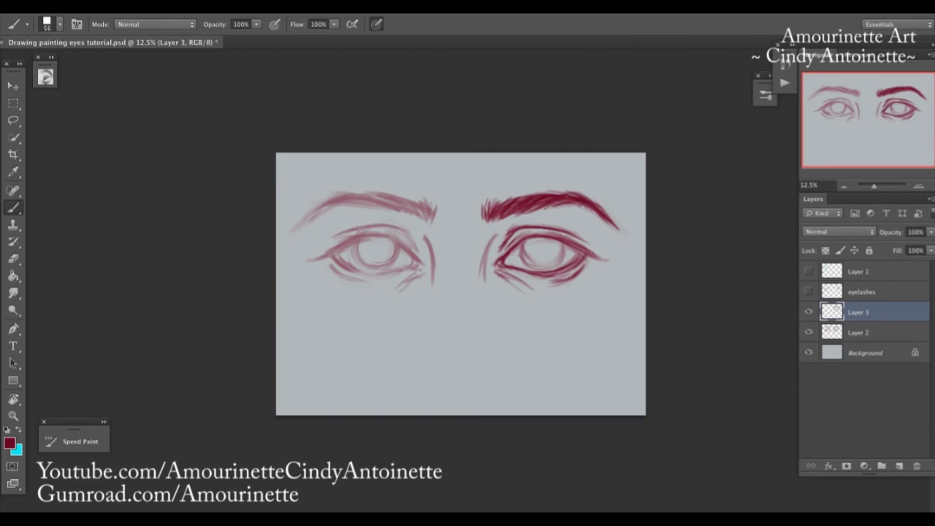
pyautogui.moveTo(593, 210); pyautogui.dragTo(619, 230)
pyautogui.press('e')
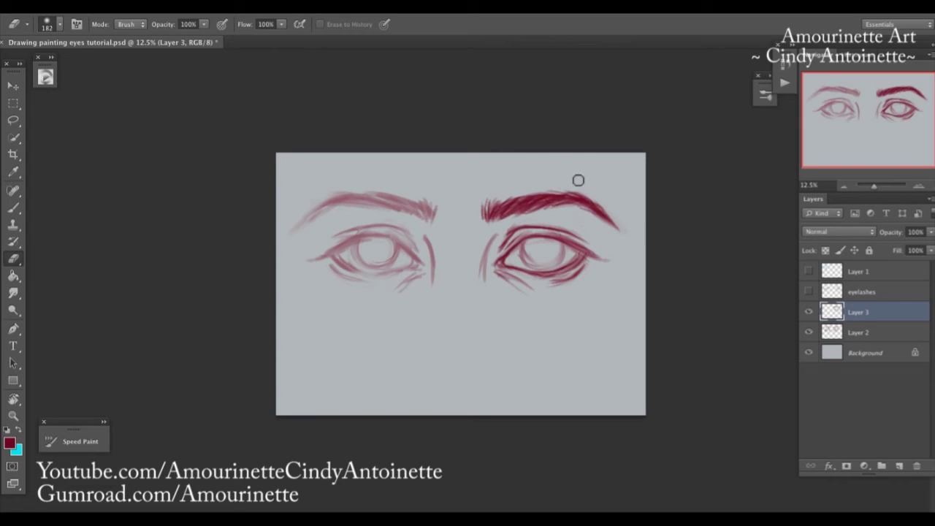
pyautogui.click(14, 207)
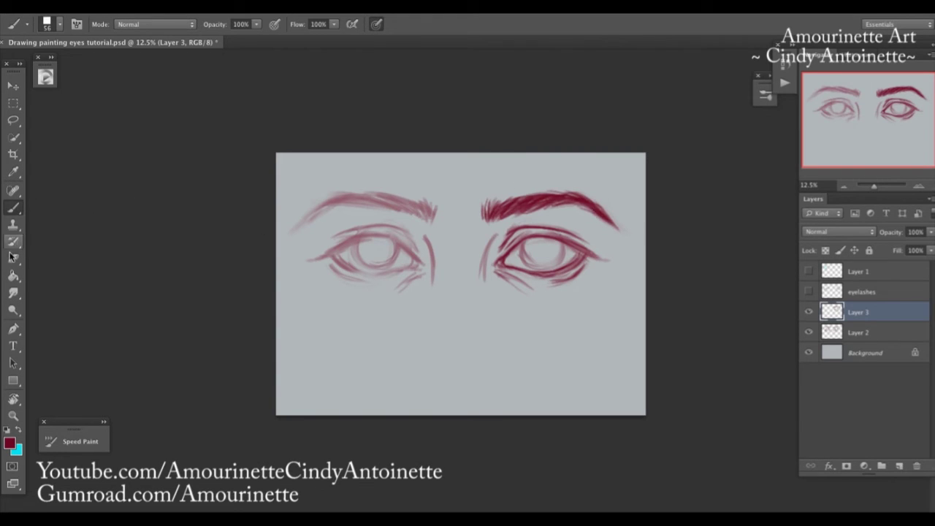
pyautogui.press('e')
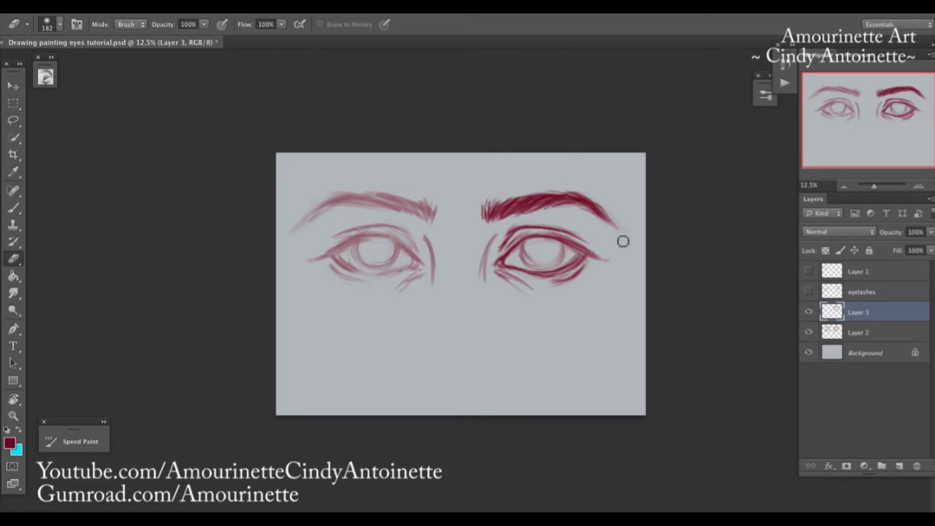
pyautogui.click(13, 208)
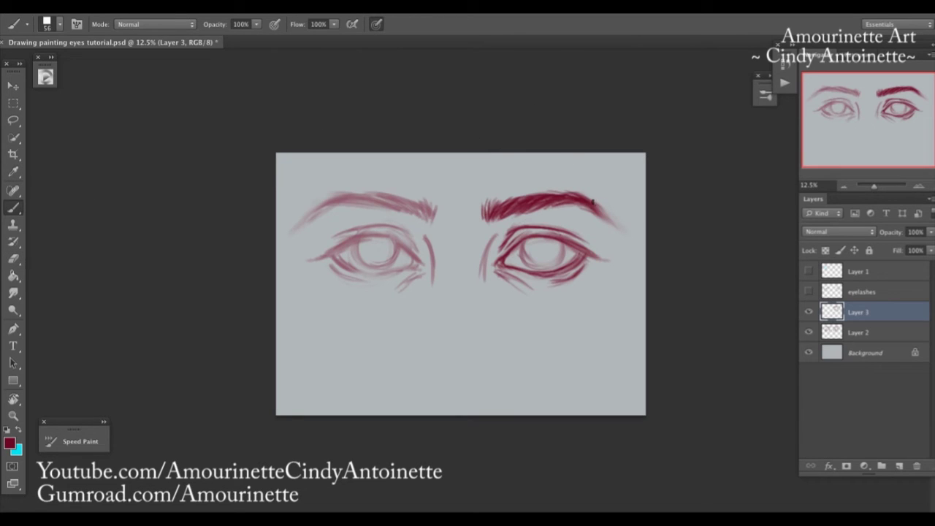
pyautogui.moveTo(594, 204); pyautogui.dragTo(621, 231)
# Step: Set the brush size to 106 px and fill in the middle of the right-hand eyebrow with denser strokes
pyautogui.rightClick(550, 251)
pyautogui.click(584, 227)
pyautogui.click(593, 114)
pyautogui.moveTo(558, 195)
pyautogui.mouseDown()
pyautogui.moveTo(513, 217)
pyautogui.moveTo(550, 210)
pyautogui.mouseUp()
pyautogui.click(13, 259)
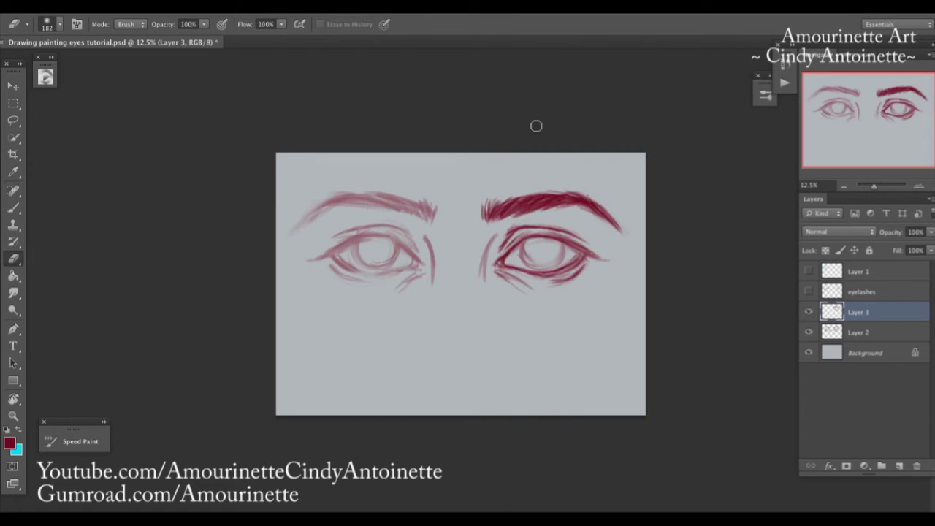
pyautogui.press('b')
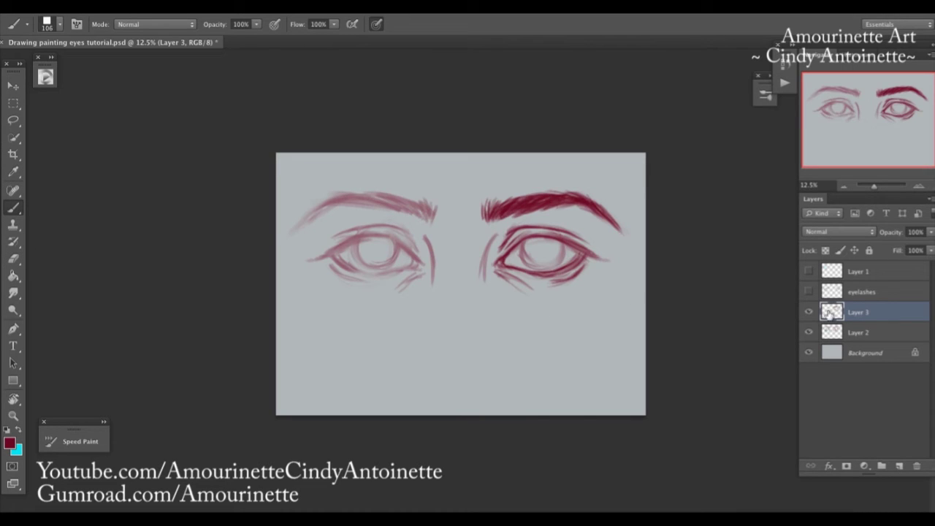
# Step: Show the eyelashes layer and trace the right-hand eye's iris outline on a new layer above Layer 3
pyautogui.click(809, 291)
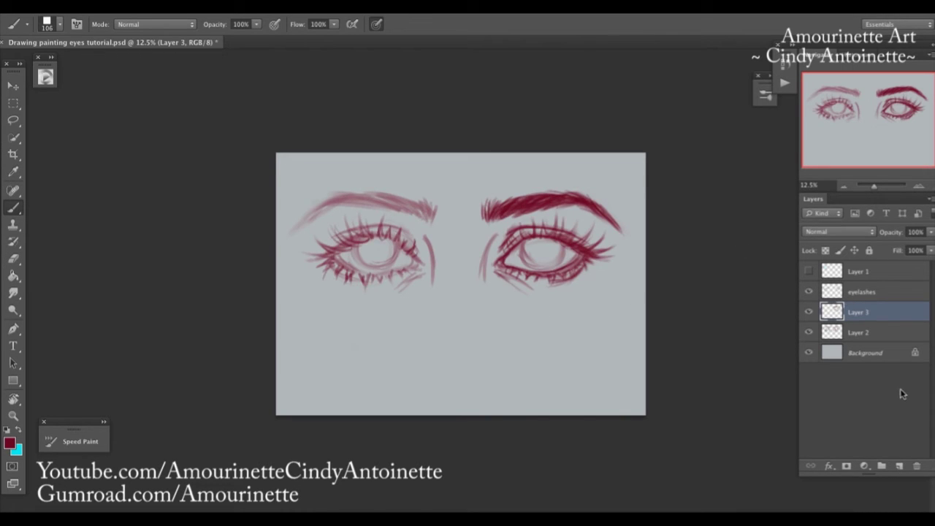
pyautogui.click(900, 465)
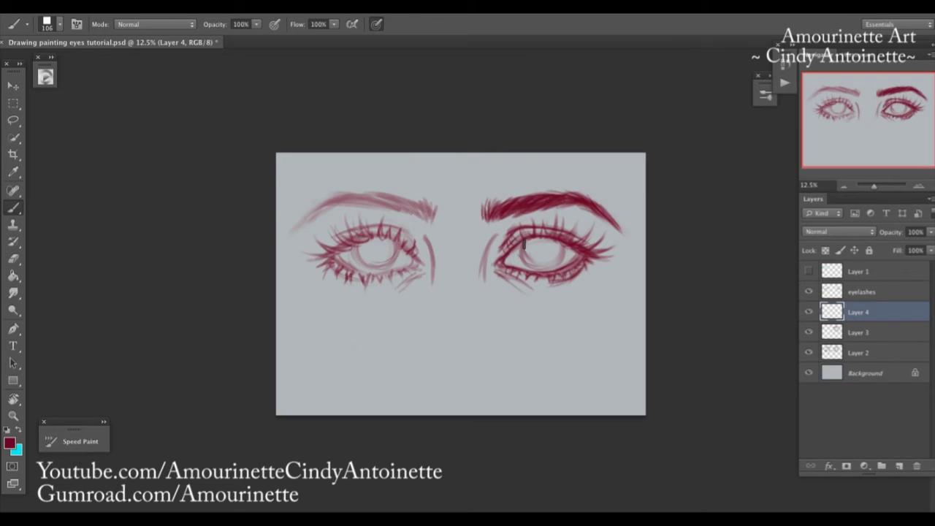
pyautogui.moveTo(527, 238)
pyautogui.mouseDown()
pyautogui.moveTo(545, 269)
pyautogui.moveTo(559, 250)
pyautogui.moveTo(548, 267)
pyautogui.mouseUp()
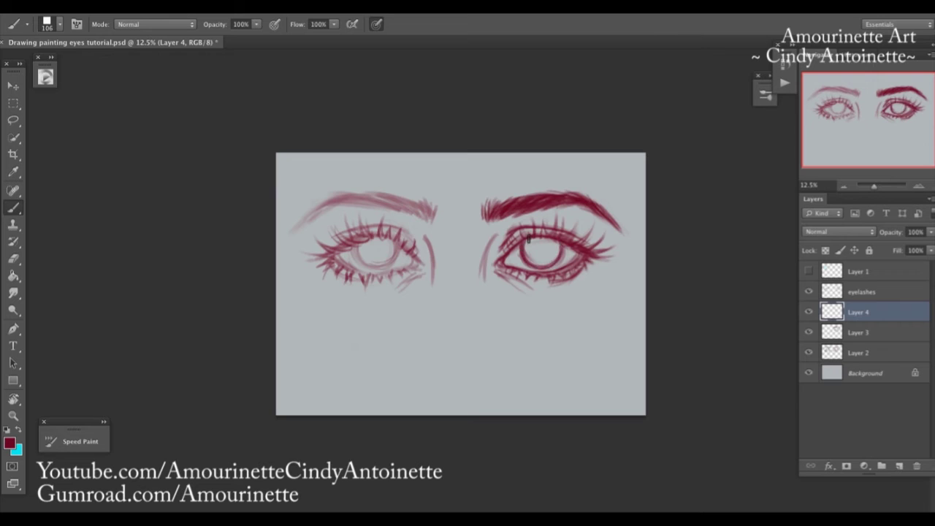
# Step: Draw the right-hand eye's pupil with a small round highlight using a 70 px brush, cleaning the shape with the eraser
pyautogui.rightClick(572, 285)
pyautogui.moveTo(609, 230); pyautogui.dragTo(584, 227)
pyautogui.click(647, 113)
pyautogui.moveTo(533, 254); pyautogui.dragTo(550, 246)
pyautogui.click(13, 259)
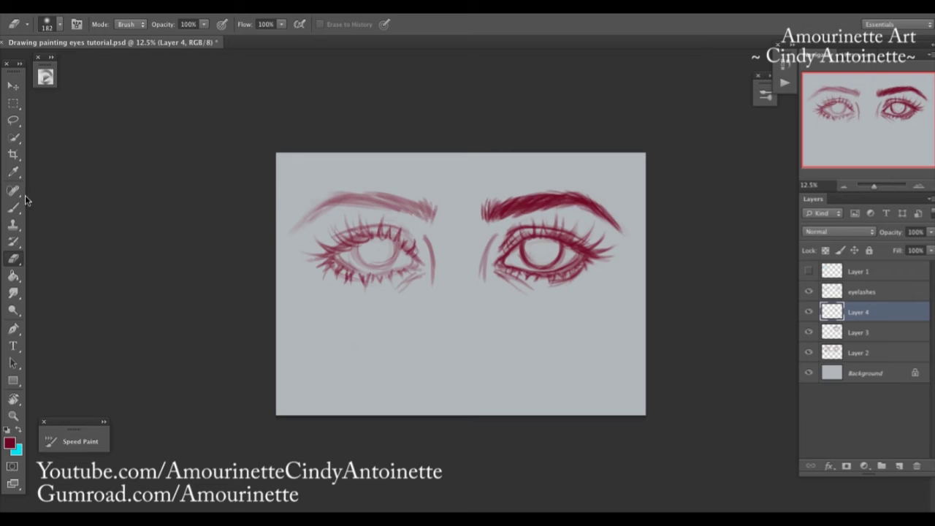
pyautogui.press('b')
pyautogui.moveTo(540, 246)
pyautogui.mouseDown()
pyautogui.moveTo(535, 254)
pyautogui.moveTo(546, 256)
pyautogui.moveTo(532, 252)
pyautogui.mouseUp()
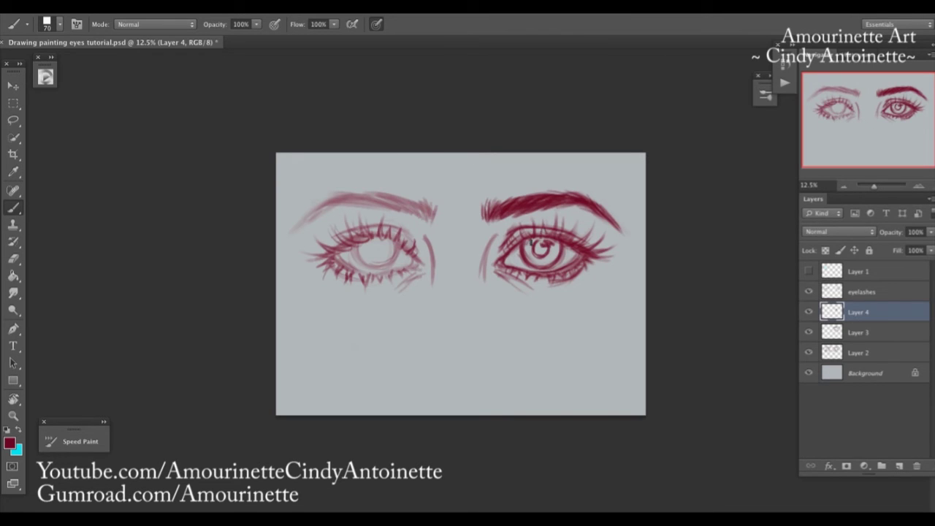
pyautogui.click(16, 260)
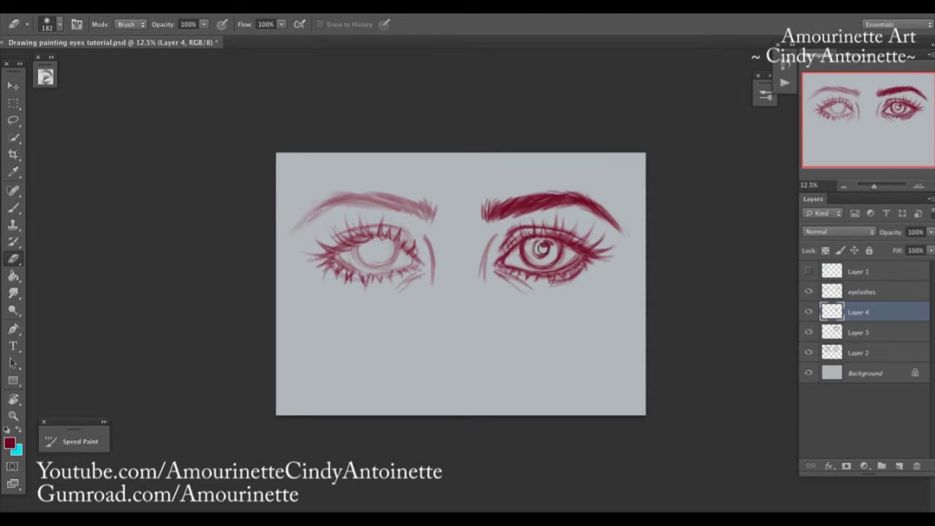
pyautogui.click(13, 207)
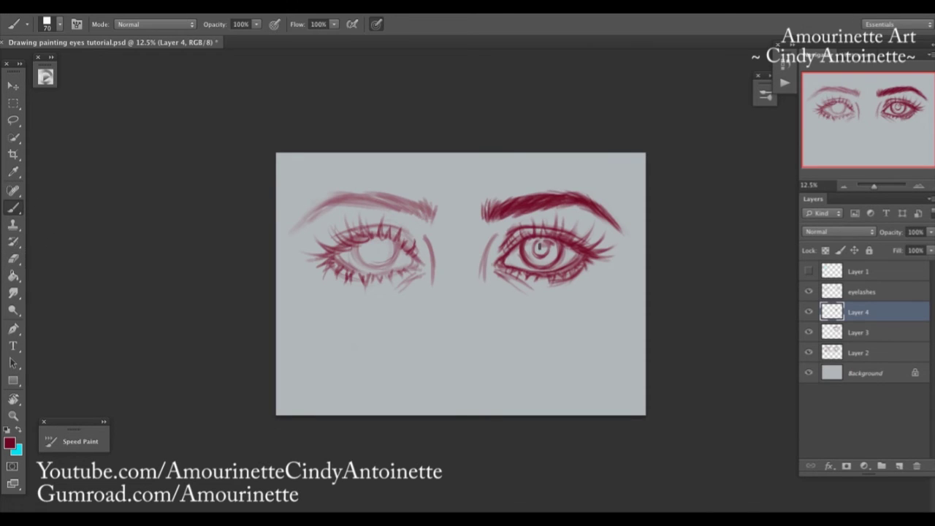
pyautogui.moveTo(539, 241); pyautogui.dragTo(551, 244)
# Step: On another new layer, thicken the right-hand eye's upper lid line towards the outer corner with a 111 px brush
pyautogui.click(899, 466)
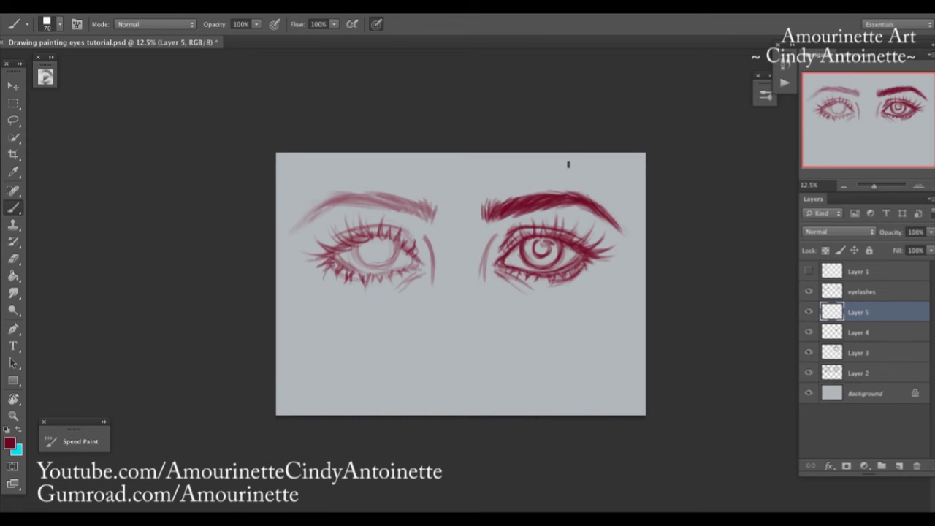
pyautogui.rightClick(606, 169)
pyautogui.click(618, 209)
pyautogui.press('Return')
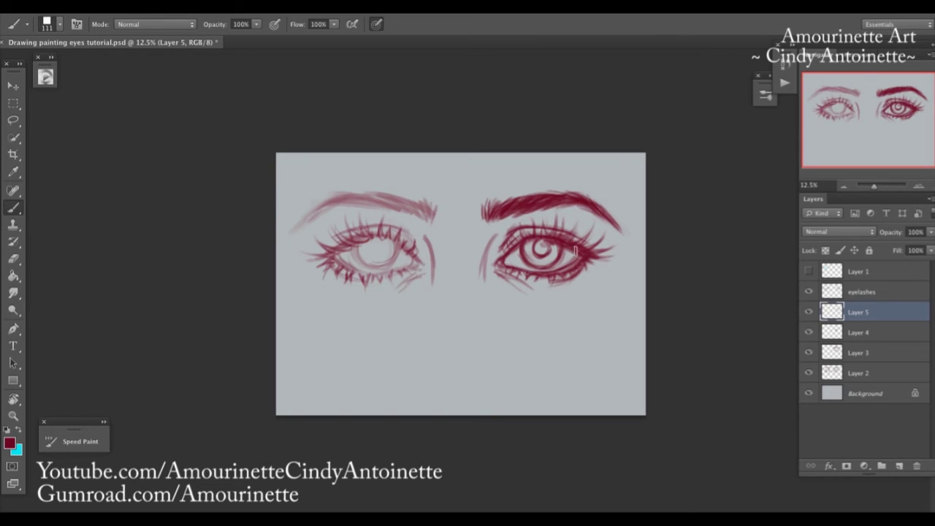
pyautogui.click(13, 258)
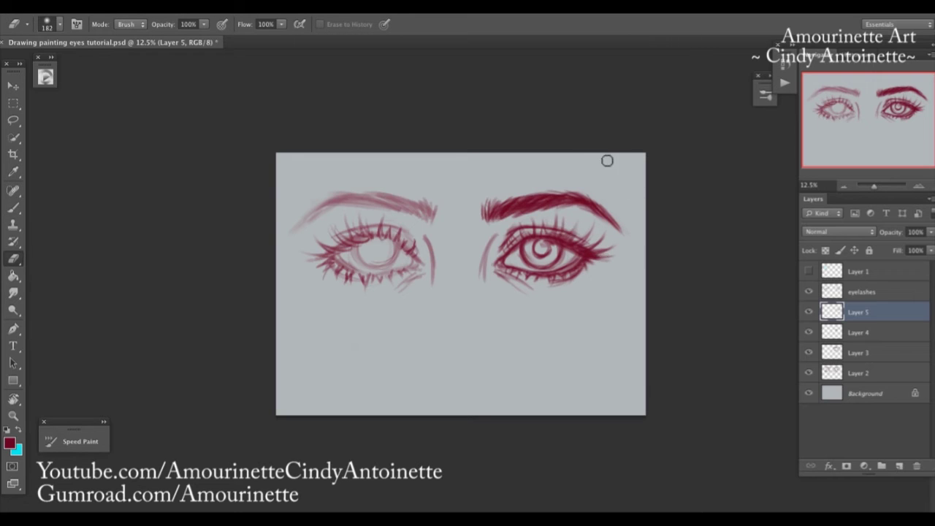
pyautogui.click(21, 208)
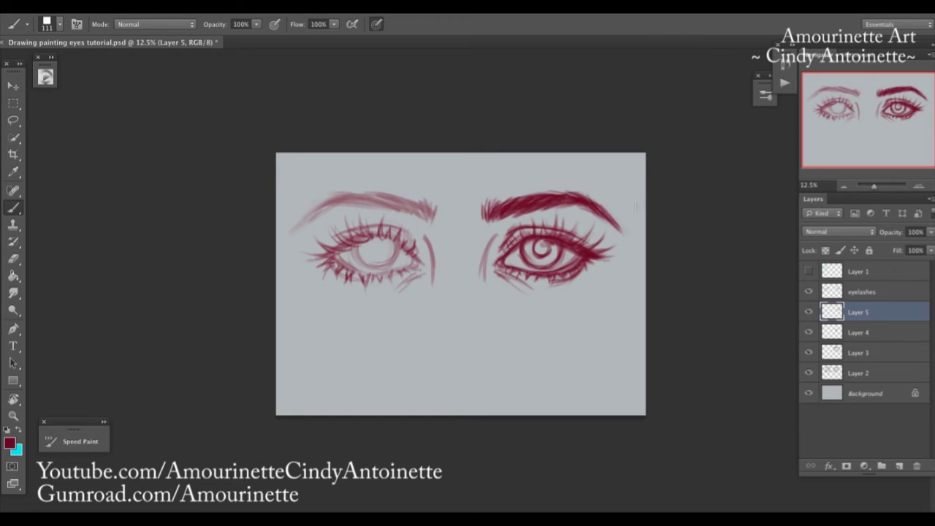
# Step: Add a new layer above the eyelashes layer and sketch the lid outline of a smaller eye beneath the right-hand eye
pyautogui.click(911, 465)
pyautogui.moveTo(862, 312); pyautogui.dragTo(847, 282)
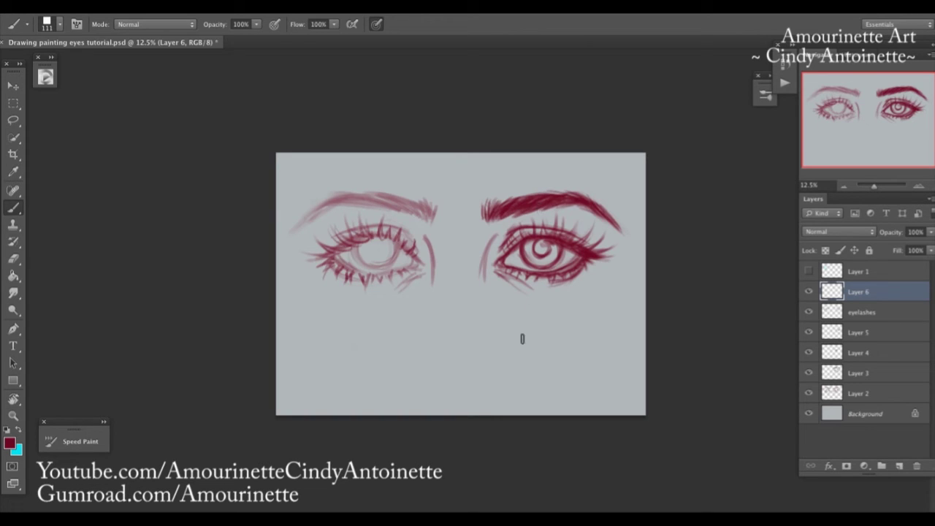
pyautogui.moveTo(508, 337)
pyautogui.mouseDown()
pyautogui.moveTo(555, 324)
pyautogui.moveTo(513, 327)
pyautogui.moveTo(570, 331)
pyautogui.moveTo(514, 332)
pyautogui.moveTo(592, 330)
pyautogui.mouseUp()
pyautogui.moveTo(513, 348); pyautogui.dragTo(581, 335)
pyautogui.moveTo(528, 351); pyautogui.dragTo(573, 338)
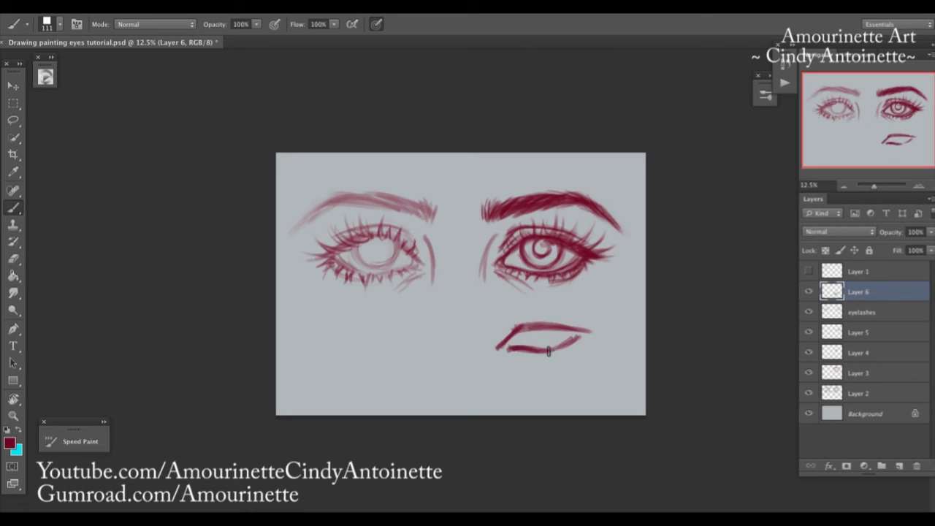
pyautogui.moveTo(515, 330); pyautogui.dragTo(577, 331)
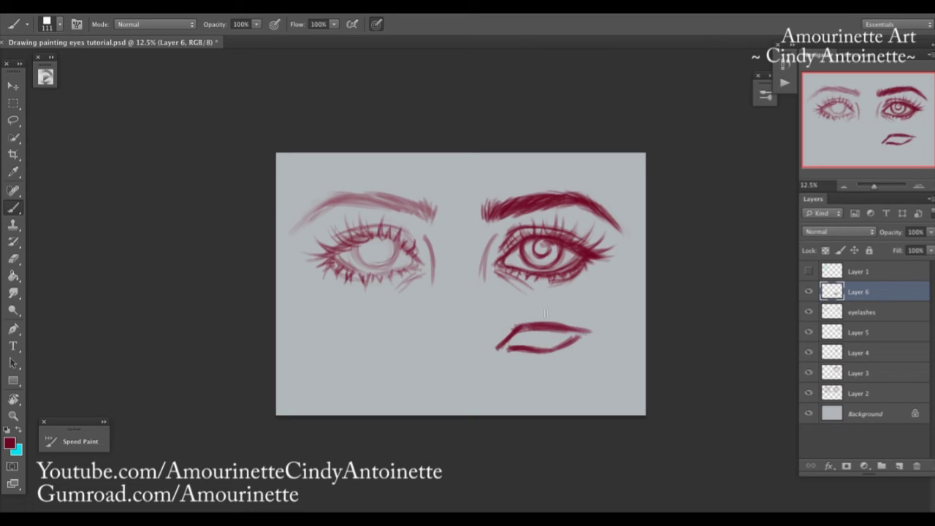
# Step: Clean the inside of the small eye's upper lid with the eraser, then strengthen its lower lid and pointed inner corner
pyautogui.press('e')
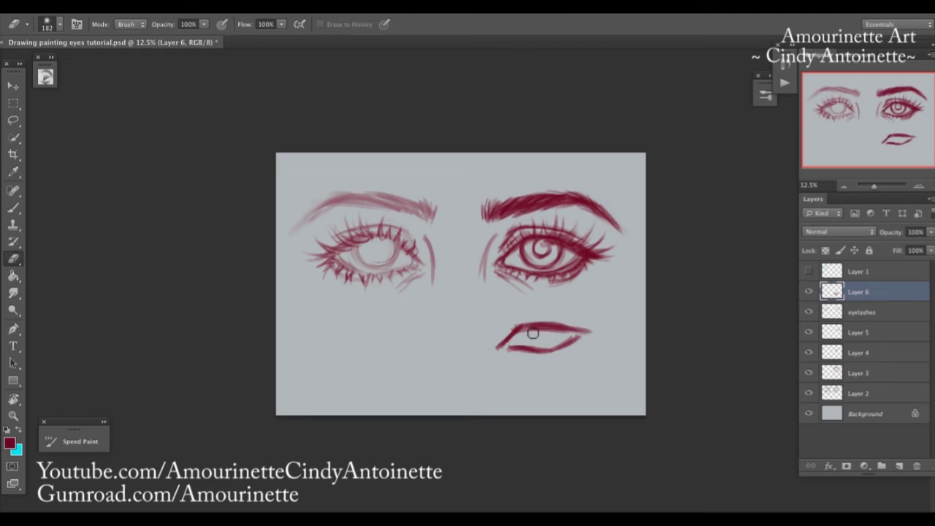
pyautogui.press('b')
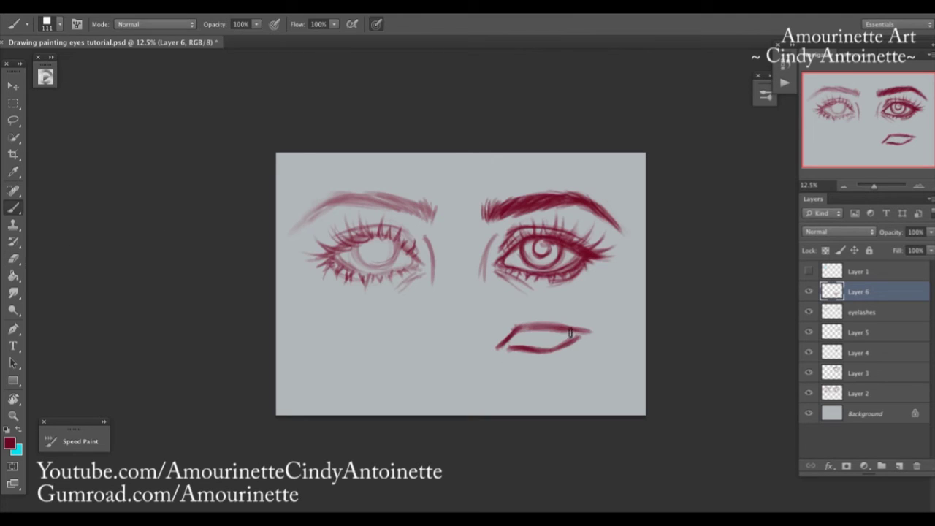
pyautogui.moveTo(567, 338)
pyautogui.mouseDown()
pyautogui.moveTo(513, 340)
pyautogui.moveTo(575, 349)
pyautogui.moveTo(559, 358)
pyautogui.moveTo(584, 340)
pyautogui.mouseUp()
pyautogui.moveTo(495, 351); pyautogui.dragTo(515, 357)
pyautogui.moveTo(491, 351); pyautogui.dragTo(513, 366)
# Step: Draw fold lines beneath the small eye's inner corner with a 72 px brush and soften them with the eraser
pyautogui.rightClick(567, 266)
pyautogui.moveTo(595, 229); pyautogui.dragTo(584, 229)
pyautogui.click(583, 178)
pyautogui.moveTo(497, 360); pyautogui.dragTo(540, 374)
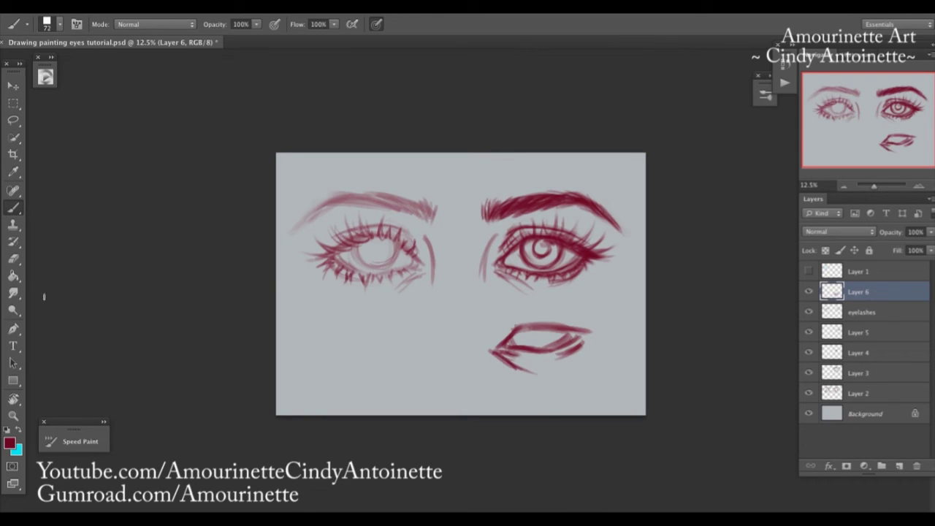
pyautogui.press('e')
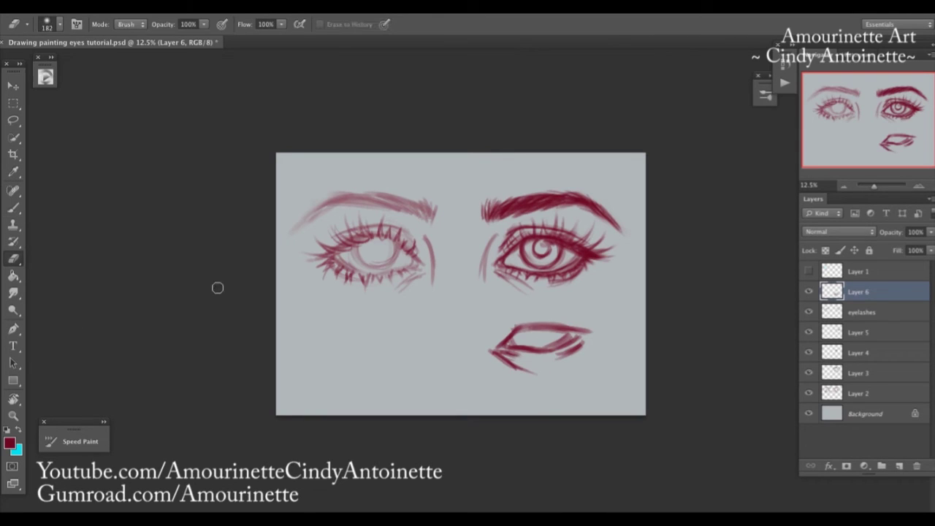
pyautogui.click(14, 209)
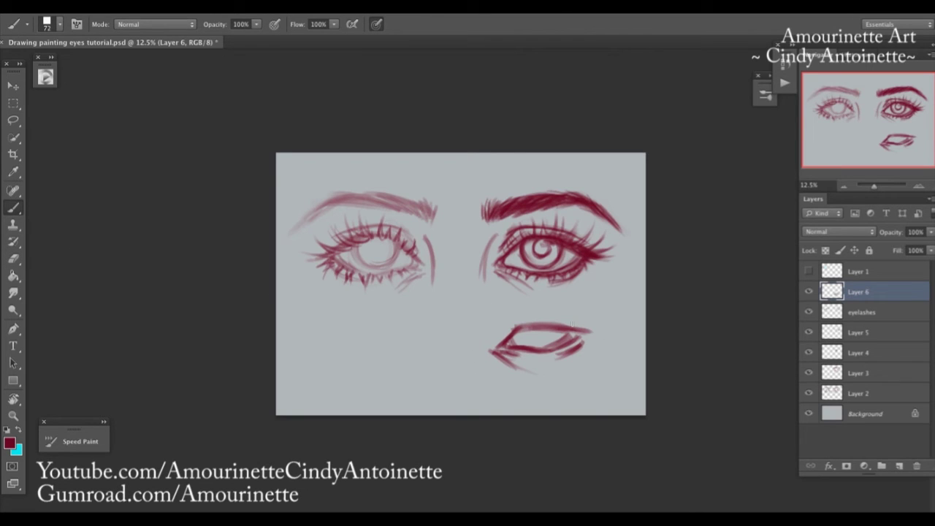
# Step: Add an iris and lid crease to the small eye and draw an angular nose-bridge line beside its inner corner
pyautogui.moveTo(505, 321)
pyautogui.mouseDown()
pyautogui.moveTo(556, 322)
pyautogui.moveTo(525, 348)
pyautogui.moveTo(527, 331)
pyautogui.mouseUp()
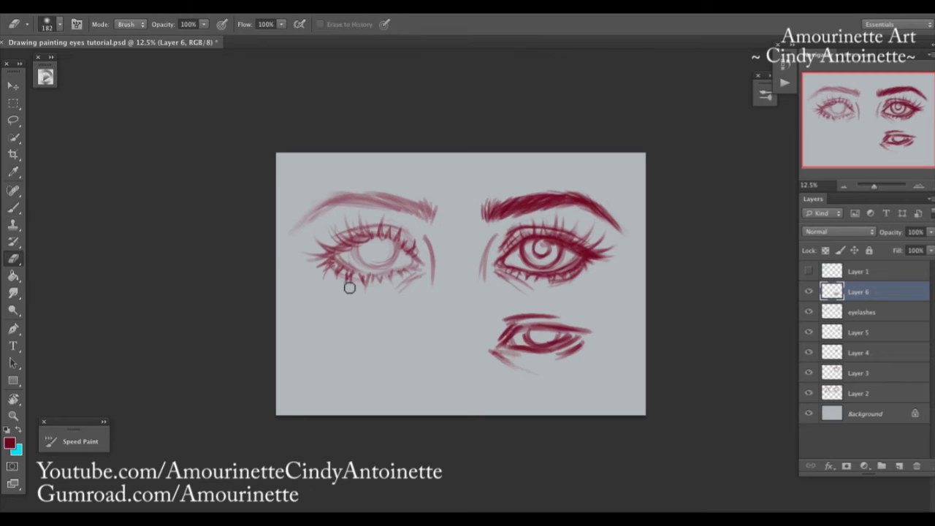
pyautogui.moveTo(488, 316); pyautogui.dragTo(485, 377)
pyautogui.moveTo(570, 333); pyautogui.dragTo(539, 327)
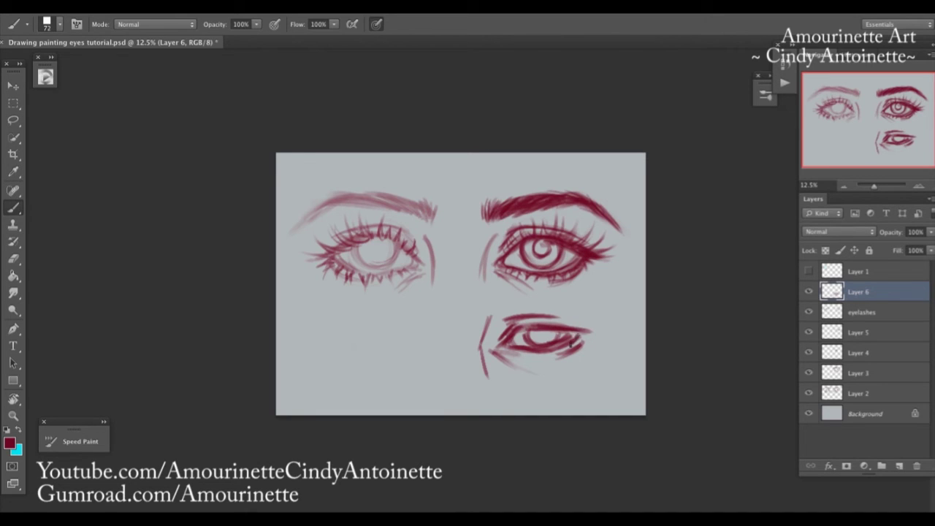
# Step: Strengthen the small eye's lower lid towards the outer corner and clean up the shading with the 182 px eraser
pyautogui.click(15, 261)
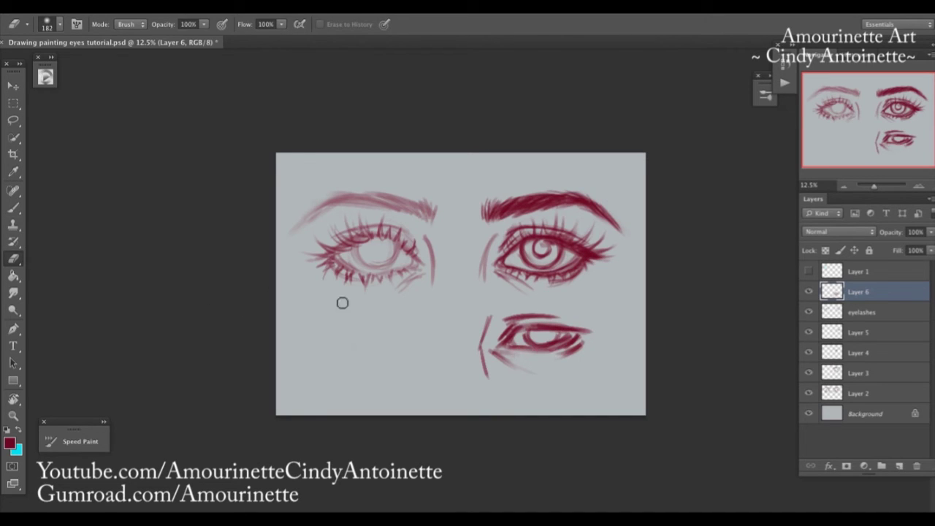
pyautogui.click(13, 209)
pyautogui.moveTo(516, 351); pyautogui.dragTo(577, 342)
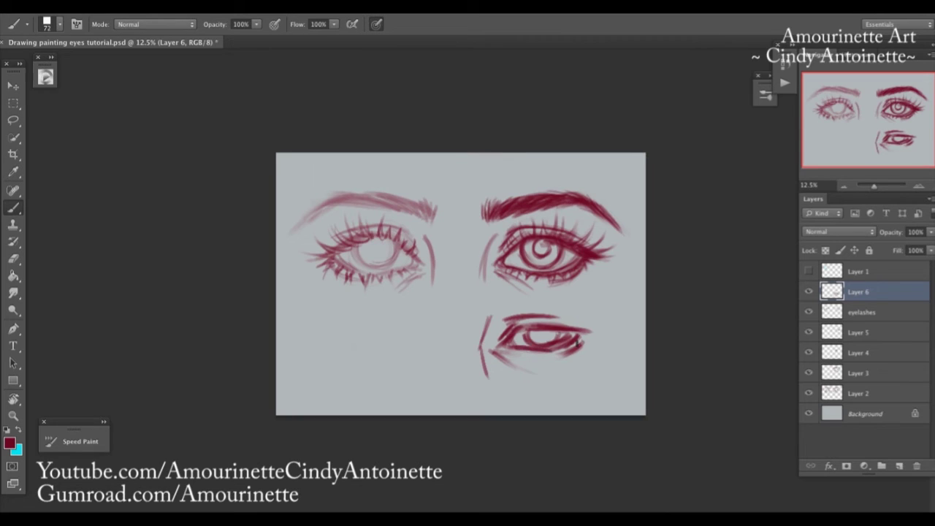
pyautogui.click(13, 258)
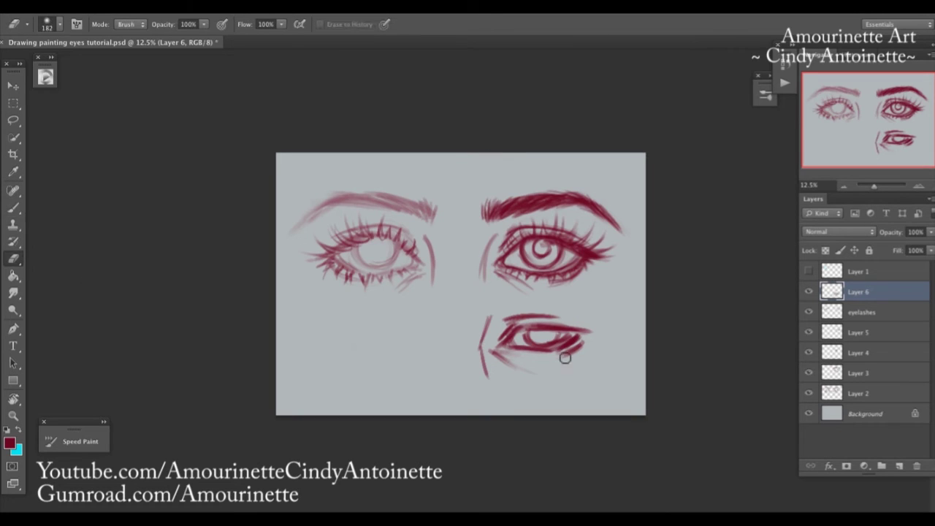
pyautogui.moveTo(567, 337); pyautogui.dragTo(545, 343)
# Step: Sketch a thick, angular eyebrow above the small eye with a 134 px brush and darken the inner corner beneath it
pyautogui.click(13, 208)
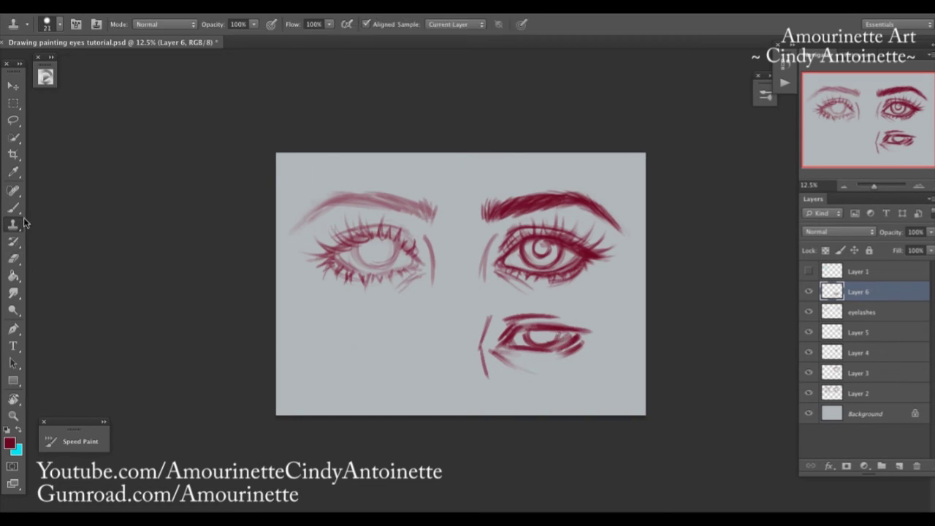
pyautogui.rightClick(512, 276)
pyautogui.moveTo(600, 224); pyautogui.dragTo(608, 224)
pyautogui.click(562, 90)
pyautogui.moveTo(488, 321)
pyautogui.mouseDown()
pyautogui.moveTo(486, 300)
pyautogui.moveTo(500, 298)
pyautogui.mouseUp()
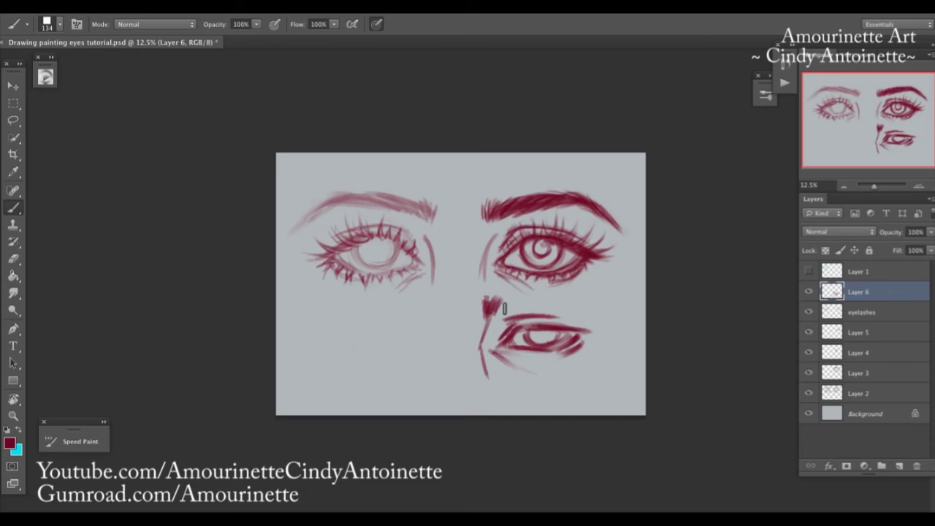
pyautogui.moveTo(500, 315)
pyautogui.mouseDown()
pyautogui.moveTo(539, 293)
pyautogui.moveTo(497, 318)
pyautogui.moveTo(514, 299)
pyautogui.moveTo(572, 295)
pyautogui.moveTo(523, 303)
pyautogui.moveTo(589, 264)
pyautogui.moveTo(566, 300)
pyautogui.moveTo(508, 304)
pyautogui.moveTo(580, 289)
pyautogui.moveTo(615, 320)
pyautogui.mouseUp()
pyautogui.moveTo(543, 293)
pyautogui.mouseDown()
pyautogui.moveTo(589, 294)
pyautogui.moveTo(619, 315)
pyautogui.moveTo(556, 294)
pyautogui.moveTo(578, 291)
pyautogui.moveTo(615, 321)
pyautogui.moveTo(569, 290)
pyautogui.moveTo(542, 293)
pyautogui.mouseUp()
pyautogui.moveTo(491, 315)
pyautogui.mouseDown()
pyautogui.moveTo(478, 343)
pyautogui.moveTo(568, 320)
pyautogui.moveTo(523, 317)
pyautogui.mouseUp()
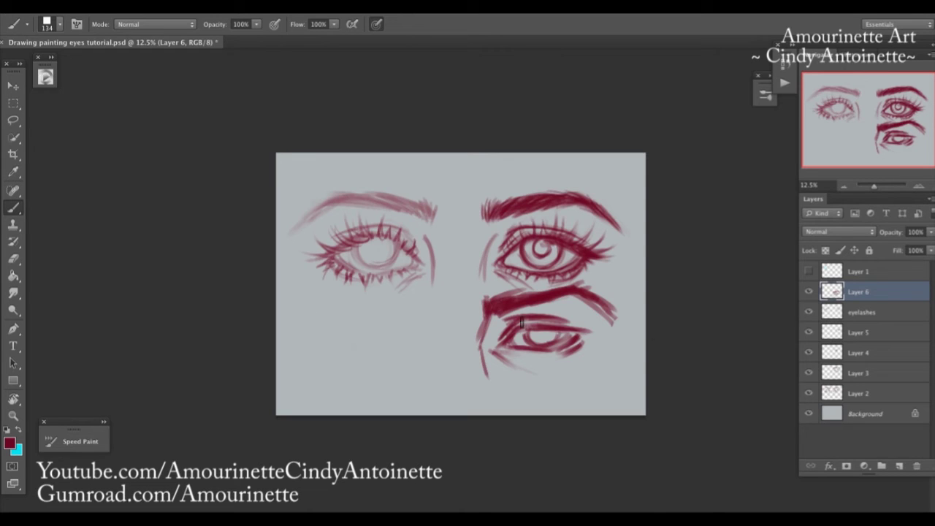
# Step: Delete Layer 6, which holds the small demonstration eye
pyautogui.click(809, 293)
pyautogui.click(809, 292)
pyautogui.press('Delete')
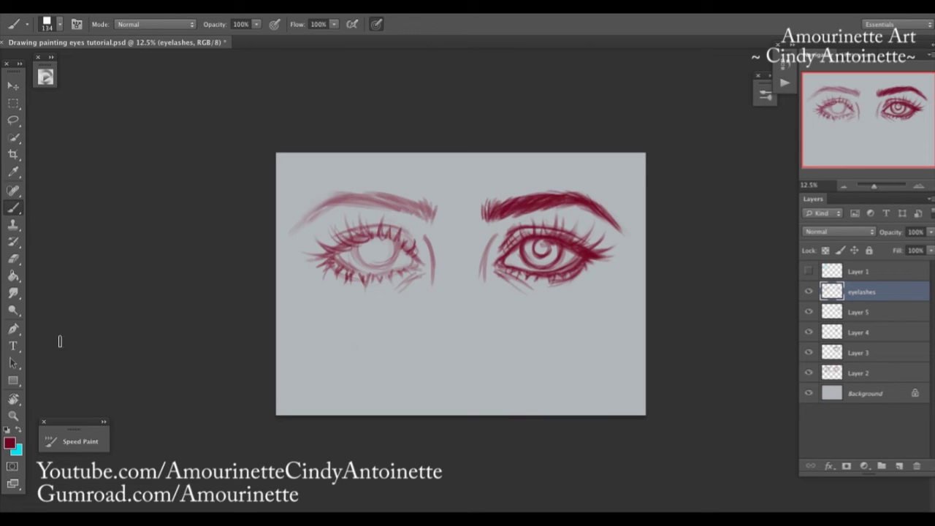
# Step: Examine what Layers 2, 3, 4 and 5 each contribute to the drawing by hiding and showing them
pyautogui.click(13, 415)
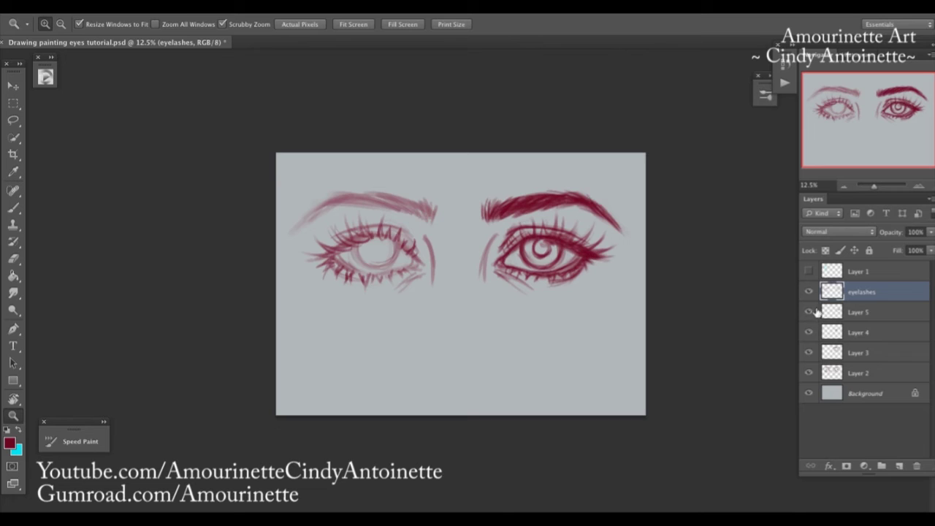
pyautogui.click(809, 352)
pyautogui.click(809, 371)
pyautogui.click(809, 371)
pyautogui.click(810, 371)
pyautogui.click(810, 353)
pyautogui.click(809, 373)
pyautogui.click(809, 352)
pyautogui.click(809, 332)
pyautogui.click(809, 333)
pyautogui.click(809, 312)
pyautogui.click(810, 314)
pyautogui.click(840, 353)
pyautogui.click(809, 353)
pyautogui.click(810, 313)
pyautogui.click(810, 313)
pyautogui.click(810, 313)
pyautogui.click(809, 313)
# Step: Merge Layers 5, 4 and 3 into a single line-work layer
pyautogui.click(865, 320)
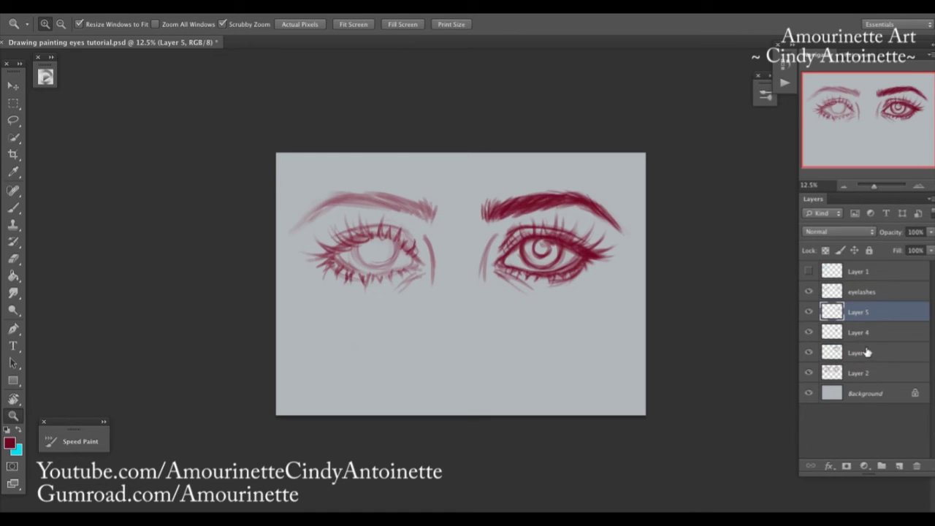
pyautogui.keyDown('shift'); pyautogui.click(869, 351); pyautogui.keyUp('shift')
pyautogui.rightClick(869, 352)
pyautogui.click(778, 388)
# Step: Check the merged line work against the lashes and merge it with the eyelashes layer
pyautogui.click(808, 312)
pyautogui.click(809, 313)
pyautogui.click(809, 313)
pyautogui.click(810, 312)
pyautogui.click(809, 292)
pyautogui.click(809, 292)
pyautogui.keyDown('shift'); pyautogui.click(870, 295); pyautogui.keyUp('shift')
pyautogui.rightClick(870, 294)
pyautogui.click(782, 388)
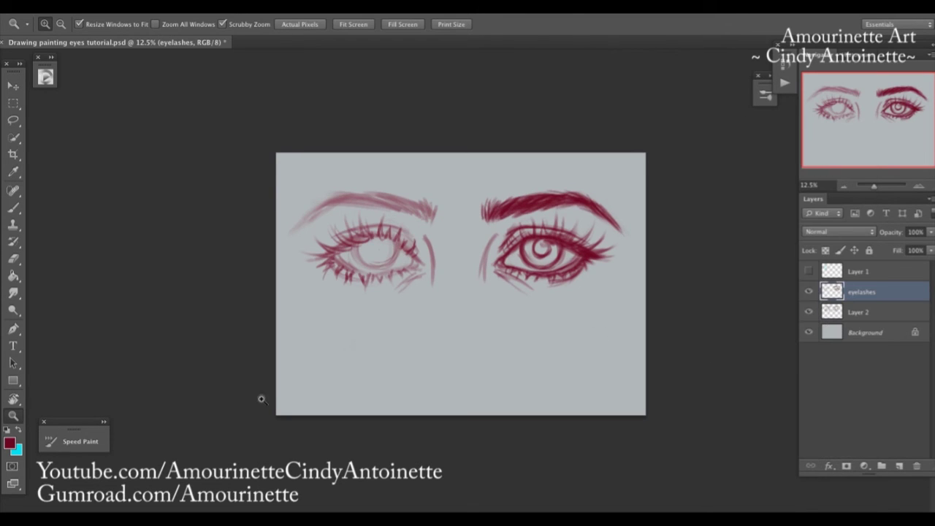
# Step: Flip the canvas horizontally to check the symmetry of the eyes
pyautogui.click(13, 207)
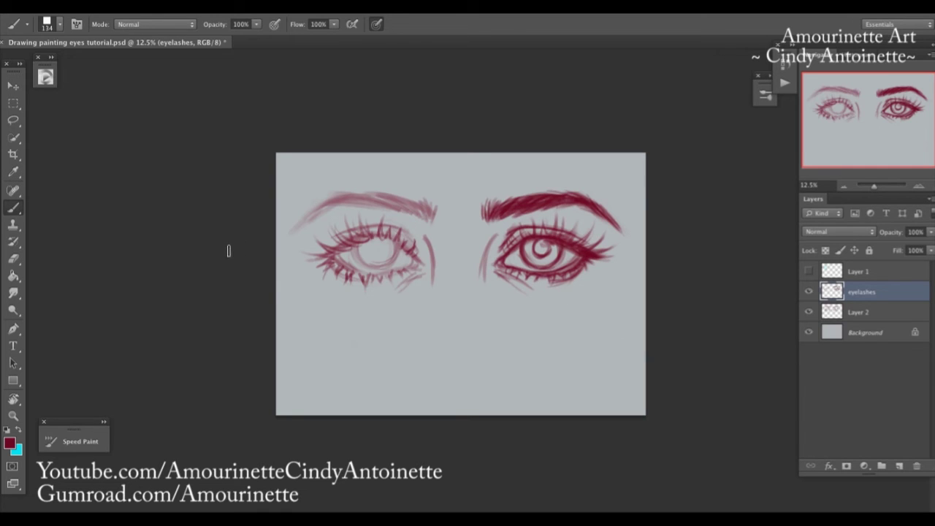
pyautogui.click(156, 7)
pyautogui.click(162, 9)
pyautogui.click(155, 7)
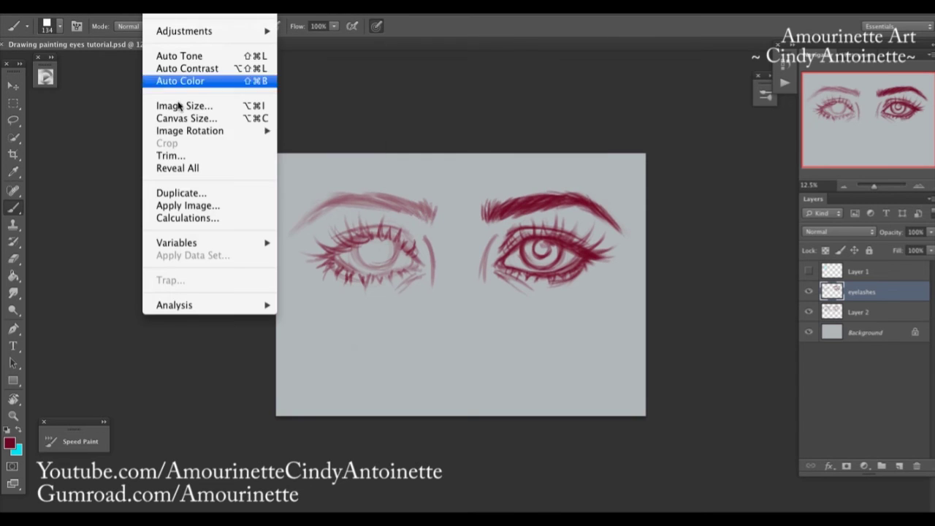
pyautogui.moveTo(199, 133)
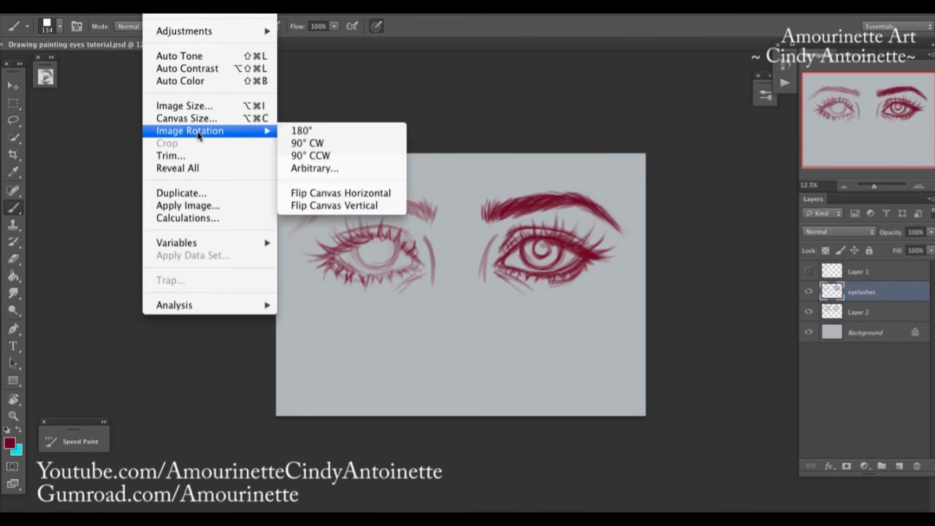
pyautogui.click(357, 195)
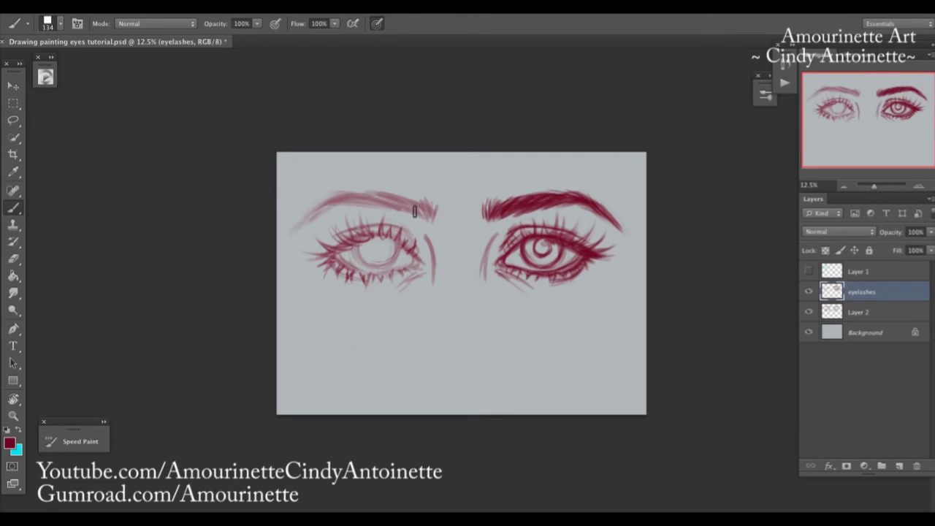
# Step: Compare the merged eyelashes layer with the faint base sketch on Layer 2, leaving both layers shown and eyelashes selected
pyautogui.click(808, 293)
pyautogui.click(809, 293)
pyautogui.click(809, 292)
pyautogui.click(809, 292)
pyautogui.click(808, 292)
pyautogui.click(845, 316)
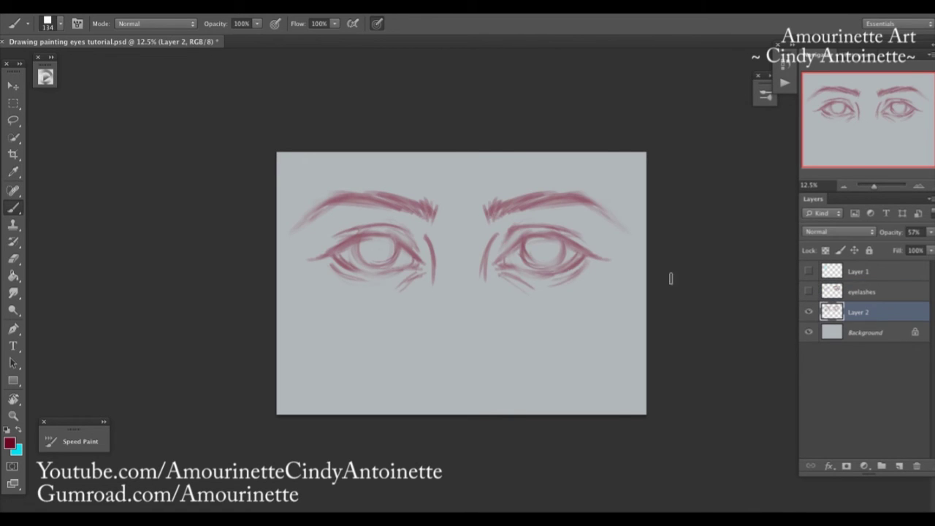
pyautogui.click(809, 312)
pyautogui.click(808, 312)
pyautogui.click(809, 292)
pyautogui.click(833, 292)
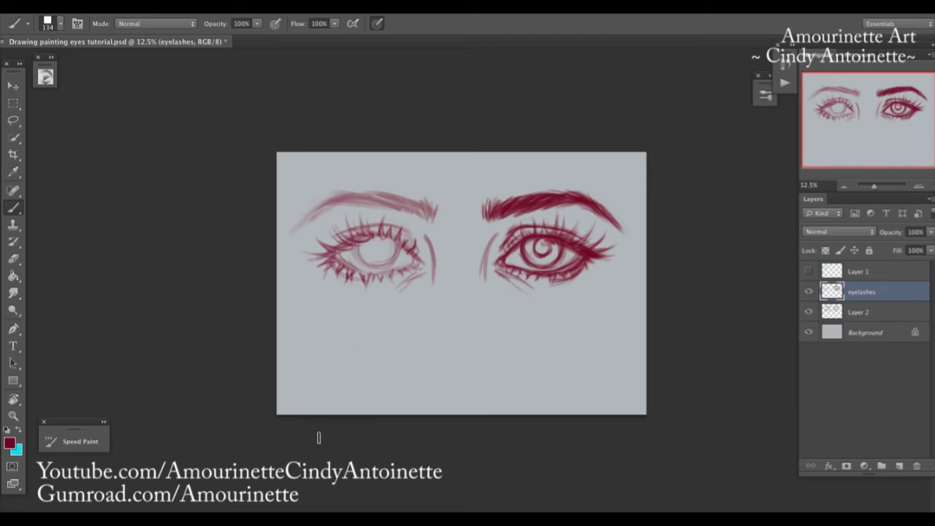
# Step: Zoom in to 16.67% and add a new empty layer directly above the Background
pyautogui.click(15, 415)
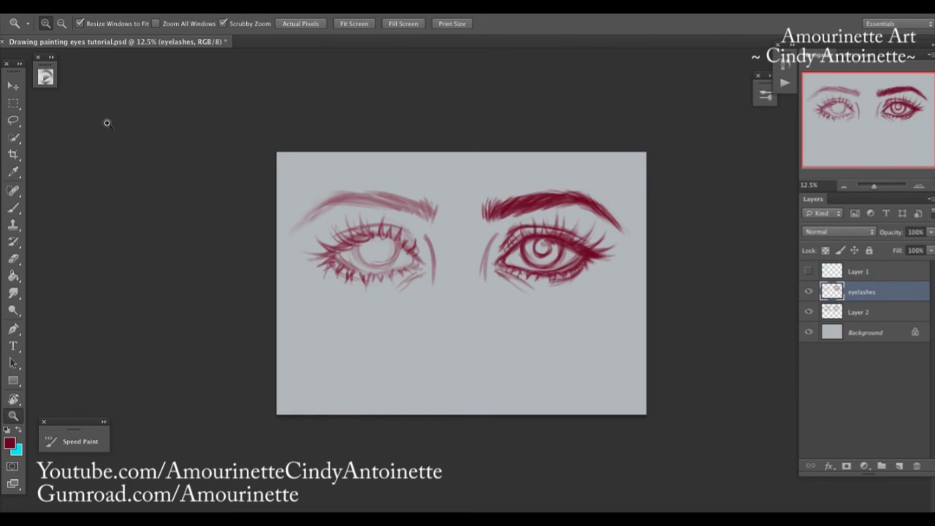
pyautogui.click(544, 248)
pyautogui.click(876, 335)
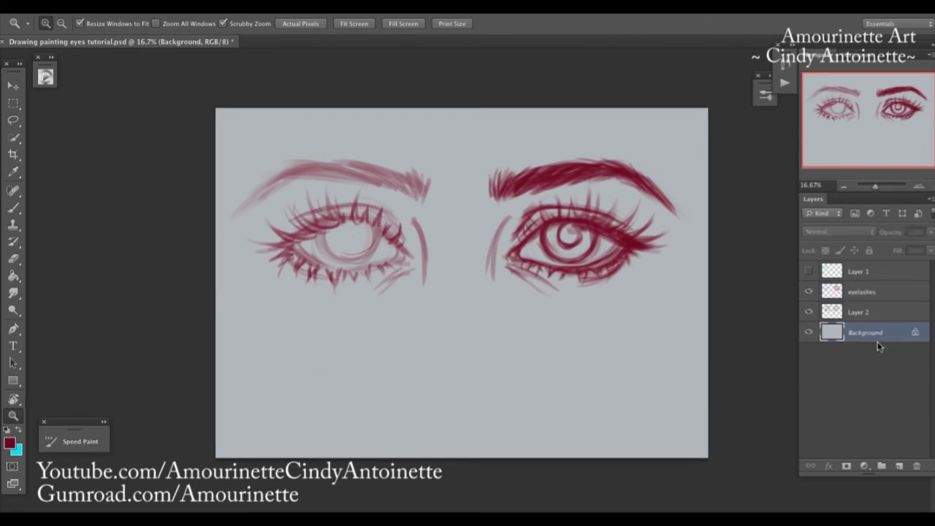
pyautogui.click(898, 466)
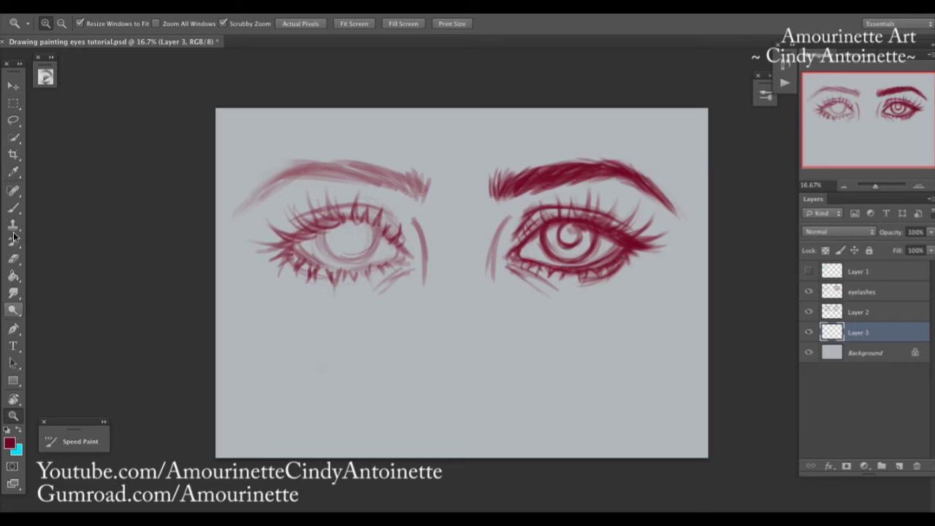
pyautogui.click(12, 209)
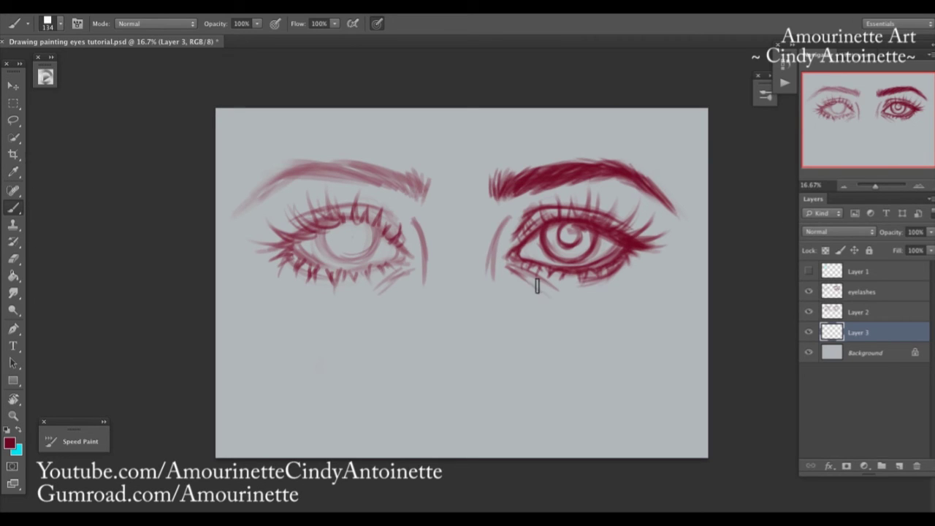
# Step: Examine which lines around the eyes exist only on Layer 2 and which are on the eyelashes layer
pyautogui.click(809, 292)
pyautogui.click(809, 292)
pyautogui.click(832, 292)
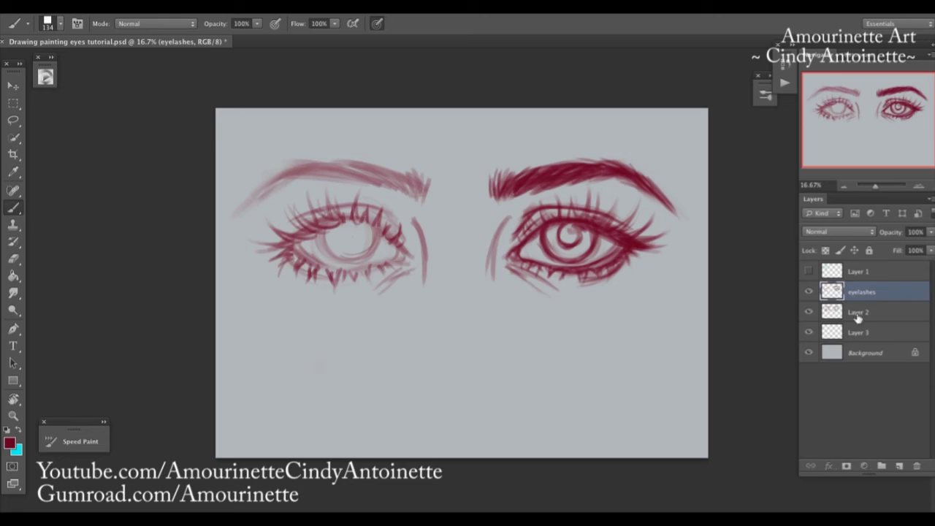
pyautogui.click(833, 313)
pyautogui.click(809, 312)
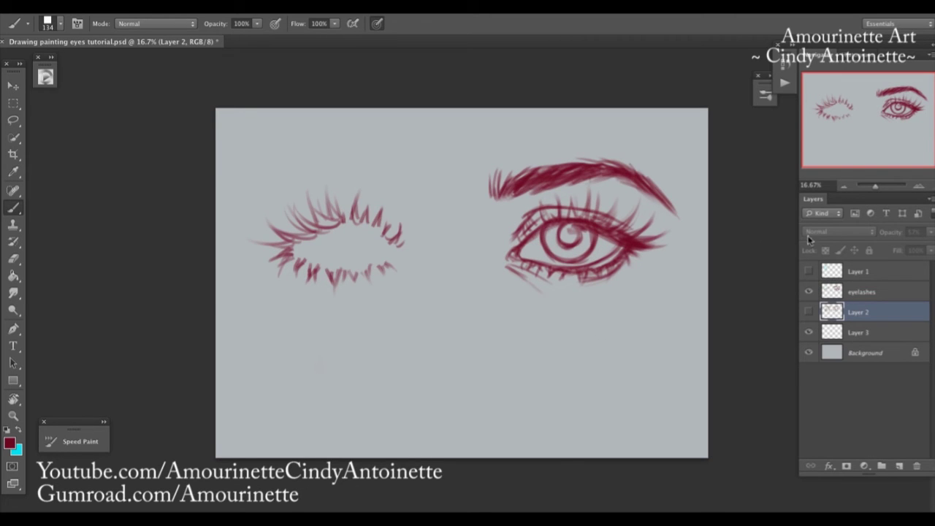
pyautogui.click(809, 312)
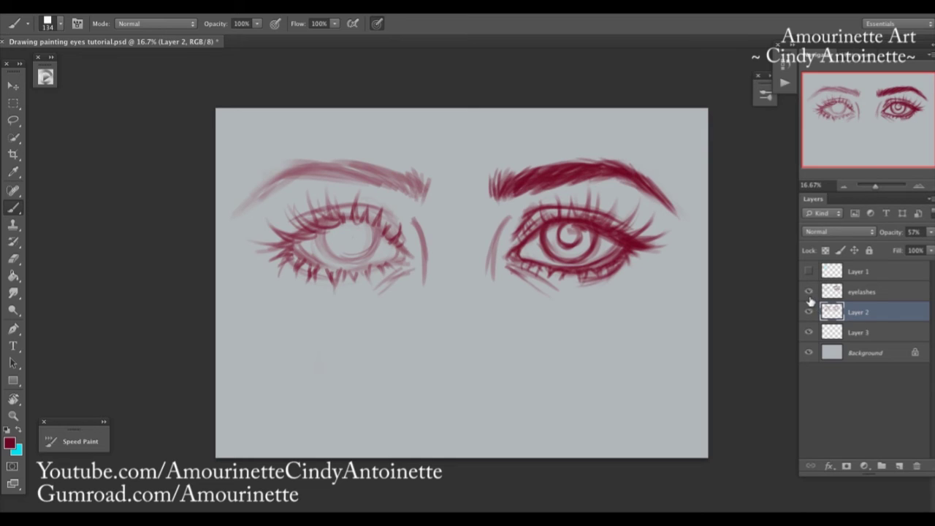
pyautogui.click(808, 292)
pyautogui.click(862, 292)
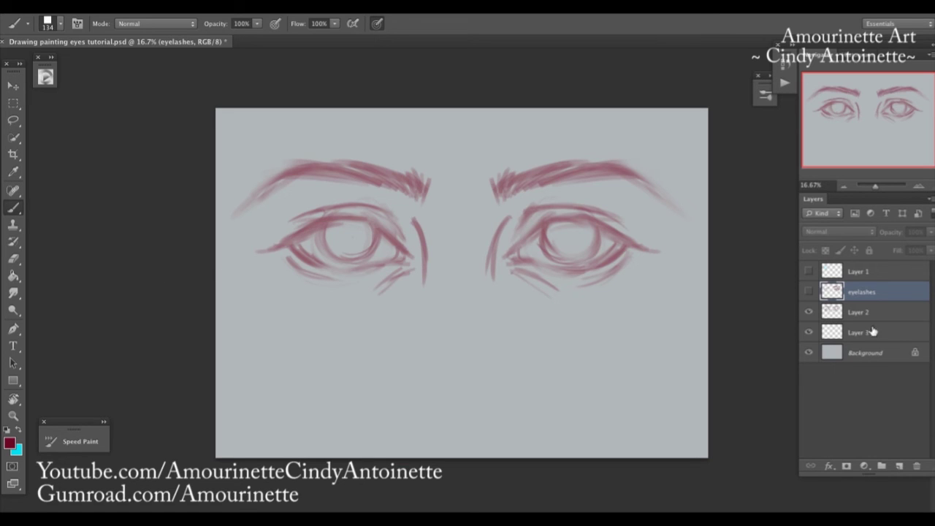
pyautogui.click(809, 292)
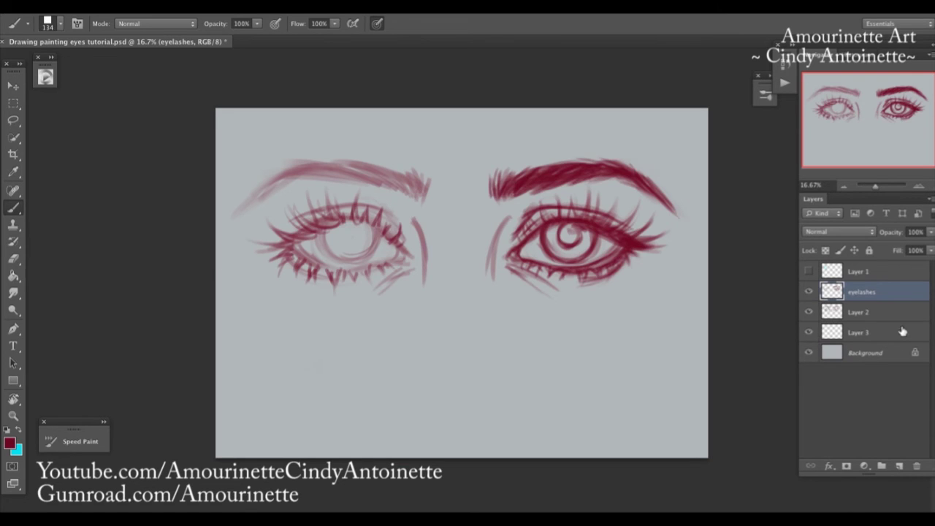
pyautogui.click(820, 334)
pyautogui.click(809, 312)
pyautogui.click(809, 312)
pyautogui.click(809, 312)
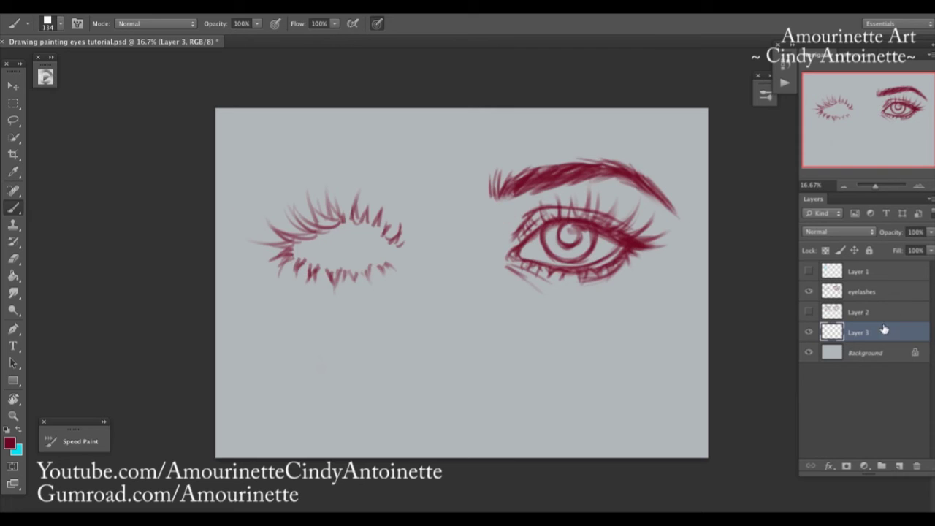
pyautogui.click(857, 312)
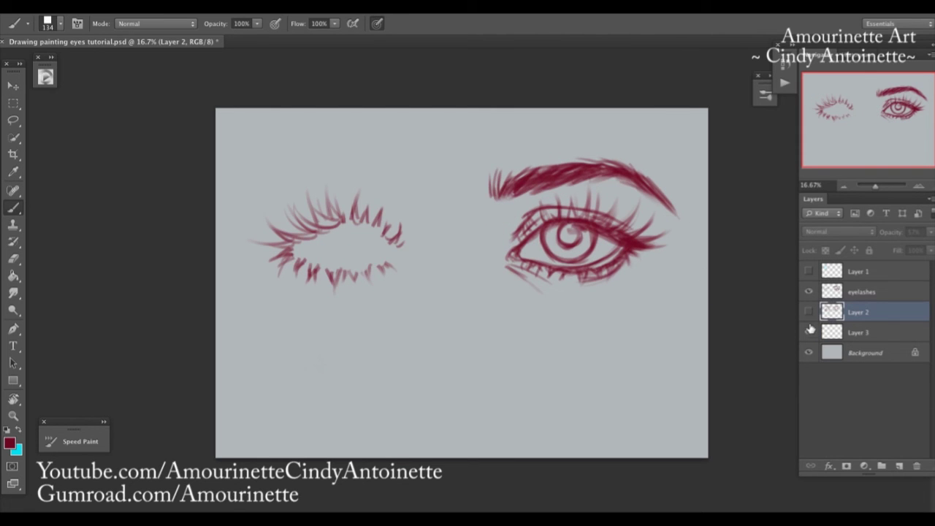
pyautogui.click(809, 312)
# Step: On the eyelashes layer, redraw the nose-bridge line beside the right-hand eye's inner corner with an 86 px brush
pyautogui.click(824, 291)
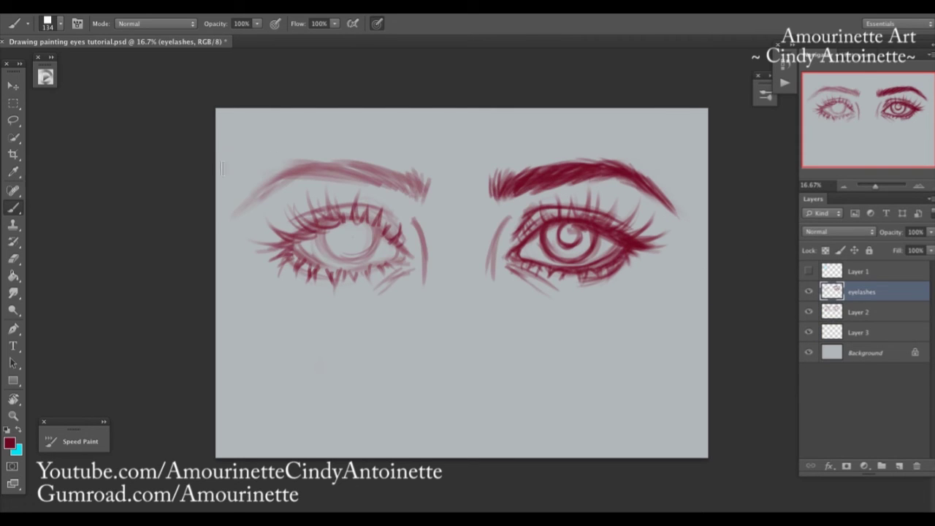
pyautogui.moveTo(501, 214); pyautogui.dragTo(491, 250)
pyautogui.click(808, 293)
pyautogui.click(809, 292)
pyautogui.rightClick(523, 195)
pyautogui.moveTo(624, 227); pyautogui.dragTo(593, 227)
pyautogui.click(587, 68)
pyautogui.moveTo(494, 233); pyautogui.dragTo(493, 285)
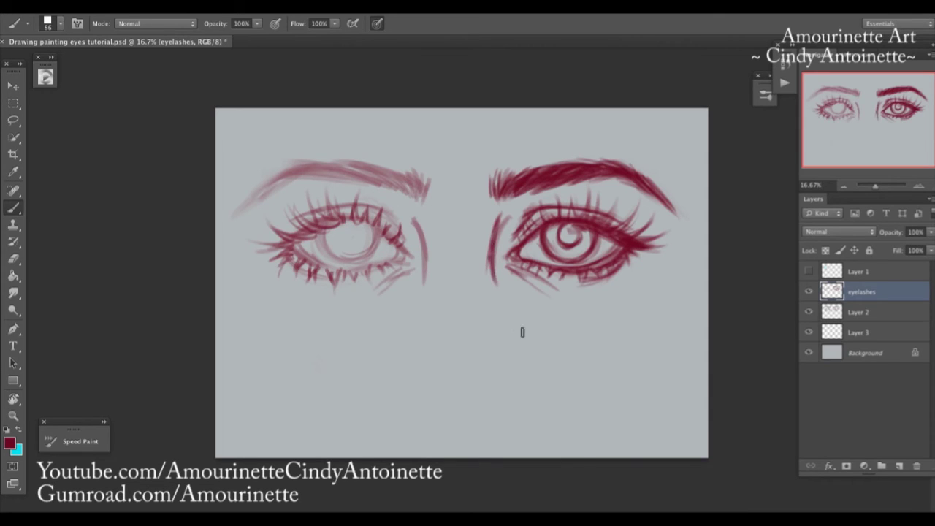
# Step: Soften the right-hand nose-bridge line with the 182 px eraser, then hide Layer 2 to isolate the refined lines
pyautogui.click(18, 258)
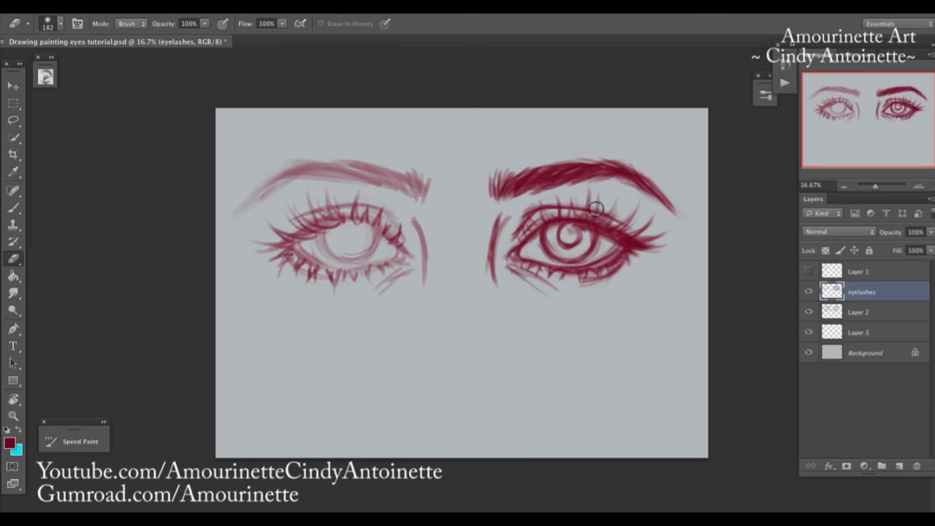
pyautogui.moveTo(507, 218); pyautogui.dragTo(492, 306)
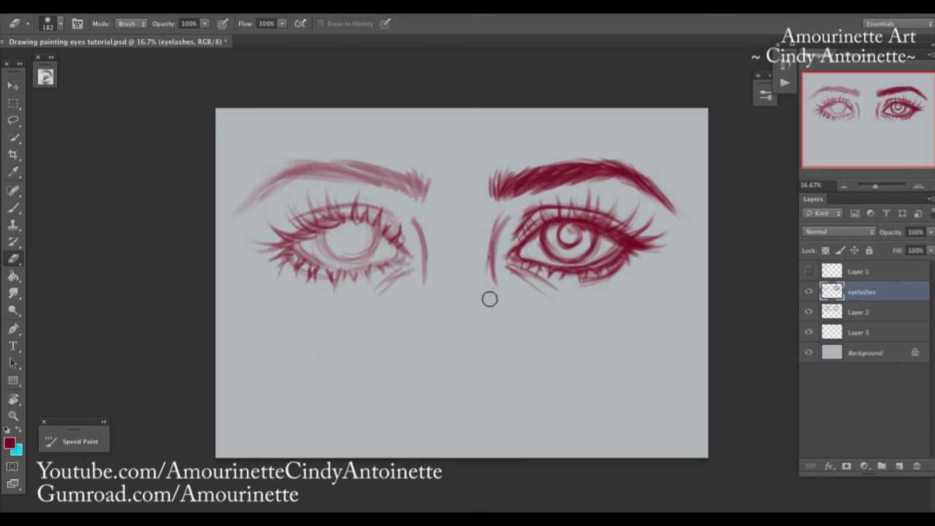
pyautogui.click(23, 209)
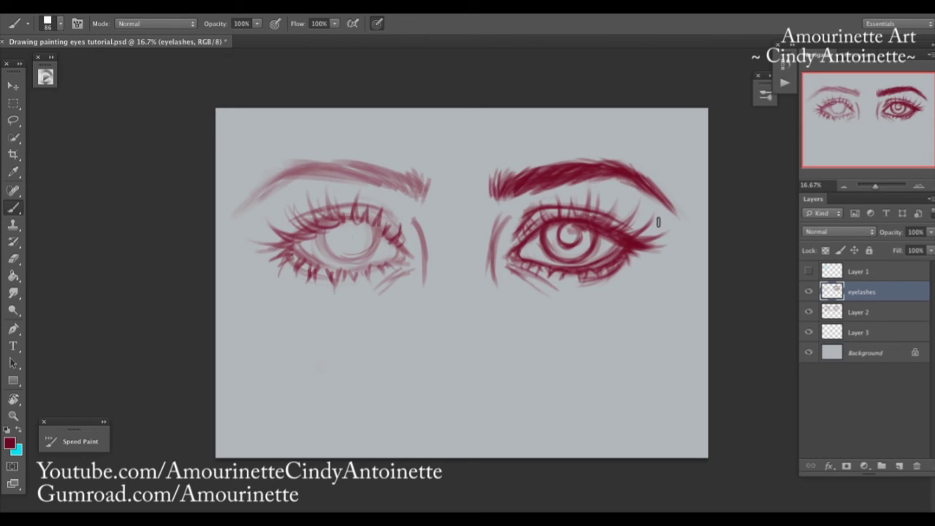
pyautogui.click(809, 312)
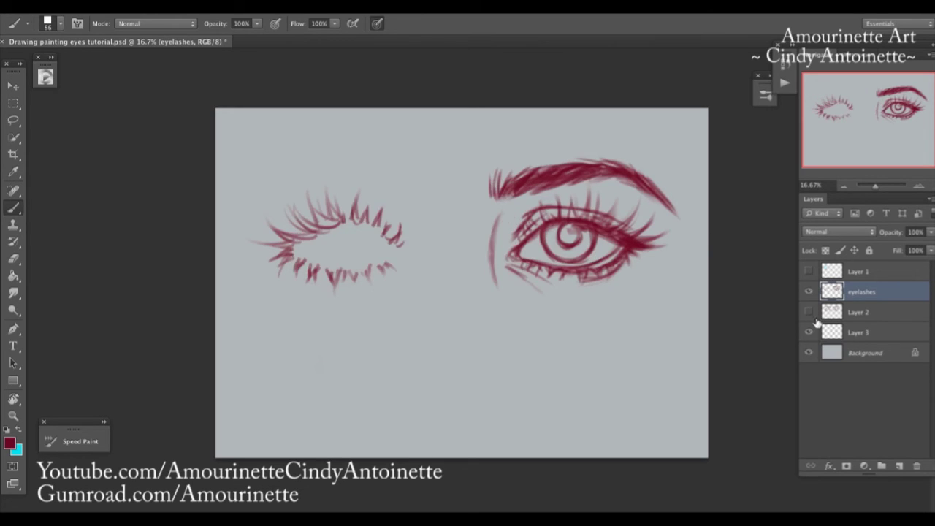
# Step: Add a new layer directly above the Background and set the foreground colour to a peach skin tone, RGB 223, 189, 164
pyautogui.click(881, 333)
pyautogui.click(882, 353)
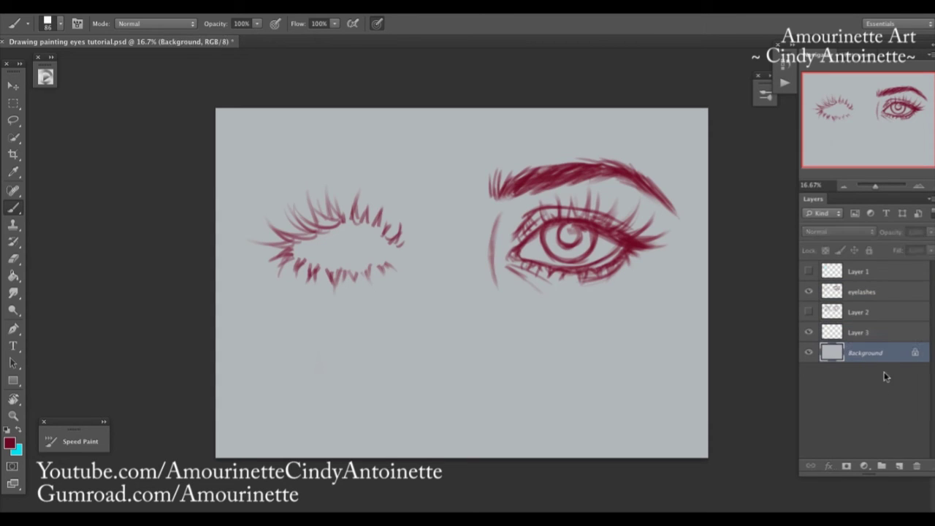
pyautogui.click(899, 467)
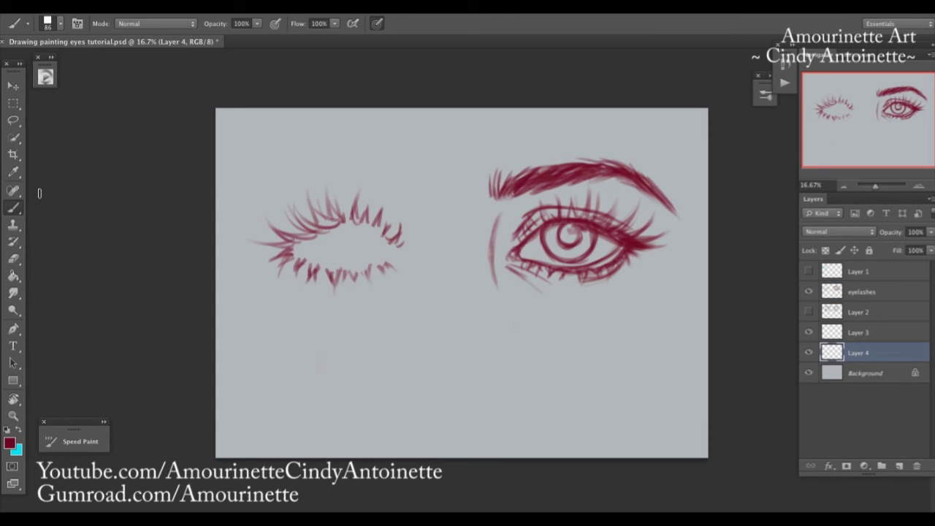
pyautogui.click(20, 431)
pyautogui.click(9, 442)
pyautogui.moveTo(639, 449); pyautogui.dragTo(639, 451)
pyautogui.click(501, 318)
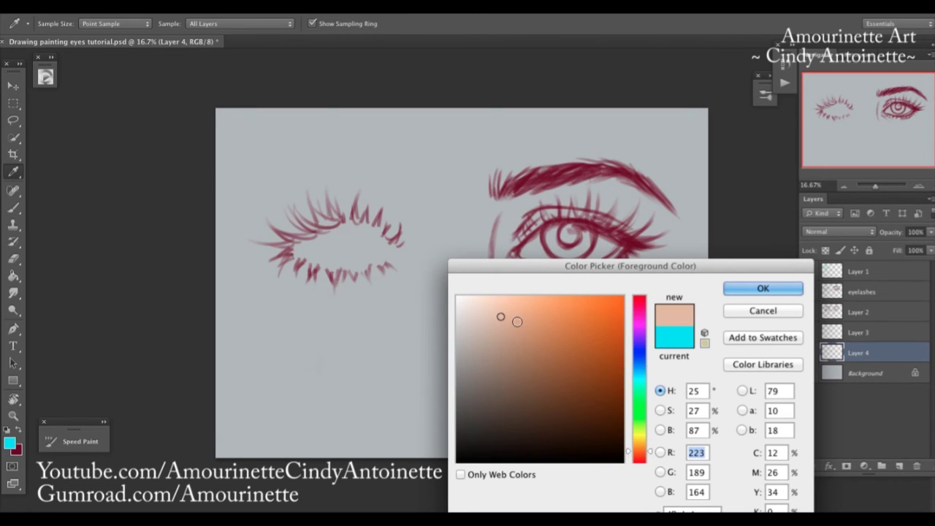
pyautogui.click(753, 288)
pyautogui.click(15, 104)
pyautogui.moveTo(477, 130)
pyautogui.mouseDown()
pyautogui.moveTo(543, 257)
pyautogui.moveTo(700, 322)
pyautogui.moveTo(467, 165)
pyautogui.moveTo(672, 315)
pyautogui.moveTo(695, 316)
pyautogui.mouseUp()
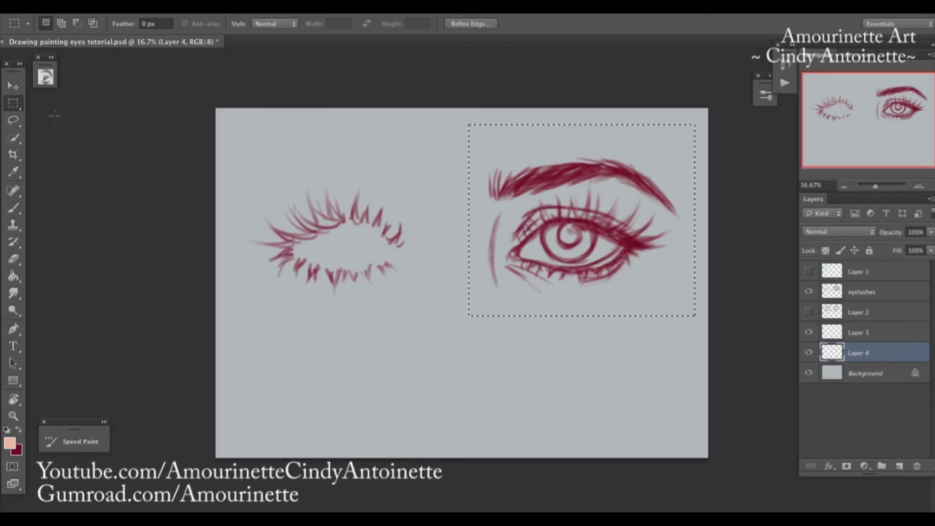
pyautogui.click(13, 120)
pyautogui.hotkey('ctrl', 'd')
pyautogui.moveTo(669, 155)
pyautogui.mouseDown()
pyautogui.moveTo(578, 141)
pyautogui.moveTo(503, 149)
pyautogui.moveTo(447, 243)
pyautogui.mouseUp()
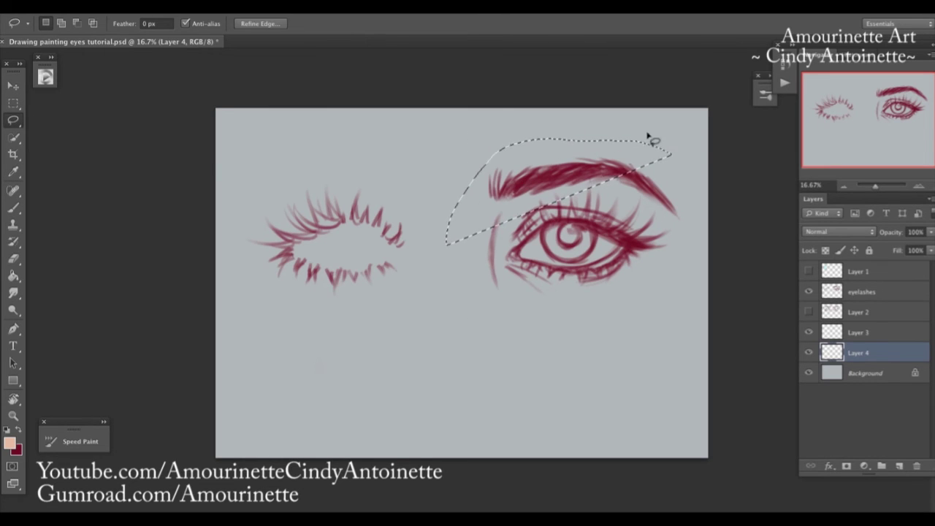
pyautogui.hotkey('ctrl', 'd')
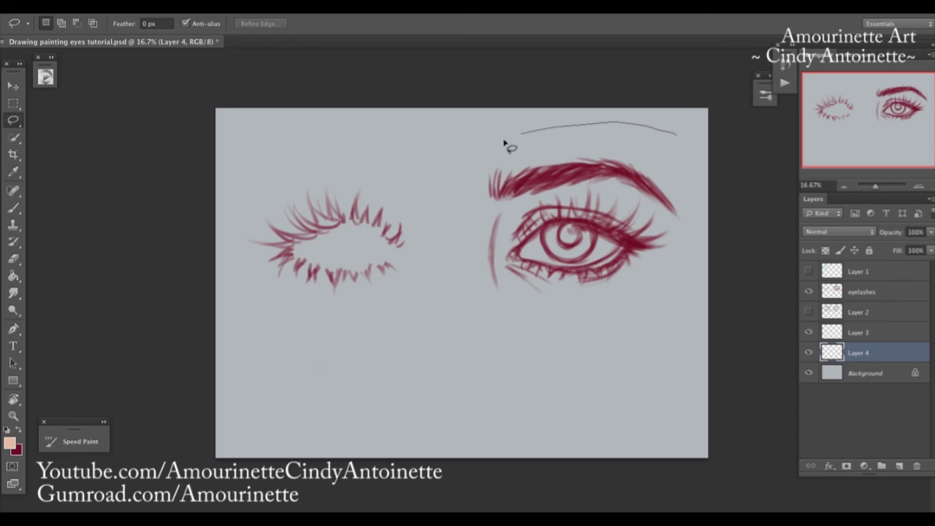
# Step: Lasso a rounded area around the right-hand eye and eyebrow and fill it with the peach skin tone on Layer 4
pyautogui.moveTo(455, 191)
pyautogui.mouseDown()
pyautogui.moveTo(445, 229)
pyautogui.moveTo(483, 301)
pyautogui.mouseUp()
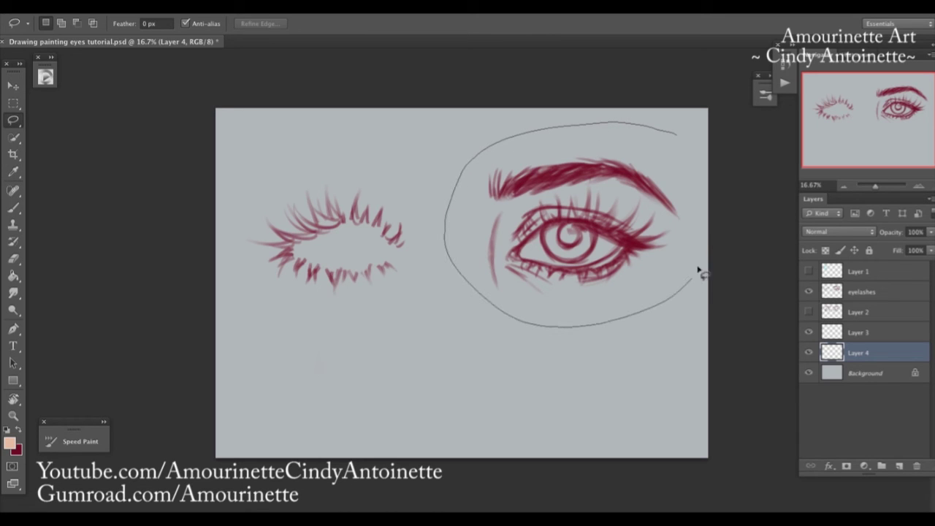
pyautogui.moveTo(692, 163); pyautogui.dragTo(686, 150)
pyautogui.press('alt')
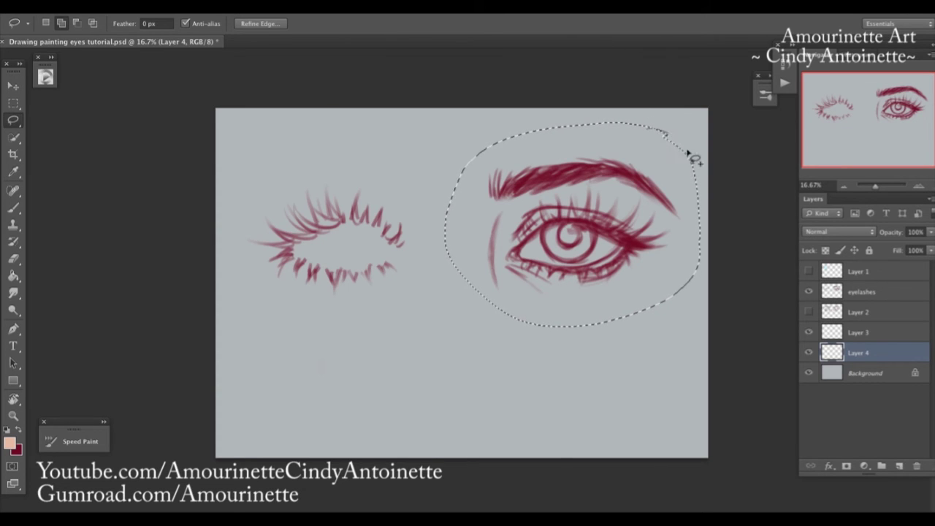
pyautogui.click(13, 276)
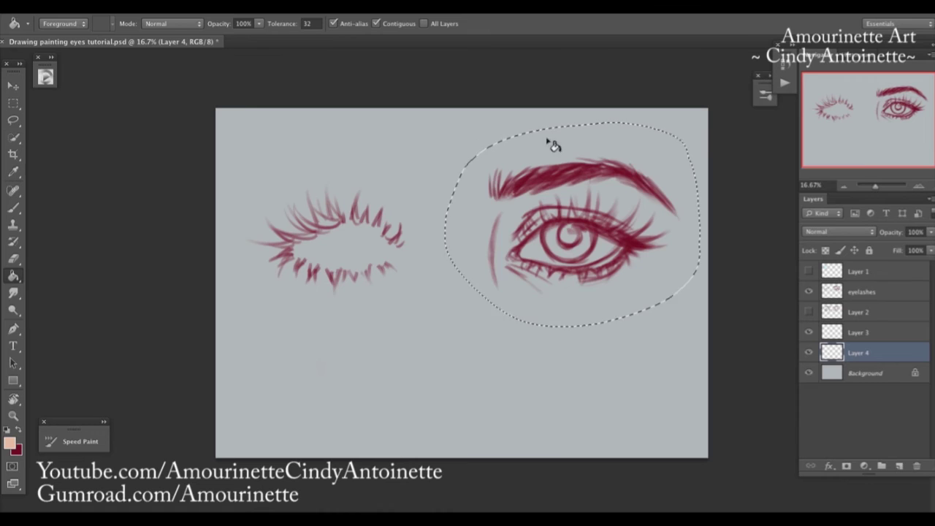
pyautogui.click(625, 171)
# Step: Set the foreground colour to a pale blue-grey, #d5e0e5, for the white of the eye
pyautogui.press('b')
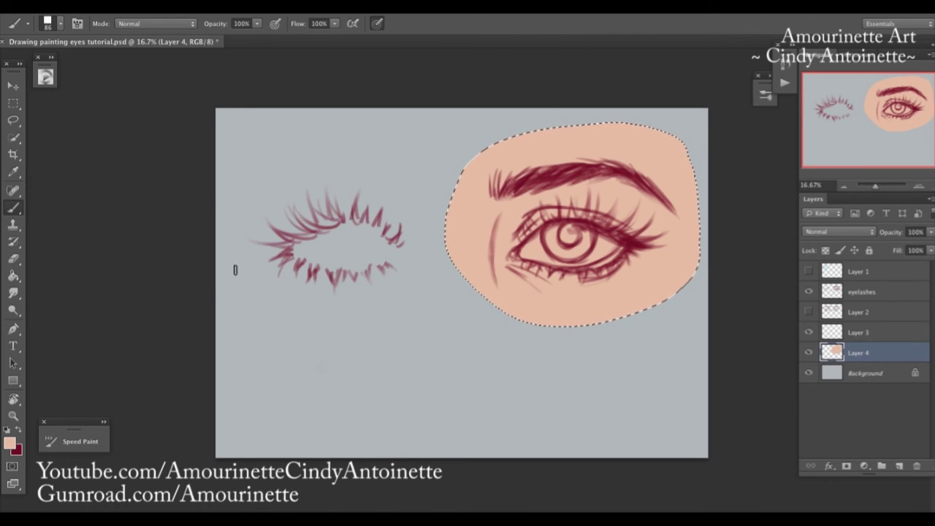
pyautogui.click(14, 446)
pyautogui.moveTo(548, 264); pyautogui.dragTo(197, 261)
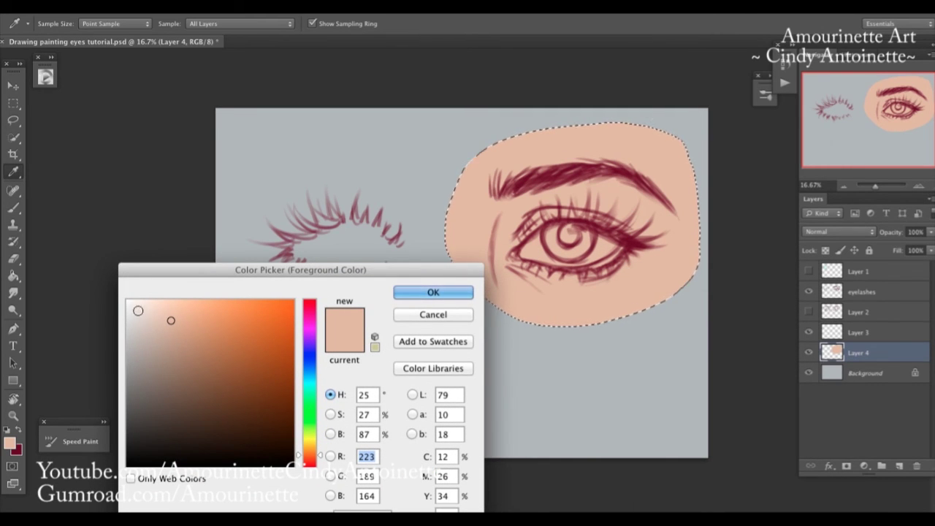
pyautogui.moveTo(171, 320)
pyautogui.mouseDown()
pyautogui.moveTo(128, 301)
pyautogui.moveTo(128, 314)
pyautogui.mouseUp()
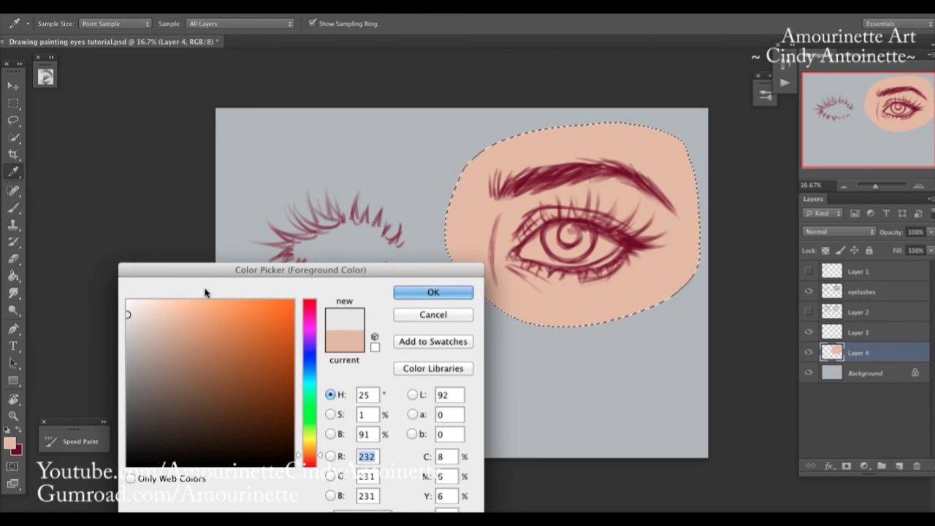
pyautogui.moveTo(203, 280); pyautogui.dragTo(199, 230)
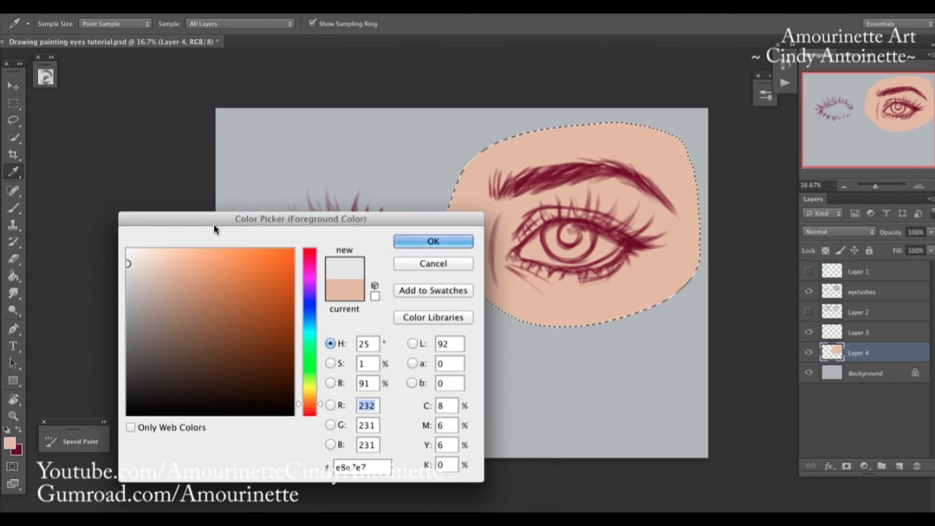
pyautogui.moveTo(221, 217); pyautogui.dragTo(246, 175)
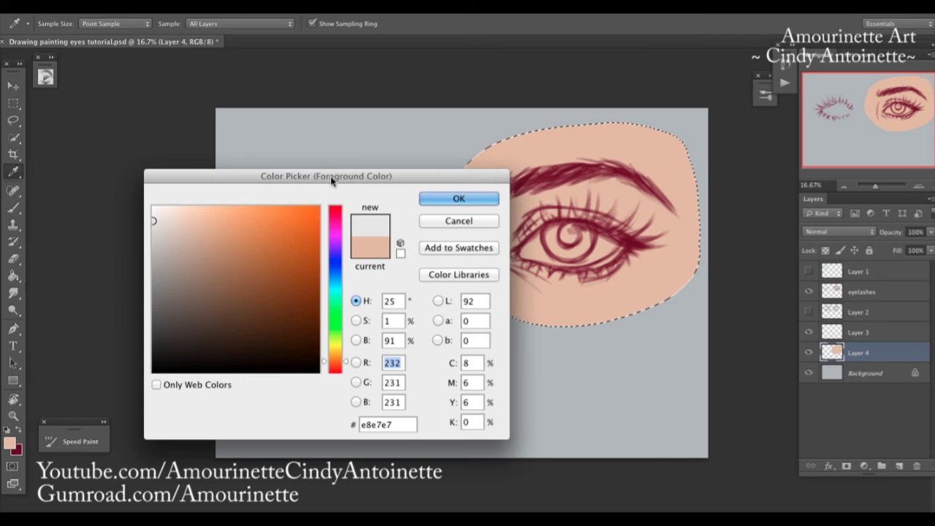
pyautogui.moveTo(326, 181); pyautogui.dragTo(328, 179)
pyautogui.click(157, 216)
pyautogui.click(343, 284)
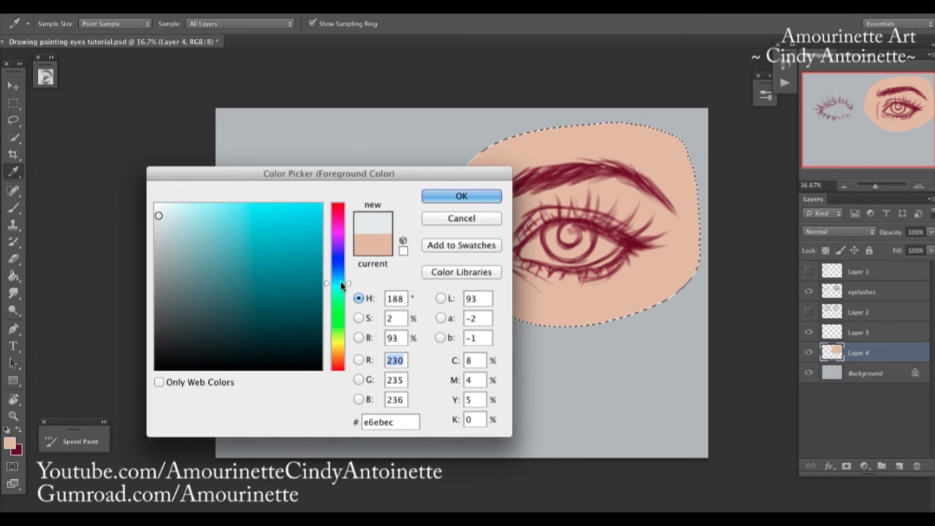
pyautogui.moveTo(347, 285); pyautogui.dragTo(348, 278)
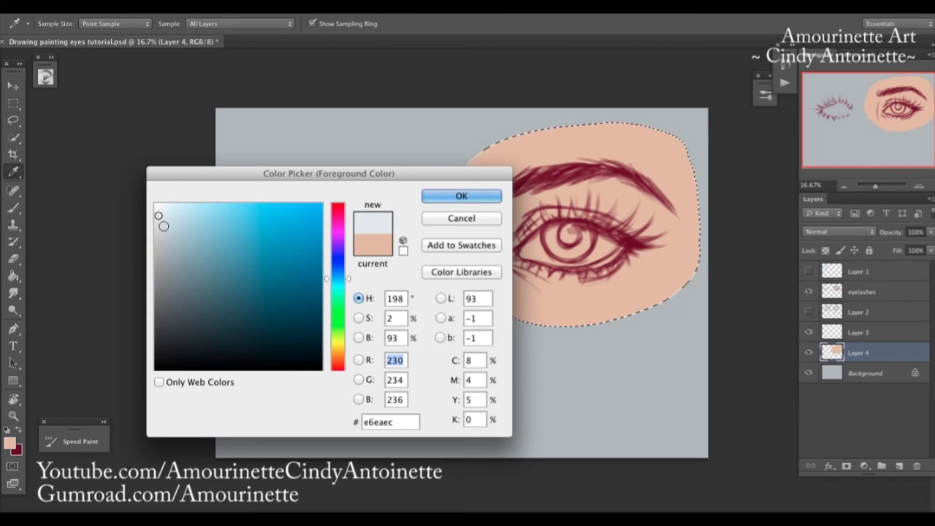
pyautogui.moveTo(167, 225)
pyautogui.mouseDown()
pyautogui.moveTo(166, 235)
pyautogui.moveTo(166, 220)
pyautogui.mouseUp()
pyautogui.click(461, 196)
# Step: Paint the white of the right-hand eye around the iris with a 180 px brush
pyautogui.press('b')
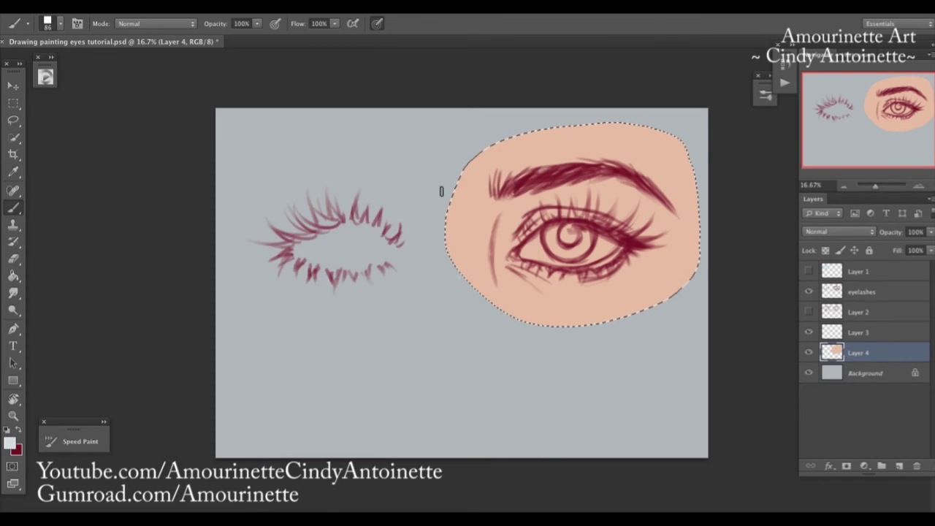
pyautogui.rightClick(632, 232)
pyautogui.click(629, 227)
pyautogui.click(584, 66)
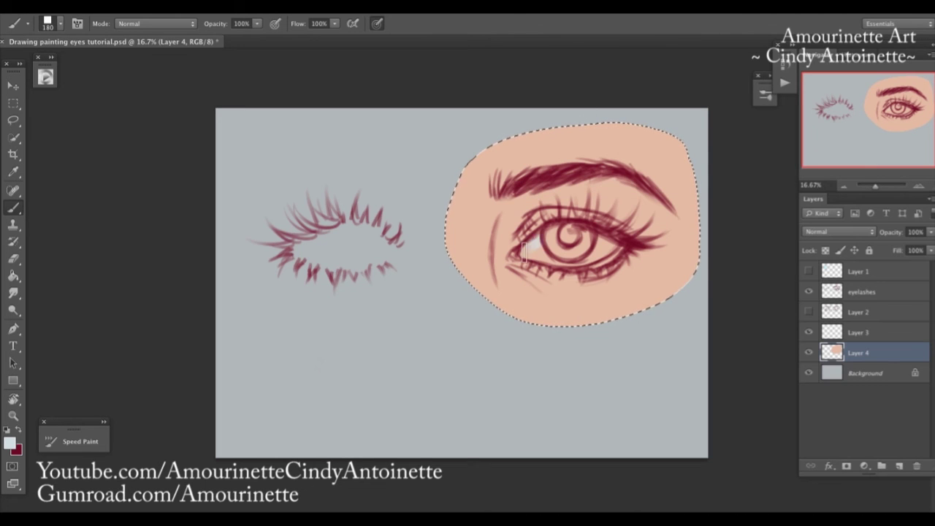
pyautogui.moveTo(548, 253)
pyautogui.mouseDown()
pyautogui.moveTo(536, 233)
pyautogui.moveTo(549, 258)
pyautogui.moveTo(598, 238)
pyautogui.moveTo(563, 263)
pyautogui.moveTo(614, 243)
pyautogui.moveTo(551, 245)
pyautogui.mouseUp()
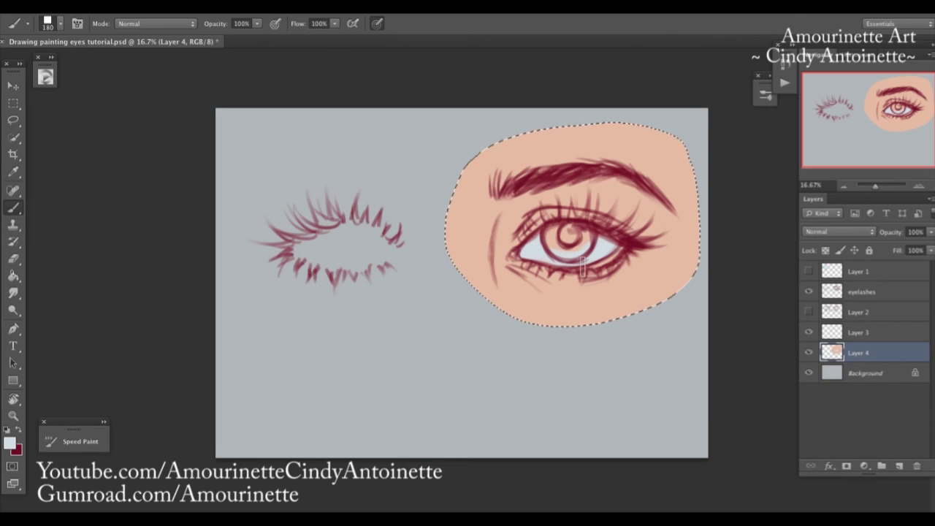
# Step: Paint the right-hand eye's inner corner and lower lash line in dark red-brown #541407 with an 89 px brush
pyautogui.click(11, 443)
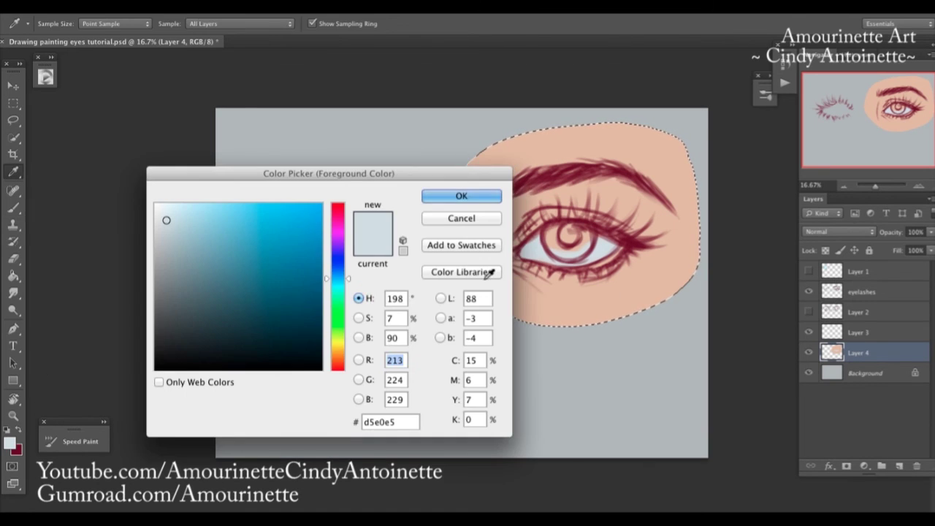
pyautogui.moveTo(330, 219); pyautogui.dragTo(331, 366)
pyautogui.moveTo(298, 329); pyautogui.dragTo(309, 315)
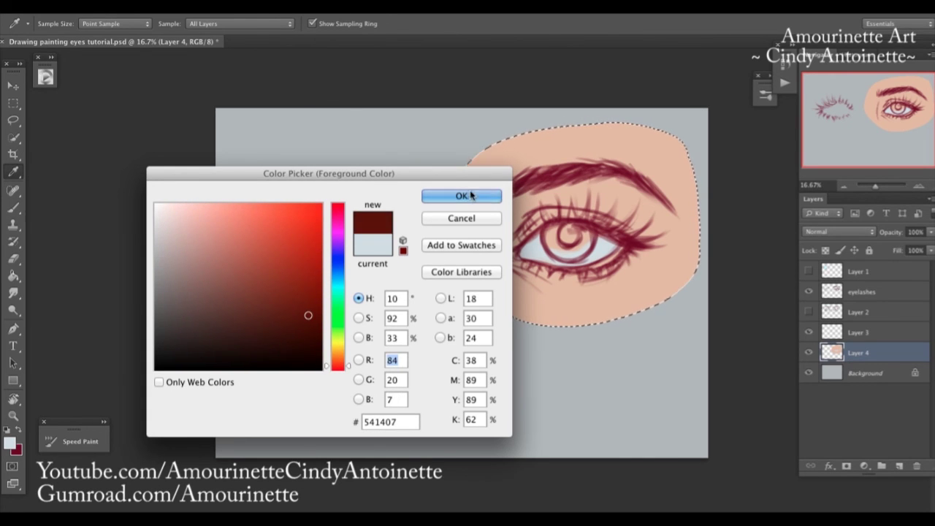
pyautogui.click(469, 195)
pyautogui.rightClick(574, 244)
pyautogui.click(600, 228)
pyautogui.click(512, 255)
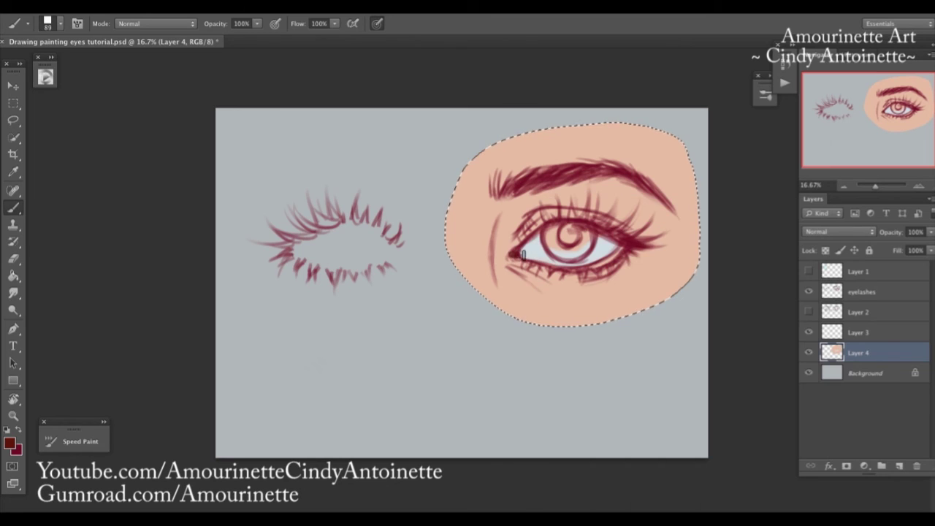
pyautogui.moveTo(605, 260); pyautogui.dragTo(560, 267)
# Step: Switch to a brighter crimson with hue 353° and shade the edges of the right-hand eye's white with a 167 px brush
pyautogui.click(10, 443)
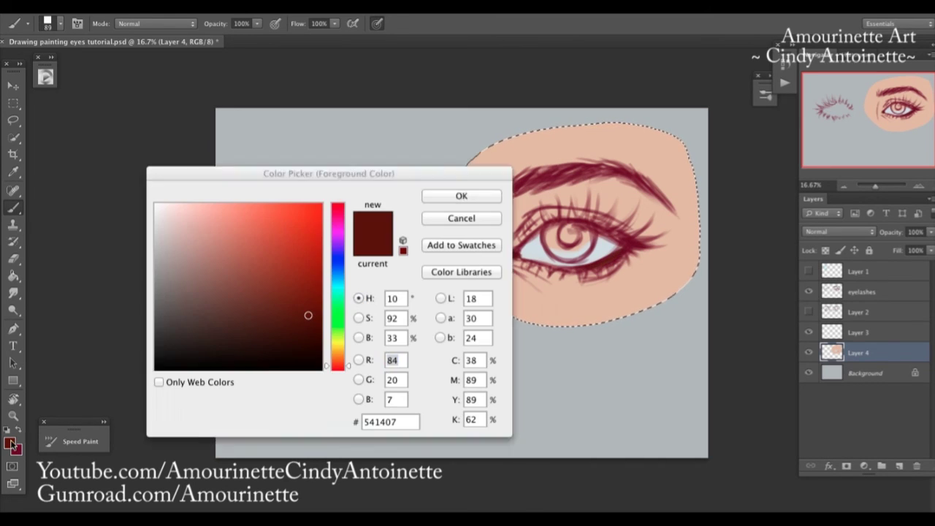
pyautogui.moveTo(336, 226); pyautogui.dragTo(337, 207)
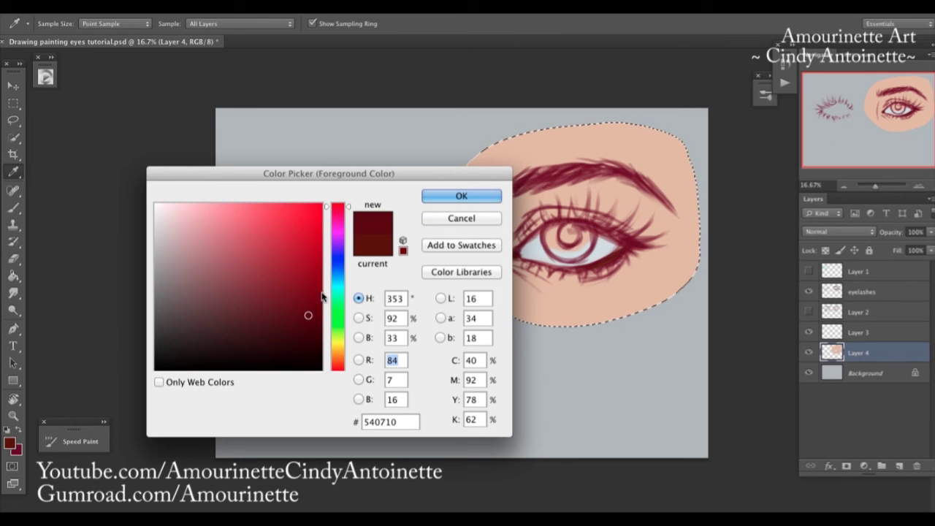
pyautogui.moveTo(304, 313); pyautogui.dragTo(308, 296)
pyautogui.click(484, 198)
pyautogui.press('b')
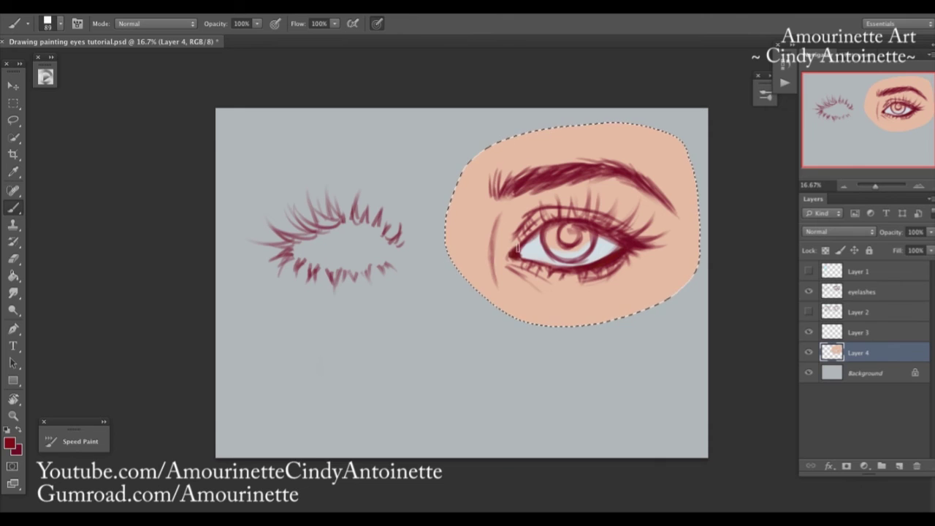
pyautogui.rightClick(591, 264)
pyautogui.click(624, 226)
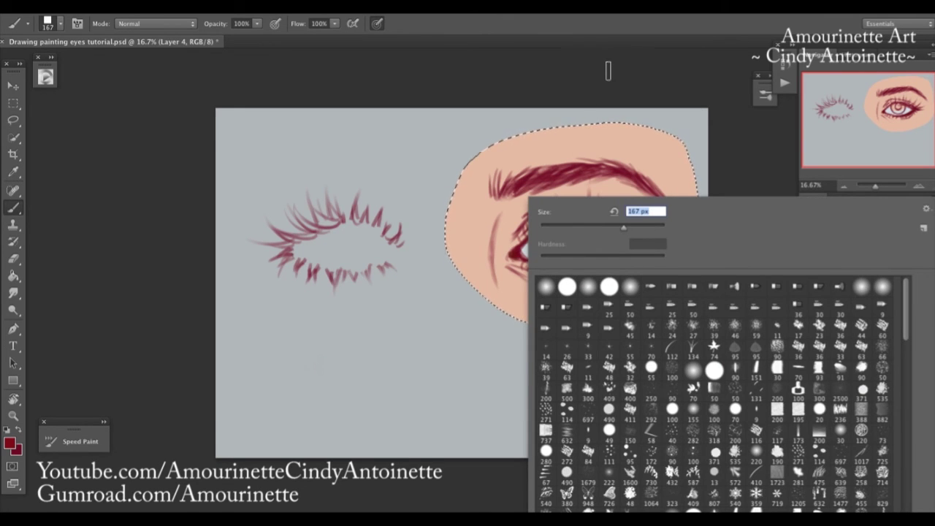
pyautogui.click(603, 70)
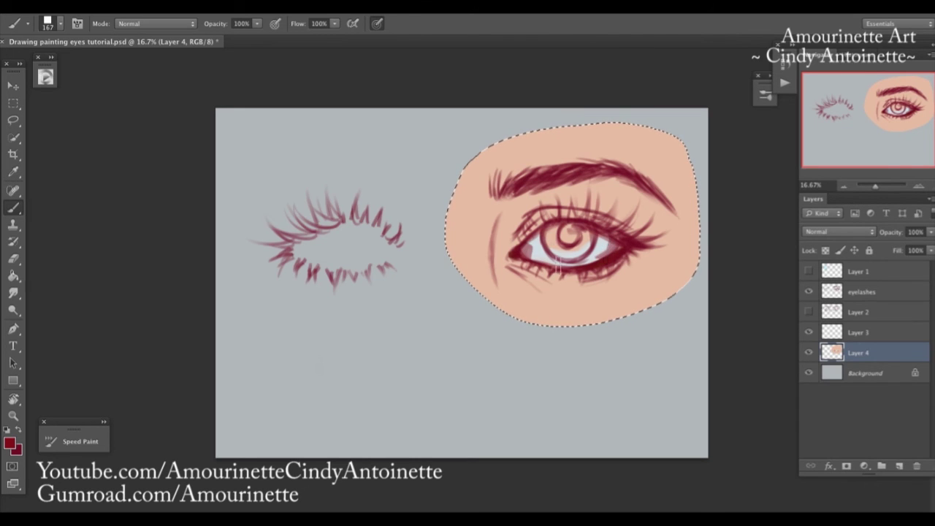
# Step: Sample the mauve shading near the right-hand eye and shift the foreground colour to a warmer, more saturated salmon pink
pyautogui.keyDown('alt'); pyautogui.click(508, 271); pyautogui.keyUp('alt')
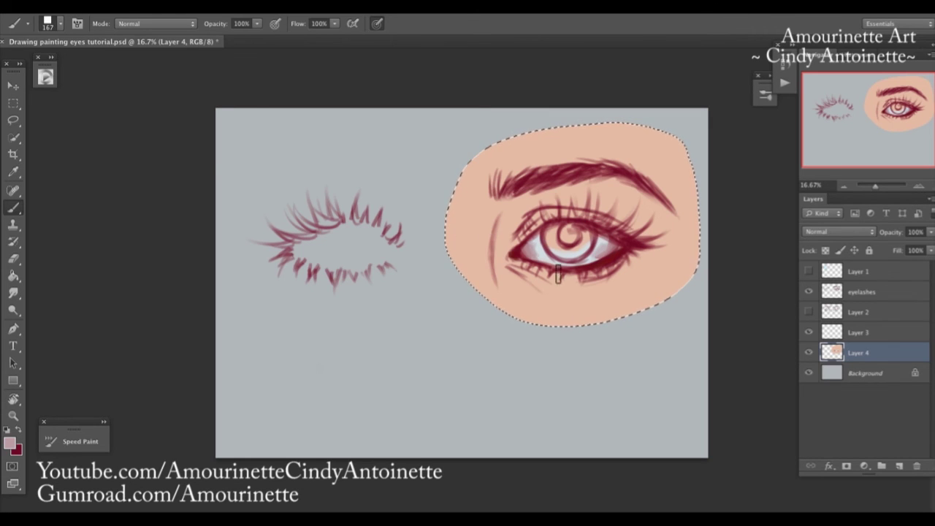
pyautogui.click(9, 443)
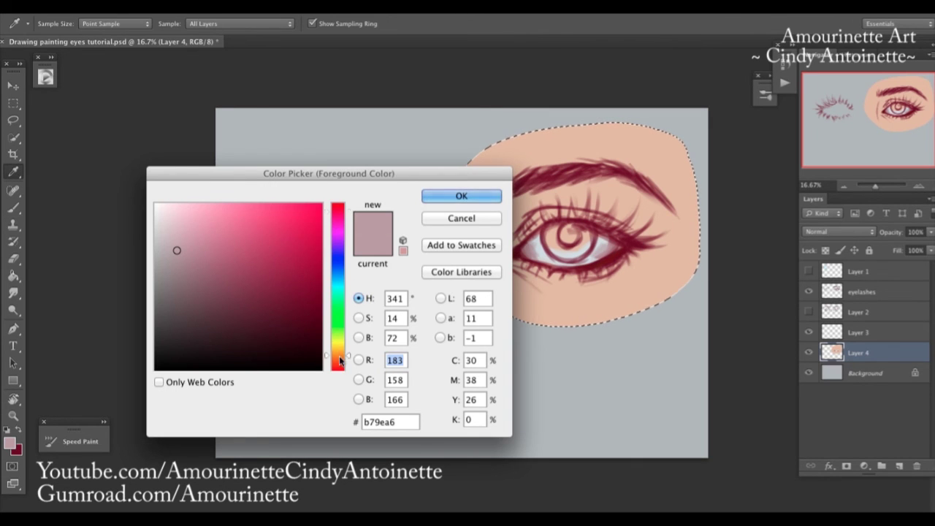
pyautogui.moveTo(340, 357); pyautogui.dragTo(340, 364)
pyautogui.moveTo(204, 250)
pyautogui.mouseDown()
pyautogui.moveTo(206, 259)
pyautogui.moveTo(234, 255)
pyautogui.moveTo(235, 245)
pyautogui.mouseUp()
pyautogui.click(461, 197)
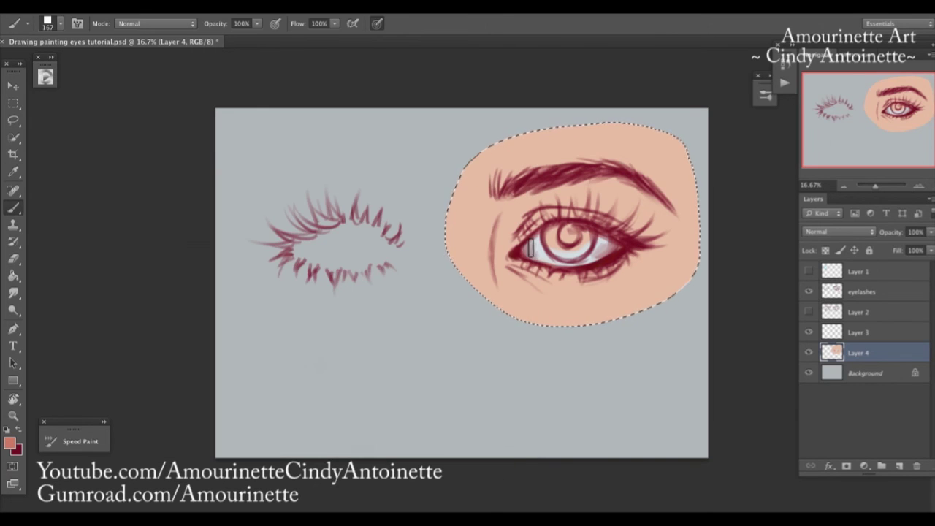
# Step: Tint and blend the corners of the right-hand eye's white with salmon pink and tones sampled from the eye
pyautogui.keyDown('alt'); pyautogui.click(602, 245); pyautogui.keyUp('alt')
pyautogui.keyDown('alt'); pyautogui.click(543, 256); pyautogui.keyUp('alt')
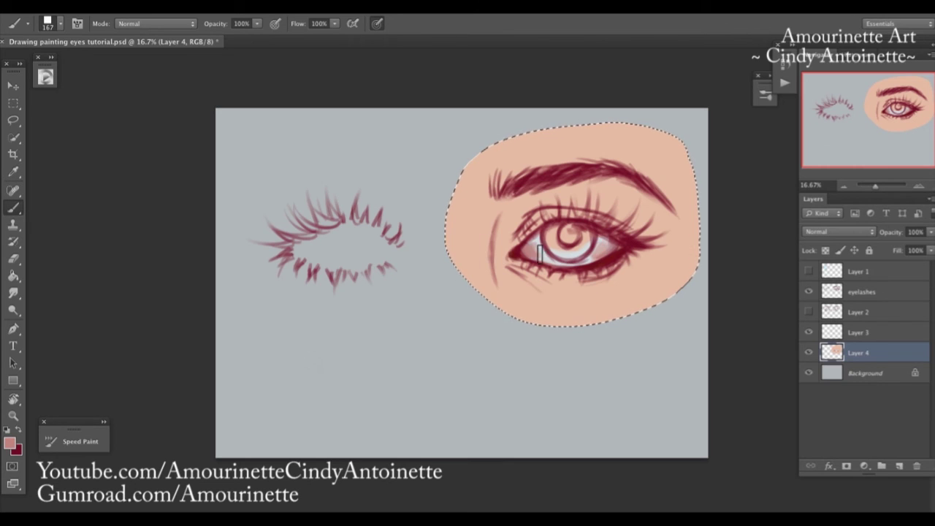
pyautogui.keyDown('alt'); pyautogui.click(548, 251); pyautogui.keyUp('alt')
pyautogui.moveTo(537, 252); pyautogui.dragTo(540, 246)
pyautogui.keyDown('alt'); pyautogui.click(542, 247); pyautogui.keyUp('alt')
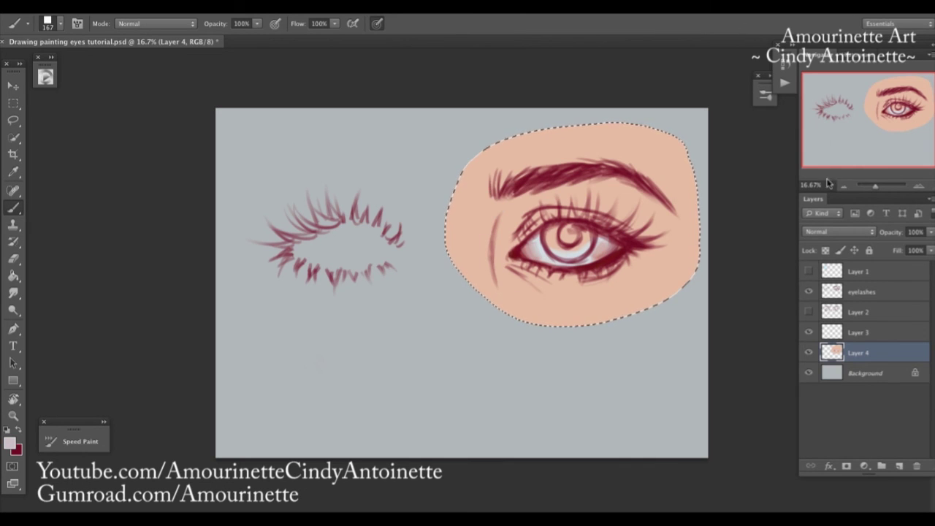
# Step: Change the foreground colour to a pale warm pink and reduce the brush size to 33 px
pyautogui.click(11, 442)
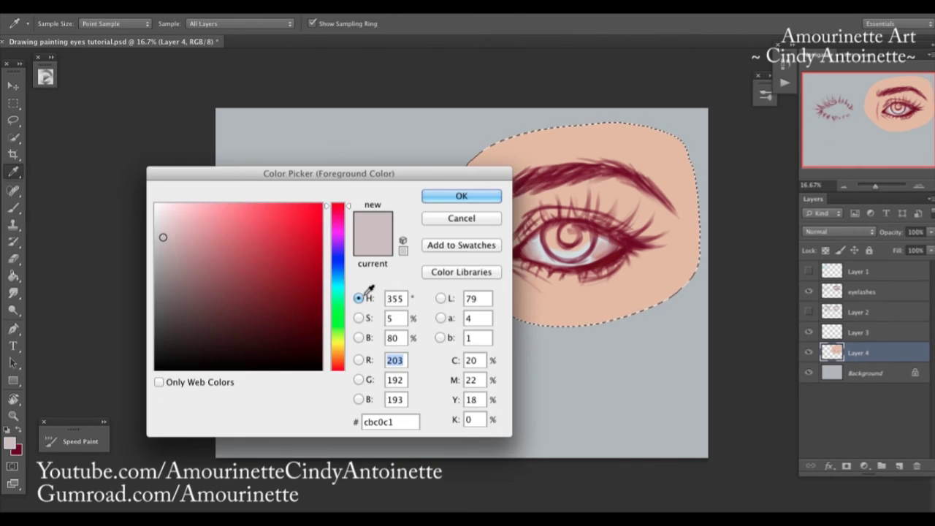
pyautogui.click(341, 360)
pyautogui.moveTo(340, 361); pyautogui.dragTo(340, 364)
pyautogui.moveTo(192, 224)
pyautogui.mouseDown()
pyautogui.moveTo(203, 219)
pyautogui.moveTo(177, 215)
pyautogui.mouseUp()
pyautogui.click(461, 196)
pyautogui.press('b')
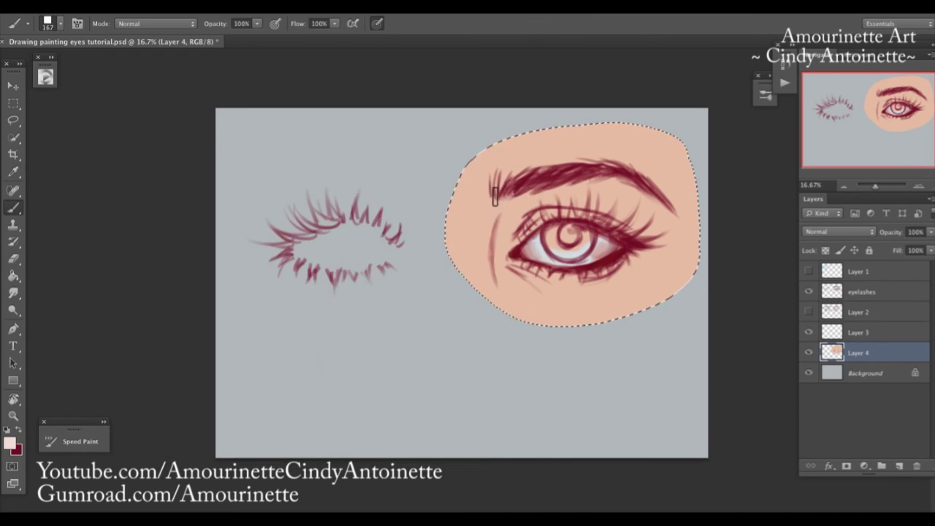
pyautogui.rightClick(568, 201)
pyautogui.click(563, 228)
pyautogui.press('Return')
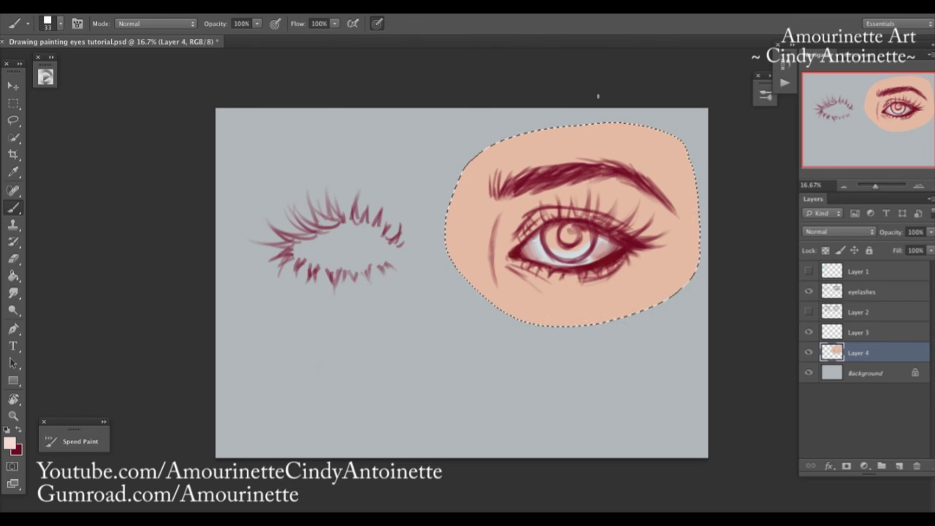
# Step: Add a new layer above the eyelashes layer and lighten the foreground colour to a very pale pinkish white
pyautogui.click(878, 293)
pyautogui.click(900, 465)
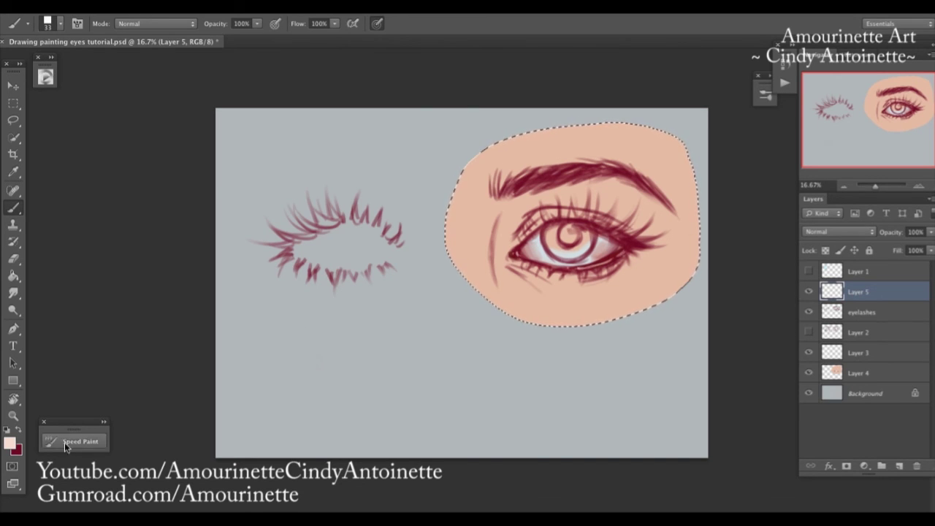
pyautogui.click(10, 443)
pyautogui.moveTo(198, 238); pyautogui.dragTo(165, 208)
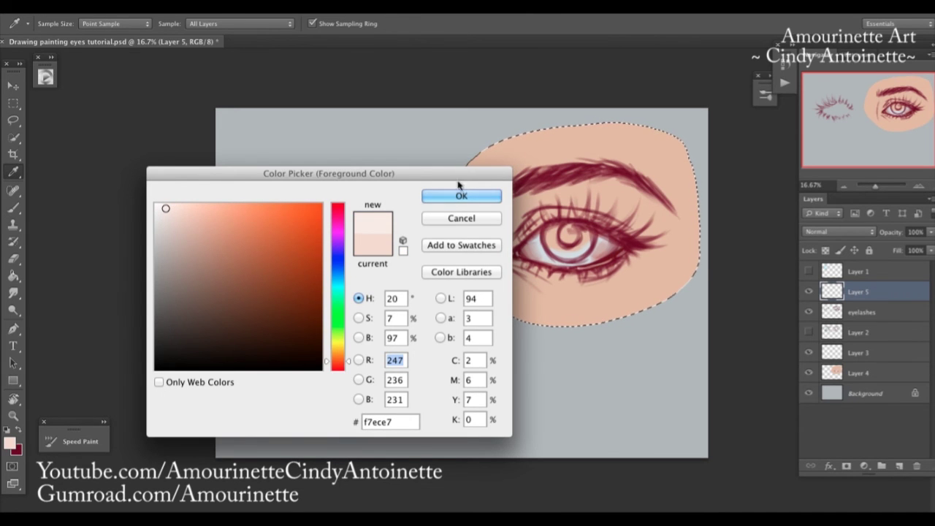
pyautogui.moveTo(339, 176); pyautogui.dragTo(339, 185)
pyautogui.moveTo(166, 217)
pyautogui.mouseDown()
pyautogui.moveTo(150, 211)
pyautogui.moveTo(163, 220)
pyautogui.mouseUp()
pyautogui.click(467, 205)
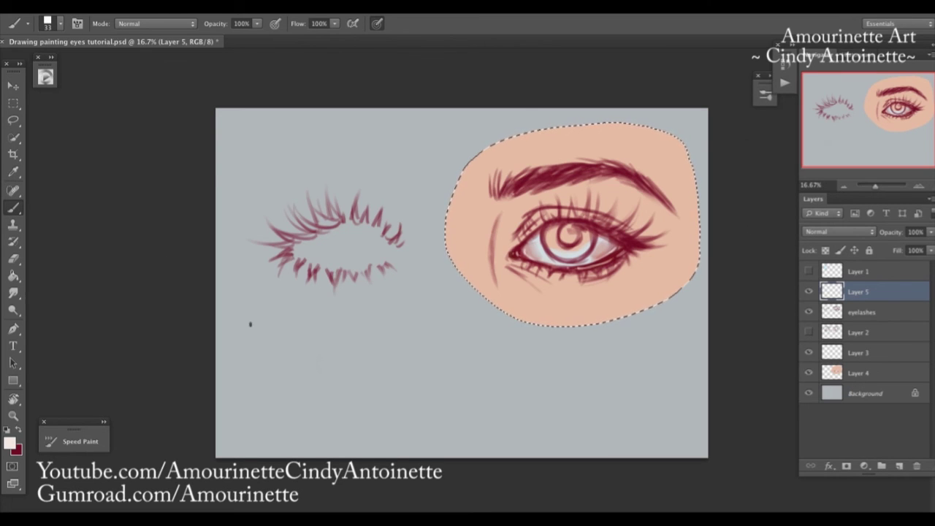
# Step: Set the foreground colour to near-black #0f0500 and try a stroke on the right-hand eye's iris with a 140 px brush
pyautogui.click(9, 443)
pyautogui.moveTo(308, 362); pyautogui.dragTo(317, 370)
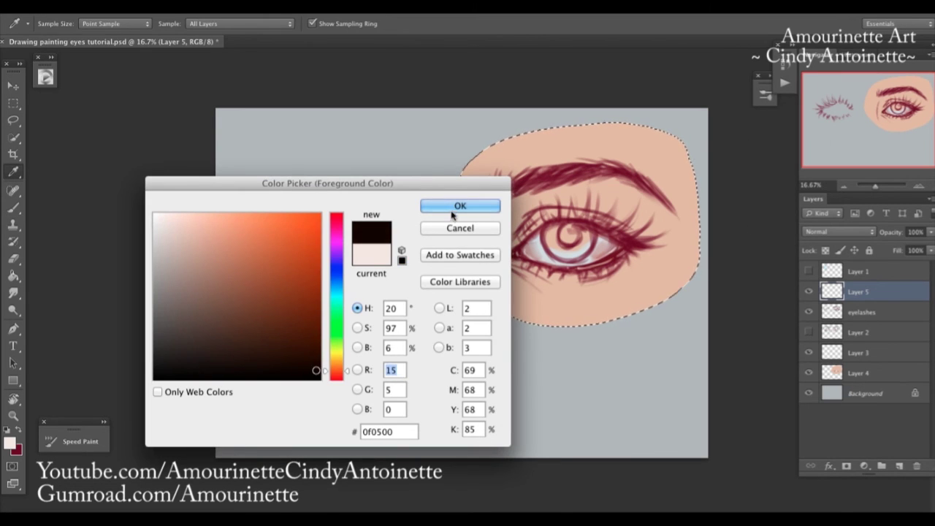
pyautogui.click(459, 208)
pyautogui.rightClick(598, 191)
pyautogui.click(614, 218)
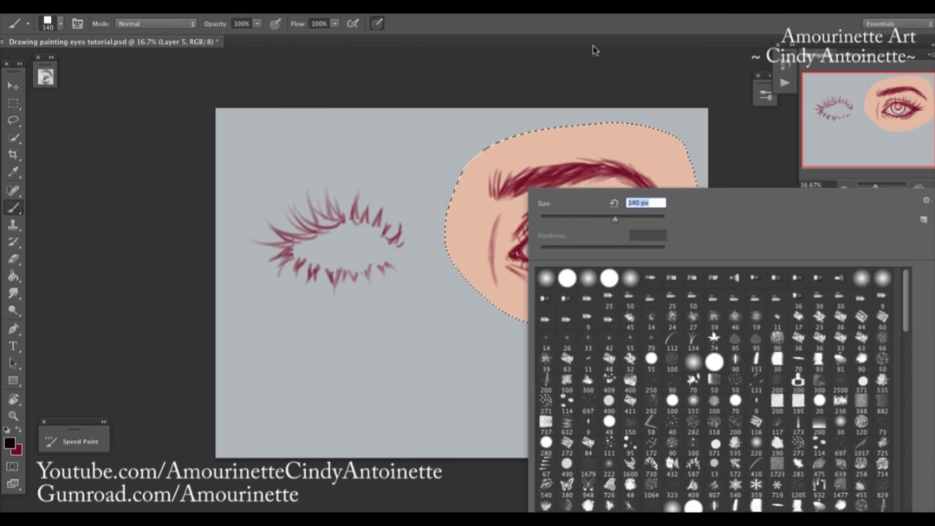
pyautogui.click(593, 50)
pyautogui.moveTo(553, 229)
pyautogui.mouseDown()
pyautogui.moveTo(581, 229)
pyautogui.moveTo(564, 230)
pyautogui.moveTo(558, 242)
pyautogui.mouseUp()
pyautogui.press('e')
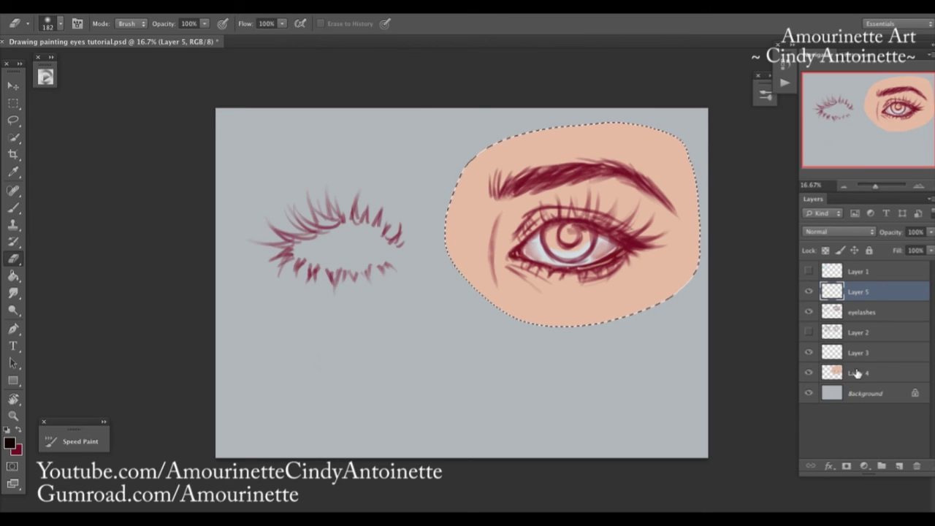
# Step: Save the document and darken the right-hand eye's iris with near-black on Layer 4
pyautogui.click(832, 372)
pyautogui.click(20, 209)
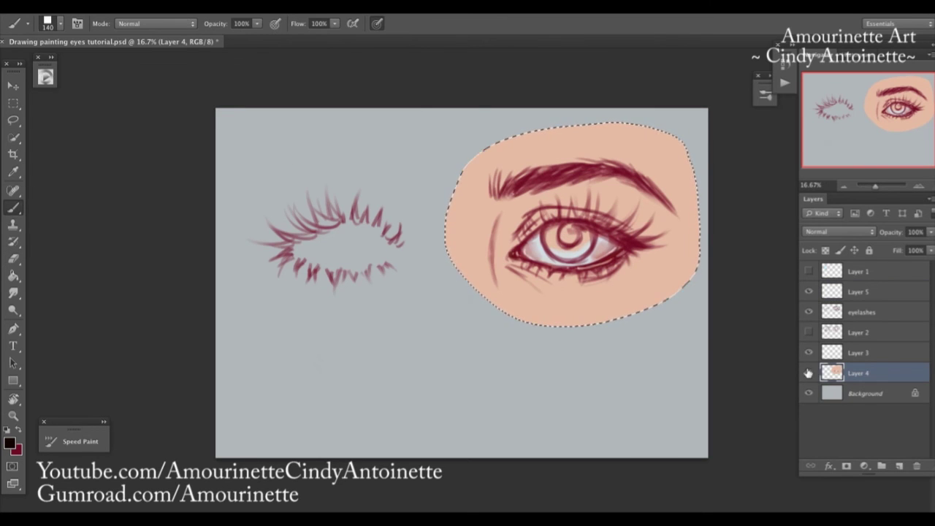
pyautogui.click(100, 6)
pyautogui.click(100, 6)
pyautogui.click(109, 133)
pyautogui.click(108, 131)
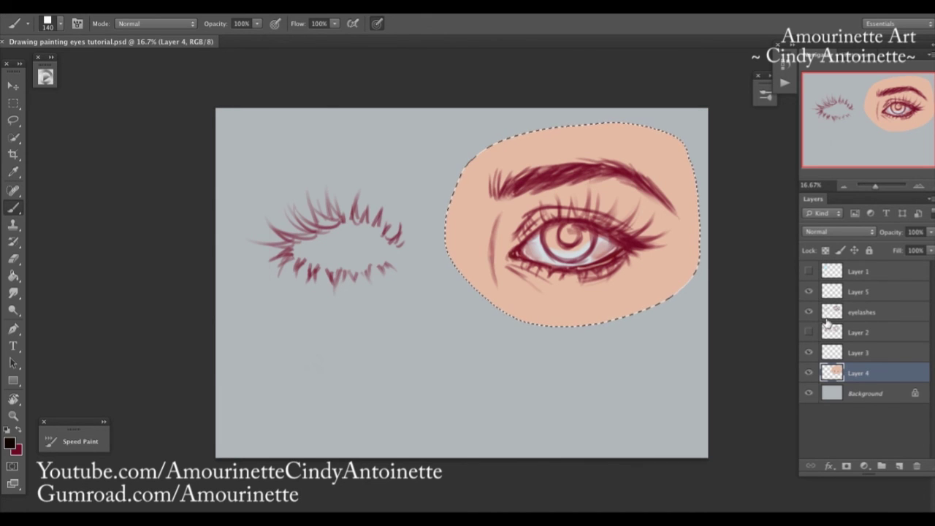
pyautogui.click(809, 374)
pyautogui.click(809, 373)
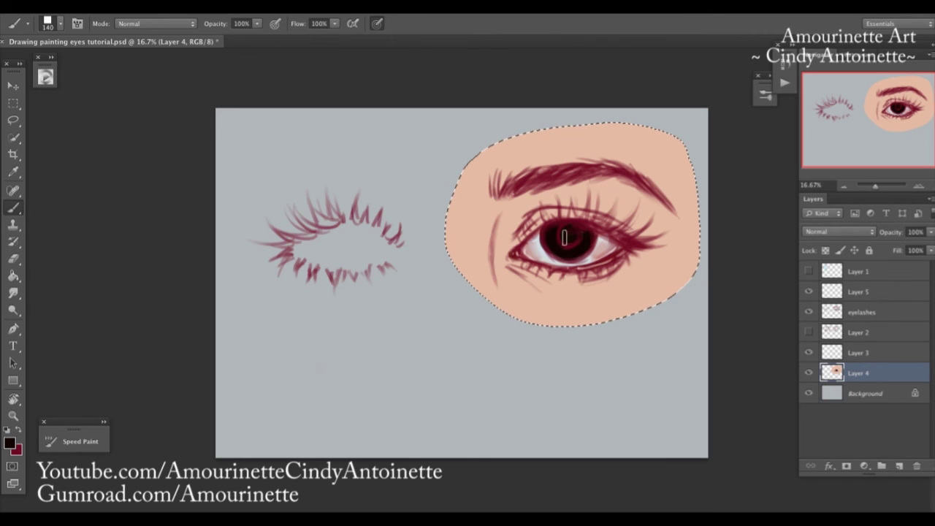
# Step: Paint the lower part of the right-hand eye's iris in green #397e60 and smudge it into the dark area
pyautogui.click(11, 444)
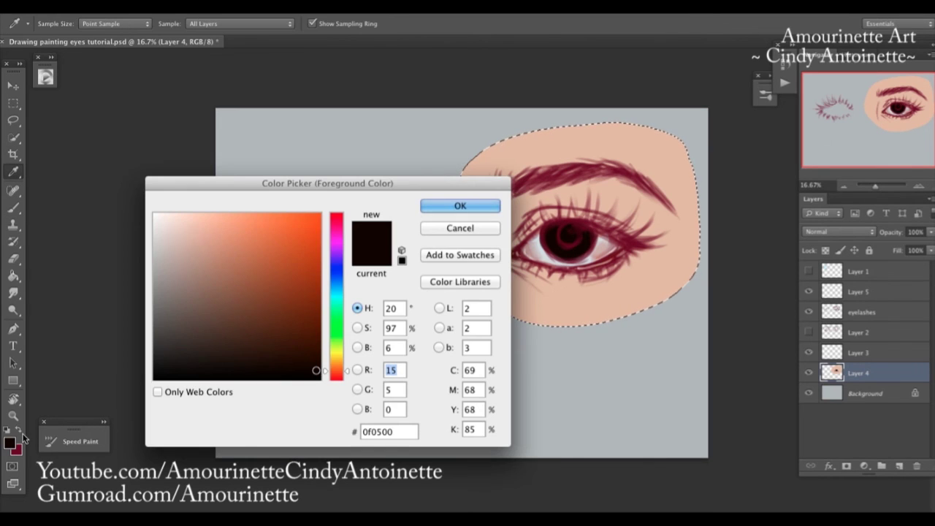
pyautogui.moveTo(341, 343); pyautogui.dragTo(341, 312)
pyautogui.moveTo(170, 247)
pyautogui.mouseDown()
pyautogui.moveTo(226, 270)
pyautogui.moveTo(236, 292)
pyautogui.moveTo(258, 263)
pyautogui.mouseUp()
pyautogui.click(461, 205)
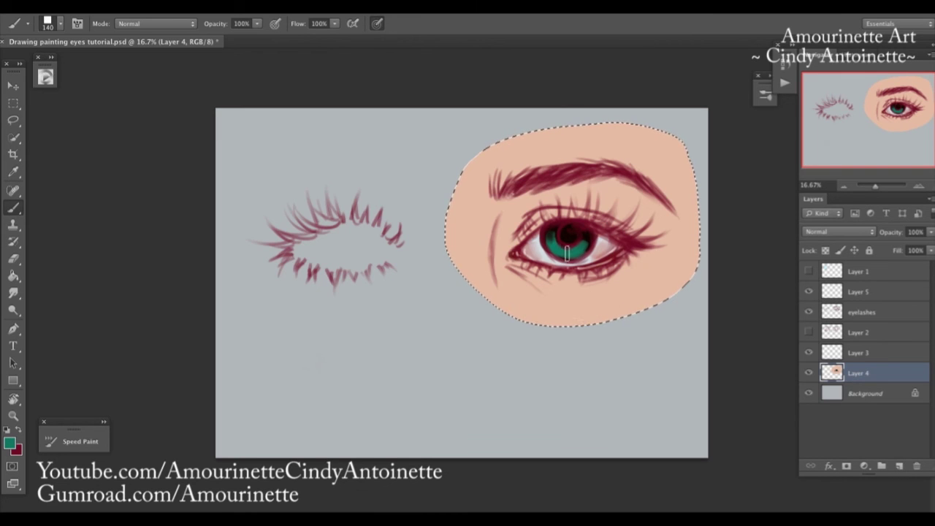
pyautogui.click(13, 292)
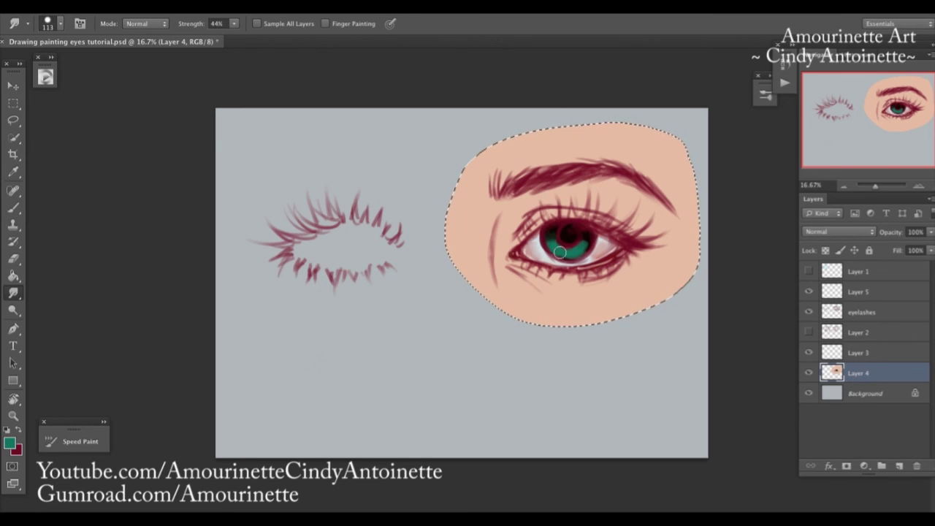
pyautogui.click(13, 208)
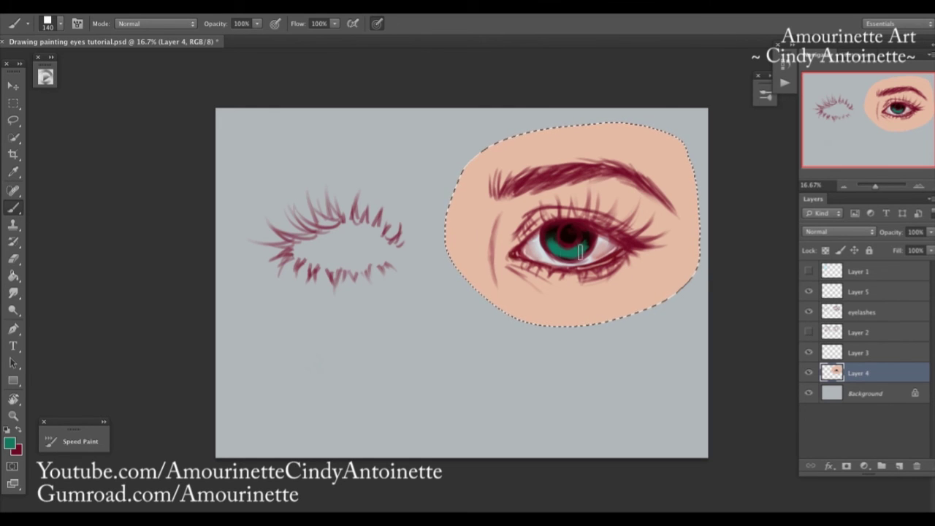
# Step: Add a new layer above Layer 5 and set the foreground colour to warm off-white #f7f1e5
pyautogui.click(877, 295)
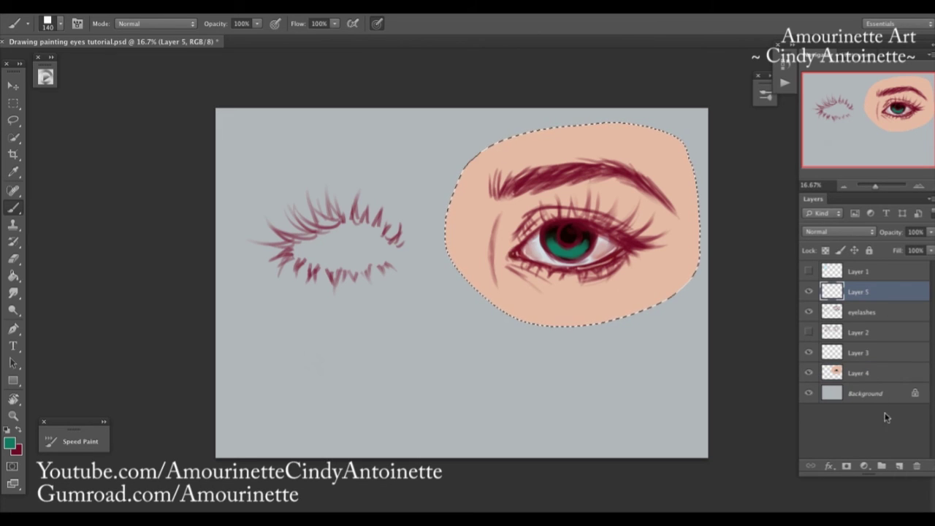
pyautogui.click(900, 466)
pyautogui.click(10, 444)
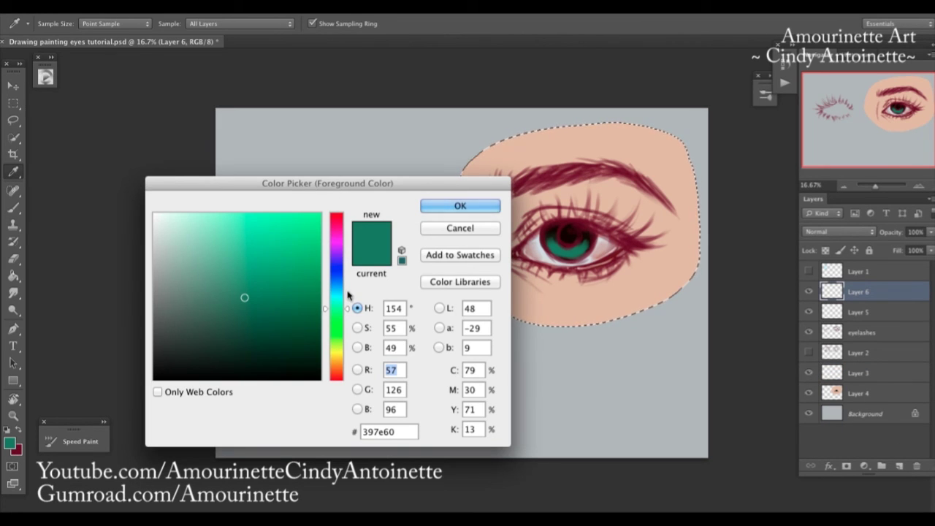
pyautogui.moveTo(348, 320); pyautogui.dragTo(348, 361)
pyautogui.click(165, 216)
pyautogui.click(468, 208)
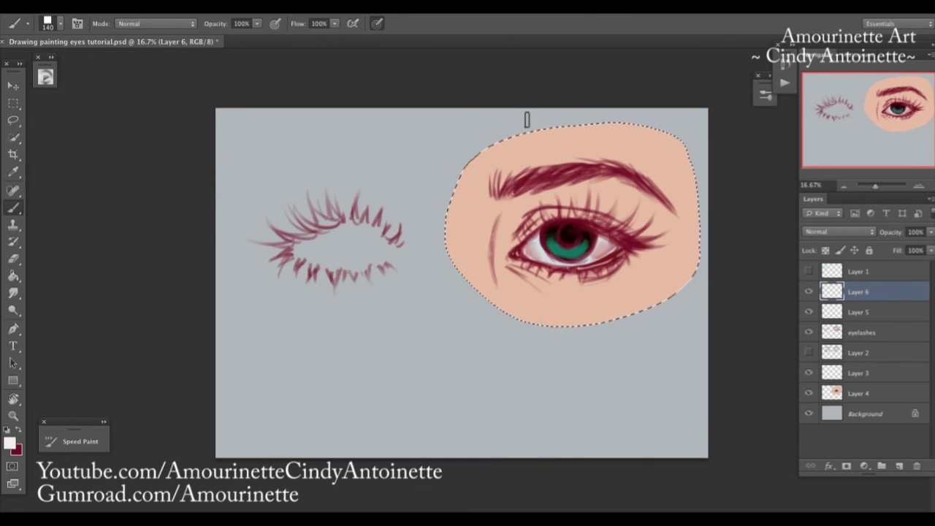
# Step: Paint an off-white highlight on the right-hand eye's iris with a 54 px brush
pyautogui.rightClick(568, 187)
pyautogui.click(588, 216)
pyautogui.click(591, 65)
pyautogui.rightClick(574, 227)
pyautogui.click(575, 225)
pyautogui.click(586, 80)
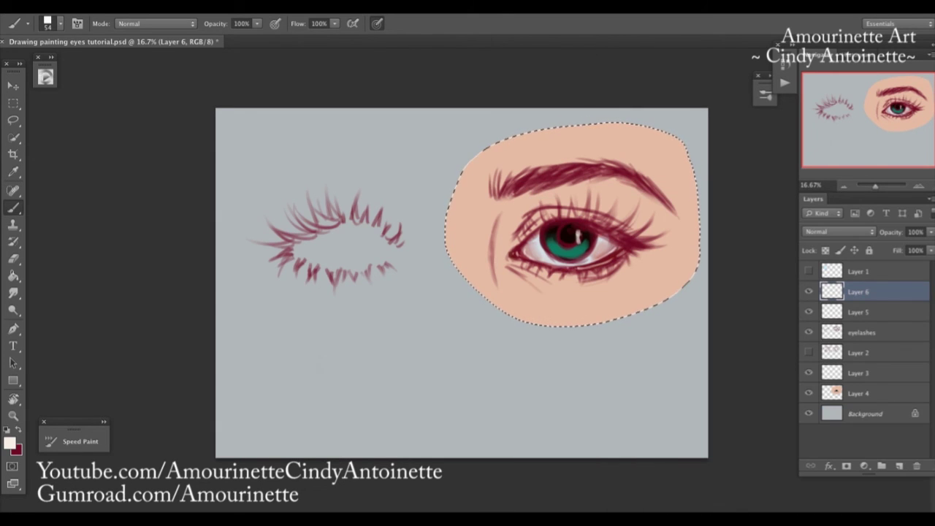
# Step: Erase the first highlight and repaint small off-white catchlights on both sides of the pupil
pyautogui.click(13, 258)
pyautogui.moveTo(572, 237)
pyautogui.mouseDown()
pyautogui.moveTo(581, 232)
pyautogui.moveTo(563, 247)
pyautogui.moveTo(576, 224)
pyautogui.mouseUp()
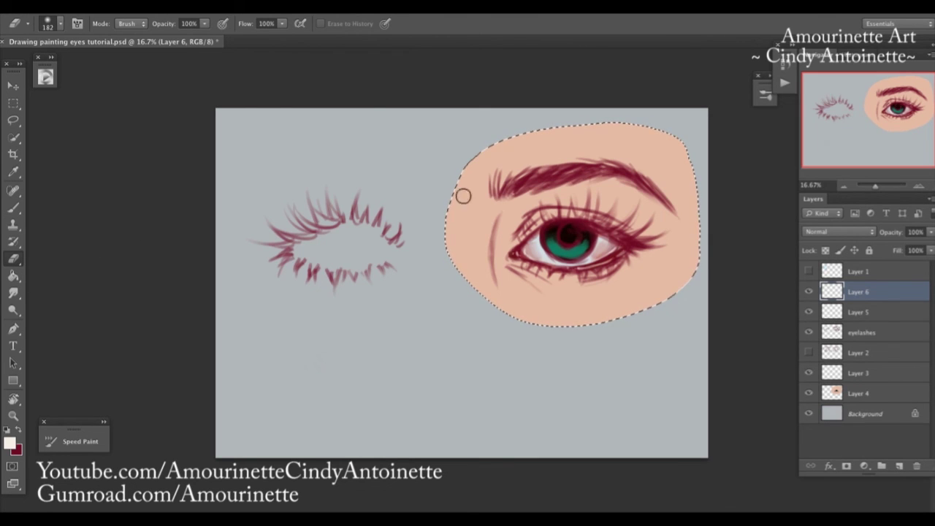
pyautogui.click(13, 209)
pyautogui.moveTo(574, 234)
pyautogui.mouseDown()
pyautogui.moveTo(584, 235)
pyautogui.moveTo(555, 238)
pyautogui.mouseUp()
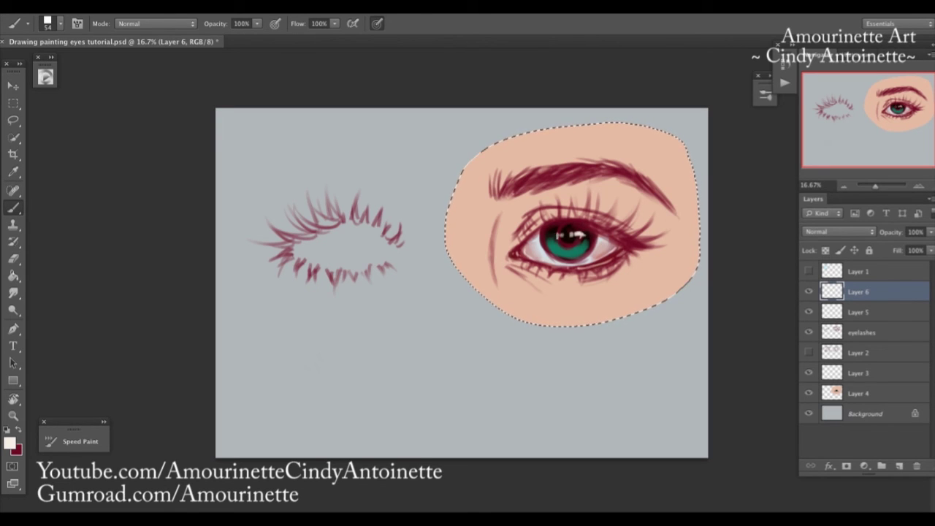
# Step: Change the foreground colour to light blue #d9edf3 and set the brush size to 117 px
pyautogui.click(13, 441)
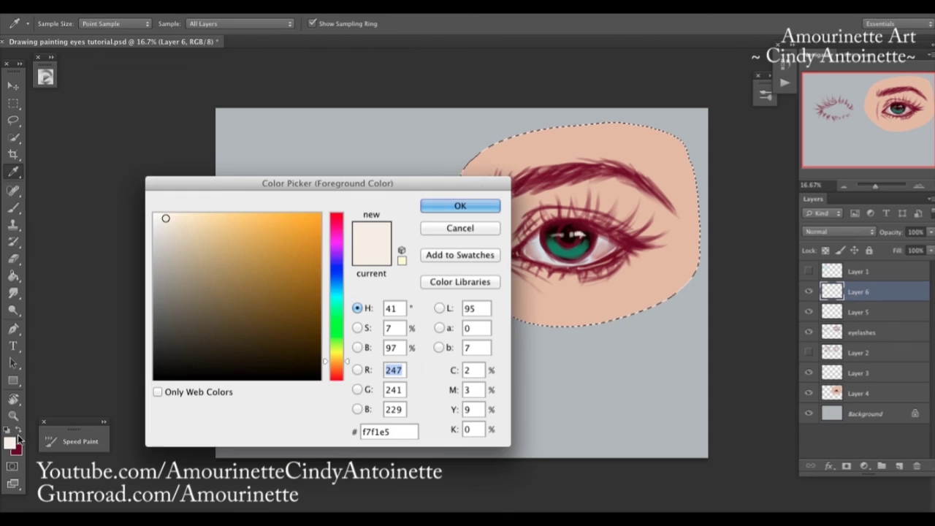
pyautogui.click(337, 292)
pyautogui.moveTo(339, 291); pyautogui.dragTo(337, 286)
pyautogui.click(171, 220)
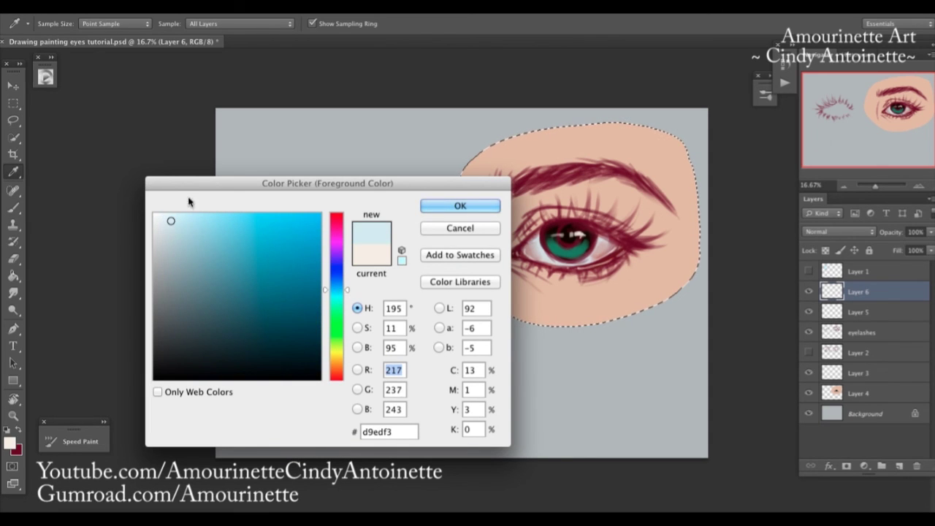
pyautogui.click(460, 206)
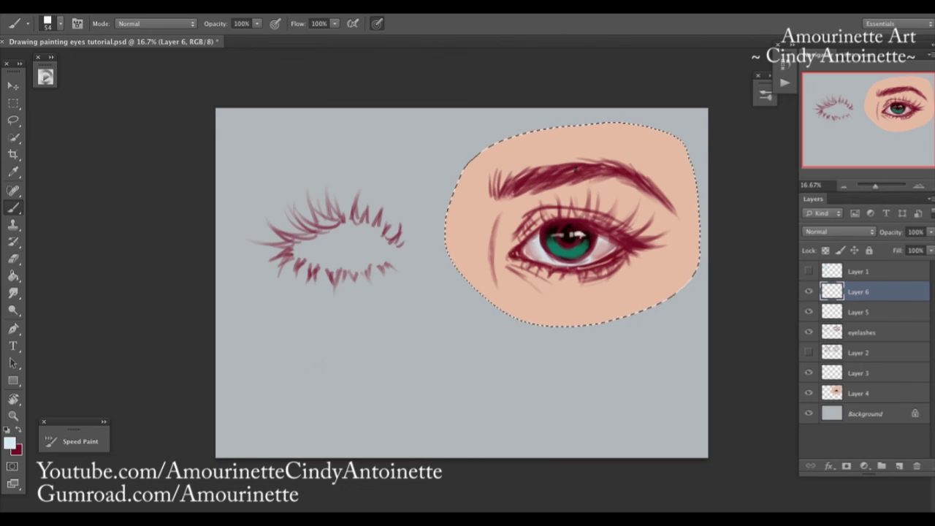
pyautogui.rightClick(579, 162)
pyautogui.click(607, 201)
pyautogui.click(111, 335)
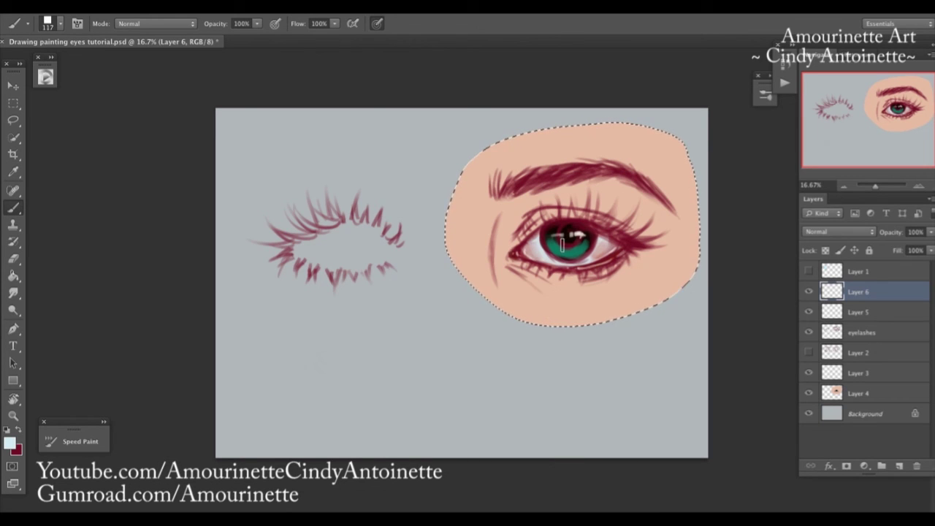
pyautogui.moveTo(572, 240); pyautogui.dragTo(542, 241)
pyautogui.press('g')
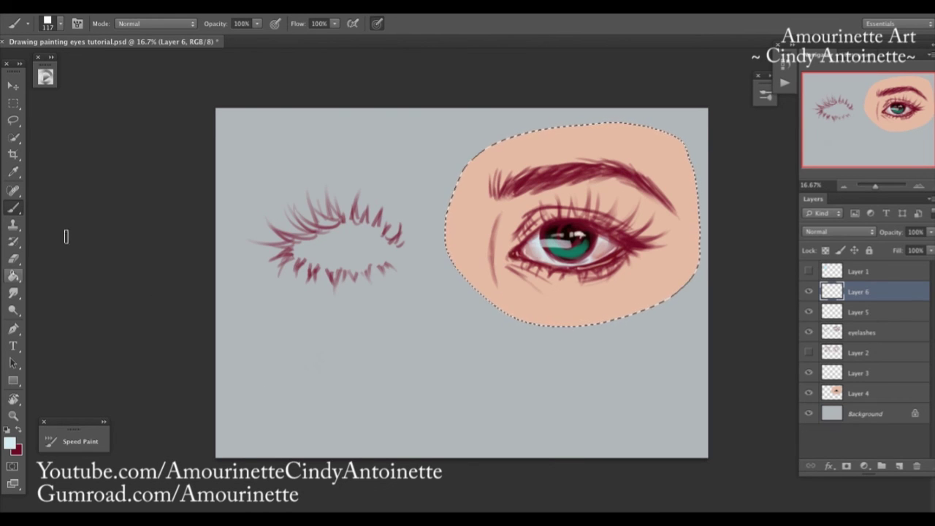
pyautogui.click(125, 8)
pyautogui.click(139, 33)
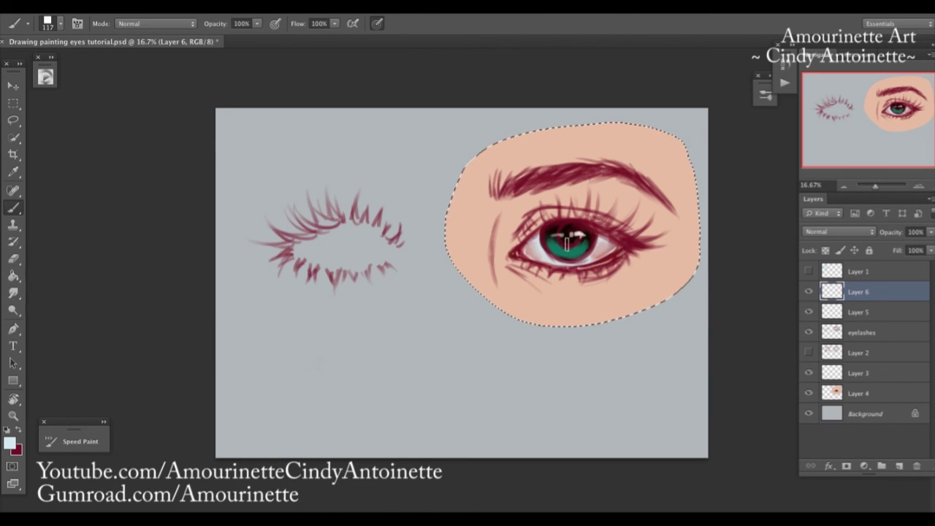
# Step: Paint a light-blue reflection across the iris's inner side and soften it and the catchlights with a 115 px eraser
pyautogui.press('e')
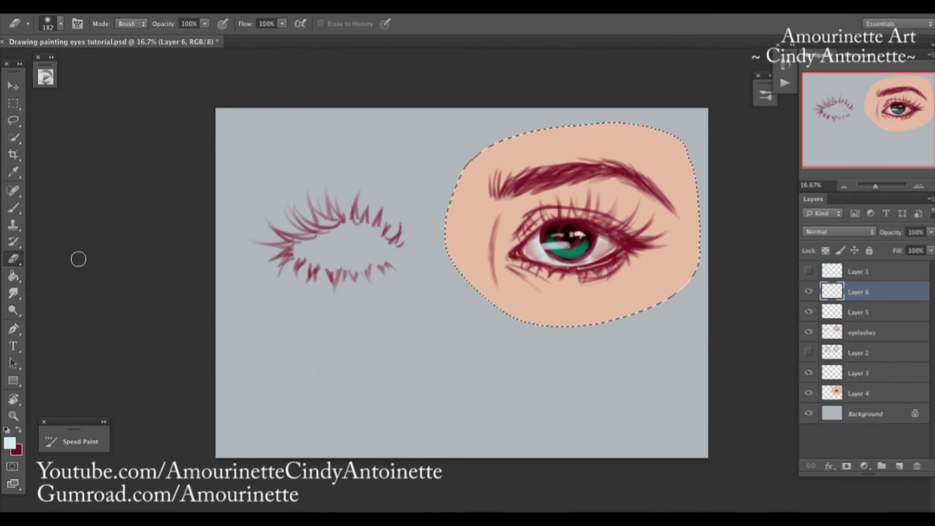
pyautogui.rightClick(594, 241)
pyautogui.write('115')
pyautogui.press('Return')
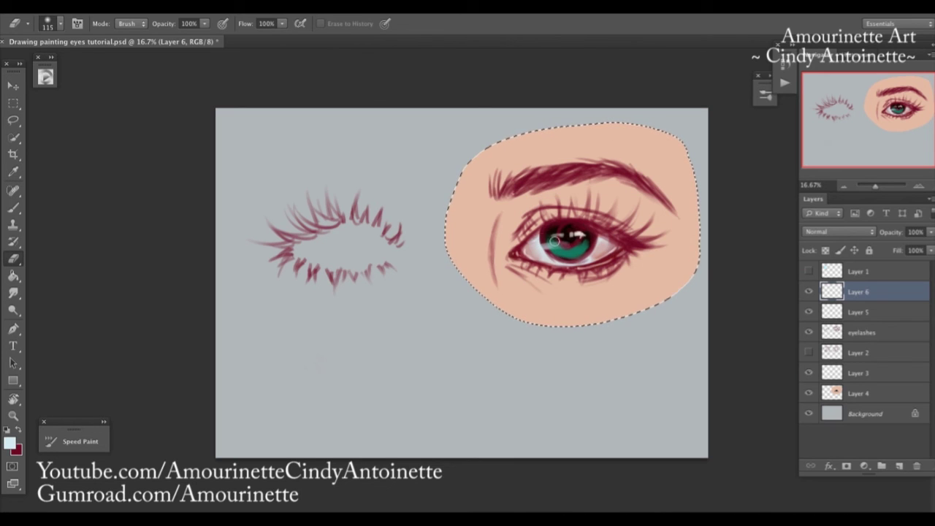
pyautogui.click(809, 291)
pyautogui.click(808, 291)
pyautogui.moveTo(588, 230); pyautogui.dragTo(575, 229)
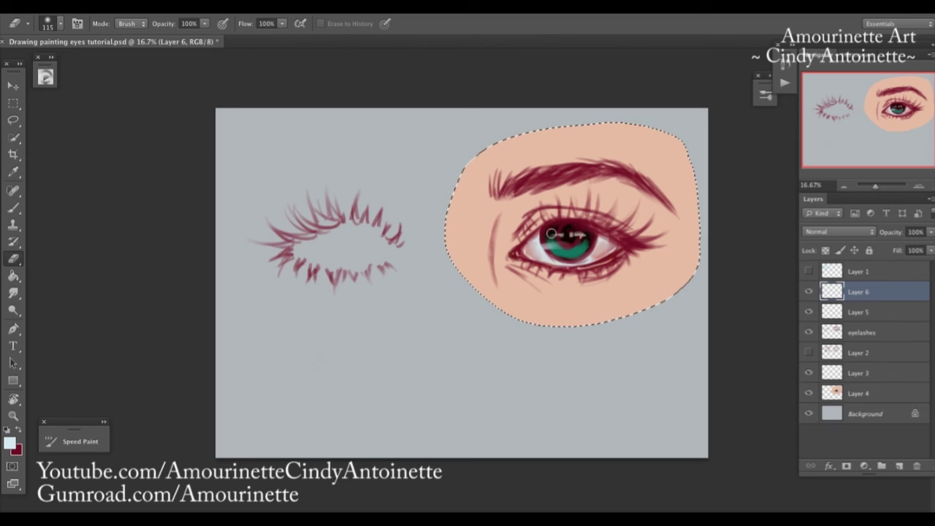
# Step: Add a new layer directly above Layer 4 for further brushwork, keeping the skin-area selection active
pyautogui.click(13, 207)
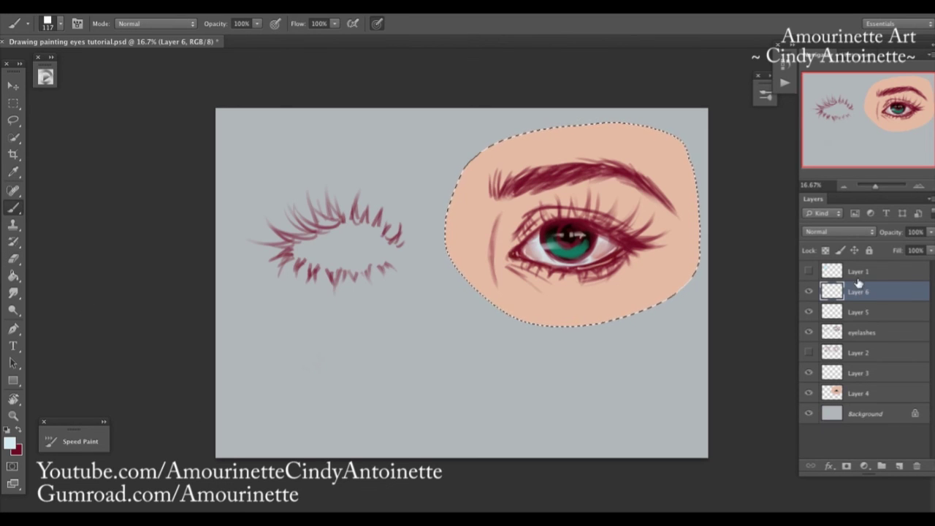
pyautogui.click(872, 357)
pyautogui.click(814, 333)
pyautogui.click(811, 334)
pyautogui.click(862, 393)
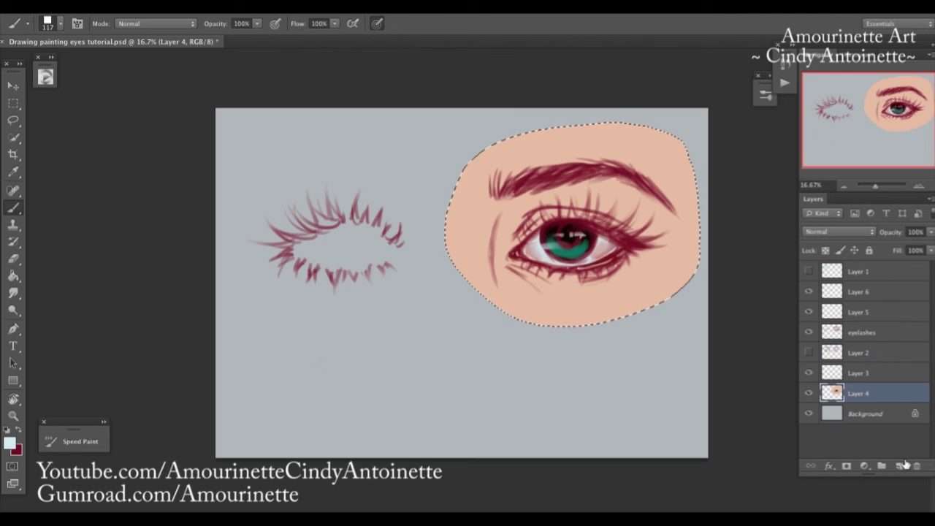
pyautogui.click(899, 465)
pyautogui.hotkey('ctrl', 'd')
pyautogui.hotkey('ctrl', 'shift', 'd')
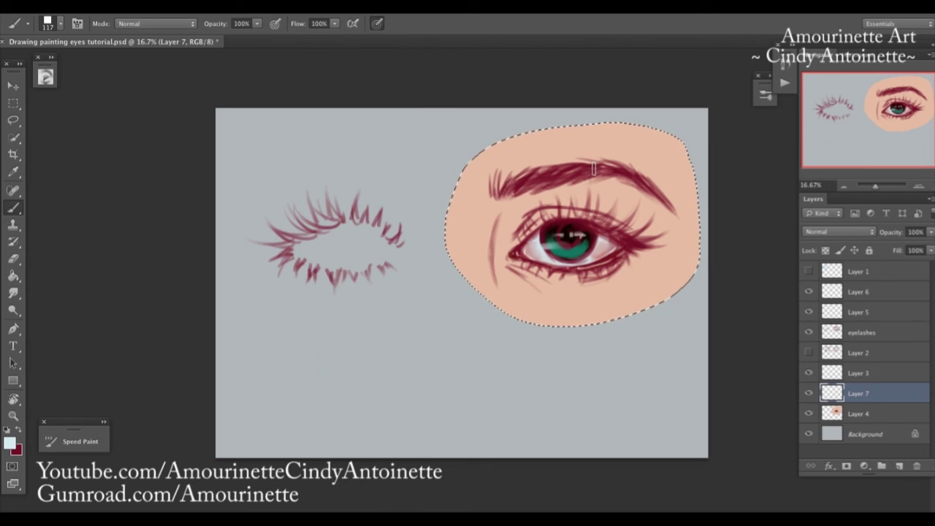
# Step: Sample a dark maroon from the iris, paint fine radial streaks in its lower half with a 25 px brush, and soften them with the eraser
pyautogui.keyDown('alt'); pyautogui.click(586, 239); pyautogui.keyUp('alt')
pyautogui.rightClick(591, 237)
pyautogui.click(578, 227)
pyautogui.click(606, 57)
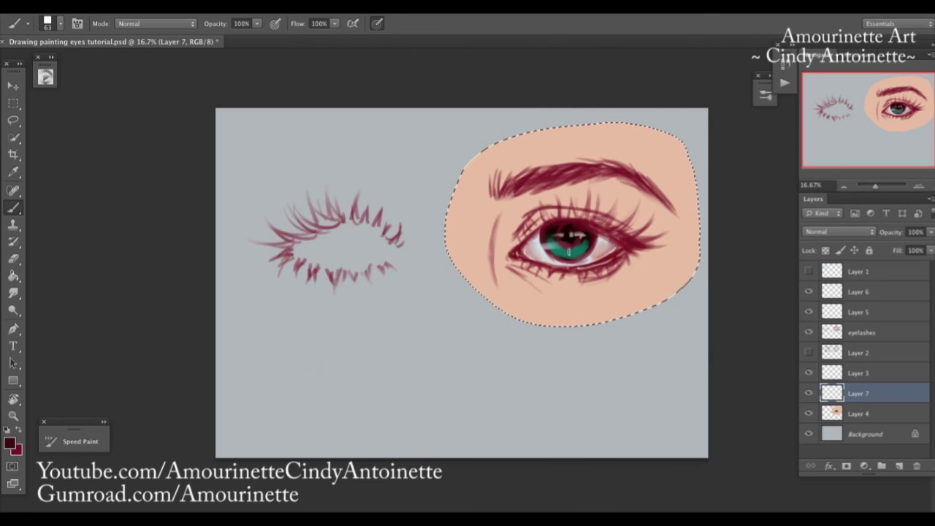
pyautogui.rightClick(570, 250)
pyautogui.write('25')
pyautogui.press('Return')
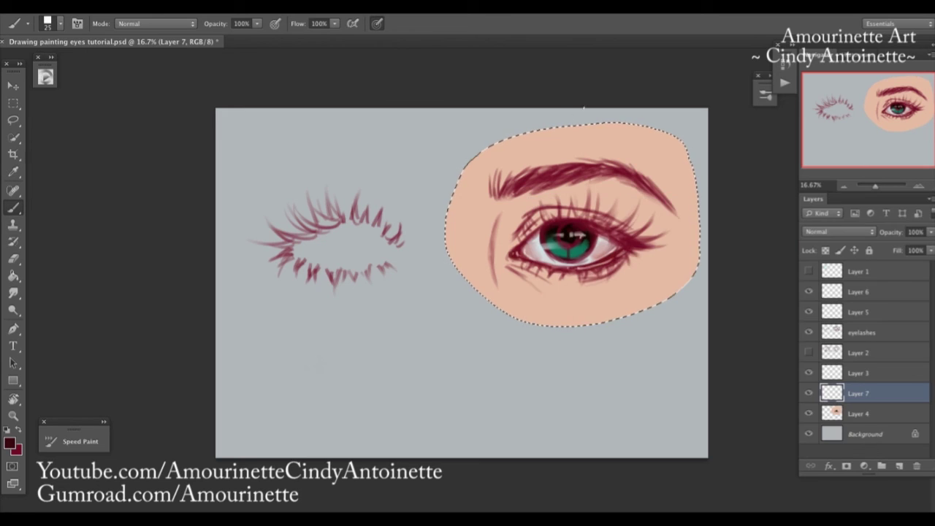
pyautogui.moveTo(572, 243)
pyautogui.mouseDown()
pyautogui.moveTo(576, 256)
pyautogui.moveTo(589, 252)
pyautogui.moveTo(554, 255)
pyautogui.mouseUp()
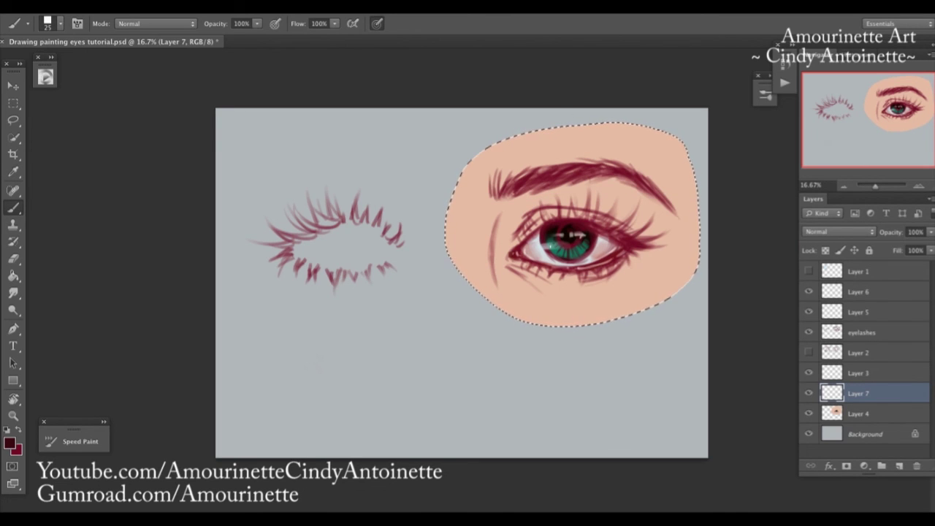
pyautogui.press('e')
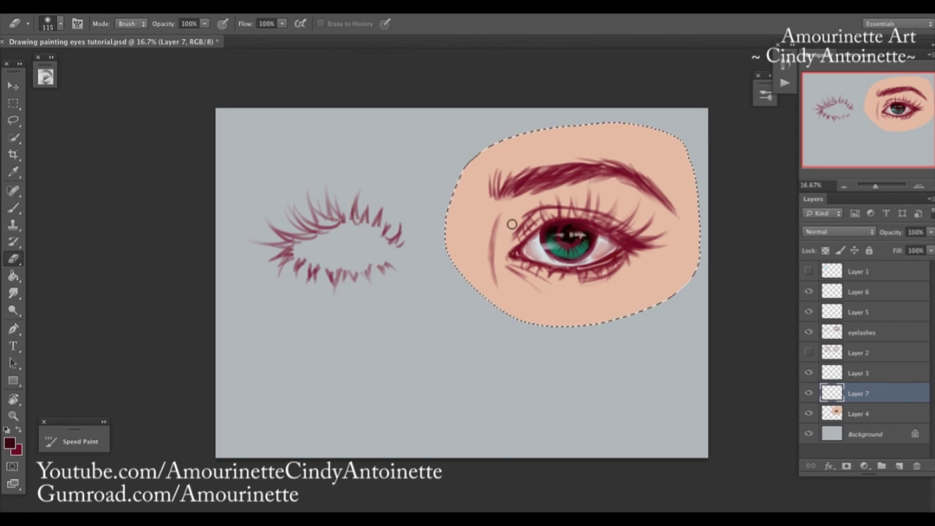
pyautogui.click(13, 207)
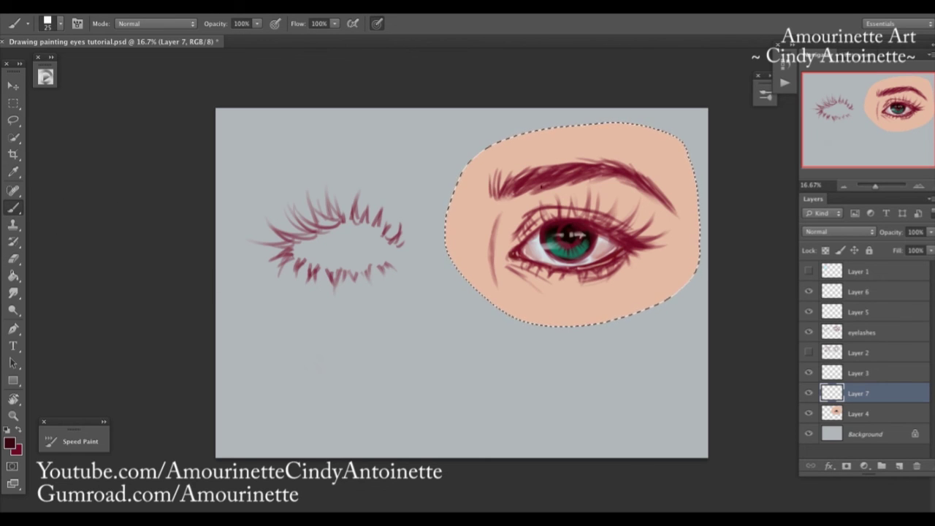
# Step: On a new layer above Layer 7, paint light-green #8dcb68 flecks in the lower iris with a 47 px brush
pyautogui.click(899, 466)
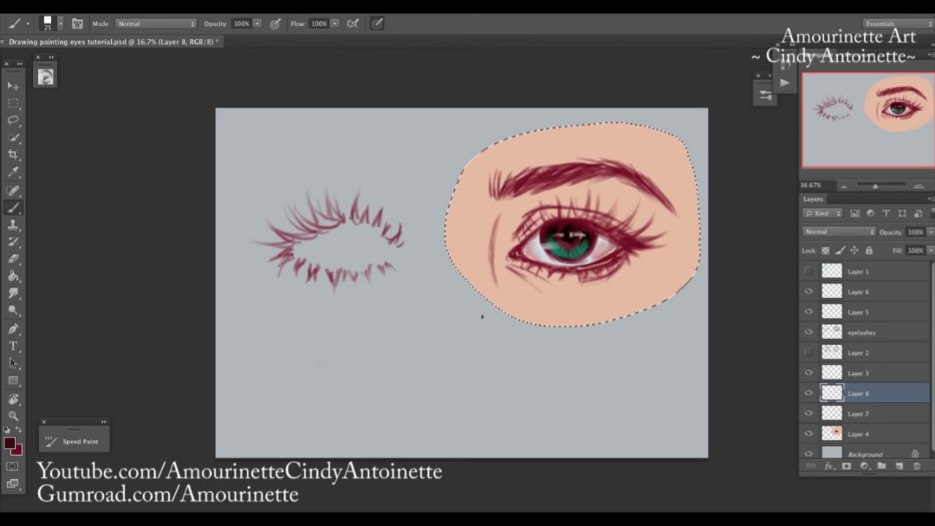
pyautogui.click(11, 443)
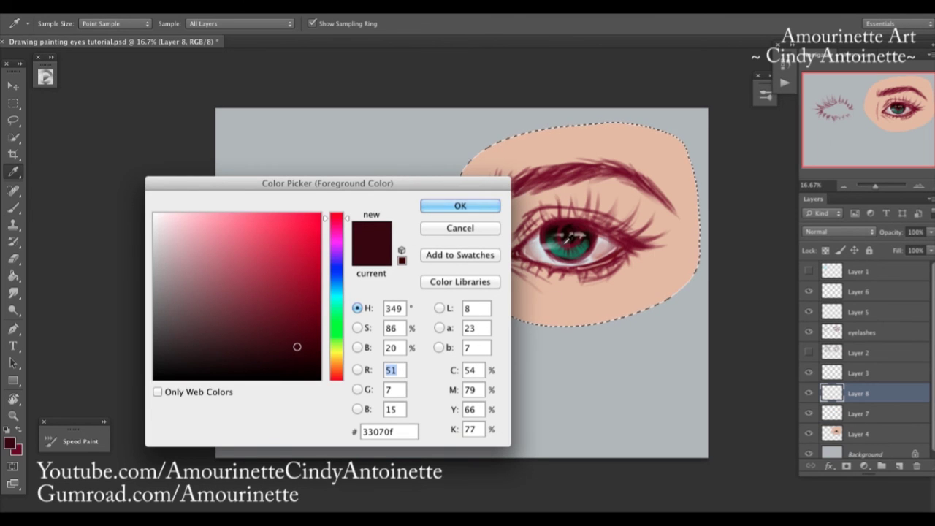
pyautogui.click(561, 246)
pyautogui.moveTo(336, 323); pyautogui.dragTo(336, 334)
pyautogui.moveTo(248, 242)
pyautogui.mouseDown()
pyautogui.moveTo(252, 261)
pyautogui.moveTo(234, 247)
pyautogui.mouseUp()
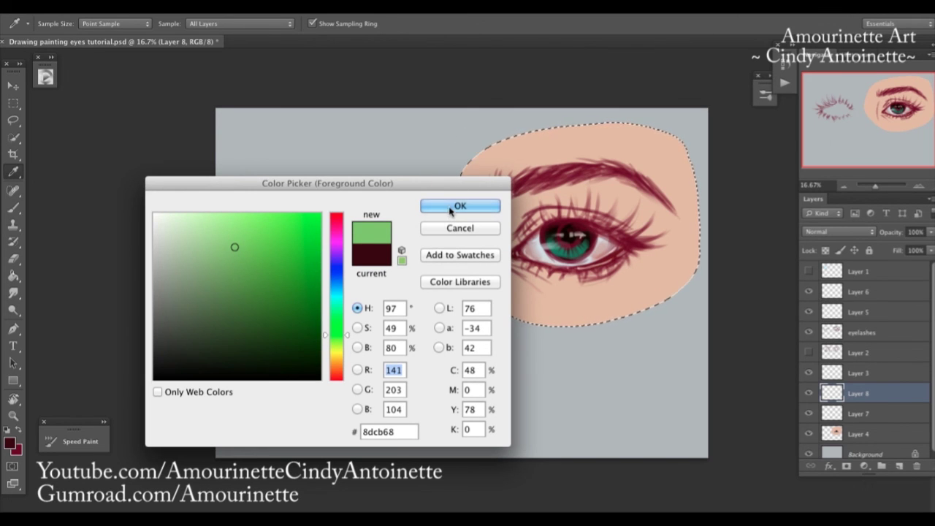
pyautogui.click(450, 211)
pyautogui.rightClick(525, 196)
pyautogui.click(567, 229)
pyautogui.press('Return')
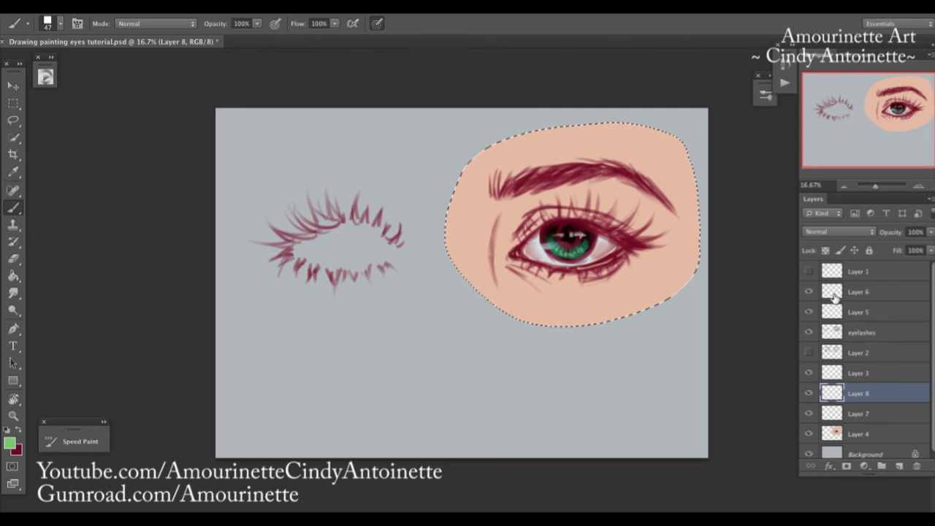
# Step: Merge Layer 4, Layer 7, Layer 8 and Layer 3 into a single painted-eye layer
pyautogui.click(880, 313)
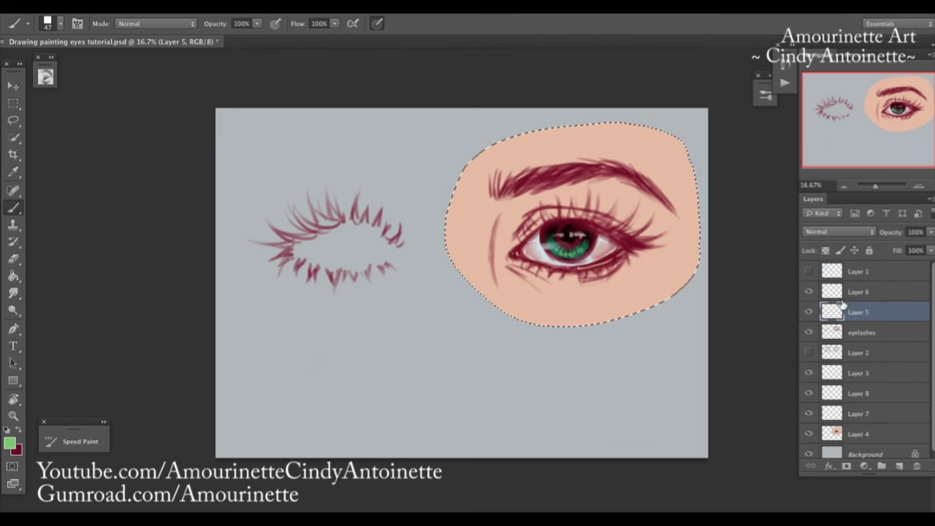
pyautogui.click(887, 393)
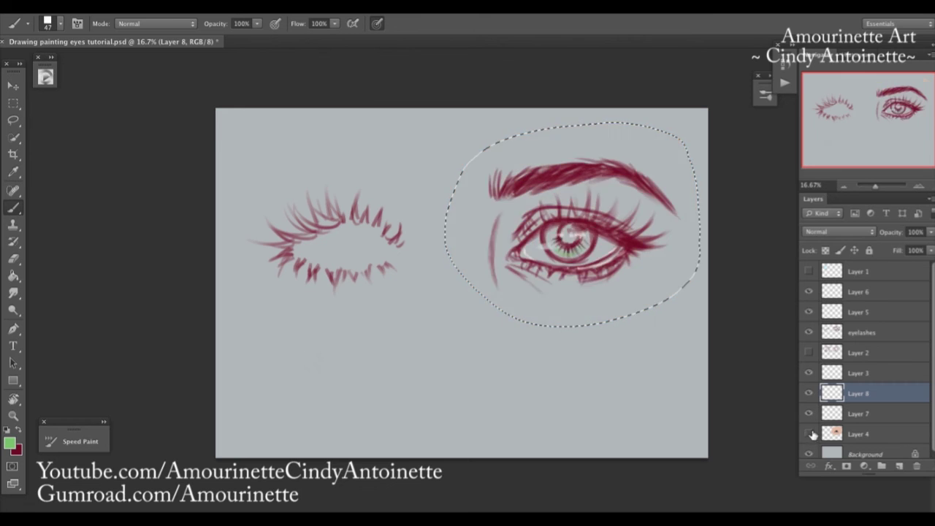
pyautogui.click(861, 433)
pyautogui.keyDown('shift'); pyautogui.click(867, 394); pyautogui.keyUp('shift')
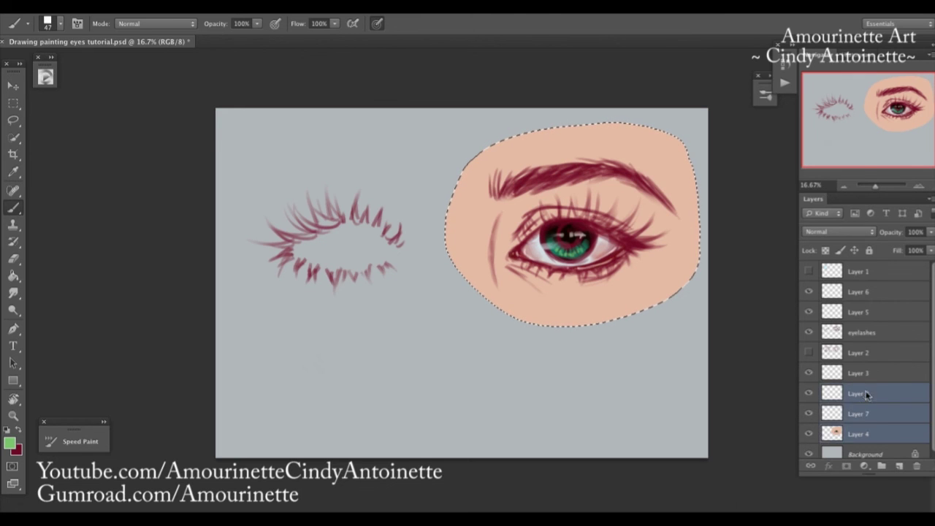
pyautogui.rightClick(867, 394)
pyautogui.click(785, 388)
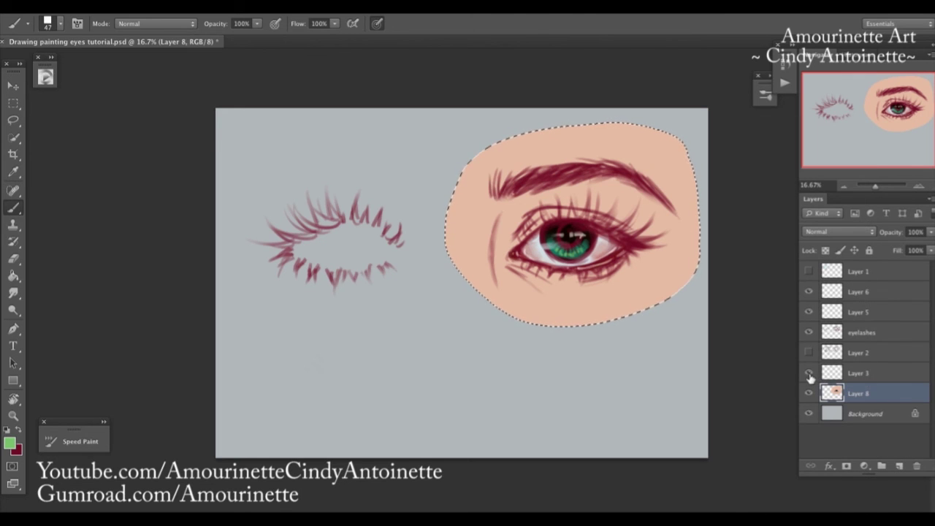
pyautogui.keyDown('shift'); pyautogui.click(858, 373); pyautogui.keyUp('shift')
pyautogui.rightClick(864, 378)
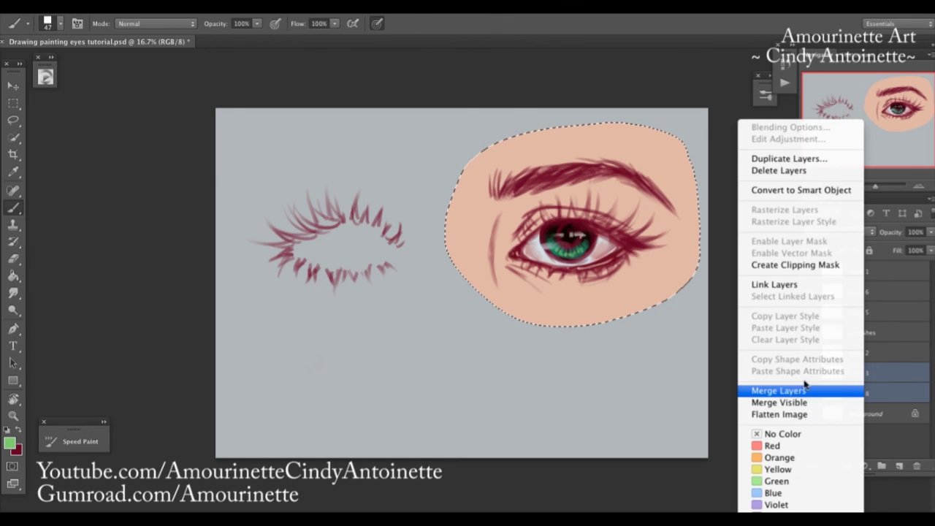
pyautogui.click(801, 388)
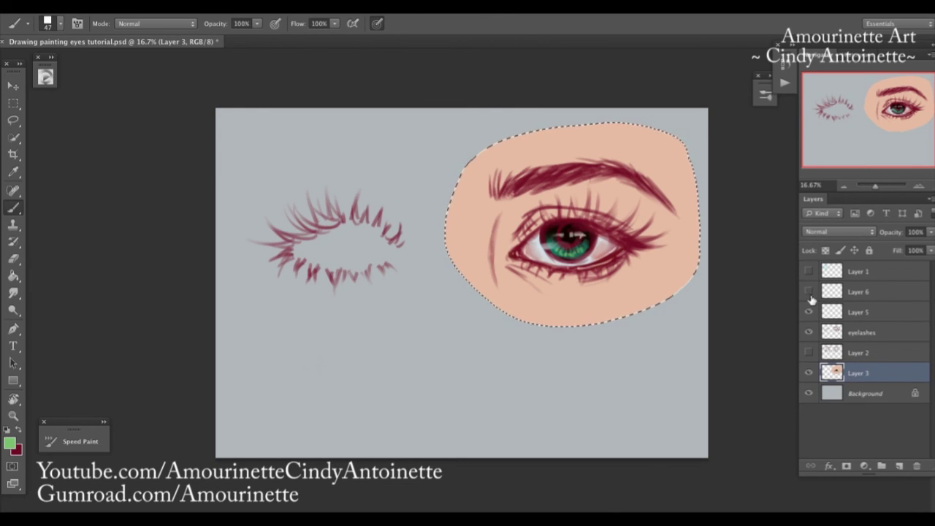
# Step: Merge Layer 5 and Layer 6 into one layer, and make Layer 3 the active layer
pyautogui.click(833, 308)
pyautogui.keyDown('shift'); pyautogui.click(848, 293); pyautogui.keyUp('shift')
pyautogui.rightClick(833, 307)
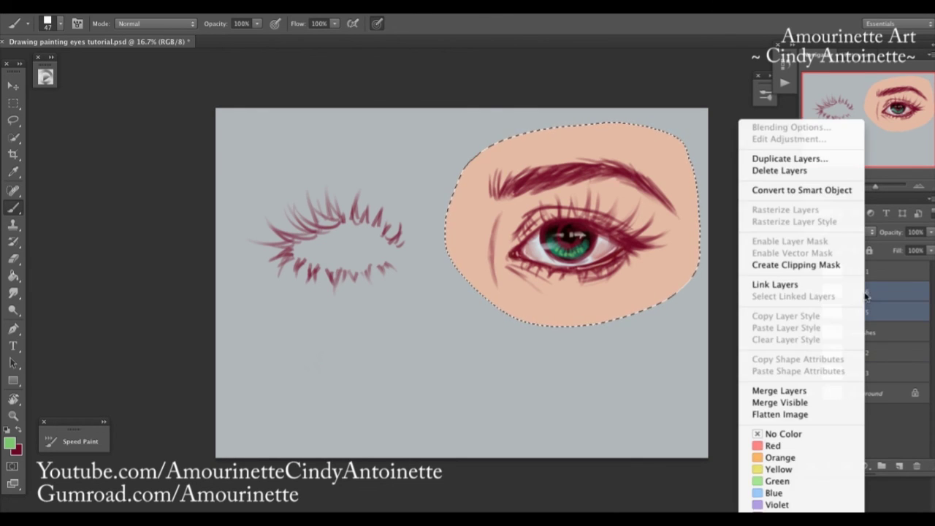
pyautogui.click(779, 391)
pyautogui.click(858, 355)
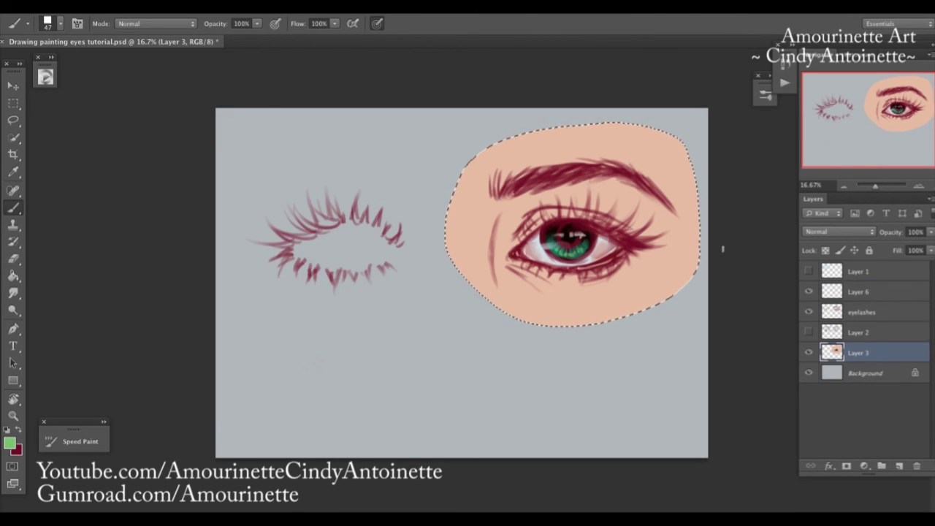
# Step: Sample a colour near the eye's inner corner and darken it to greyish brown #8a7070 as the foreground colour
pyautogui.press('i')
pyautogui.click(508, 244)
pyautogui.click(11, 443)
pyautogui.click(184, 290)
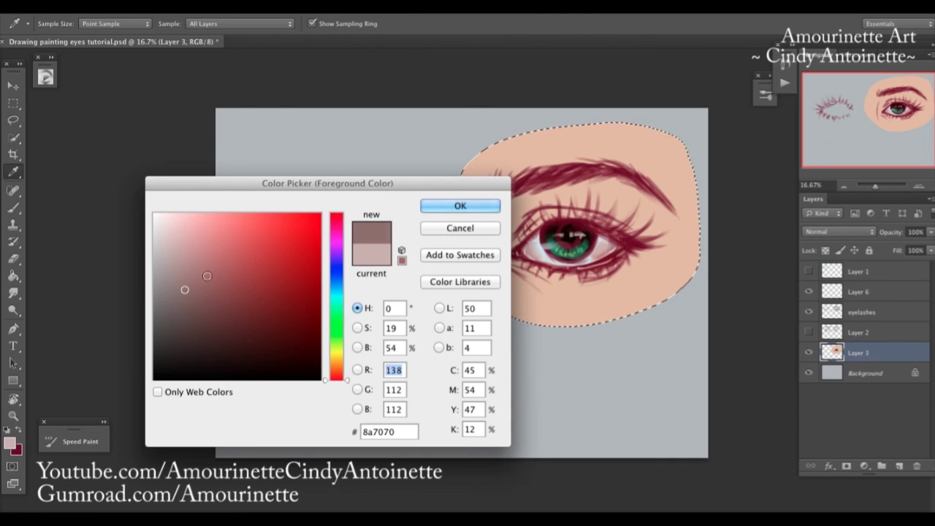
pyautogui.click(459, 207)
# Step: Set the brush size to 289 px and shade the eye white between the inner corner and the iris
pyautogui.rightClick(525, 195)
pyautogui.click(645, 227)
pyautogui.click(601, 96)
pyautogui.rightClick(548, 240)
pyautogui.click(639, 227)
pyautogui.click(643, 63)
pyautogui.moveTo(534, 254); pyautogui.dragTo(545, 235)
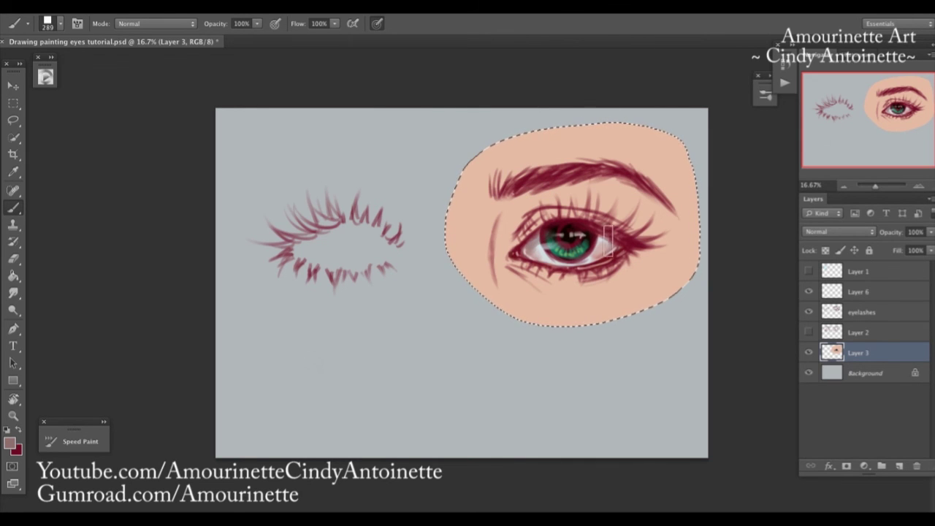
# Step: Deepen the shading of the eye white on both sides of the iris, using dark and greyish tones sampled from the eye
pyautogui.keyDown('alt'); pyautogui.click(562, 230); pyautogui.keyUp('alt')
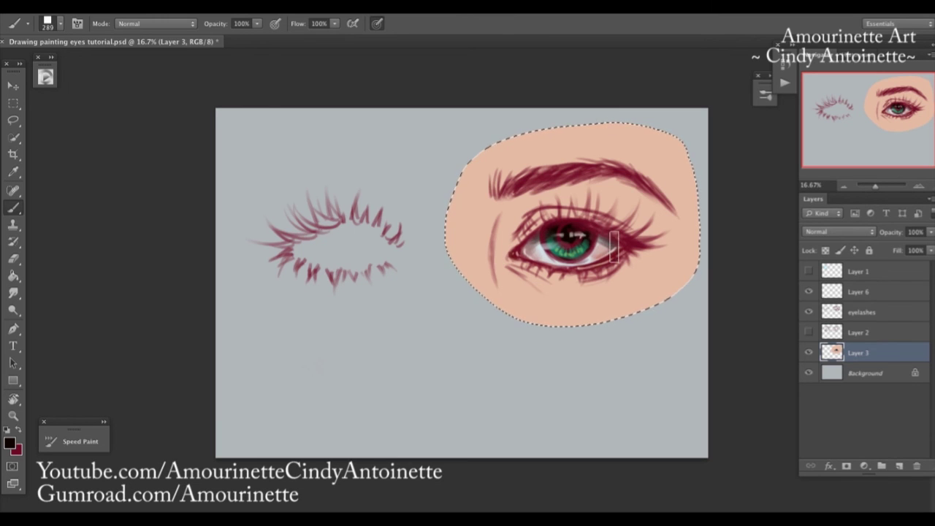
pyautogui.keyDown('alt'); pyautogui.click(534, 241); pyautogui.keyUp('alt')
pyautogui.keyDown('alt'); pyautogui.click(602, 243); pyautogui.keyUp('alt')
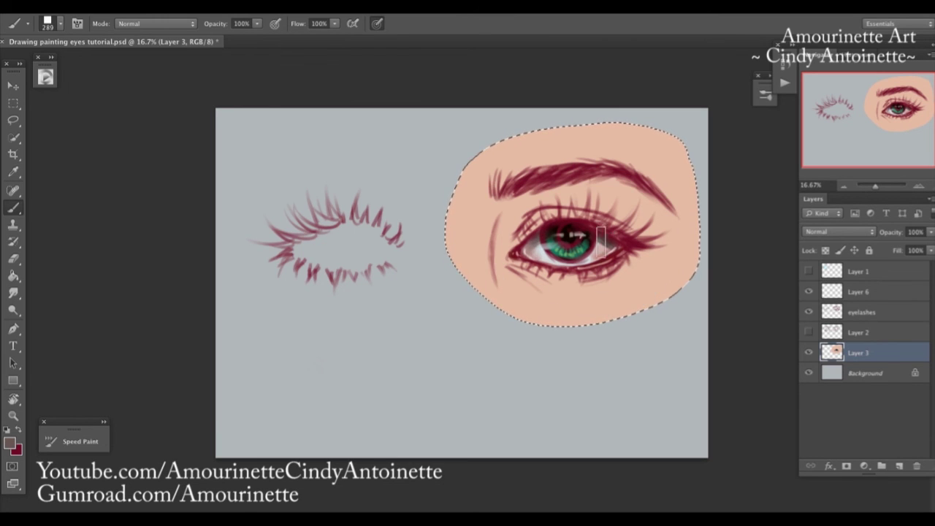
pyautogui.keyDown('alt'); pyautogui.click(541, 247); pyautogui.keyUp('alt')
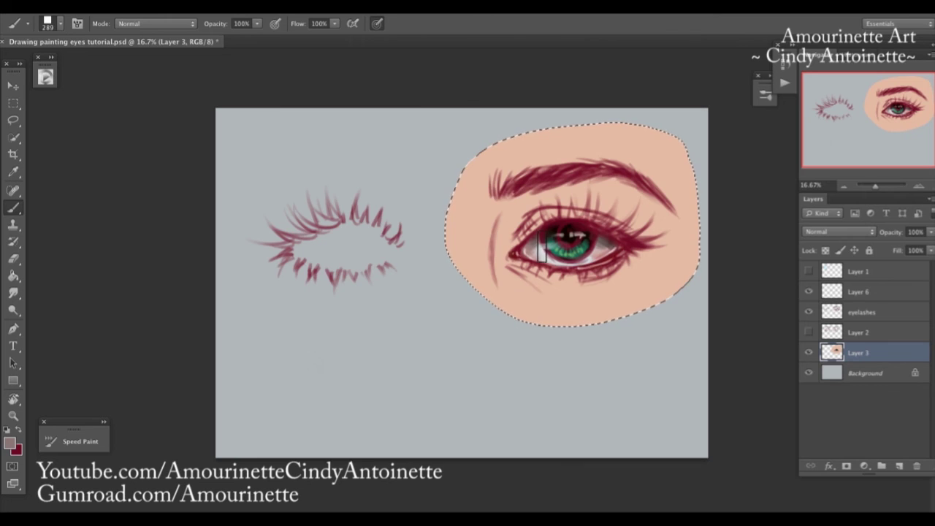
pyautogui.keyDown('alt'); pyautogui.click(604, 241); pyautogui.keyUp('alt')
pyautogui.keyDown('alt'); pyautogui.click(600, 254); pyautogui.keyUp('alt')
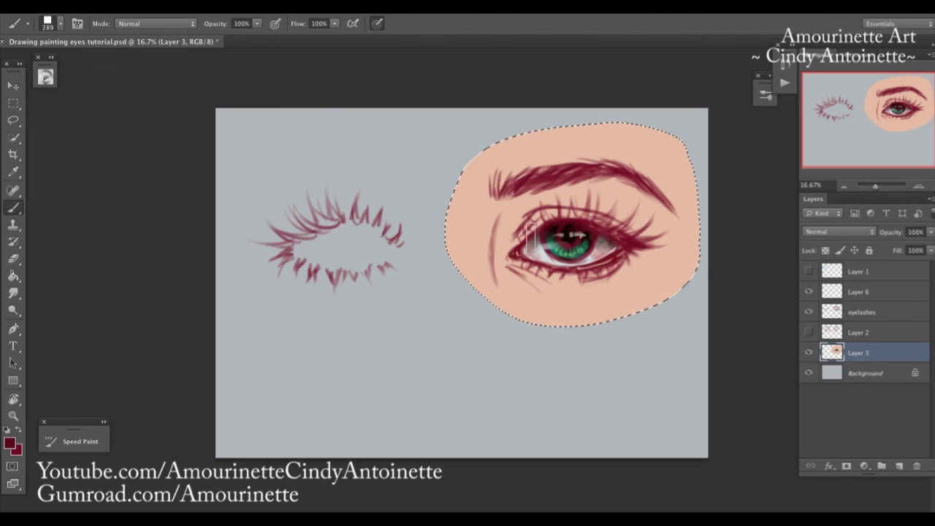
# Step: Reduce the brush to 142 px, choose a very dark reddish brown, and darken the eye white's shaded edges, swapping the two colours
pyautogui.rightClick(523, 247)
pyautogui.click(614, 228)
pyautogui.click(597, 129)
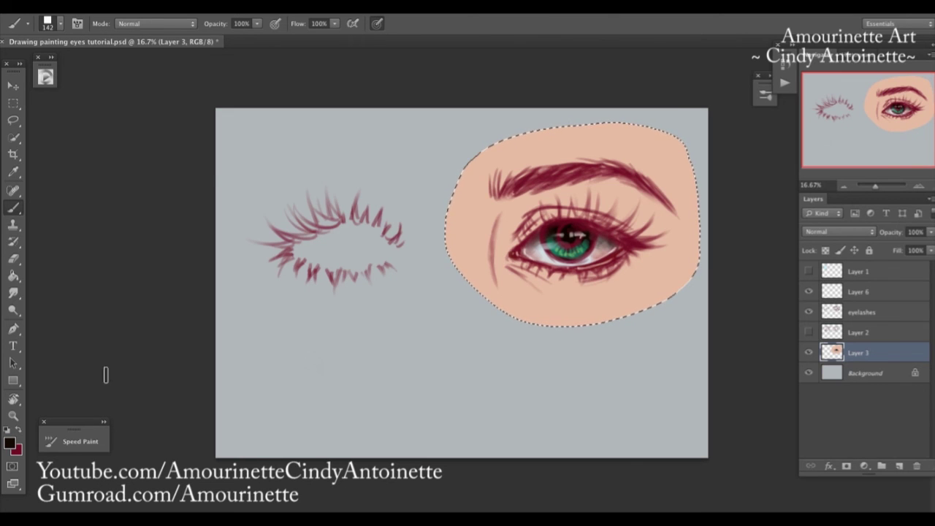
pyautogui.click(13, 443)
pyautogui.click(298, 363)
pyautogui.moveTo(336, 365); pyautogui.dragTo(337, 374)
pyautogui.click(462, 206)
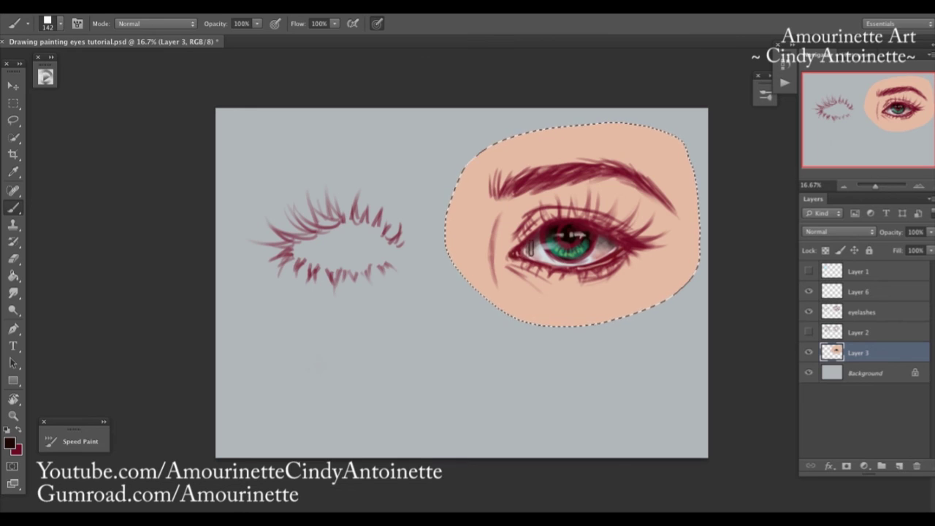
pyautogui.click(19, 433)
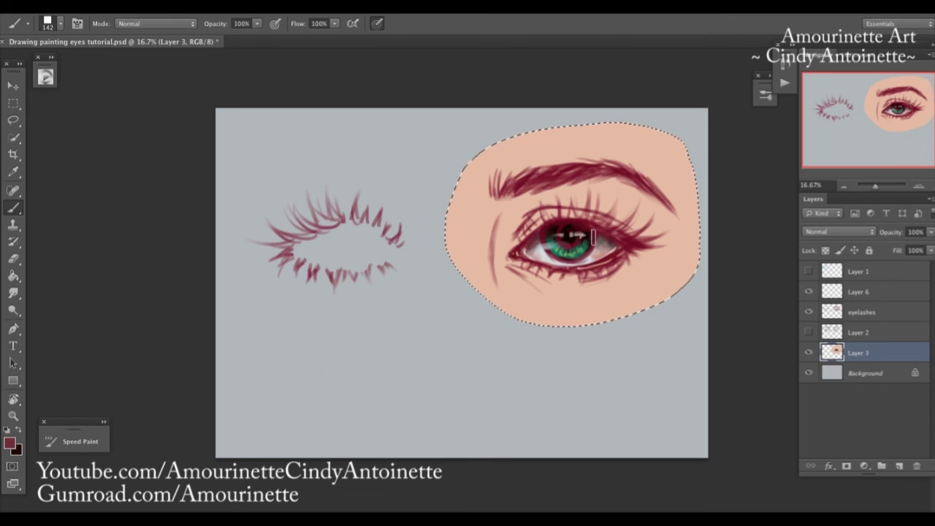
# Step: Blend the shading on the inner side of the eye white with the Smudge tool at 13% strength in Normal mode
pyautogui.click(14, 293)
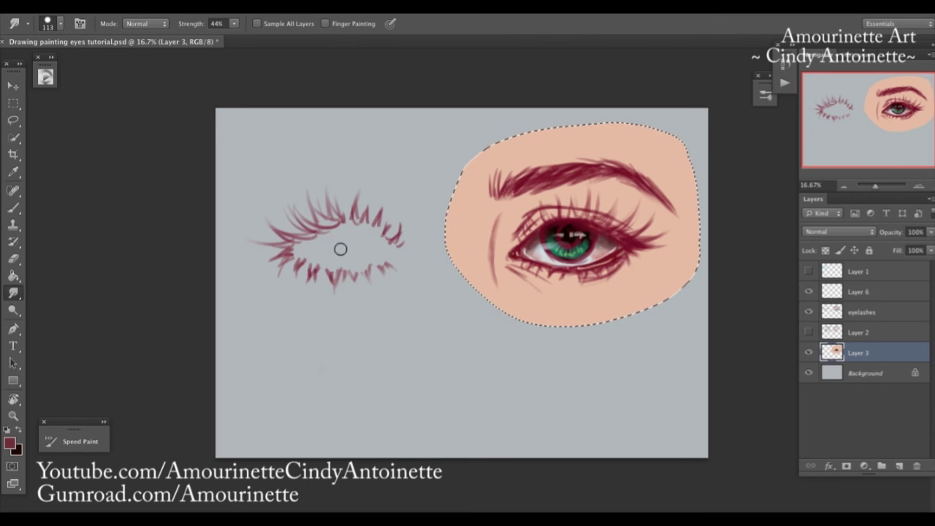
pyautogui.click(124, 8)
pyautogui.click(148, 33)
pyautogui.click(233, 24)
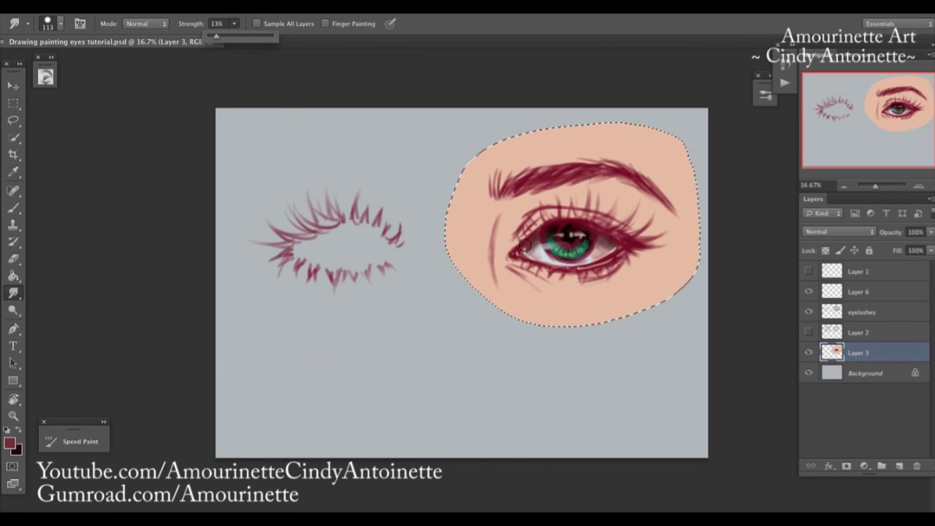
pyautogui.click(540, 247)
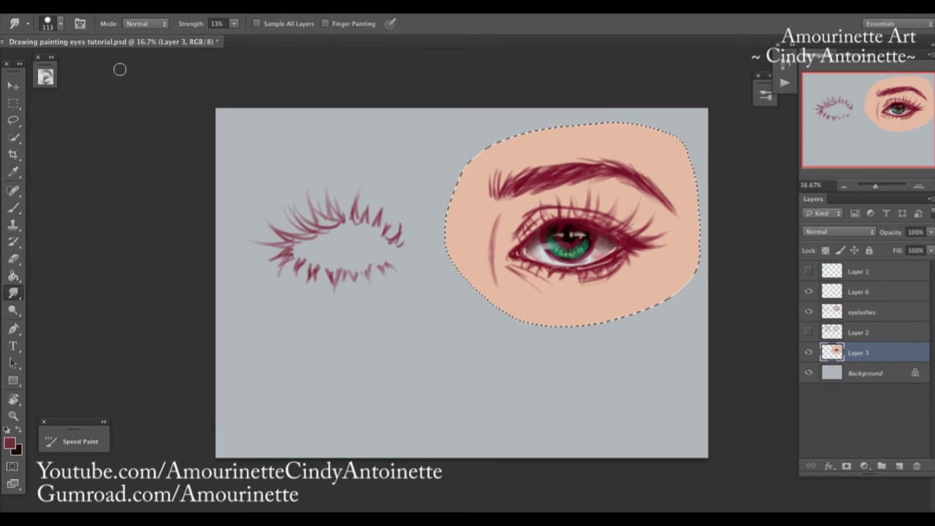
# Step: Add a new layer directly above Layer 3 and set the brush's foreground colour to a muted red
pyautogui.click(16, 209)
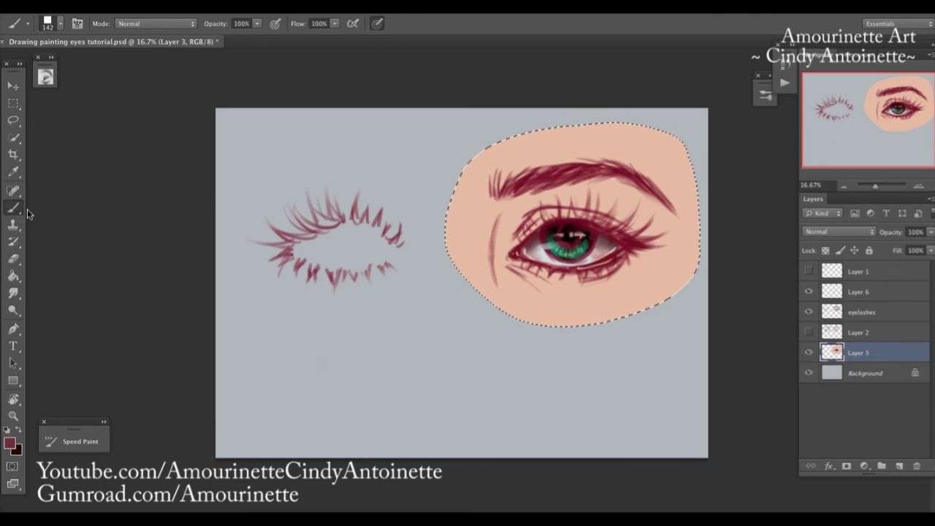
pyautogui.click(899, 465)
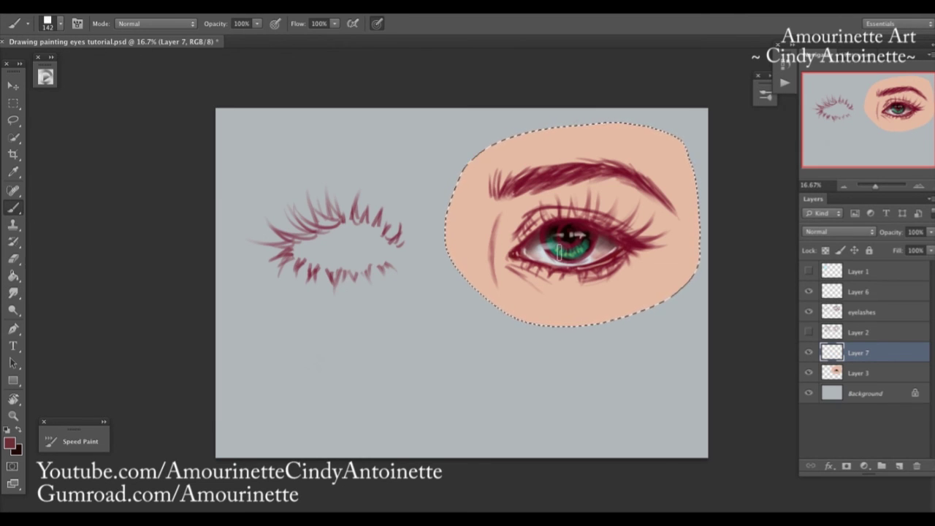
pyautogui.keyDown('alt'); pyautogui.click(537, 242); pyautogui.keyUp('alt')
pyautogui.click(16, 446)
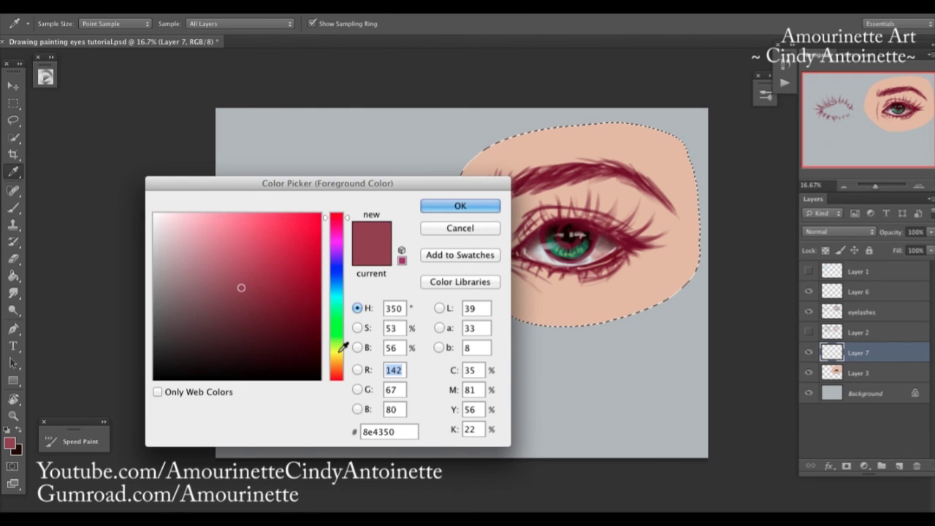
pyautogui.click(255, 275)
pyautogui.moveTo(341, 380); pyautogui.dragTo(341, 380)
pyautogui.click(232, 270)
pyautogui.click(471, 206)
# Step: Paint fine muted-red strokes in the eye white with a 34 px brush and soften them with a 115 px eraser
pyautogui.rightClick(524, 196)
pyautogui.click(560, 225)
pyautogui.click(571, 95)
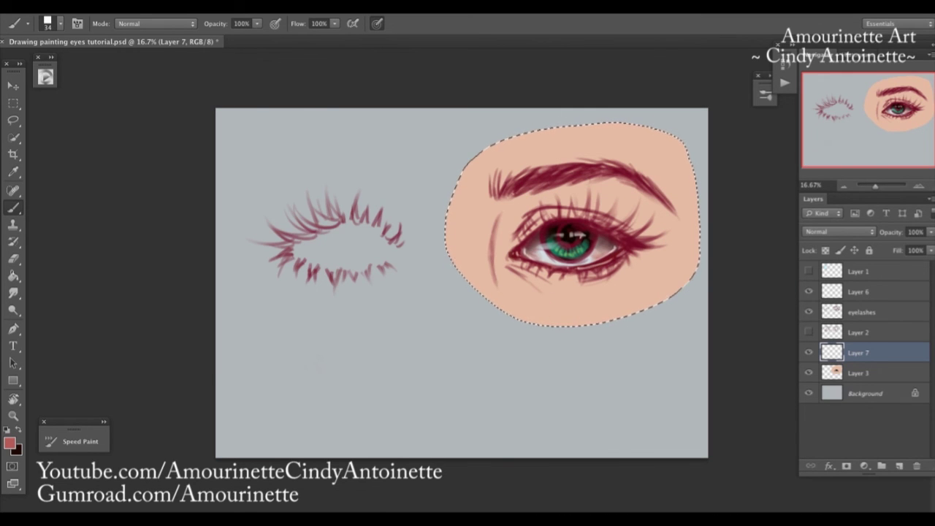
pyautogui.press('e')
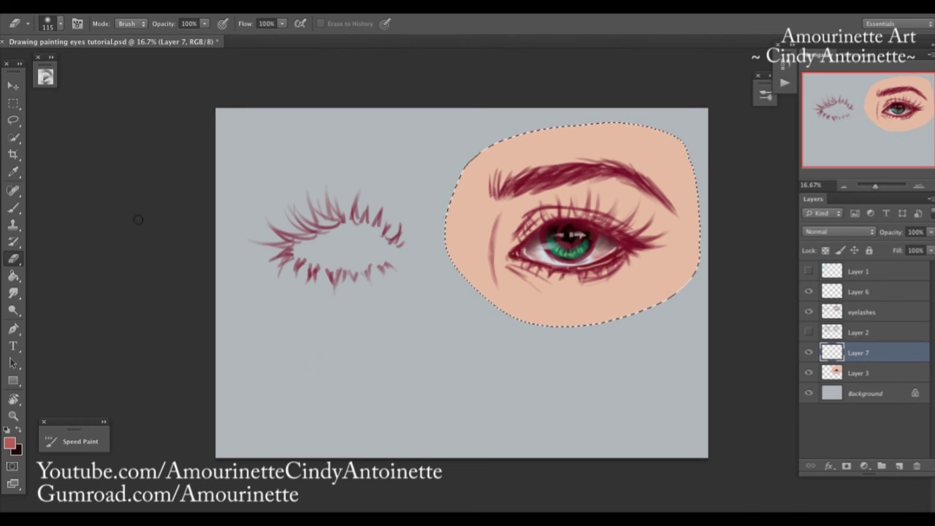
# Step: Return to the Brush tool and set its size to 99 px
pyautogui.click(18, 210)
pyautogui.rightClick(524, 196)
pyautogui.click(584, 228)
pyautogui.click(594, 63)
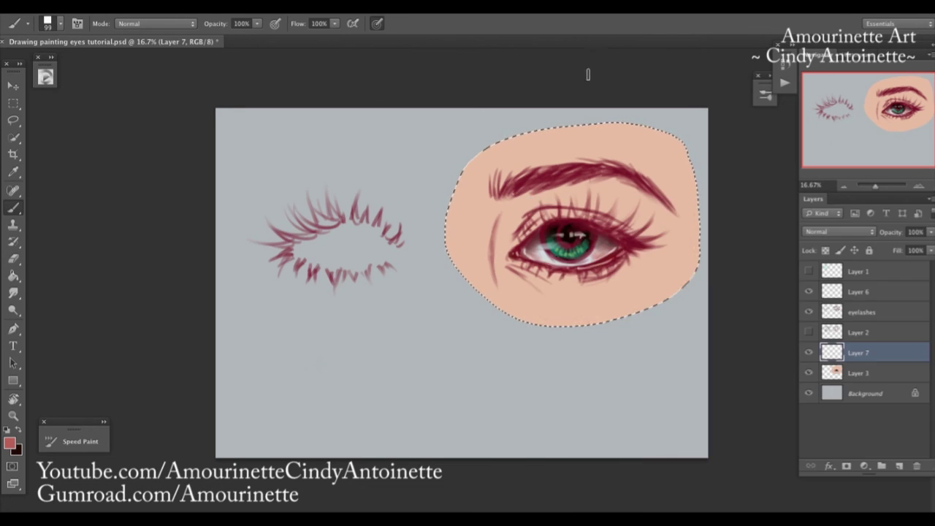
# Step: Sample a pale greyish pink from the eye white, set the brush size to 174 px and make Layer 3 active
pyautogui.keyDown('alt'); pyautogui.click(540, 248); pyautogui.keyUp('alt')
pyautogui.keyDown('alt'); pyautogui.click(541, 246); pyautogui.keyUp('alt')
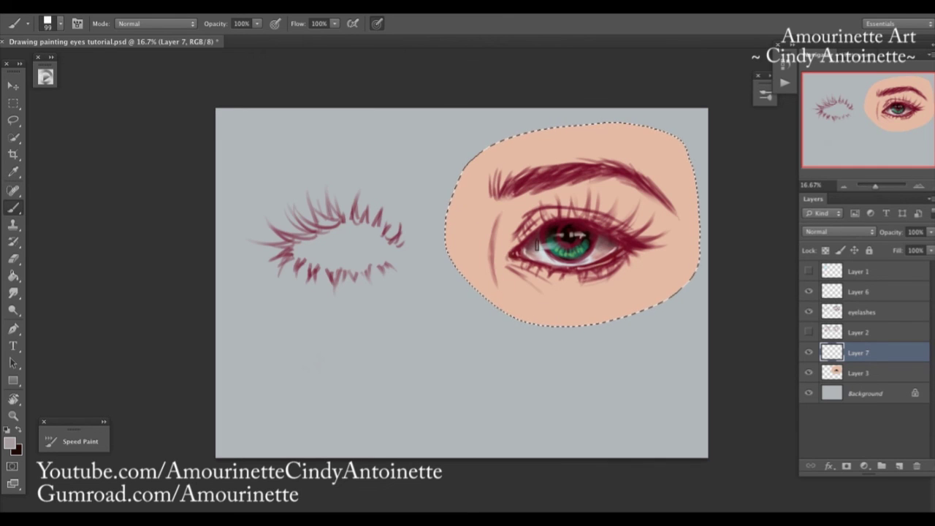
pyautogui.keyDown('alt'); pyautogui.click(592, 255); pyautogui.keyUp('alt')
pyautogui.rightClick(575, 275)
pyautogui.click(633, 228)
pyautogui.click(630, 93)
pyautogui.click(870, 374)
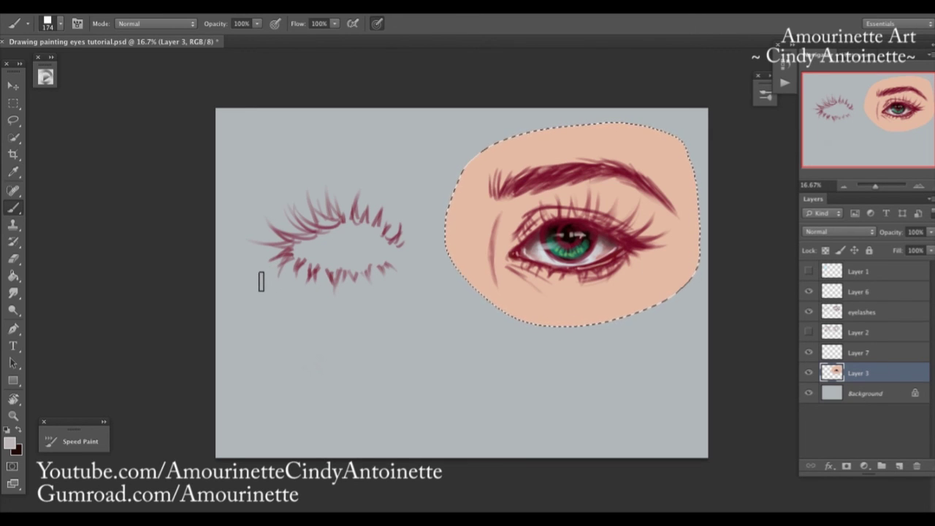
# Step: Duplicate the eyelashes layer with the default copy name
pyautogui.click(811, 313)
pyautogui.click(810, 313)
pyautogui.rightClick(866, 312)
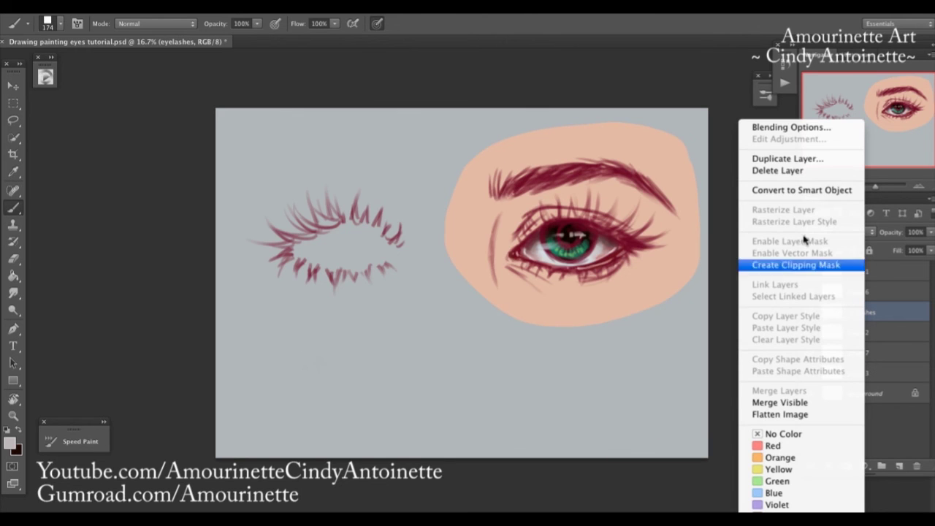
pyautogui.click(772, 158)
pyautogui.press('Return')
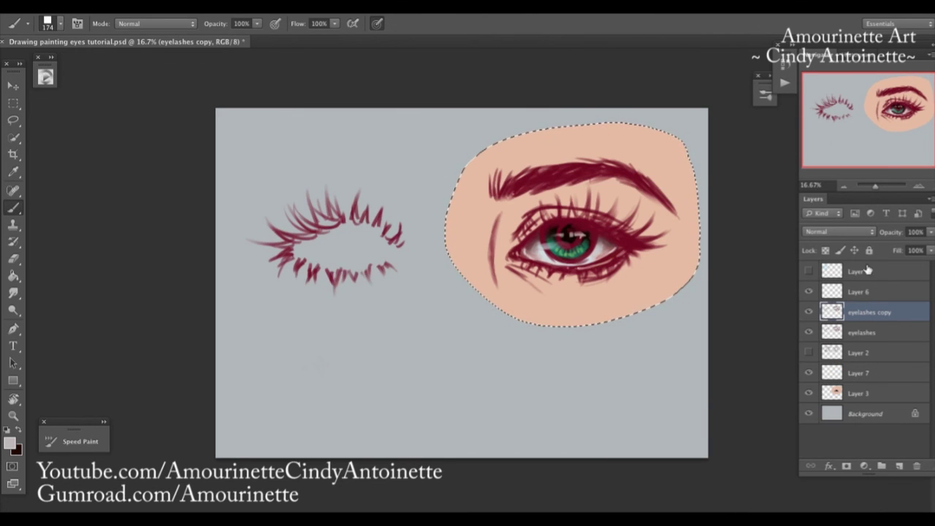
# Step: Hide the original eyelashes layer and lock the transparent pixels of the eyelashes copy layer
pyautogui.click(808, 332)
pyautogui.click(810, 314)
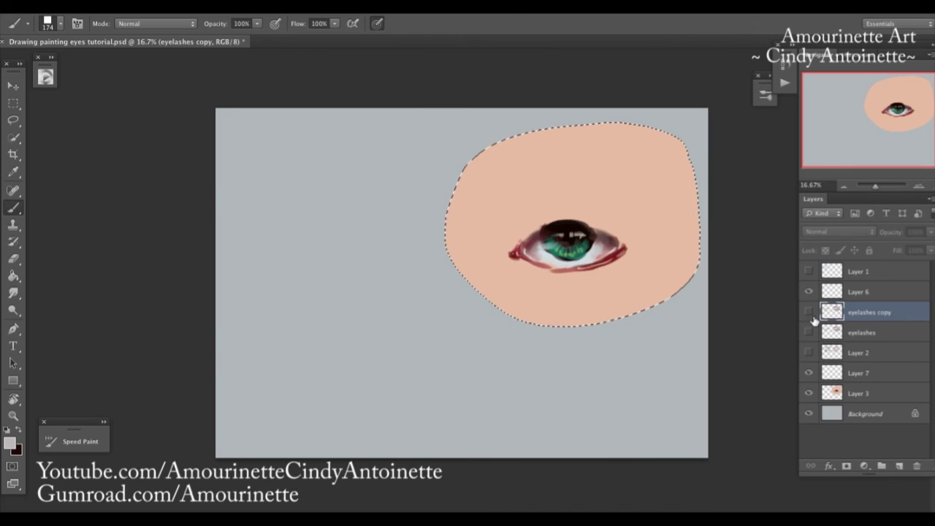
pyautogui.click(810, 314)
pyautogui.click(853, 333)
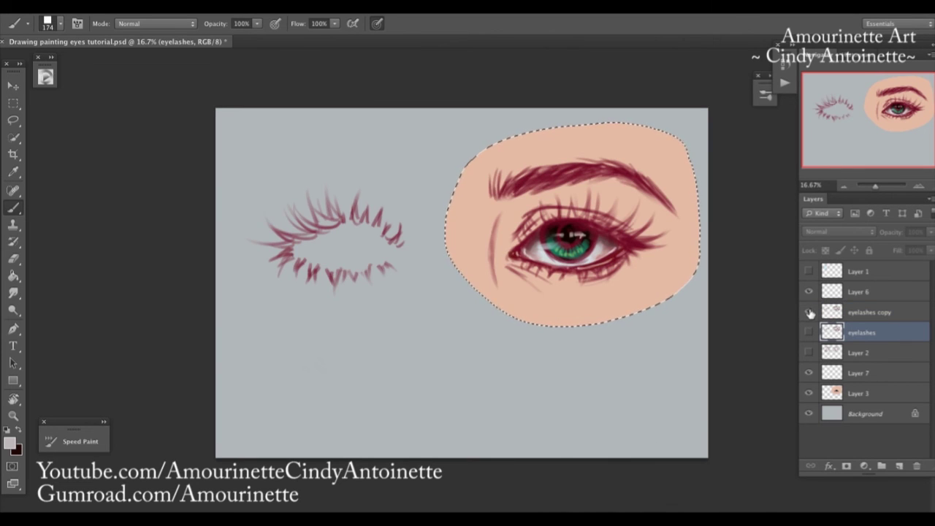
pyautogui.click(810, 313)
pyautogui.click(809, 312)
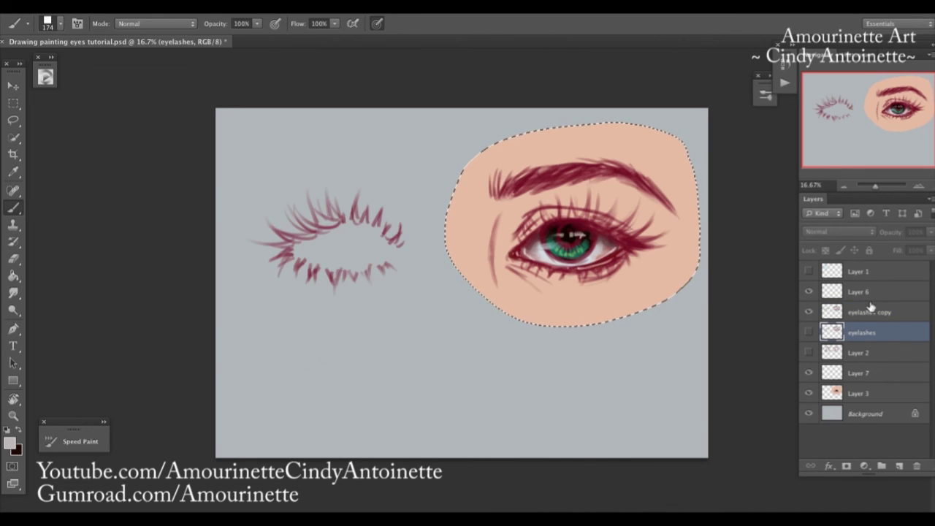
pyautogui.click(822, 311)
pyautogui.click(825, 250)
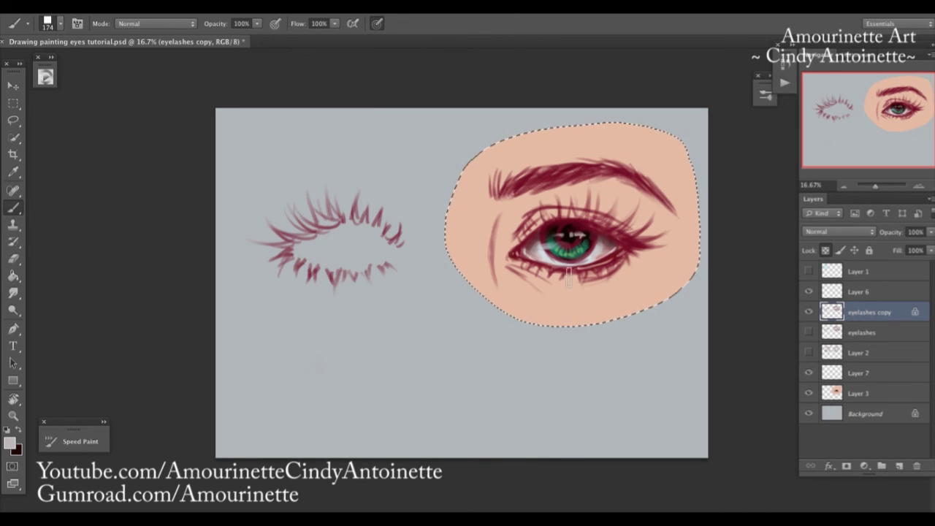
# Step: Recolour the eyebrow and upper lashes on the eyelashes copy with a dark maroon sampled from the eye, using a 216 px brush
pyautogui.rightClick(605, 322)
pyautogui.click(633, 226)
pyautogui.click(572, 74)
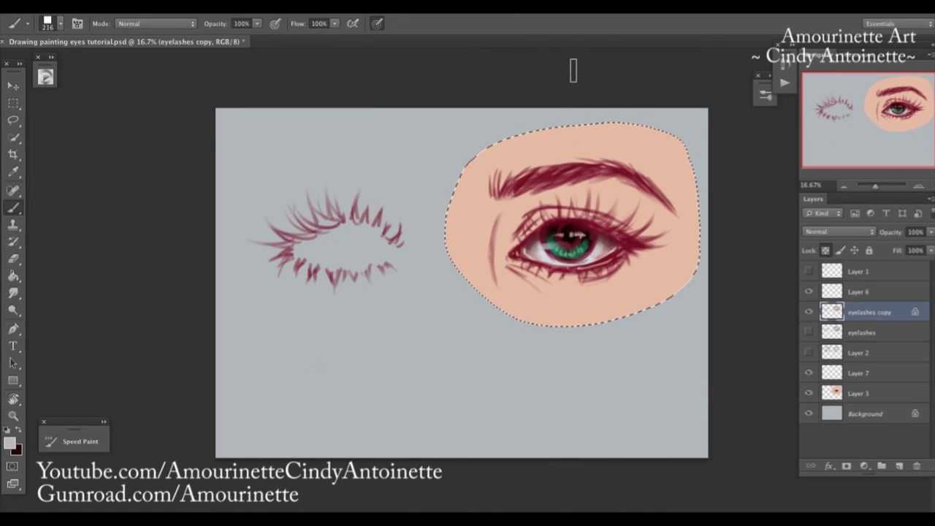
pyautogui.keyDown('alt'); pyautogui.click(567, 232); pyautogui.keyUp('alt')
pyautogui.moveTo(559, 168)
pyautogui.mouseDown()
pyautogui.moveTo(503, 187)
pyautogui.moveTo(548, 160)
pyautogui.moveTo(698, 210)
pyautogui.moveTo(627, 177)
pyautogui.moveTo(642, 168)
pyautogui.moveTo(656, 197)
pyautogui.moveTo(526, 175)
pyautogui.mouseUp()
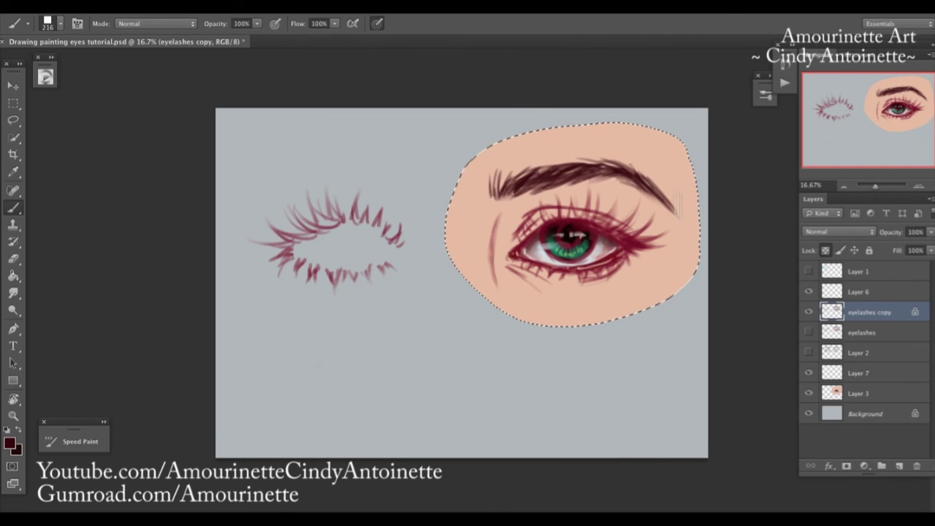
pyautogui.moveTo(514, 245)
pyautogui.mouseDown()
pyautogui.moveTo(576, 234)
pyautogui.moveTo(643, 242)
pyautogui.mouseUp()
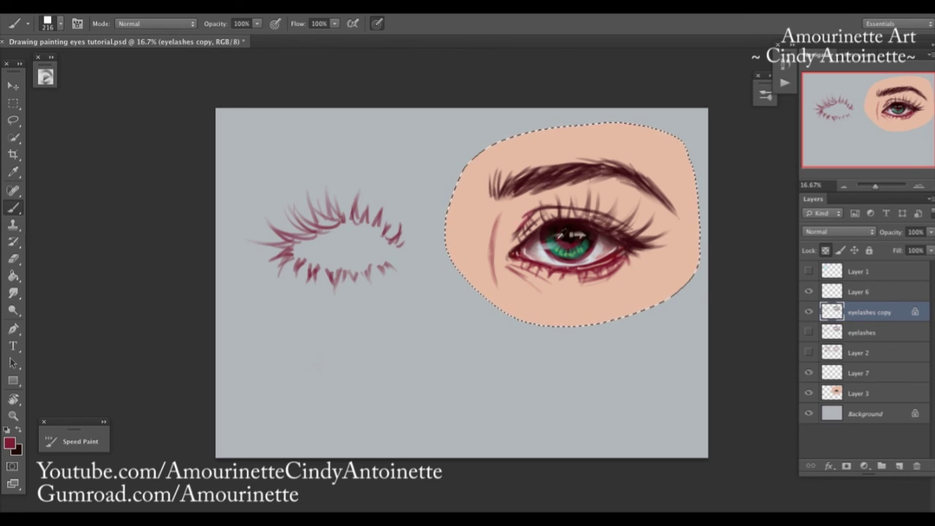
# Step: Set the foreground colour to dark burgundy #35040f and recolour the lower lashes
pyautogui.keyDown('alt'); pyautogui.click(624, 246); pyautogui.keyUp('alt')
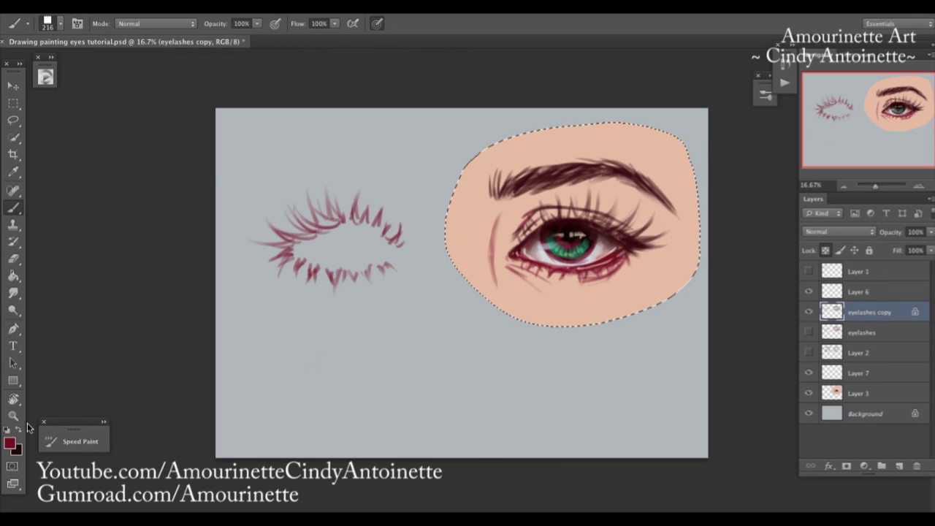
pyautogui.click(10, 443)
pyautogui.click(291, 345)
pyautogui.click(460, 205)
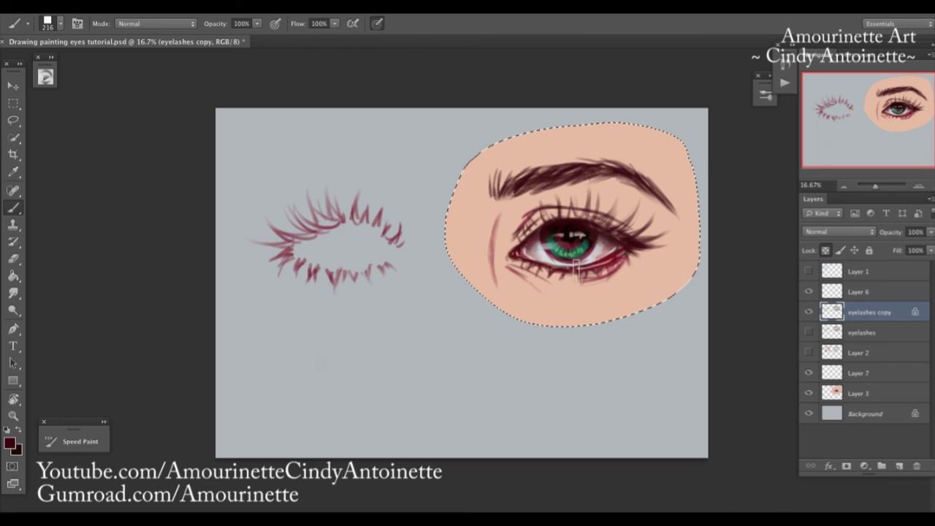
# Step: Choose a dark brownish red foreground colour and recolour the lower lash line with a 121 px brush
pyautogui.click(10, 443)
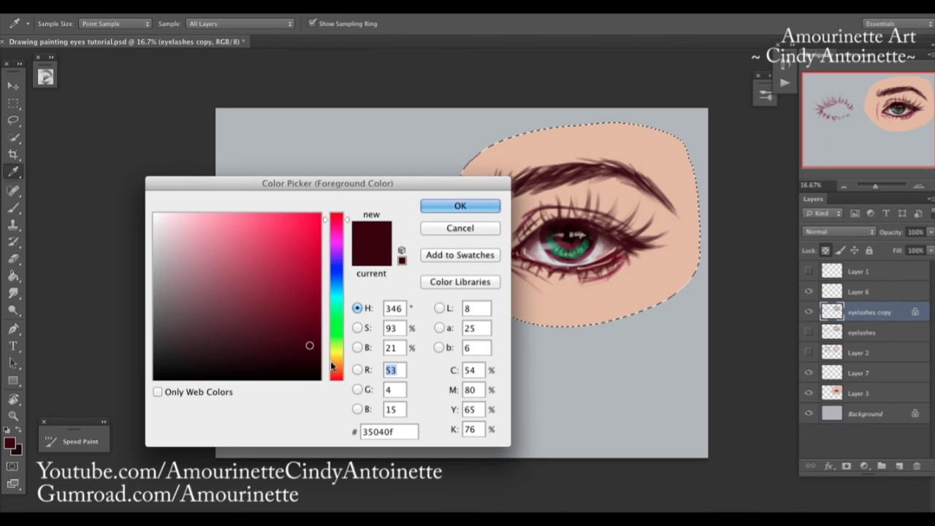
pyautogui.click(314, 329)
pyautogui.click(338, 375)
pyautogui.click(460, 205)
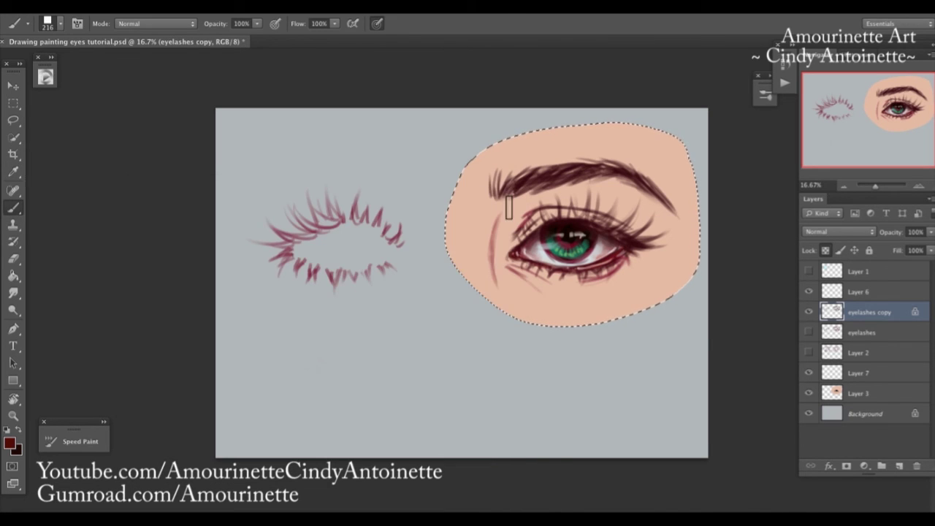
pyautogui.rightClick(523, 195)
pyautogui.click(609, 225)
pyautogui.click(523, 229)
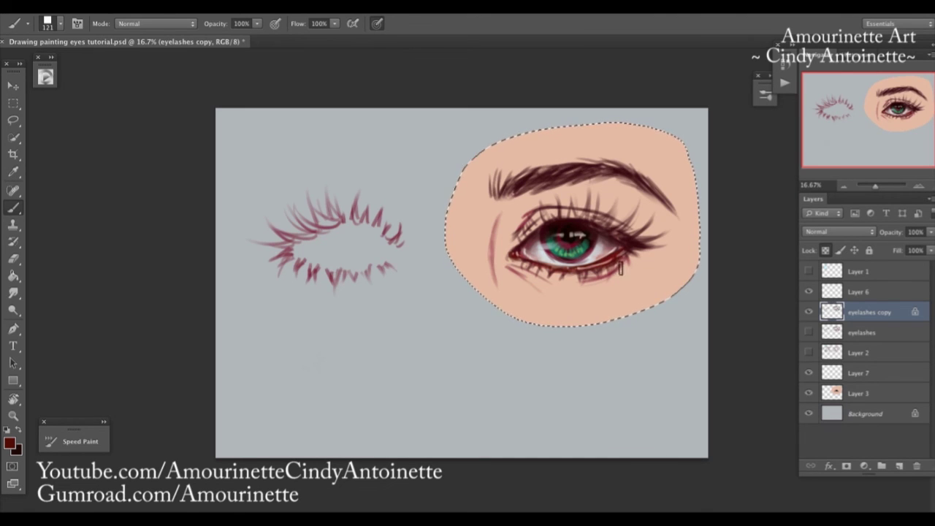
# Step: Darken the eyebrow and the lashes with a near-black brown using a 169 px brush
pyautogui.click(10, 443)
pyautogui.click(315, 371)
pyautogui.click(491, 202)
pyautogui.rightClick(531, 184)
pyautogui.click(640, 218)
pyautogui.moveTo(496, 189)
pyautogui.mouseDown()
pyautogui.moveTo(626, 175)
pyautogui.moveTo(651, 208)
pyautogui.moveTo(624, 225)
pyautogui.mouseUp()
pyautogui.rightClick(590, 212)
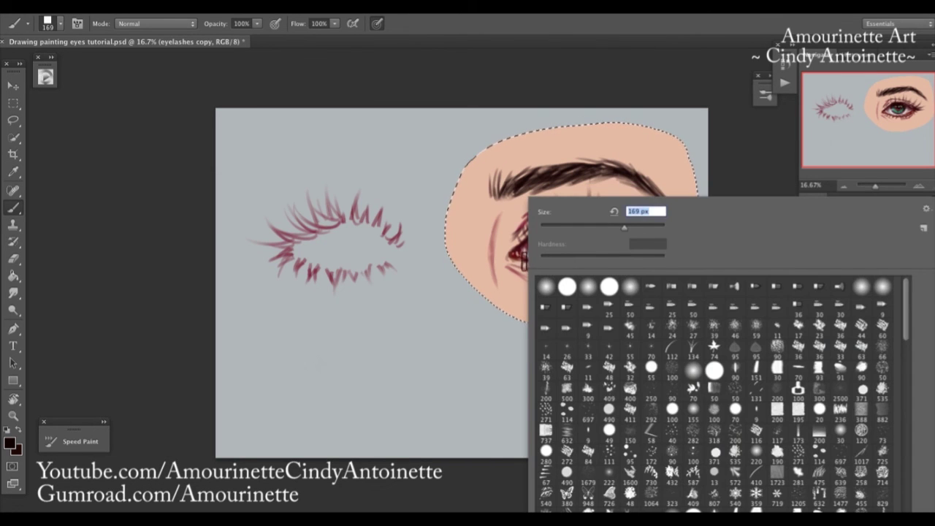
pyautogui.click(521, 269)
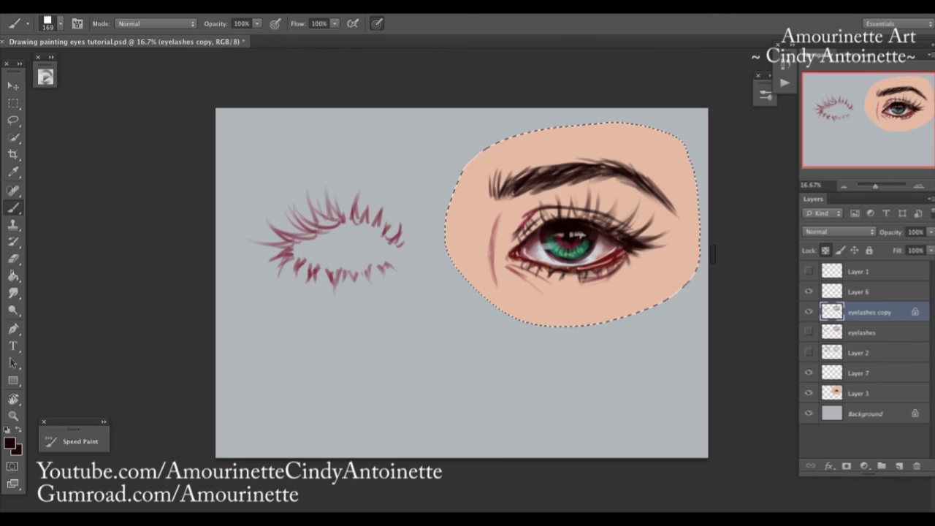
# Step: Set the foreground colour to brown #5b2710 and recolour the eyelid crease and the skin fold lines around the eye
pyautogui.keyDown('alt'); pyautogui.click(485, 247); pyautogui.keyUp('alt')
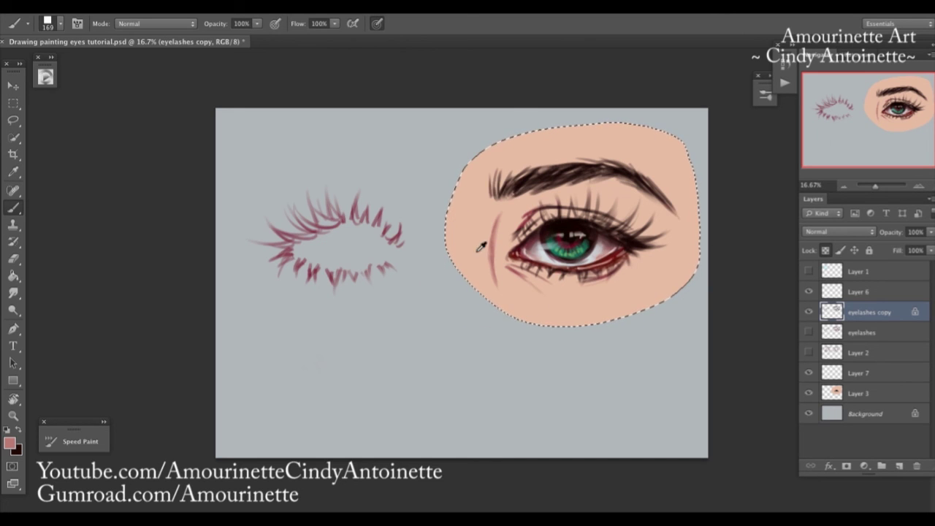
pyautogui.click(11, 443)
pyautogui.moveTo(234, 278); pyautogui.dragTo(290, 320)
pyautogui.moveTo(348, 371); pyautogui.dragTo(349, 375)
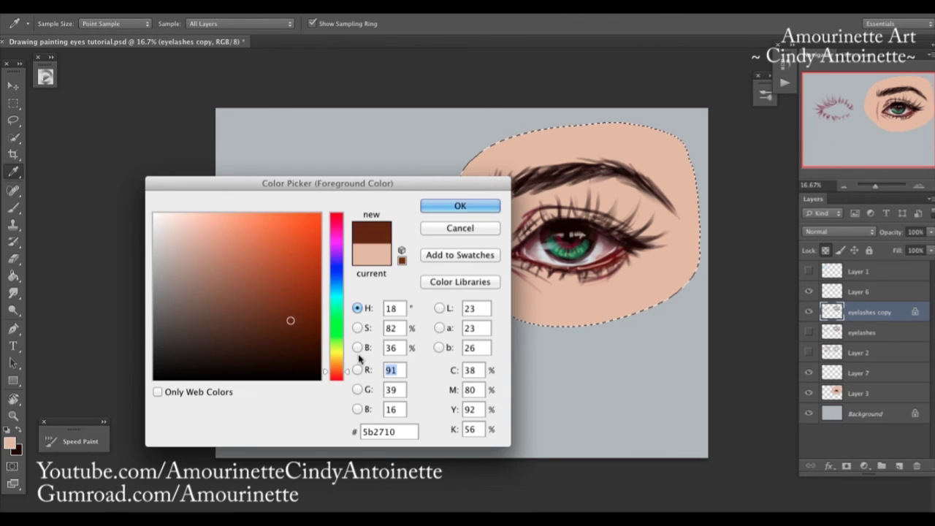
pyautogui.click(469, 209)
pyautogui.press('b')
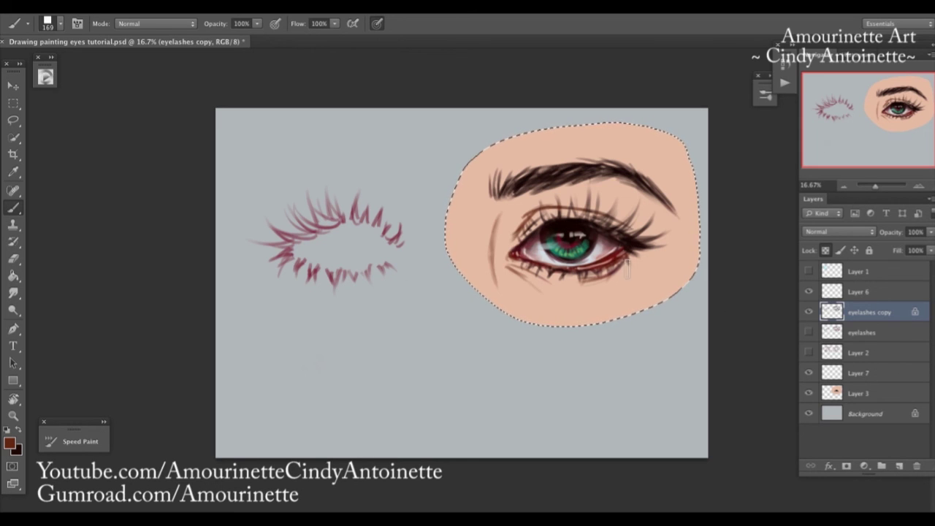
# Step: Add a new layer directly above Layer 3
pyautogui.click(862, 394)
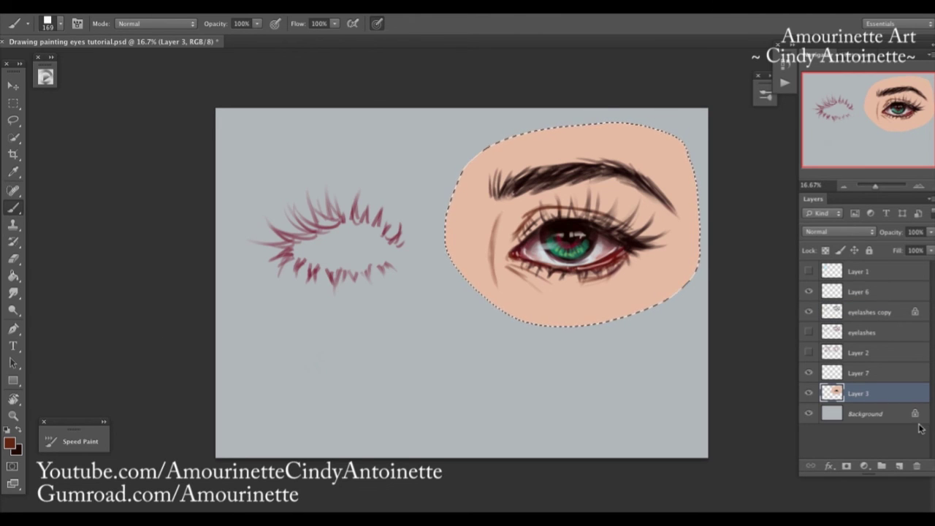
pyautogui.click(900, 466)
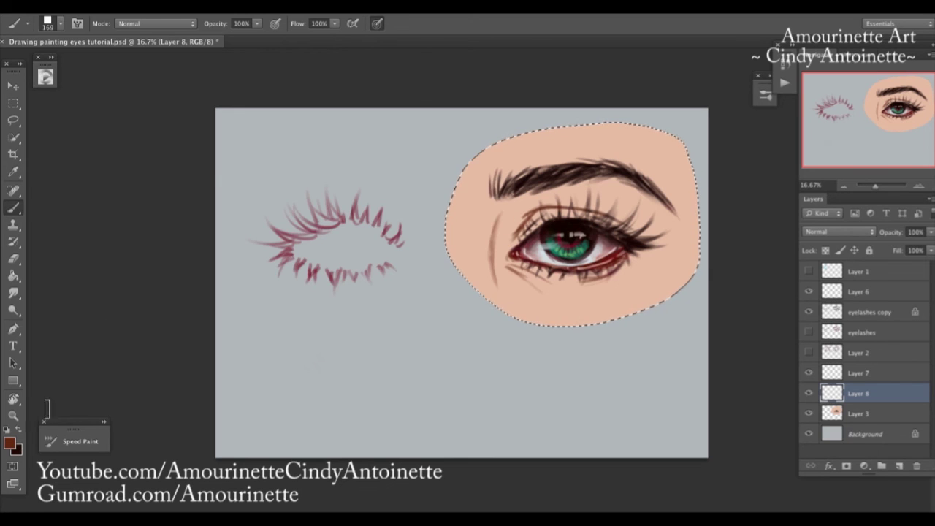
pyautogui.click(9, 442)
pyautogui.moveTo(385, 191); pyautogui.dragTo(407, 197)
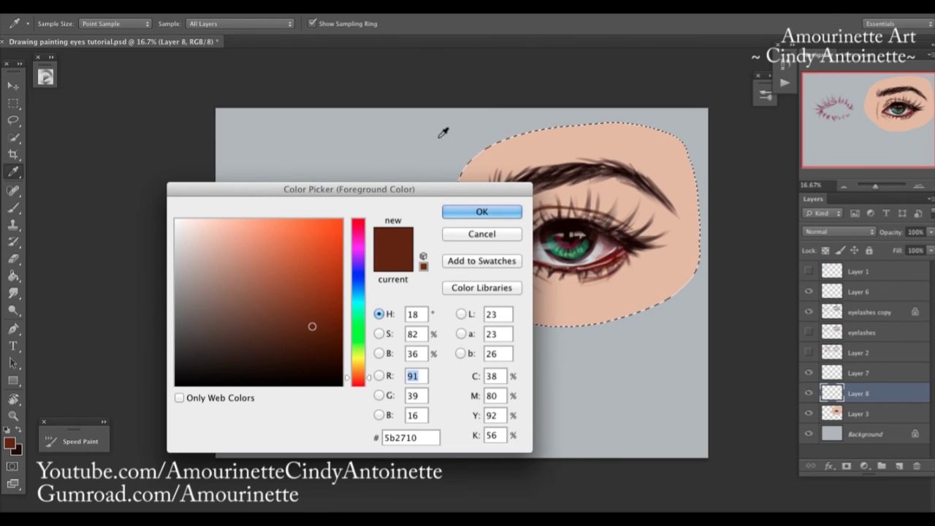
pyautogui.moveTo(415, 193); pyautogui.dragTo(341, 128)
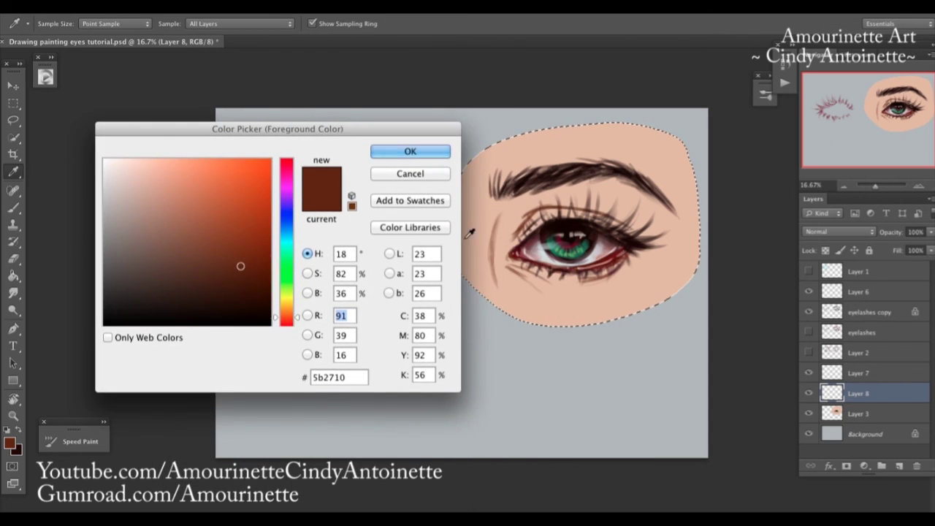
pyautogui.moveTo(200, 129); pyautogui.dragTo(206, 150)
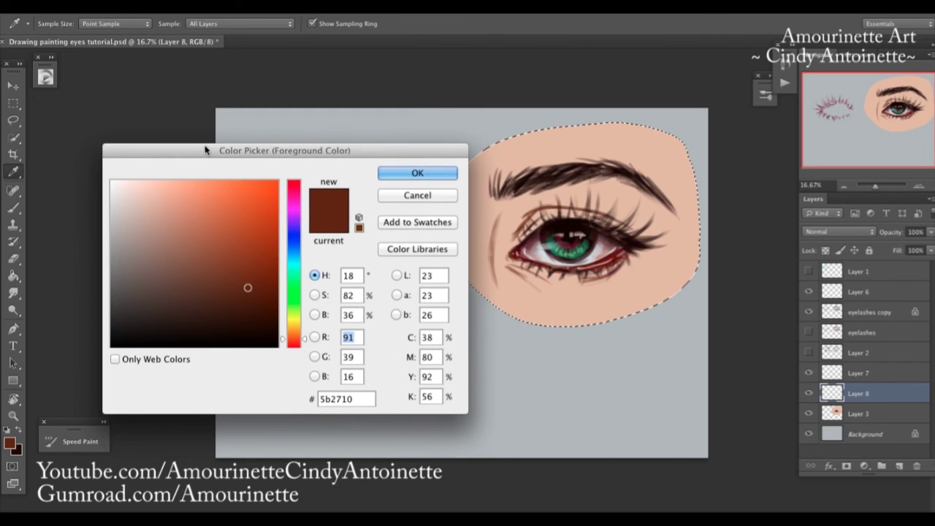
pyautogui.moveTo(365, 153); pyautogui.dragTo(387, 161)
pyautogui.moveTo(165, 225); pyautogui.dragTo(163, 205)
pyautogui.click(443, 202)
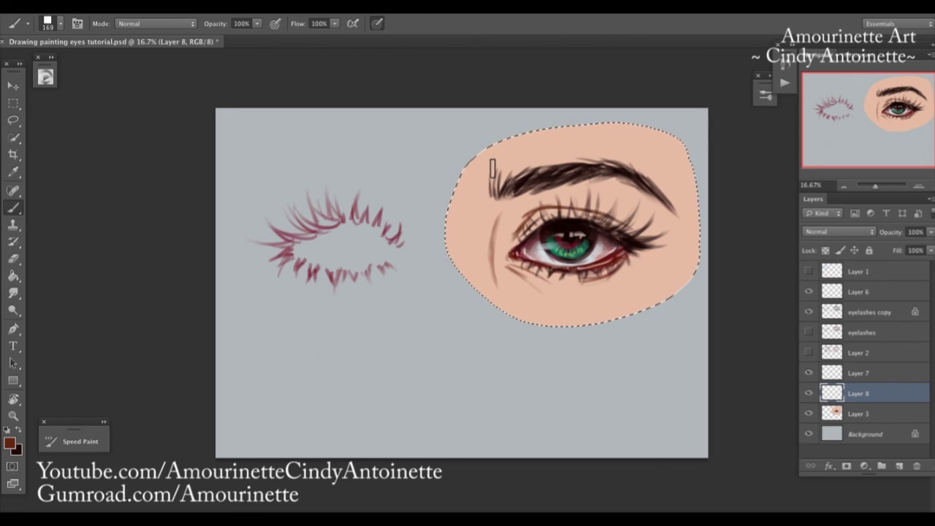
# Step: Choose a near-white cream foreground colour and paint a highlight on the skin at the inner eye corner
pyautogui.click(9, 442)
pyautogui.moveTo(318, 347); pyautogui.dragTo(318, 338)
pyautogui.click(141, 198)
pyautogui.click(438, 181)
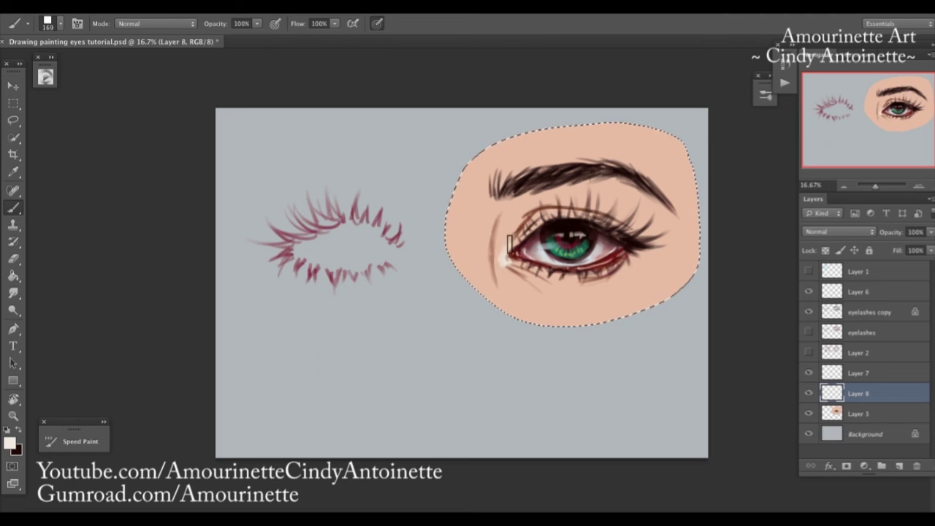
# Step: Change the foreground colour to a slightly darker pale cream and extend the inner-corner highlight with a 96 px brush
pyautogui.click(11, 443)
pyautogui.click(158, 202)
pyautogui.click(326, 342)
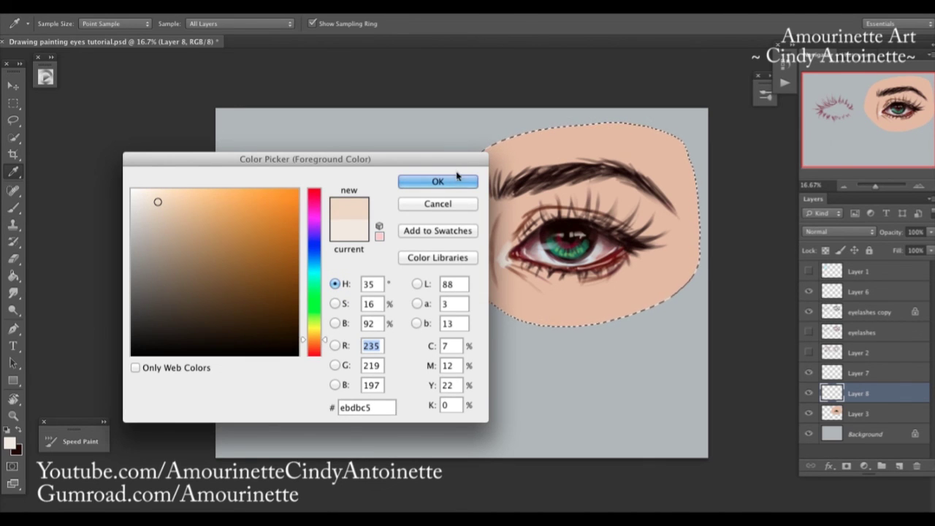
pyautogui.click(437, 181)
pyautogui.rightClick(518, 252)
pyautogui.write('96')
pyautogui.press('Return')
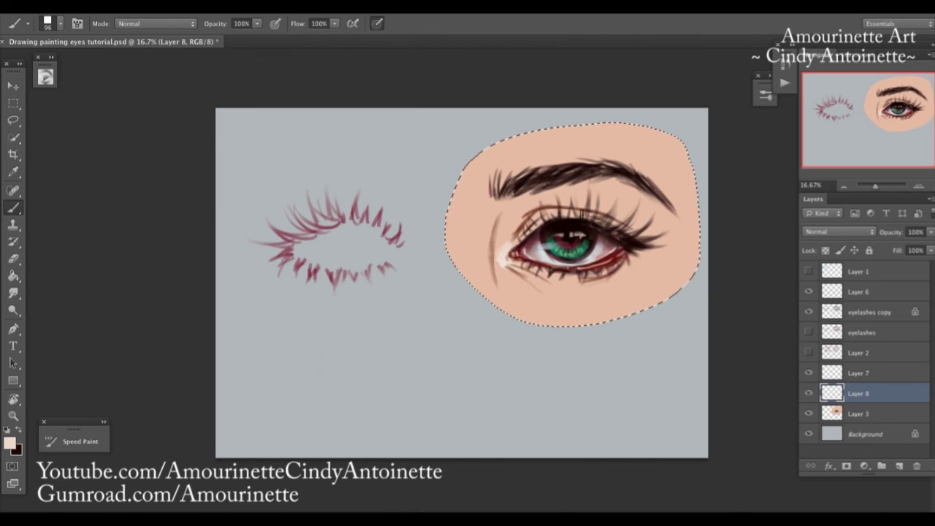
# Step: Paint pale highlights on the skin below the eye and towards the outer cheek with a 258 px brush
pyautogui.rightClick(573, 212)
pyautogui.write('258')
pyautogui.press('Return')
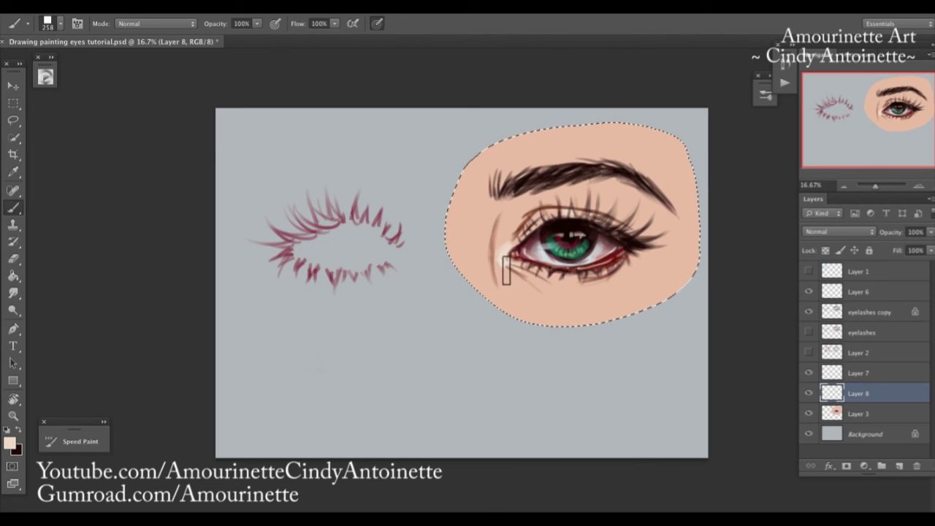
pyautogui.moveTo(599, 296); pyautogui.dragTo(575, 295)
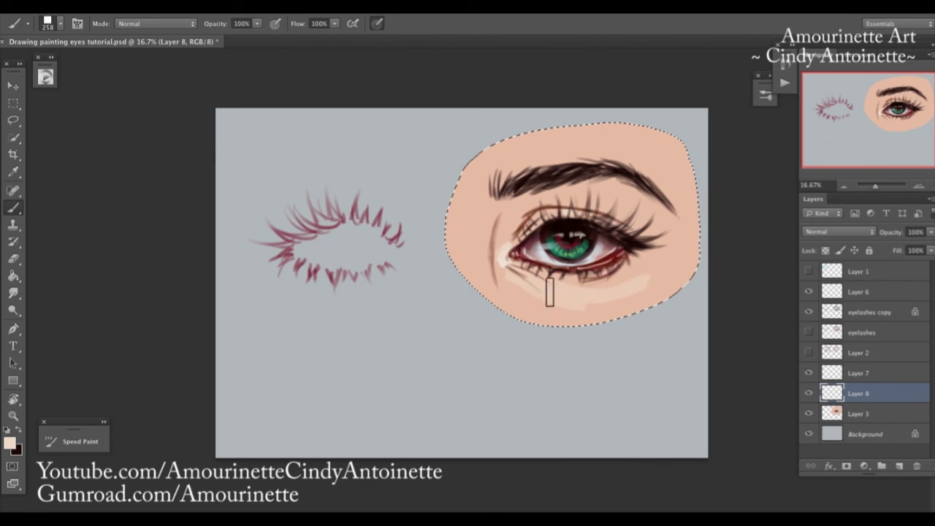
pyautogui.moveTo(504, 267)
pyautogui.mouseDown()
pyautogui.moveTo(583, 302)
pyautogui.moveTo(657, 271)
pyautogui.mouseUp()
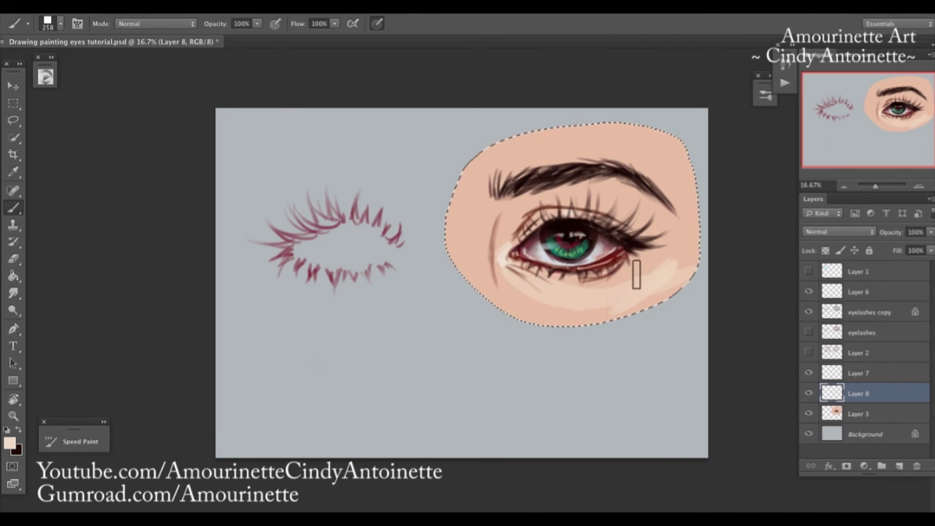
# Step: Broaden the pale highlight across the under-eye area with a 374 px brush
pyautogui.rightClick(638, 236)
pyautogui.moveTo(638, 228); pyautogui.dragTo(646, 228)
pyautogui.click(628, 100)
pyautogui.moveTo(511, 275)
pyautogui.mouseDown()
pyautogui.moveTo(660, 284)
pyautogui.moveTo(665, 270)
pyautogui.mouseUp()
# Step: Set the brush size to 289 px and paint pale highlights on the skin between the eyebrow and the upper lid
pyautogui.rightClick(585, 212)
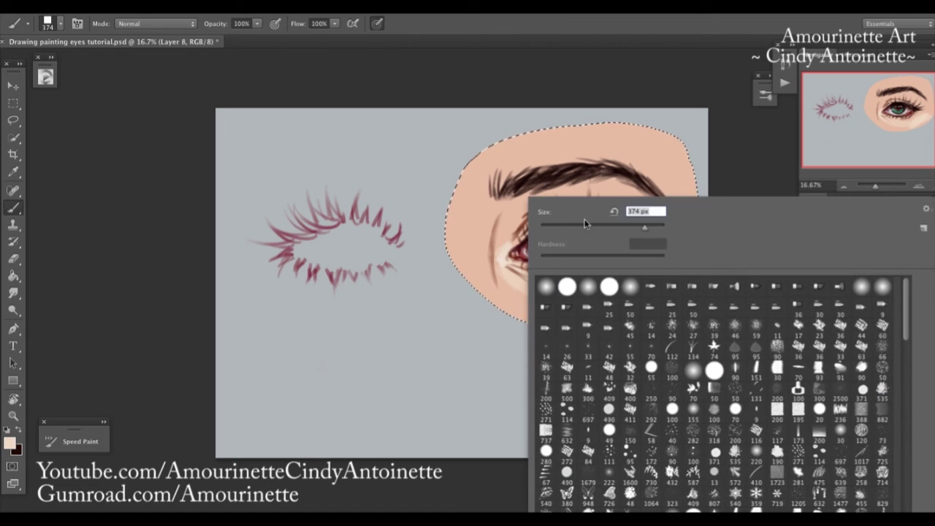
pyautogui.moveTo(640, 227); pyautogui.dragTo(632, 228)
pyautogui.press('Return')
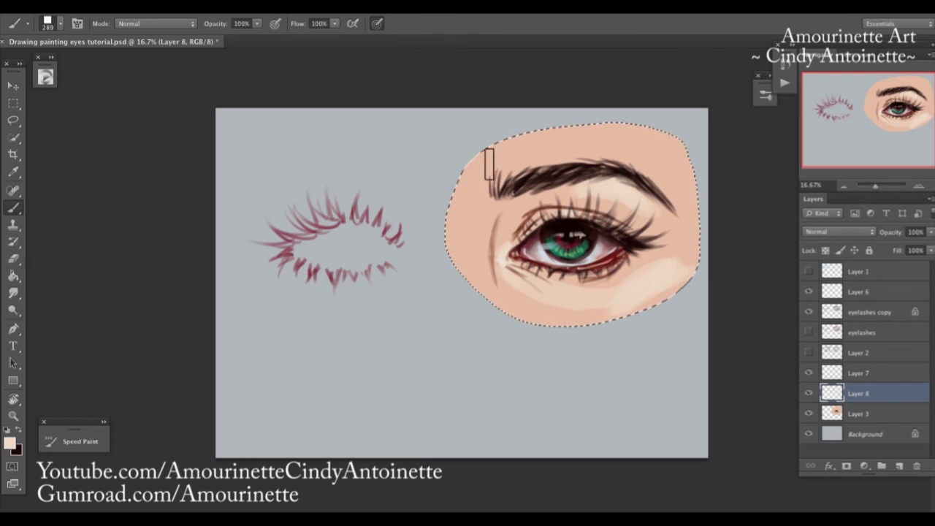
# Step: Paint pale highlights on the forehead skin above the inner end of the eyebrow on Layer 8 with the 289 px brush
pyautogui.moveTo(516, 163); pyautogui.dragTo(505, 157)
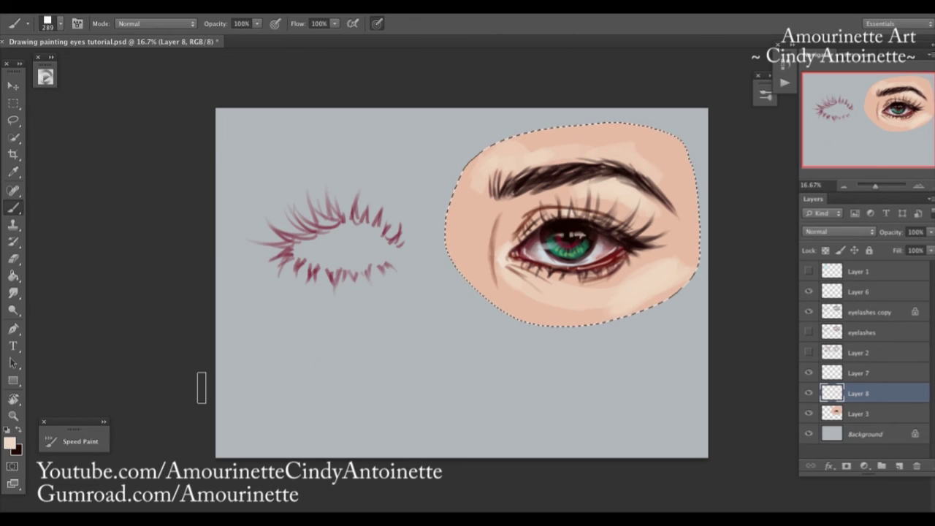
pyautogui.click(886, 418)
pyautogui.click(882, 400)
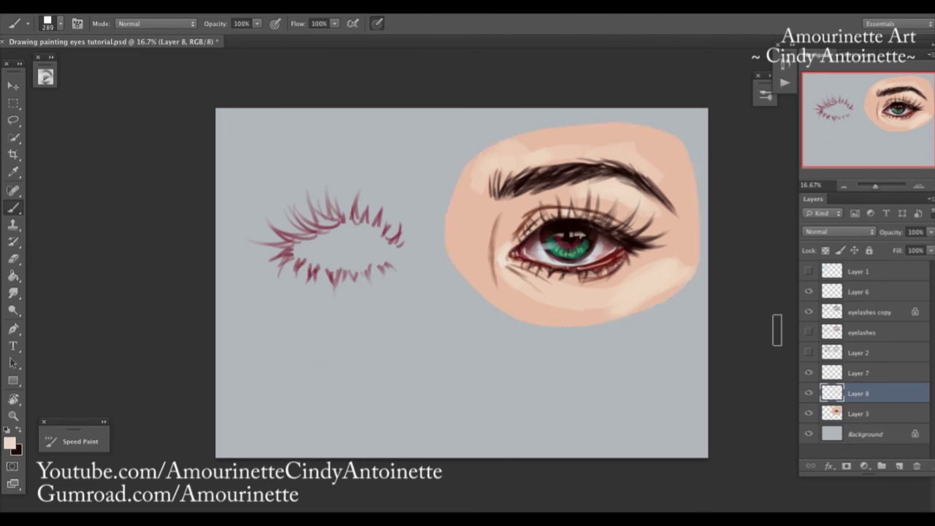
pyautogui.click(12, 262)
pyautogui.click(13, 294)
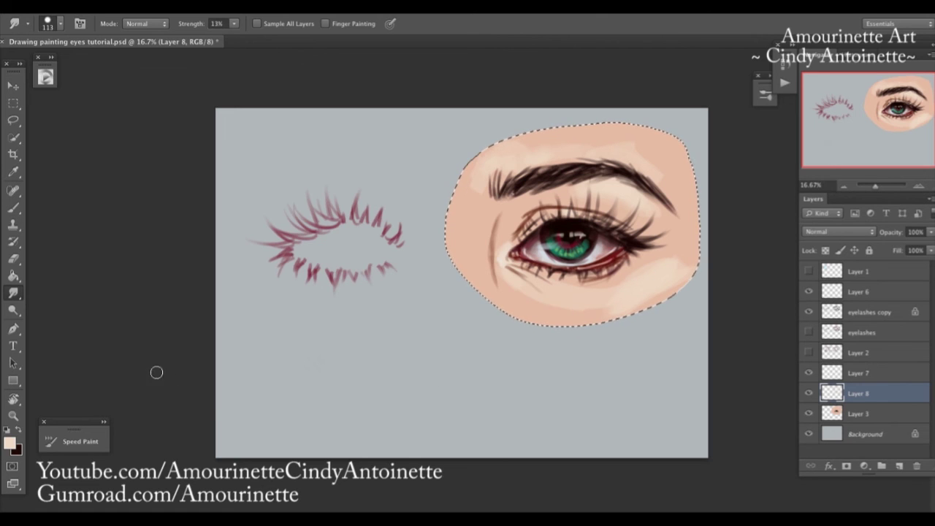
pyautogui.click(13, 415)
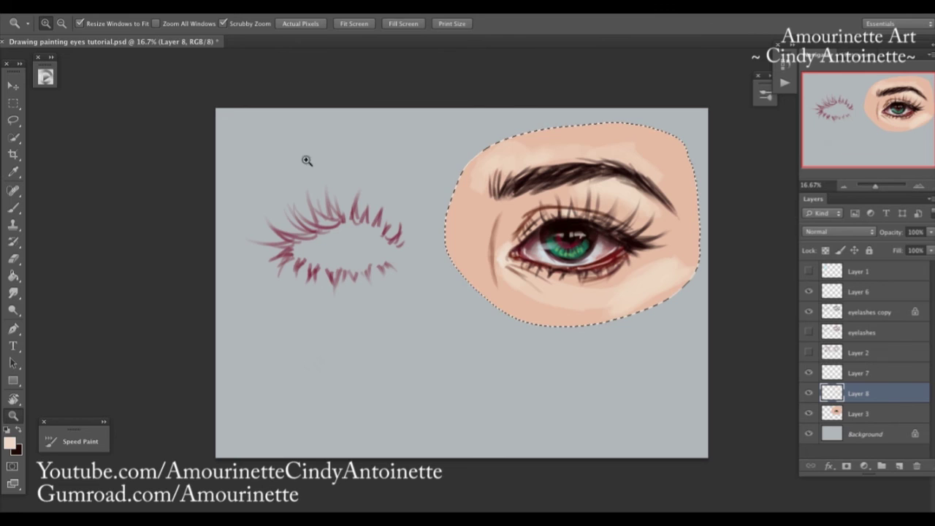
pyautogui.click(62, 24)
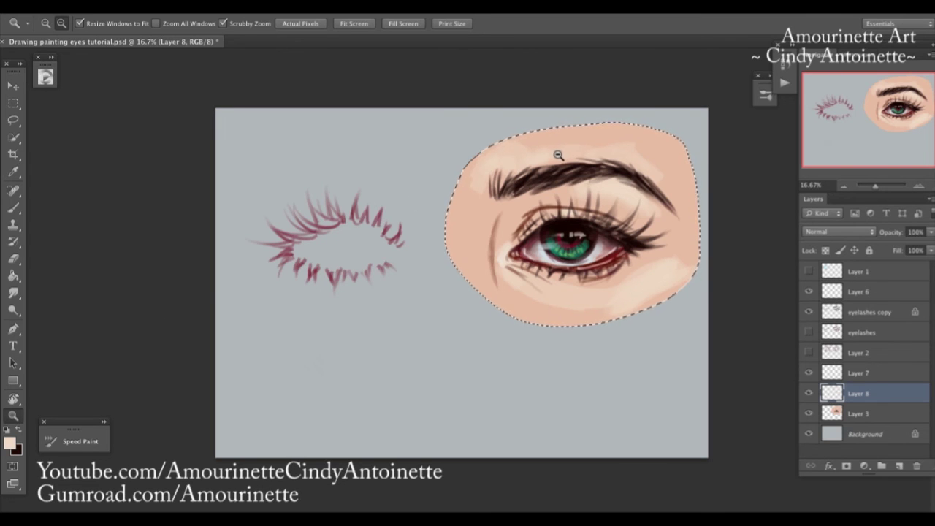
pyautogui.click(744, 506)
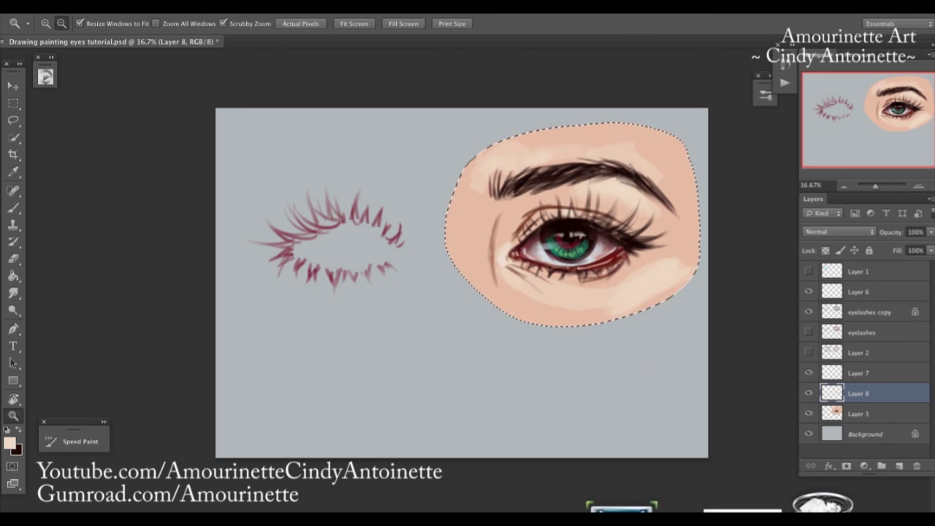